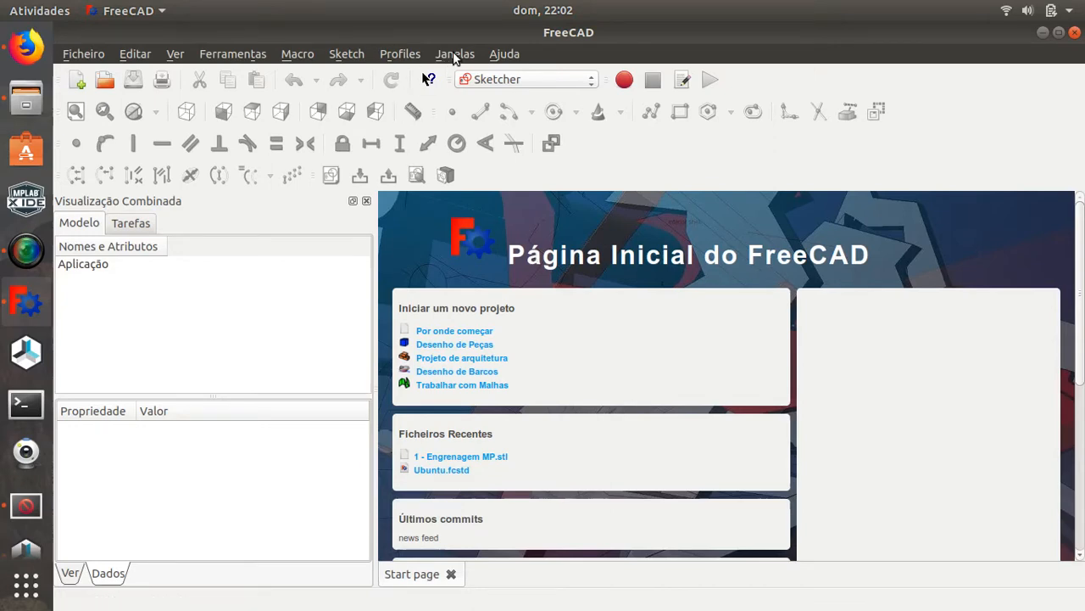
Check the installed program version and operating system details in the About information
left_click(454, 53)
left_click(455, 54)
left_click(506, 54)
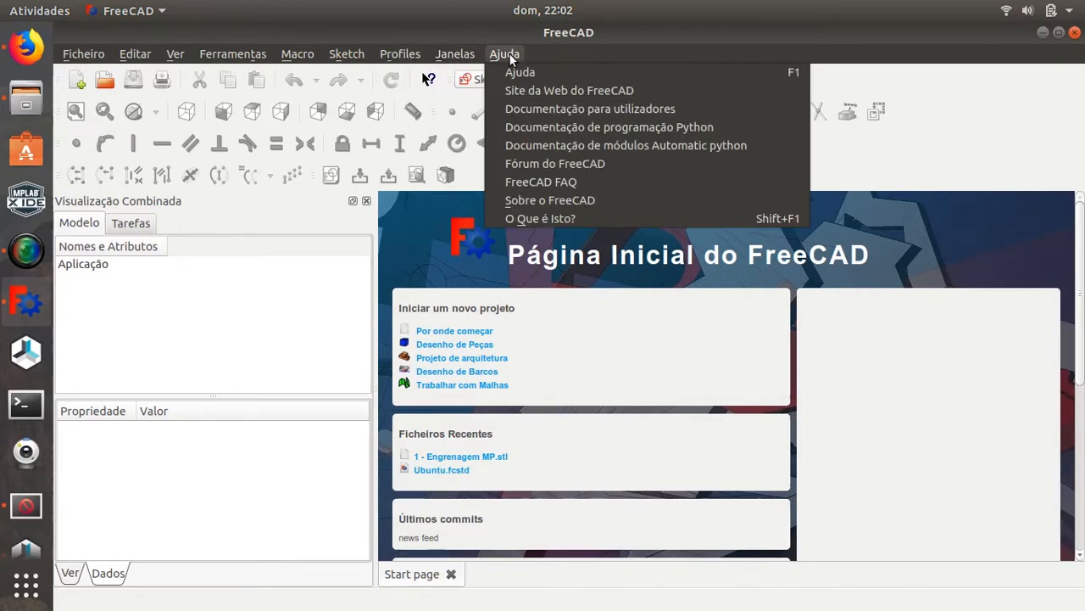
left_click(536, 201)
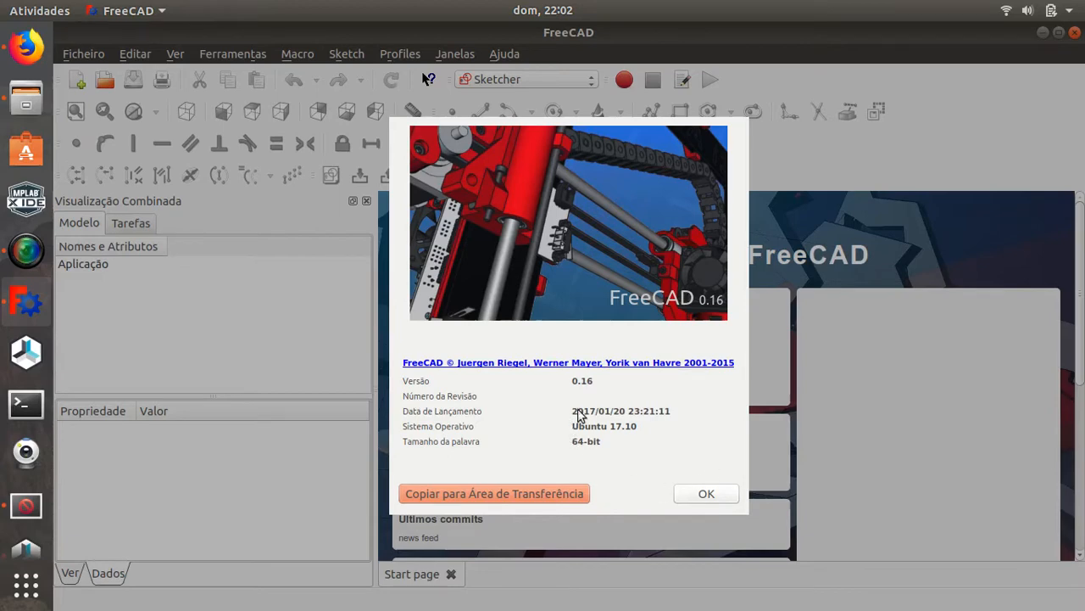
left_click(705, 495)
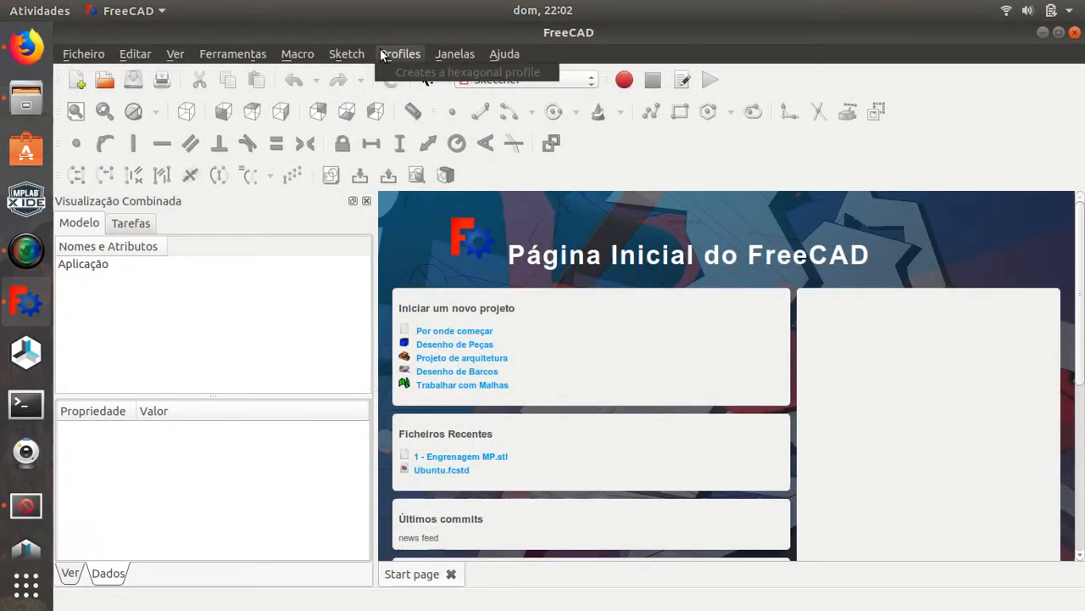
Create a new empty document for the part
left_click(347, 54)
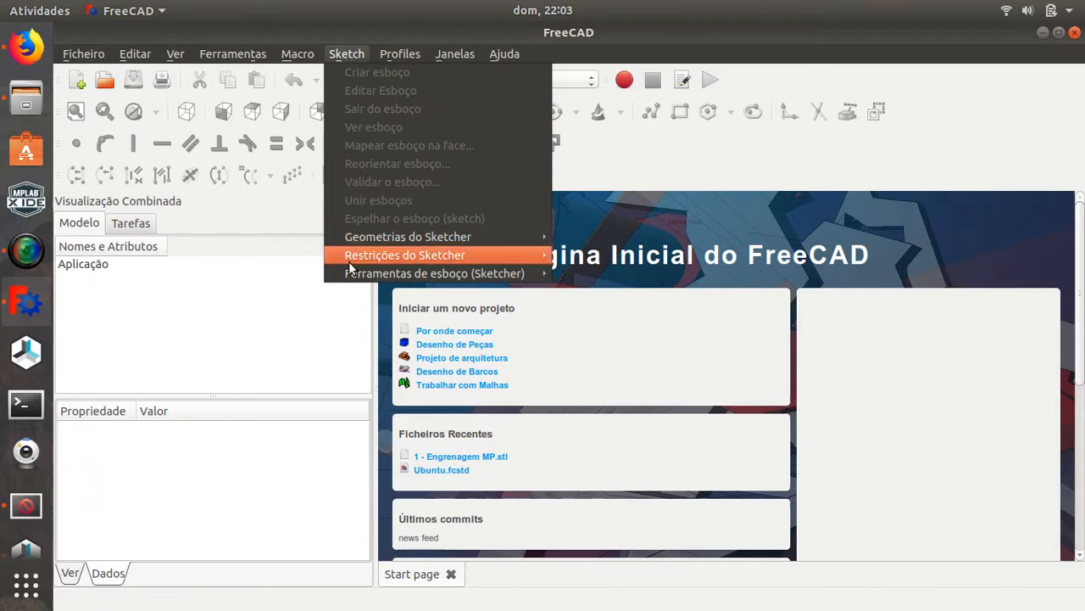
left_click(343, 56)
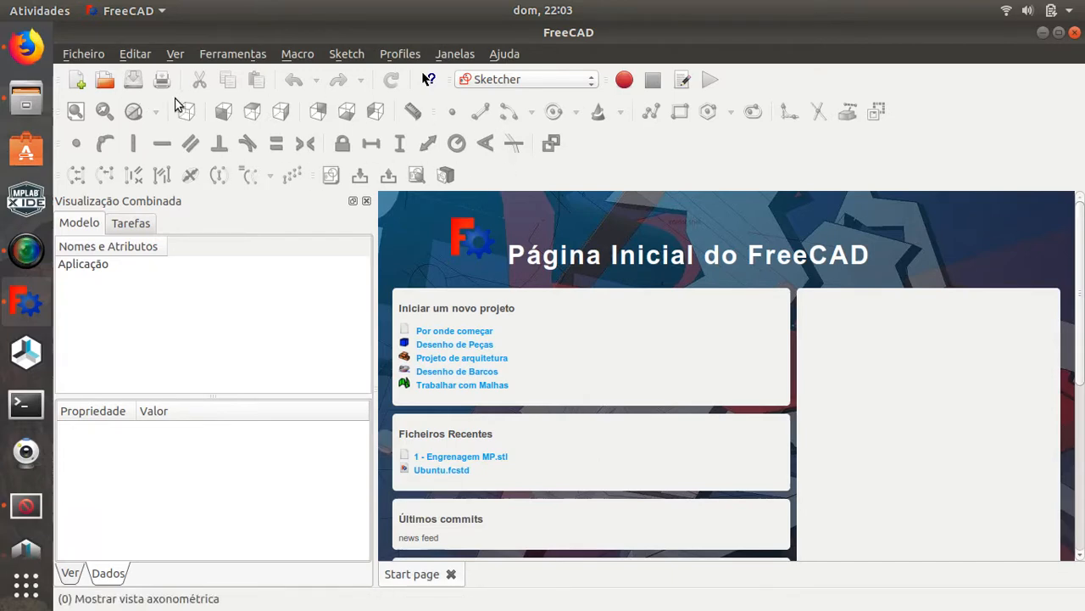
left_click(78, 81)
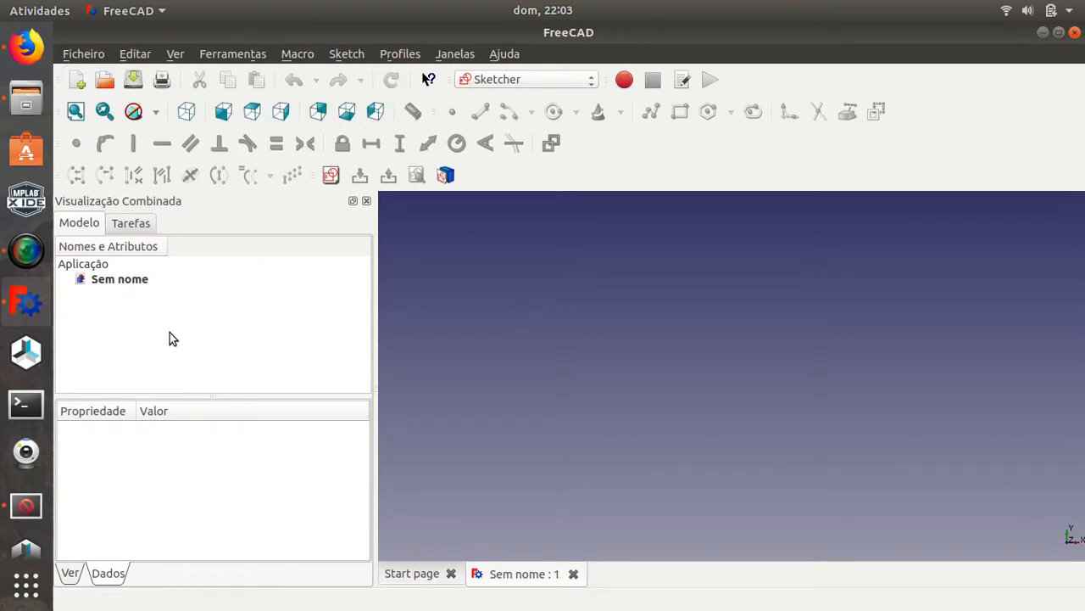
left_click(120, 284)
Switch to Firefox and examine the 28BYJ-48 stepper motor's photos and dimensioned drawing, especially its shaft
left_click(26, 47)
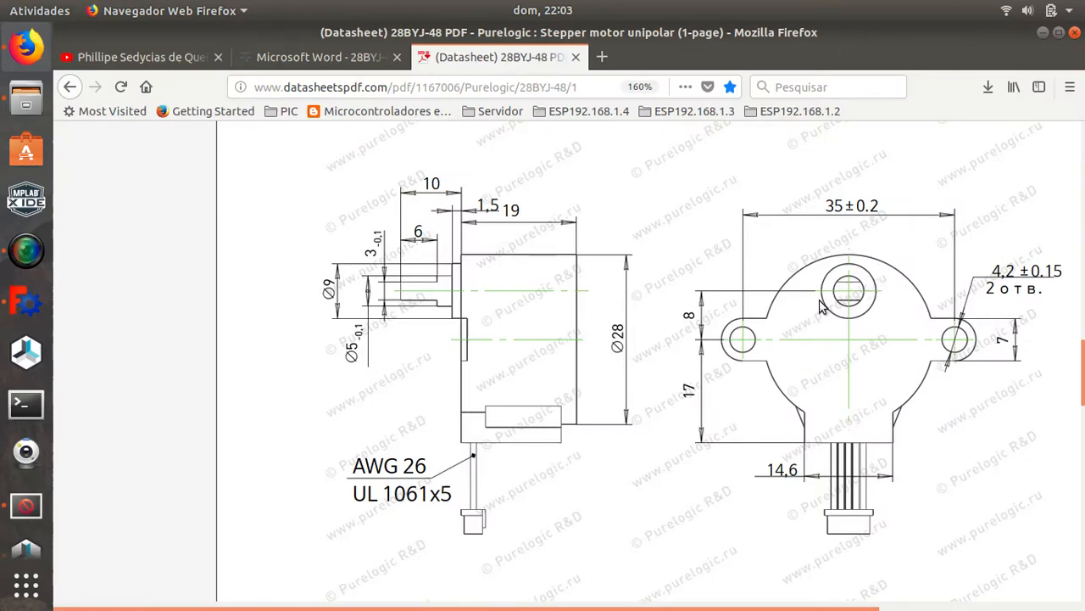
left_click(349, 63)
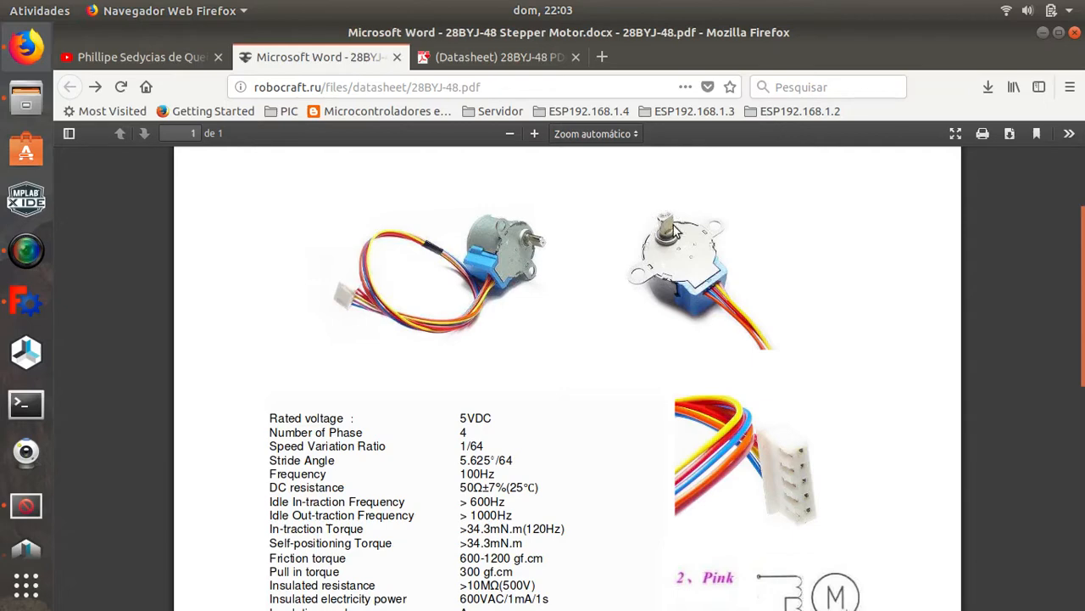
left_click(494, 63)
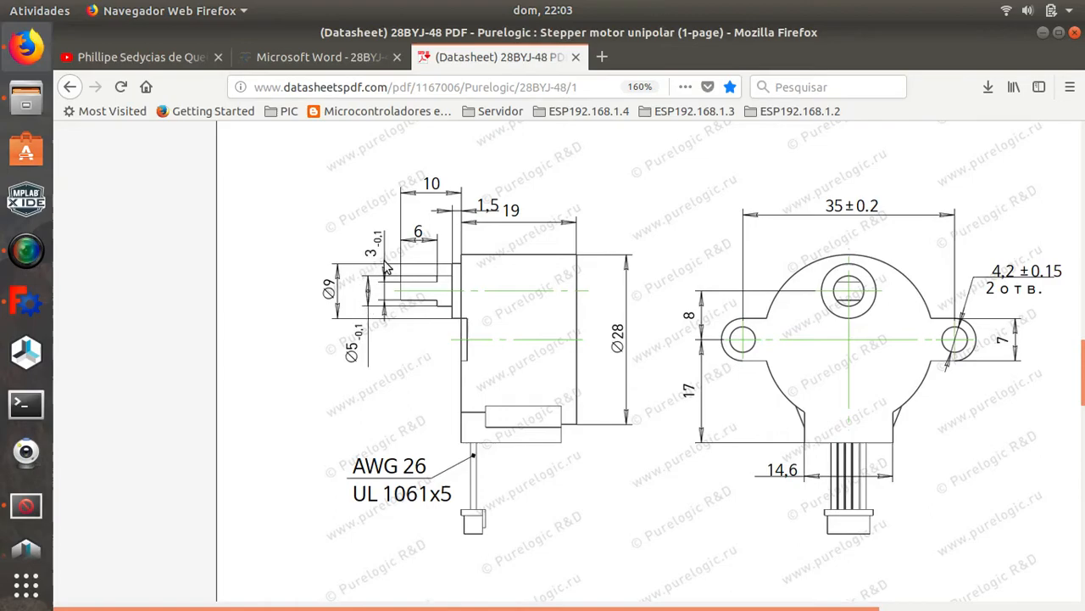
scroll(386, 264, "up", 5)
scroll(385, 293, "down", 4)
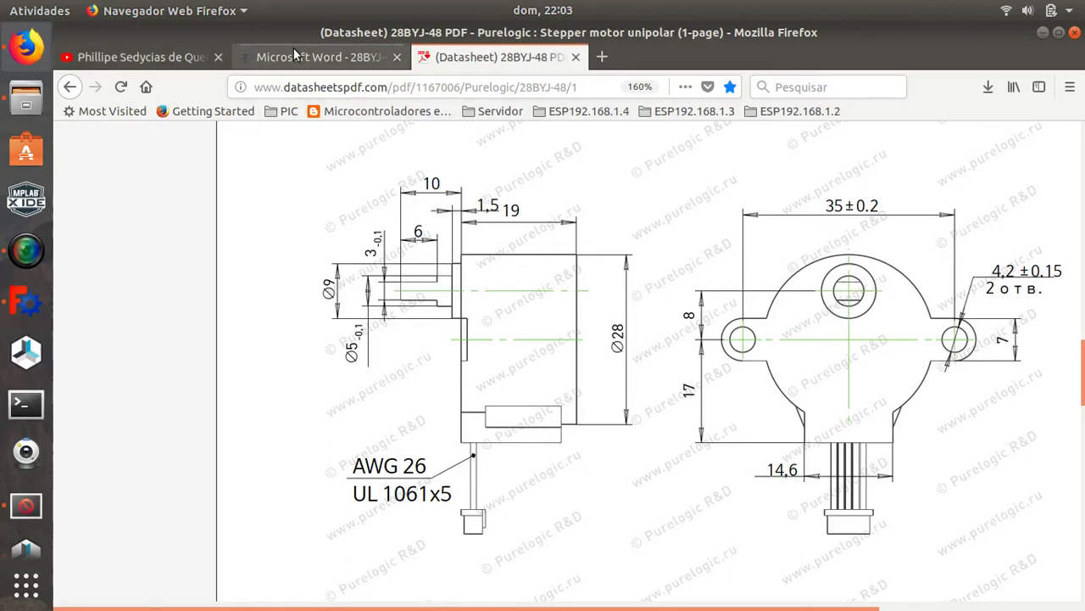
Switch back to FreeCAD and create a sketch on the XY-Plane with 0 mm offset
left_click(26, 301)
left_click(331, 175)
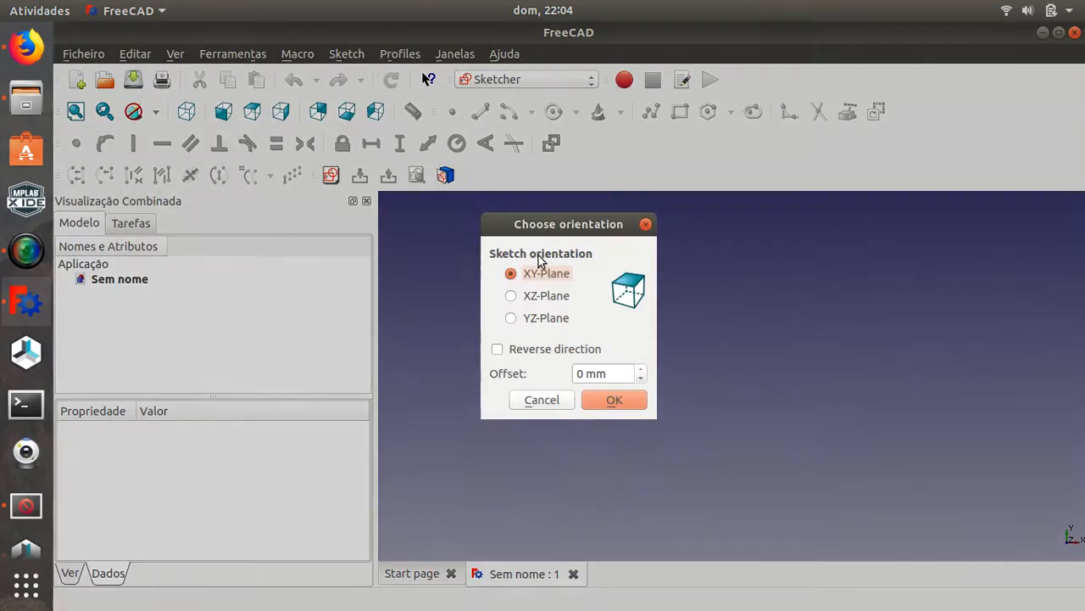
left_click(610, 396)
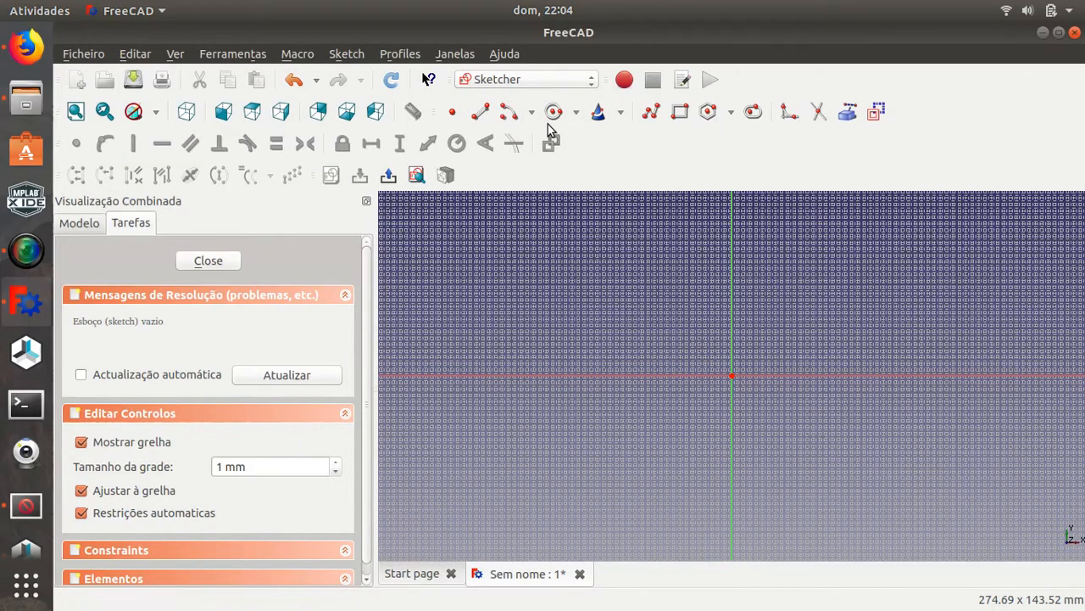
Draw a circle centred on the sketch origin with a radius of about 4.9 mm
scroll(654, 279, "up", 5)
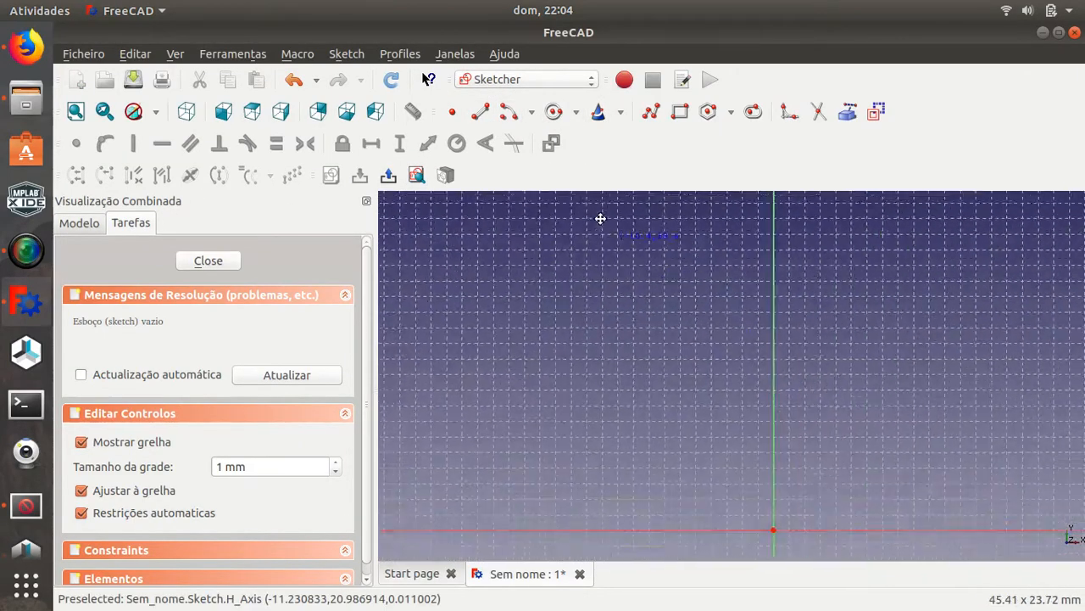
middle_click_drag(600, 219, 586, 195)
middle_click_drag(758, 470, 704, 314)
scroll(709, 341, "up", 7)
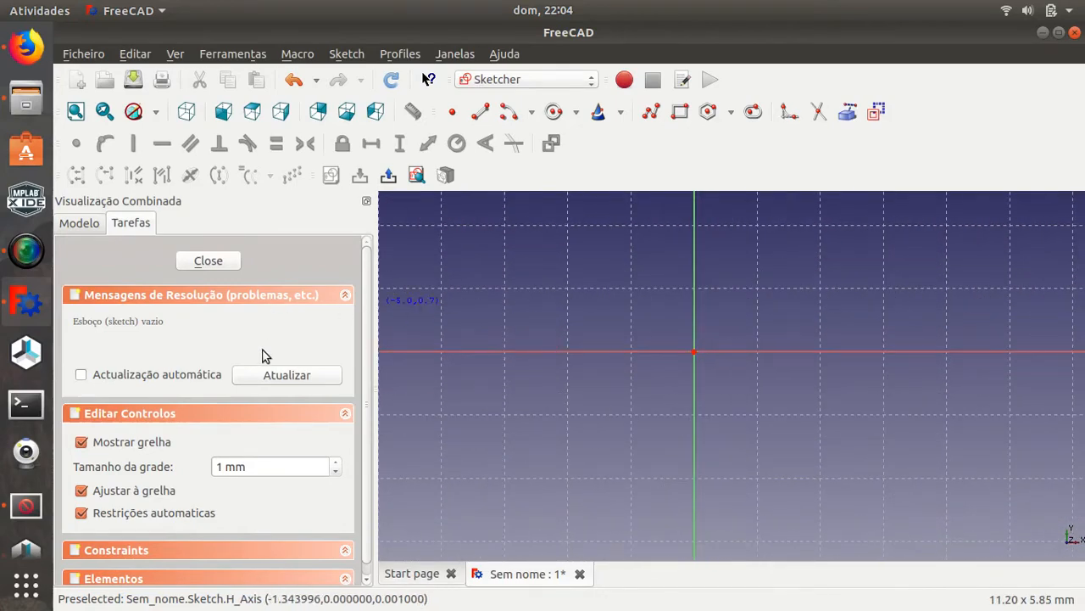
left_click(694, 350)
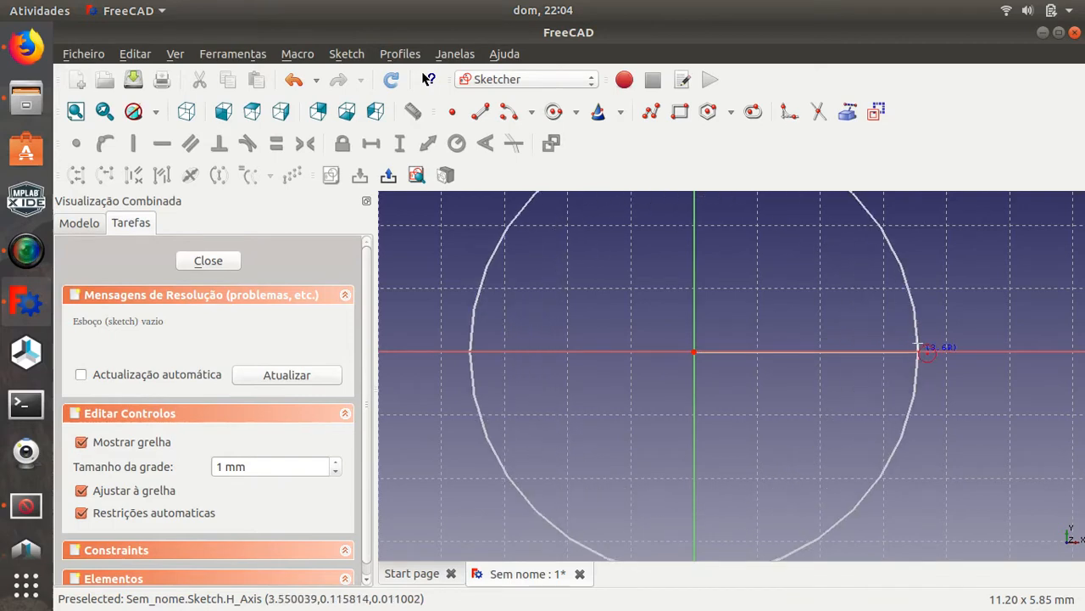
scroll(916, 347, "down", 2)
left_click(969, 317)
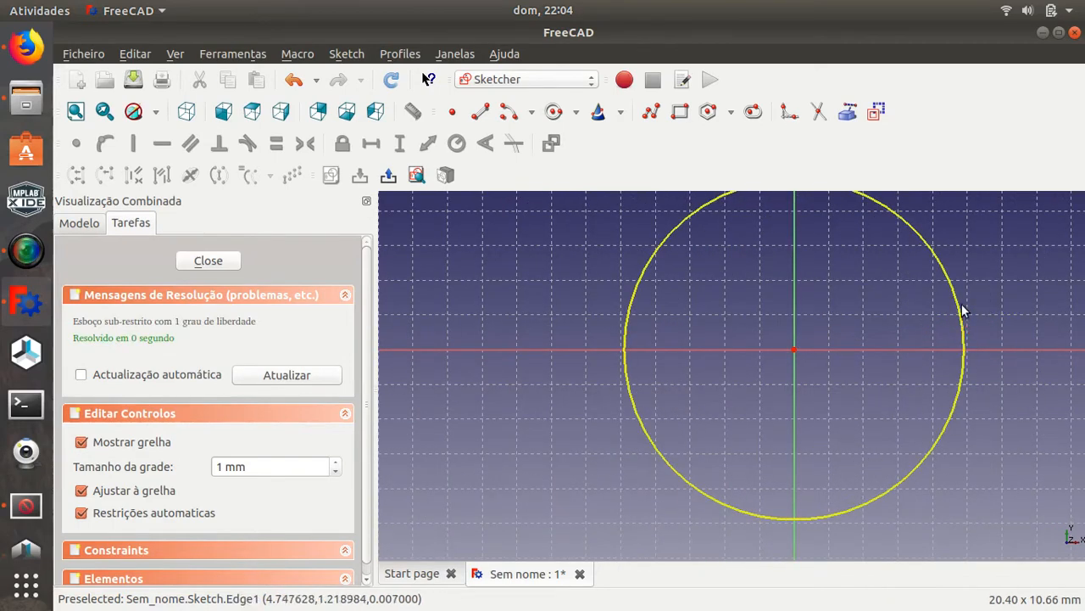
Add a radius constraint of 5 mm to the circle
left_click(955, 302)
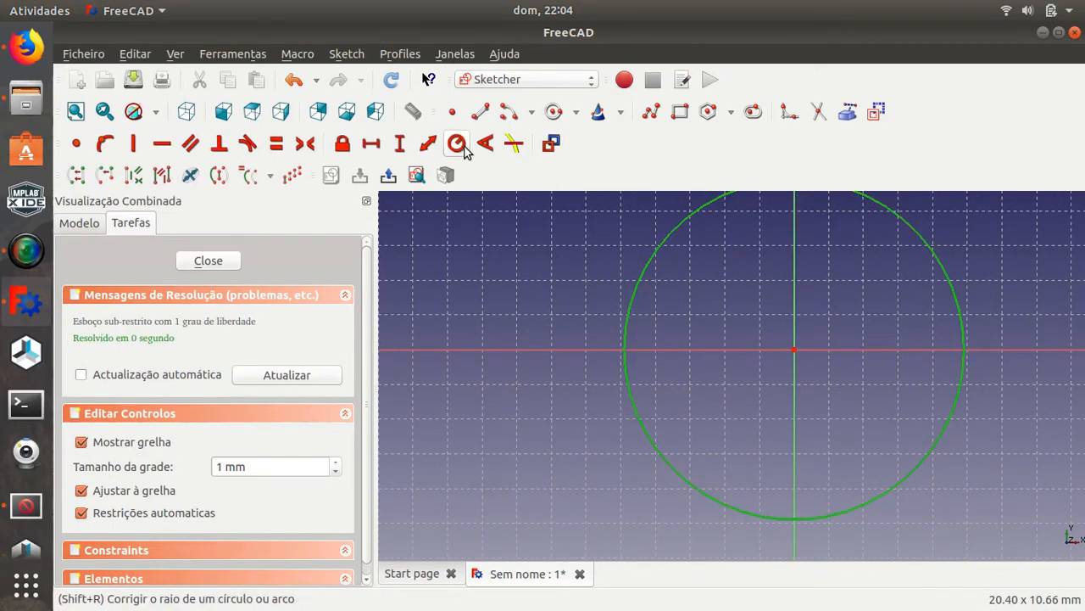
left_click(462, 148)
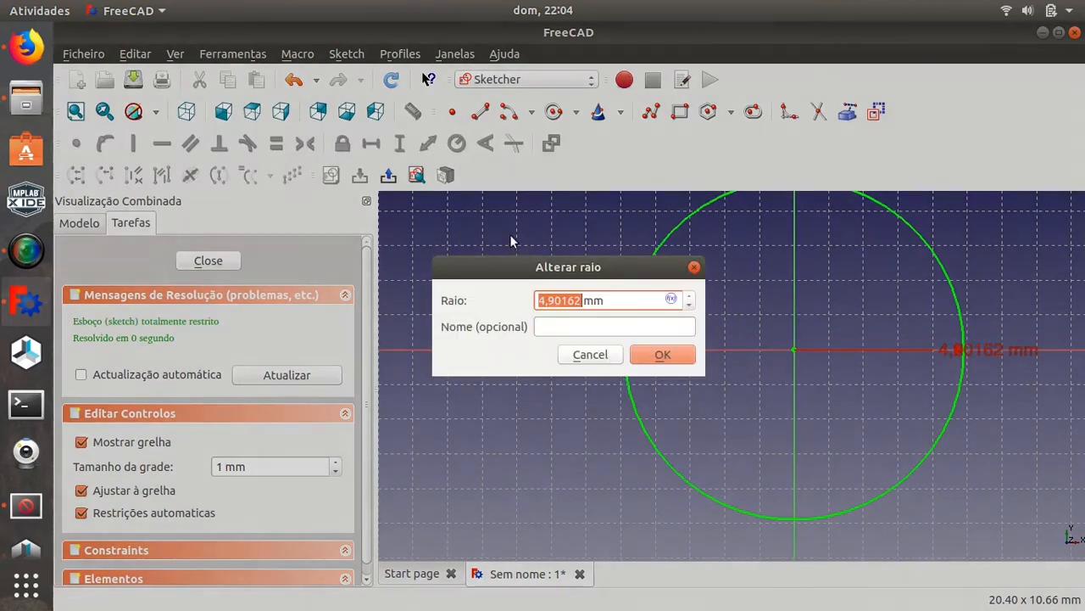
type("5")
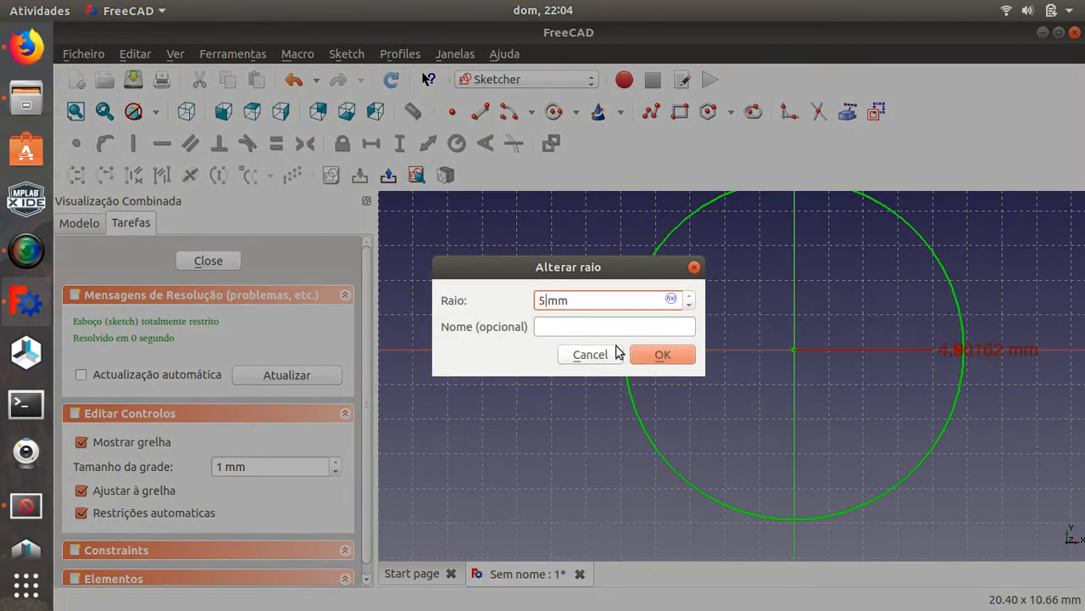
left_click(660, 355)
scroll(728, 420, "down", 5)
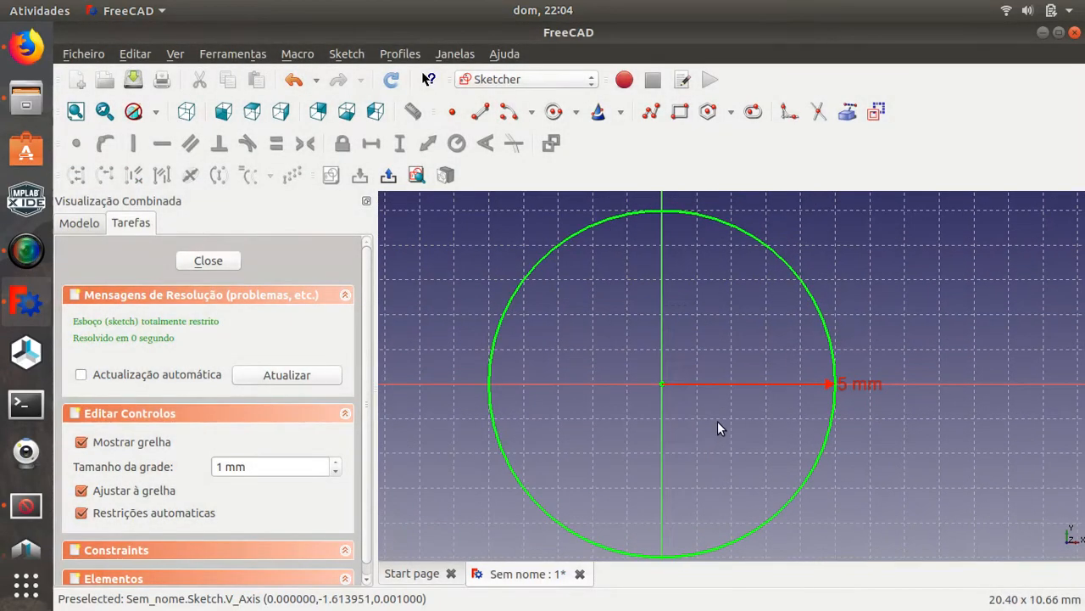
scroll(728, 418, "up", 4)
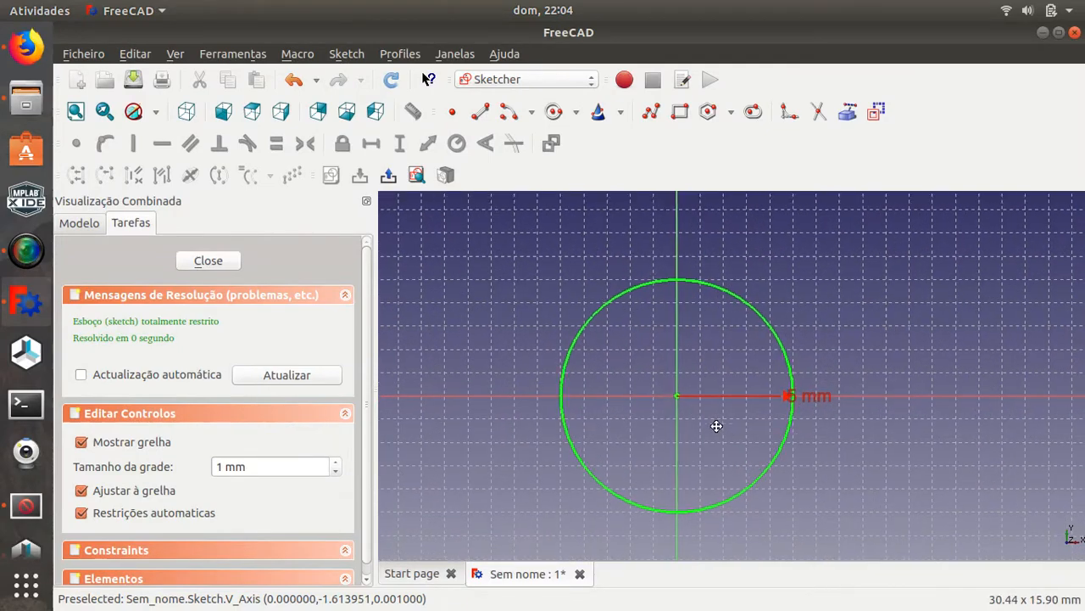
middle_click_drag(715, 426, 725, 387)
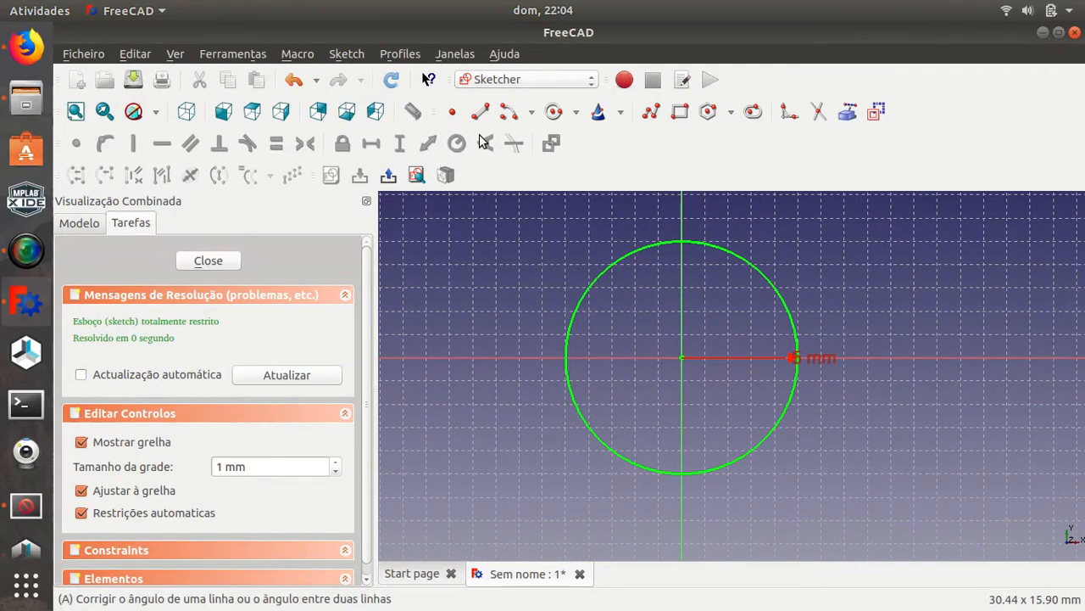
Draw a horizontal rectangle about 16.9 by 6.3 mm across the circle, extending beyond both of its sides
left_click(680, 111)
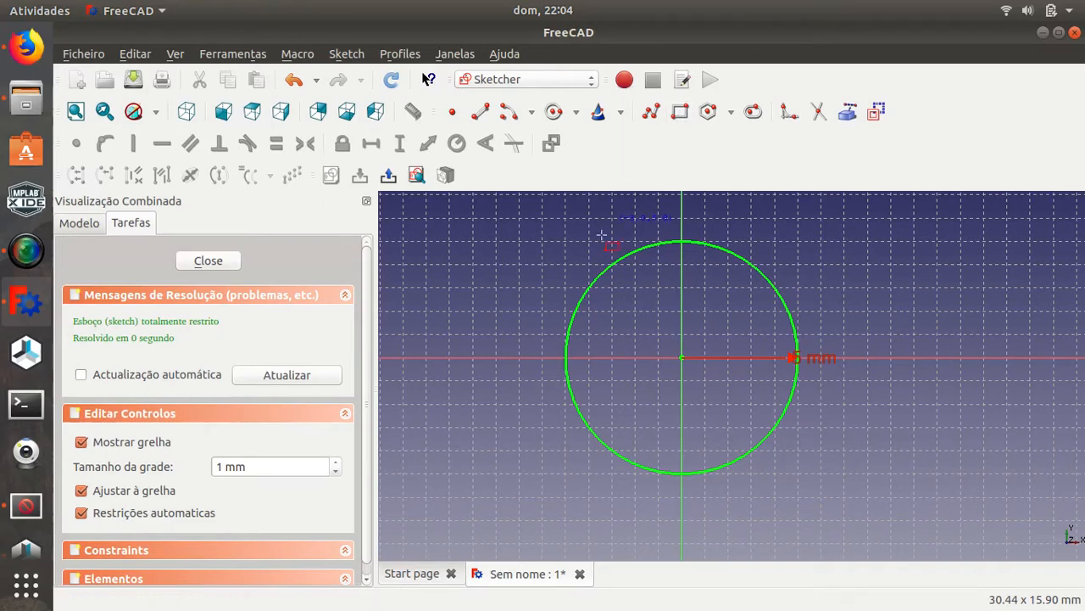
left_click(505, 286)
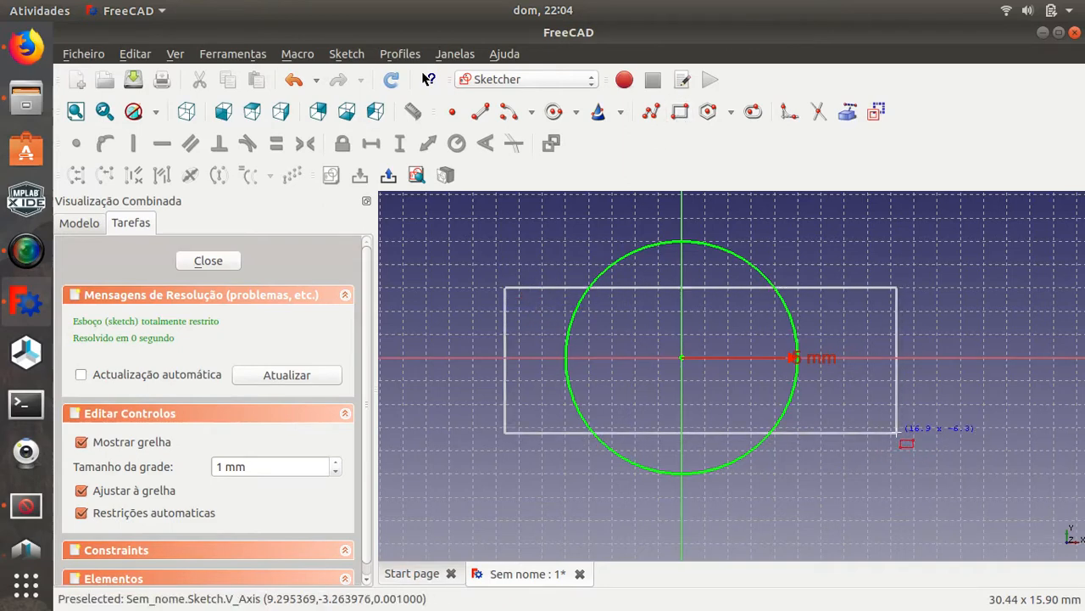
left_click(898, 432)
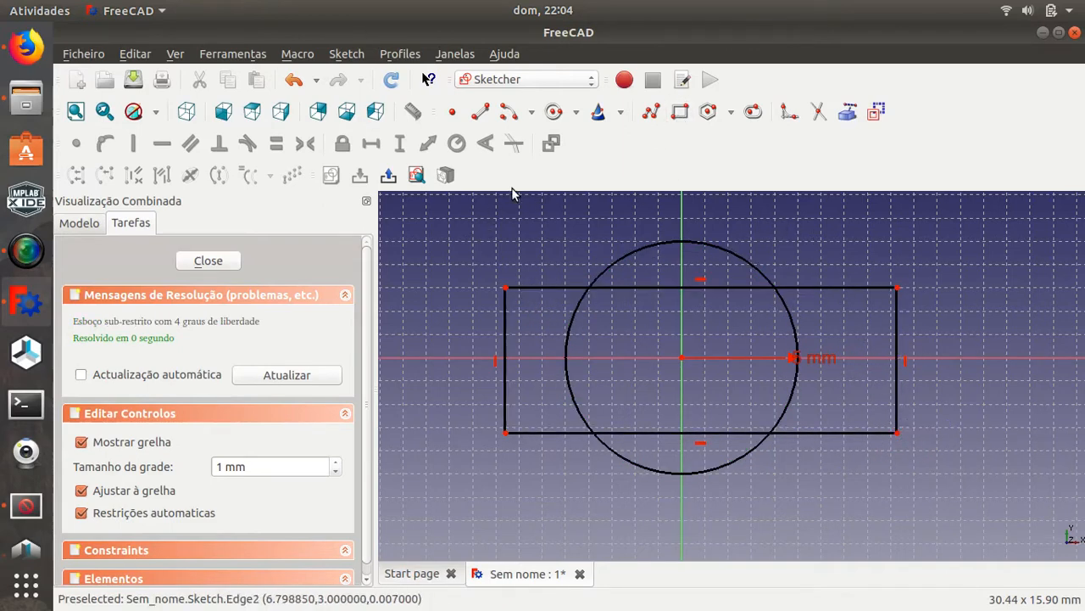
Constrain the length of the rectangle's right vertical edge to 3 mm
left_click(897, 333)
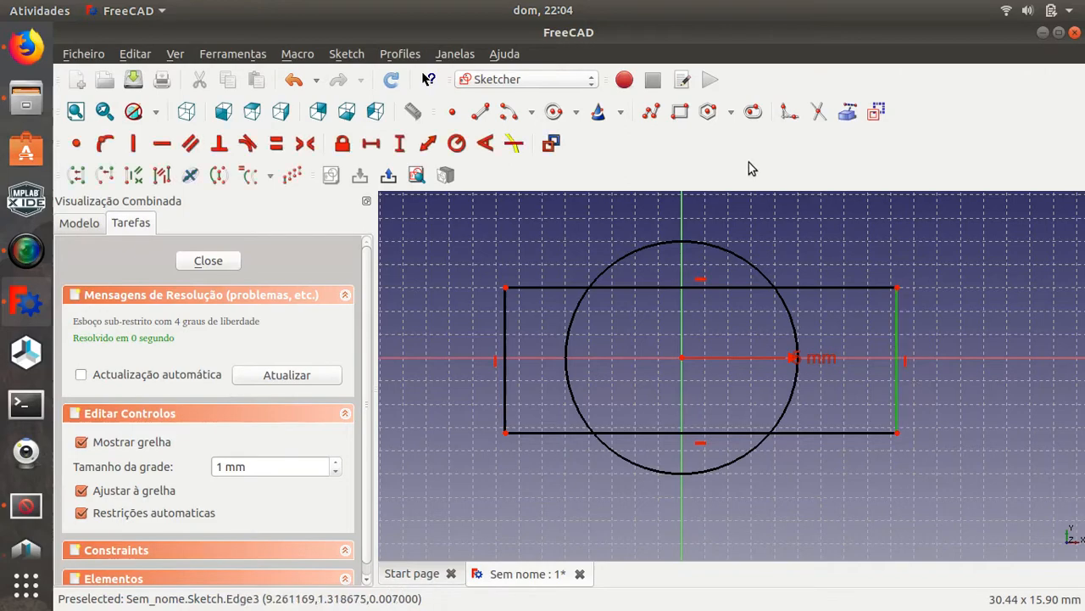
left_click(429, 143)
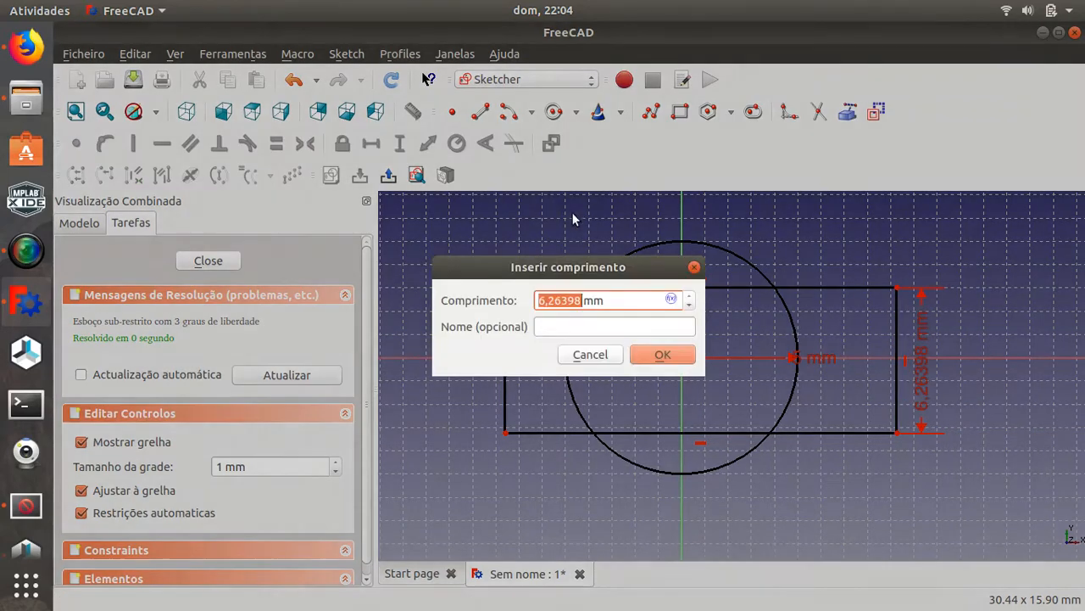
type("3")
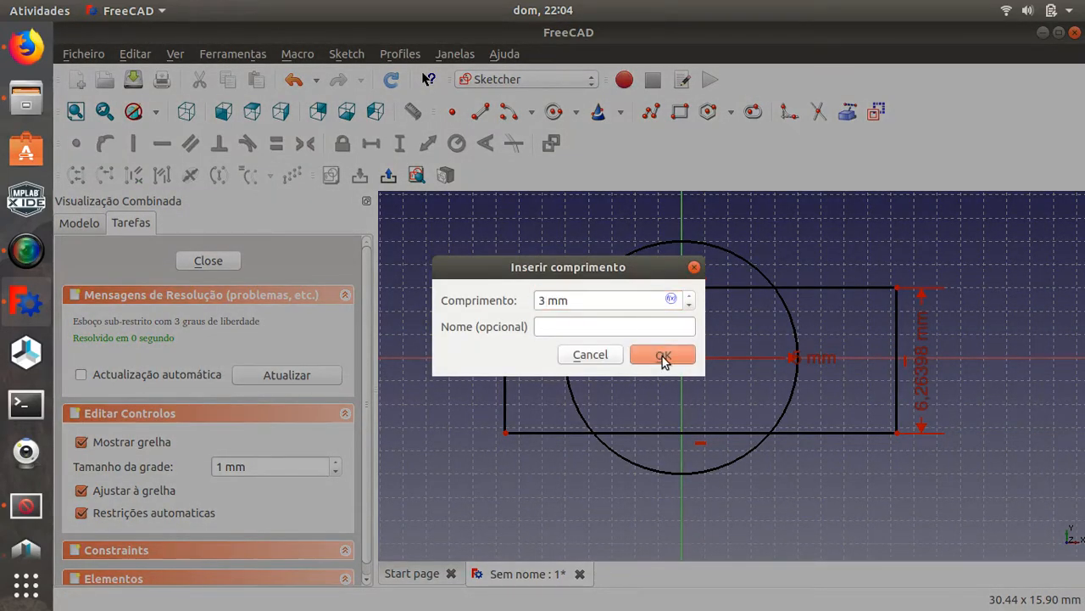
left_click(662, 356)
middle_click_drag(805, 349, 763, 312)
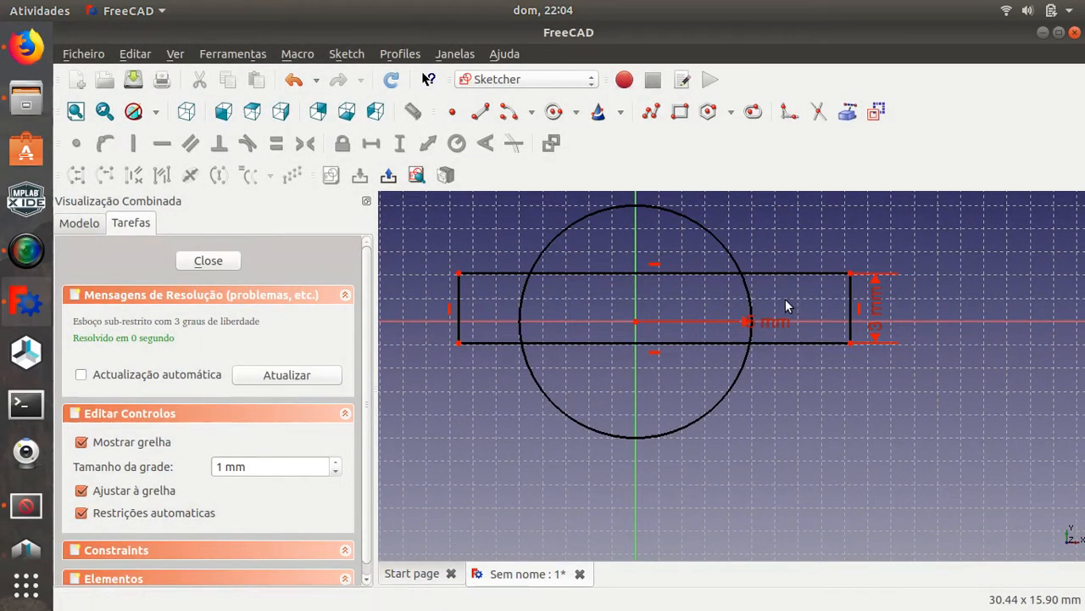
scroll(818, 304, "up", 2)
scroll(789, 318, "down", 1)
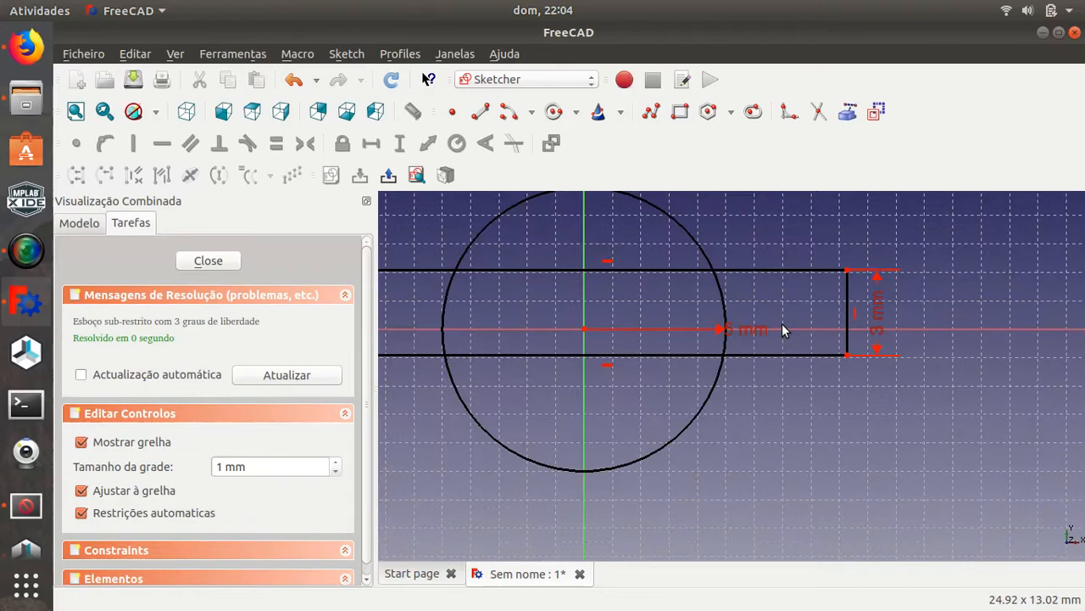
Change the circle's radius constraint to 2.5 mm
double_click(730, 329)
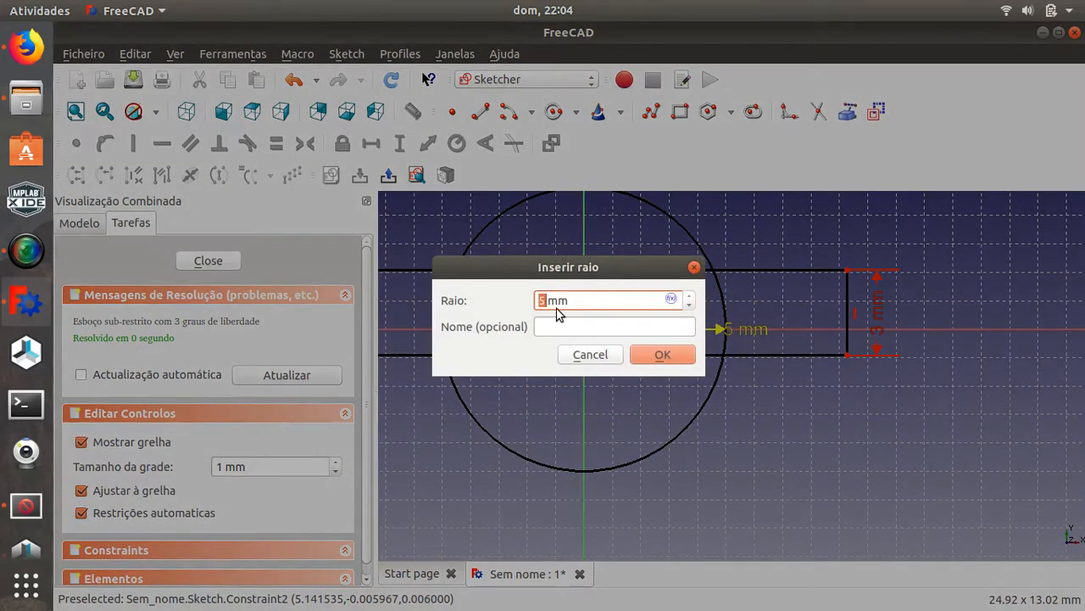
left_click(670, 353)
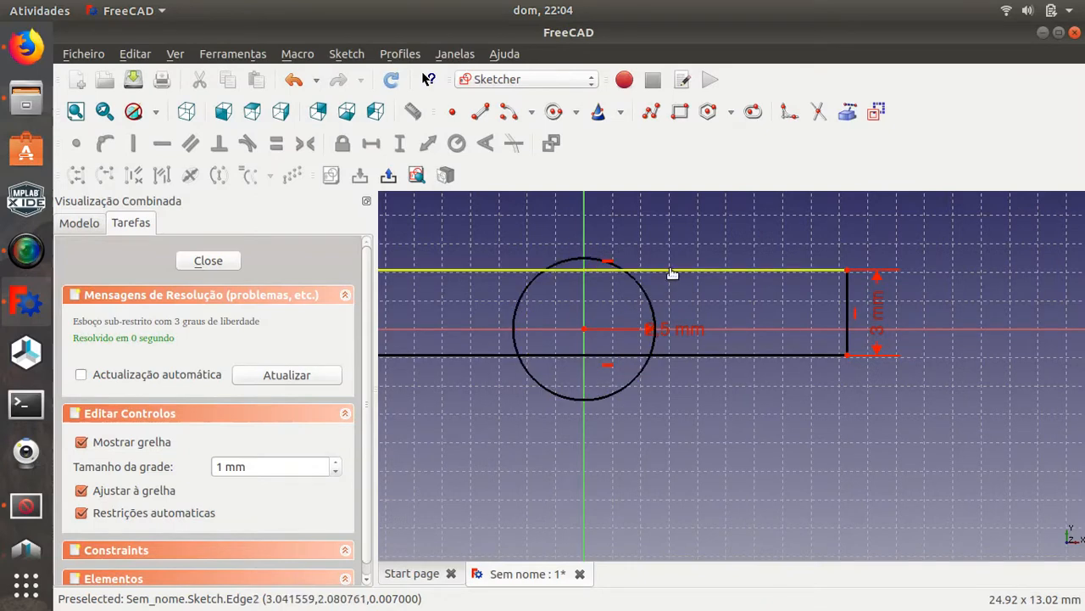
Roughly centre the rectangle vertically on the circle, shift its right edge slightly inward, and move the radius dimension clear of the geometry
left_click_drag(670, 272, 671, 292)
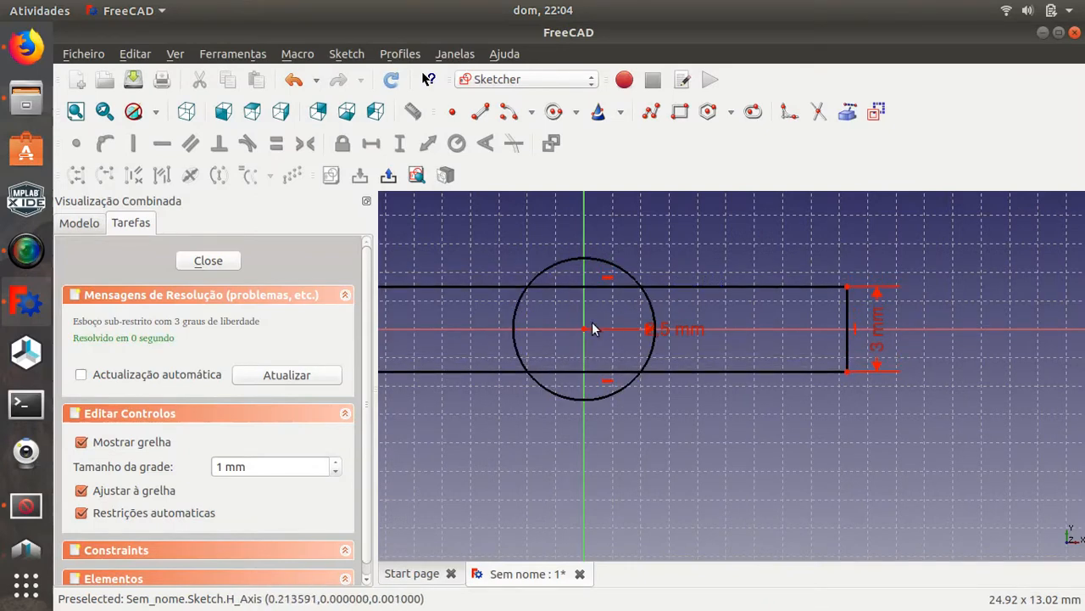
left_click_drag(666, 326, 651, 231)
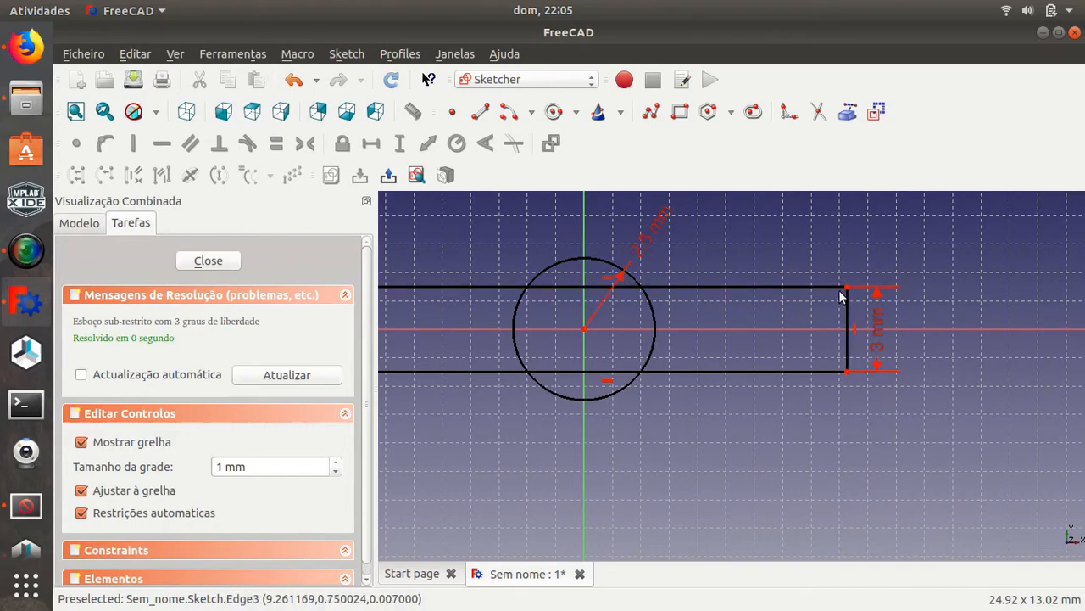
left_click_drag(848, 305, 830, 303)
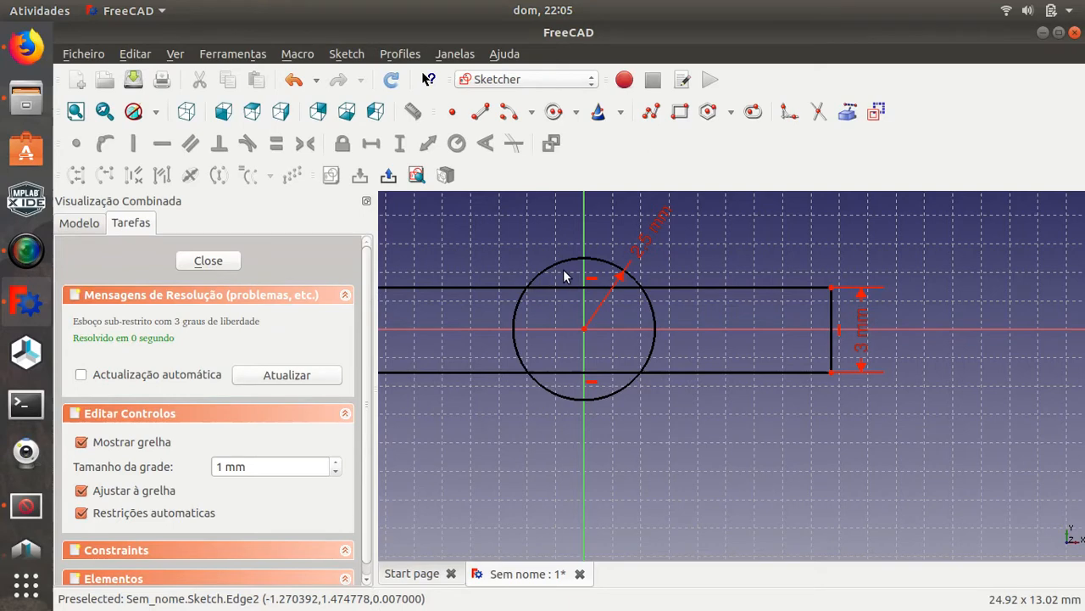
Constrain the rectangle's two right corners symmetric about the horizontal axis, and shift its right edge slightly inward
left_click(720, 287)
left_click(779, 258)
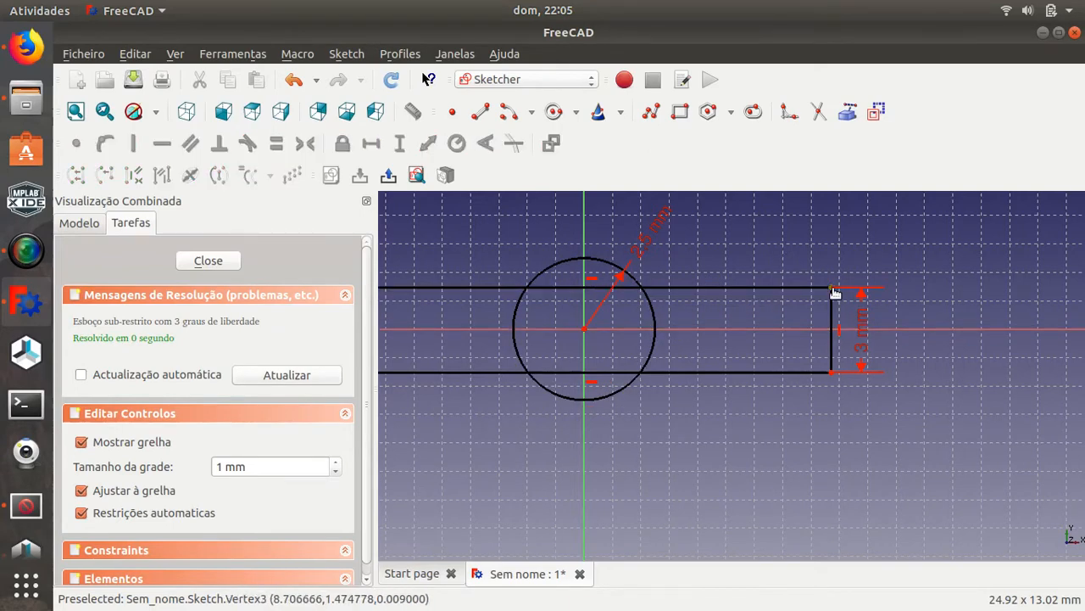
left_click(835, 292)
left_click(615, 329)
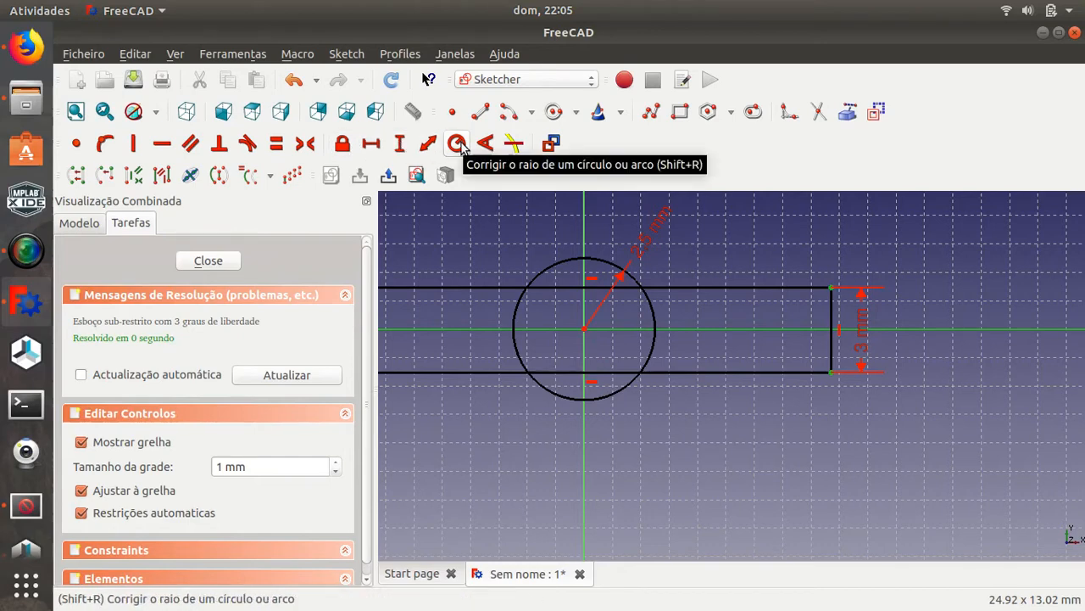
left_click(304, 144)
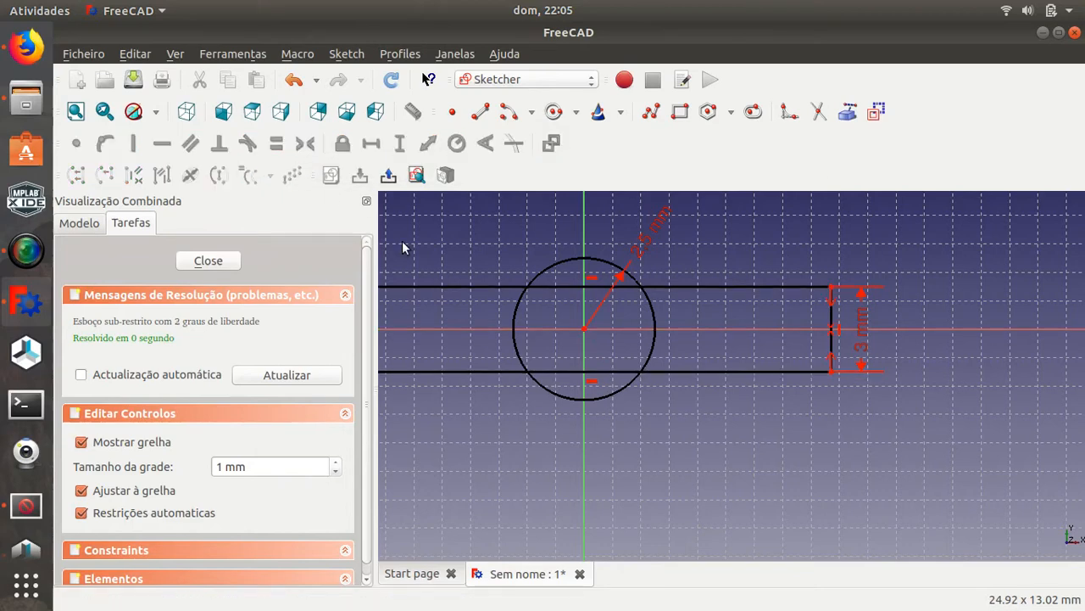
mouse_move(802, 292)
left_mouse_down()
mouse_move(763, 284)
mouse_move(855, 286)
mouse_move(732, 286)
mouse_move(814, 289)
mouse_move(794, 293)
left_mouse_up()
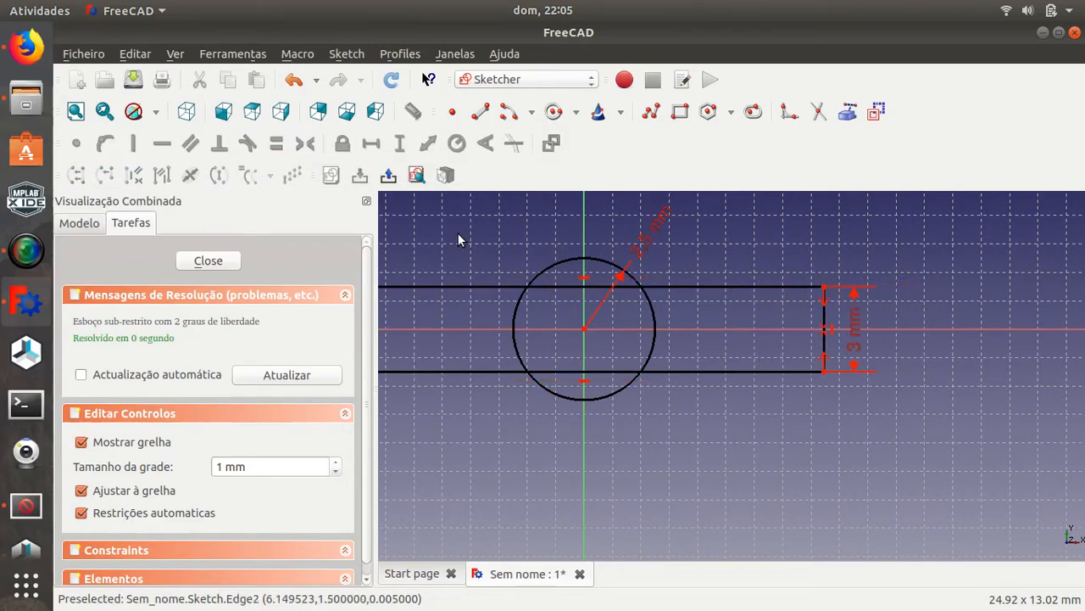
Trim the rectangle's horizontal edges outside the circle and the circle's arcs above and below those edges
middle_click_drag(459, 235, 547, 240)
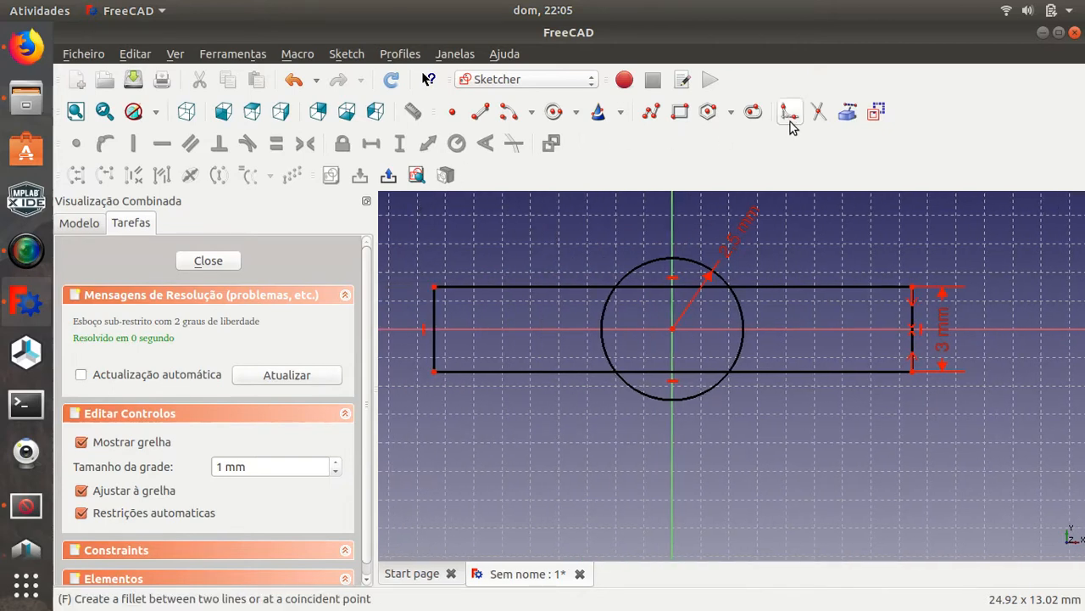
left_click(819, 113)
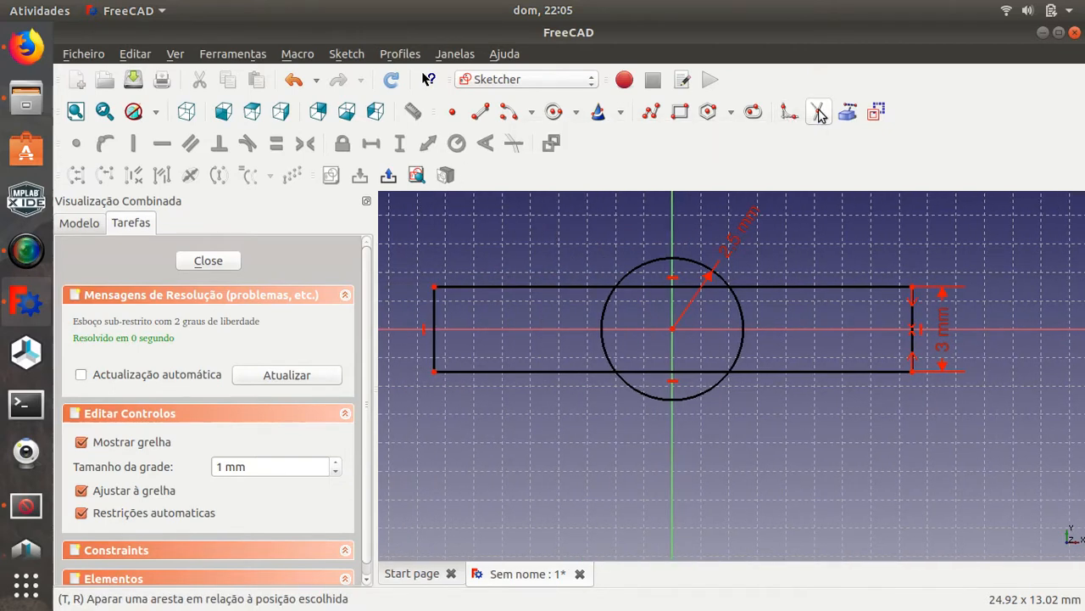
left_click(523, 289)
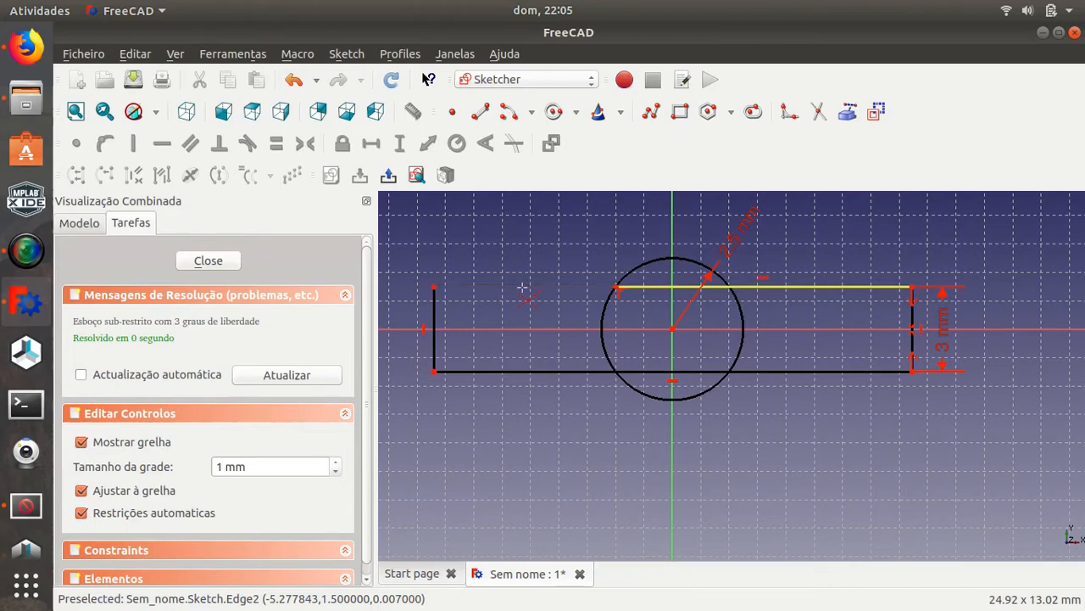
left_click(556, 370)
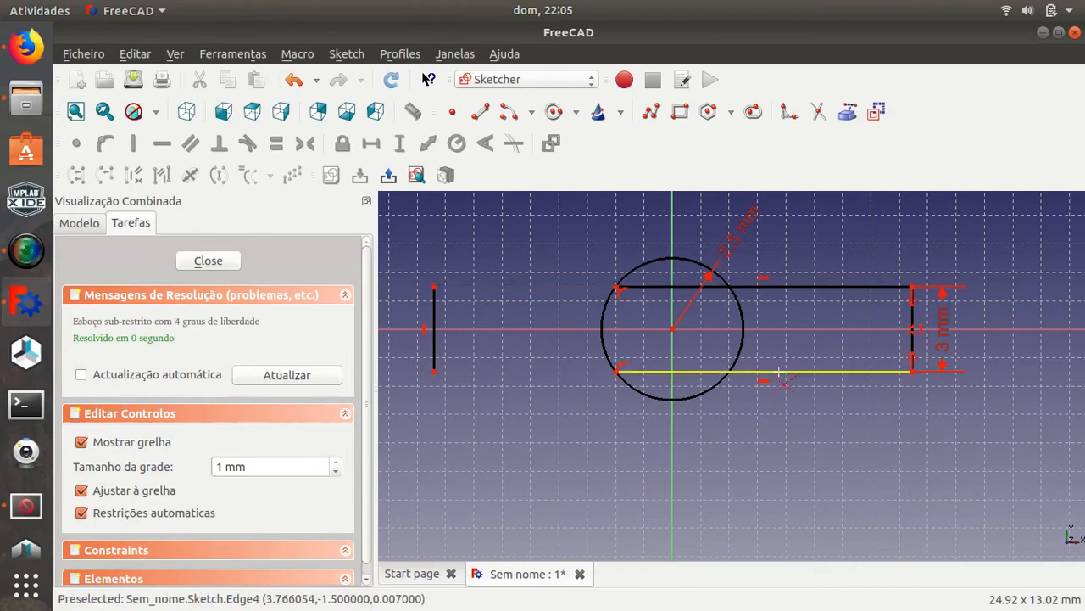
left_click(780, 370)
left_click(796, 291)
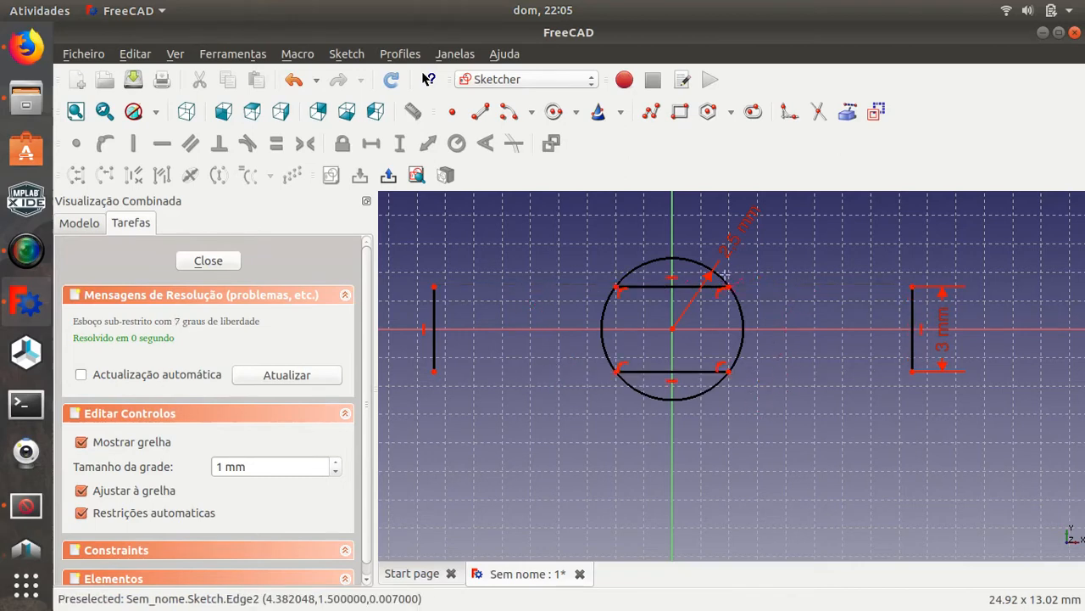
left_click(706, 393)
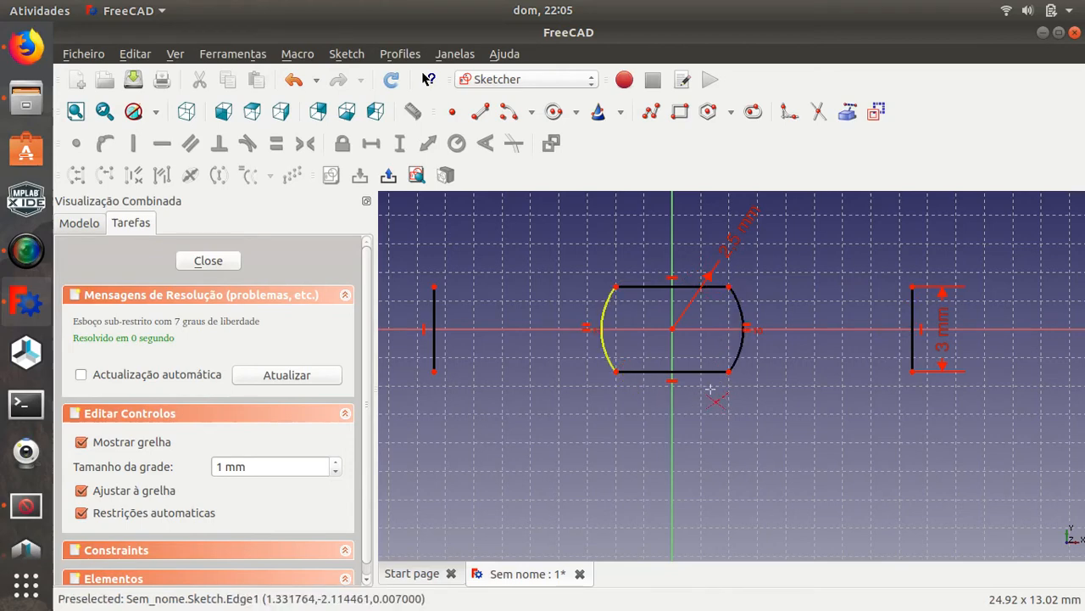
Delete the two leftover vertical edges on either side of the flattened shaft profile
left_click(435, 312)
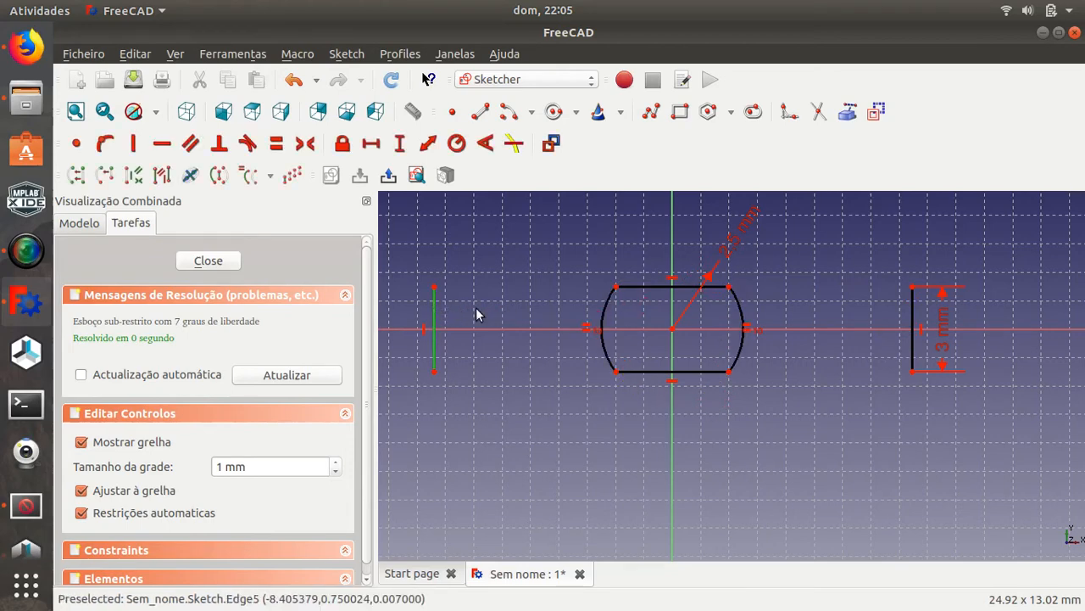
right_click(909, 306)
left_click(912, 306)
key("Delete")
Check the trimmed shaft profile from a tilted view and finish editing the sketch
middle_click_drag(865, 359, 728, 389)
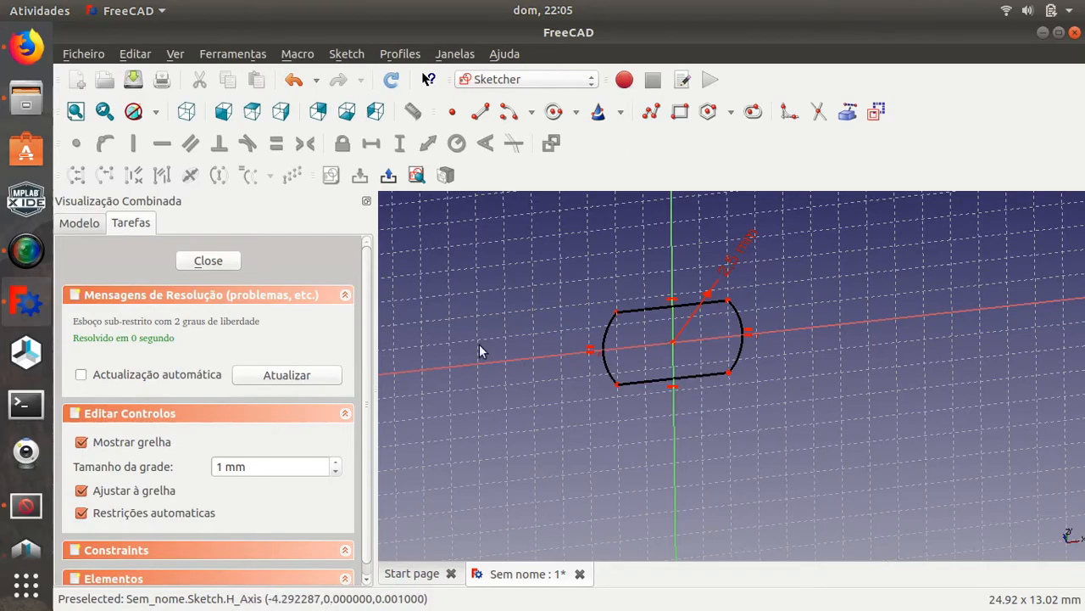
mouse_move(479, 344)
middle_mouse_down()
mouse_move(574, 290)
mouse_move(565, 254)
mouse_move(552, 400)
mouse_move(663, 363)
mouse_move(603, 206)
mouse_move(596, 242)
middle_mouse_up()
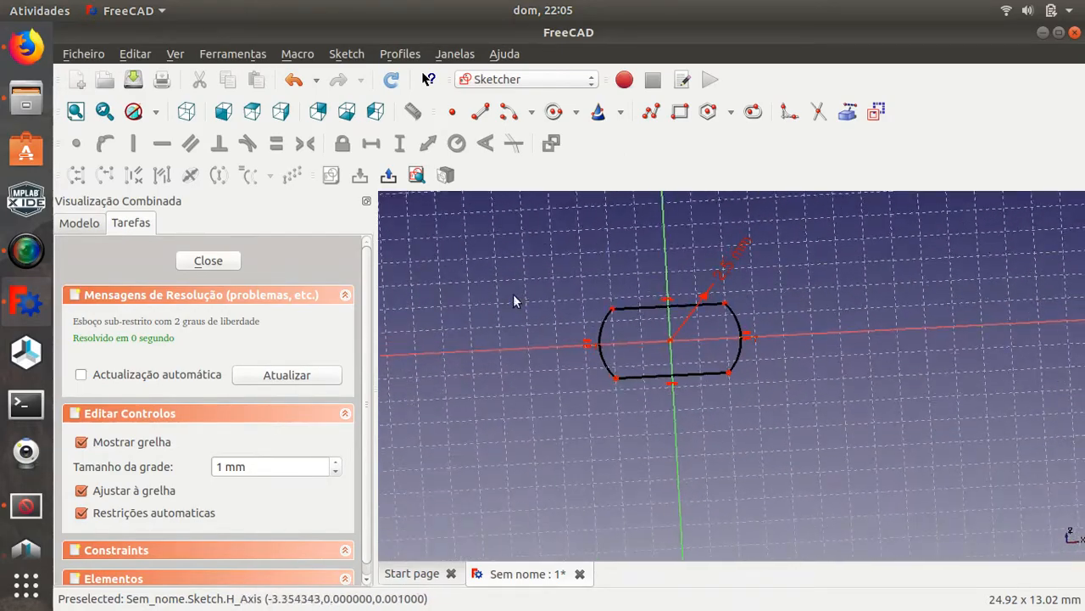
scroll(639, 310, "down", 3)
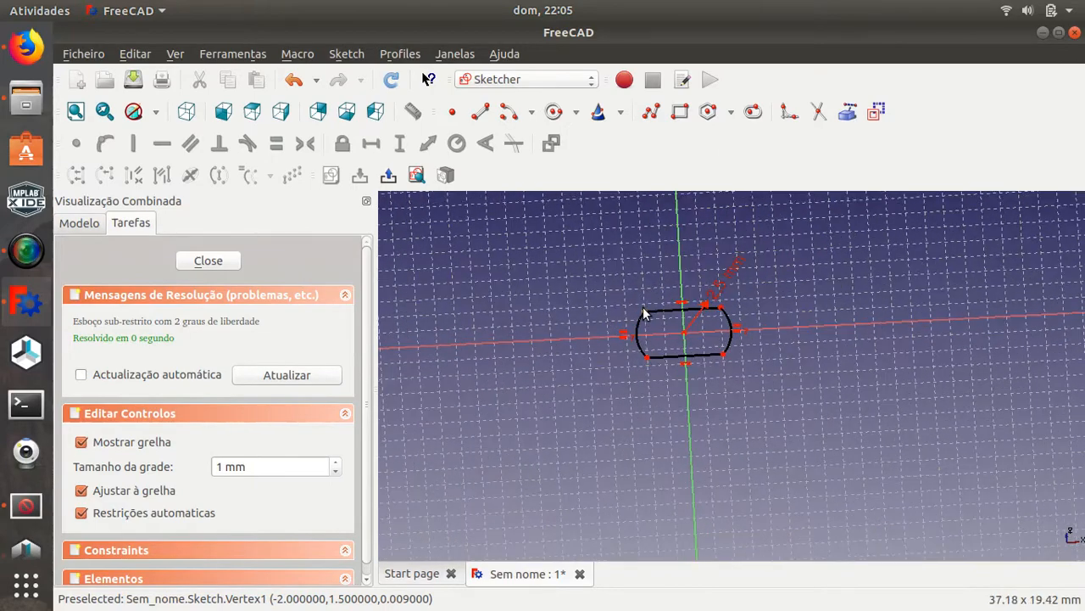
left_click(208, 261)
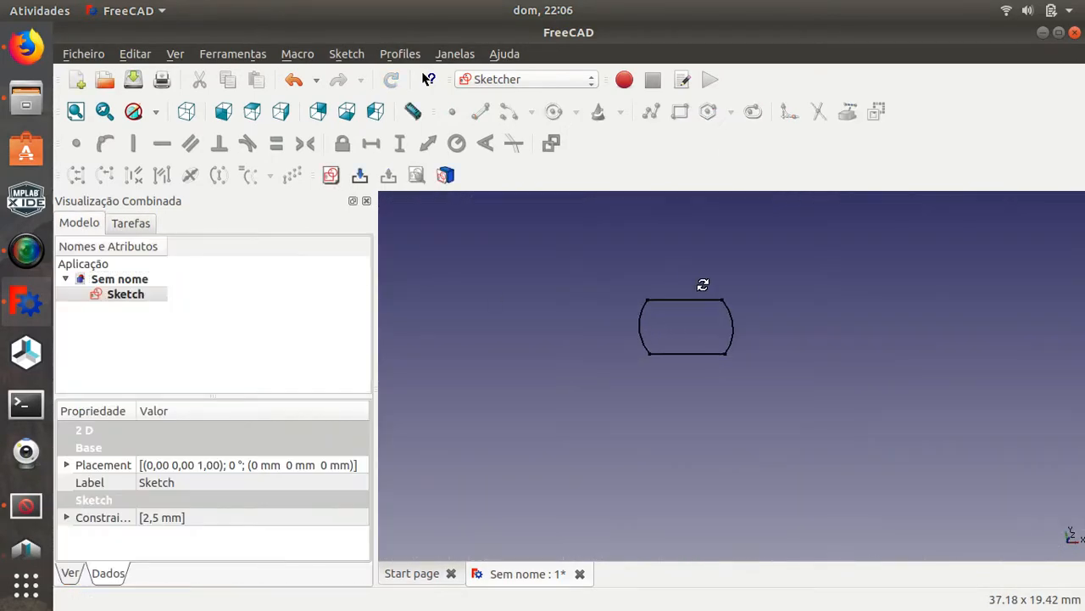
middle_click_drag(703, 284, 688, 264)
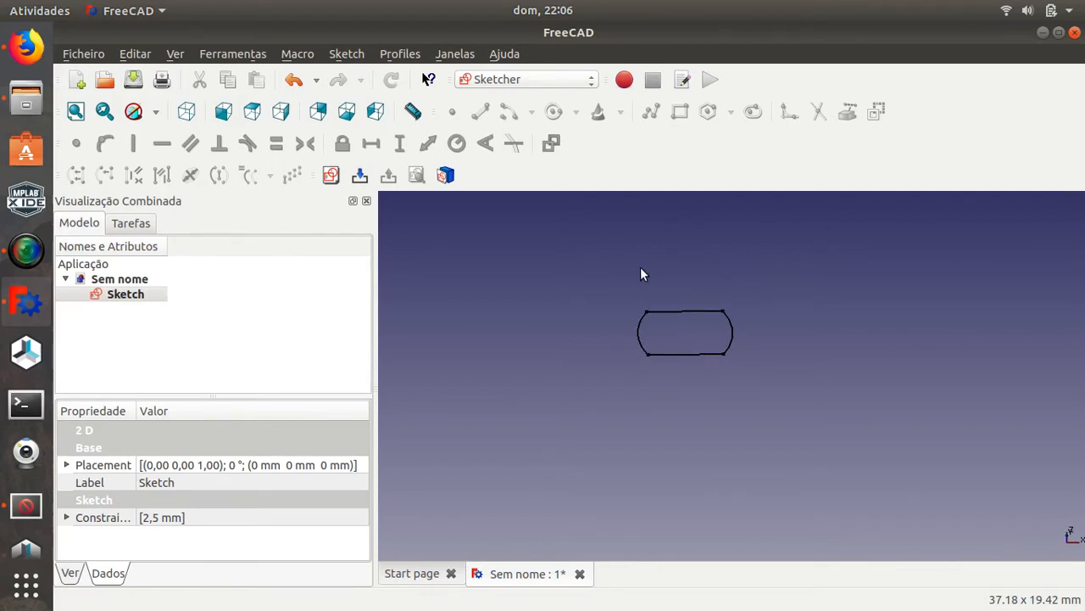
Switch to the Image workbench and insert stepmotor.png as an image plane in the model
left_click(82, 54)
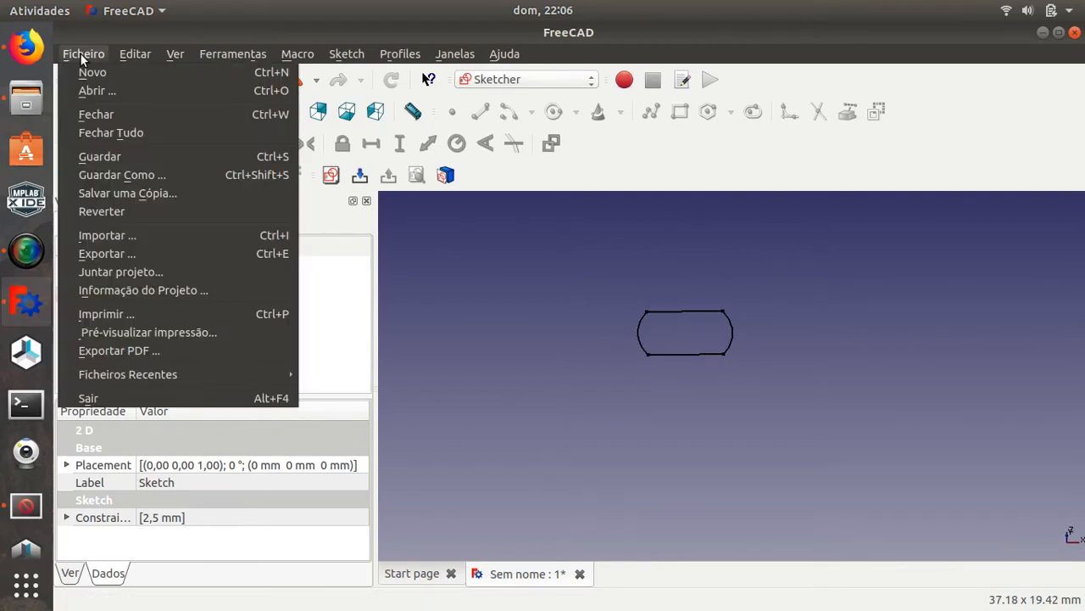
left_click(507, 75)
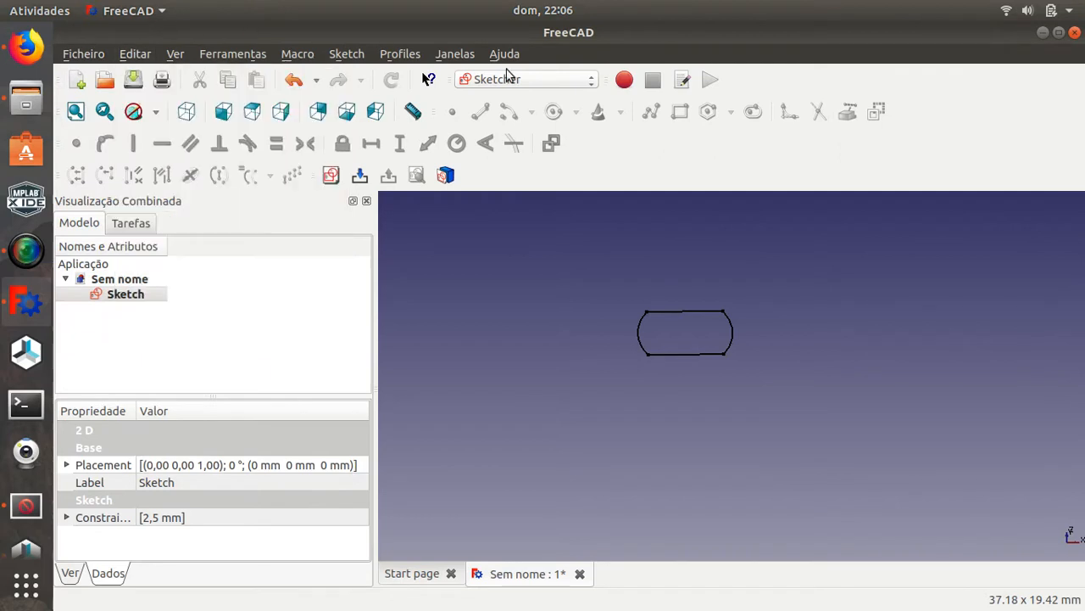
left_click(507, 78)
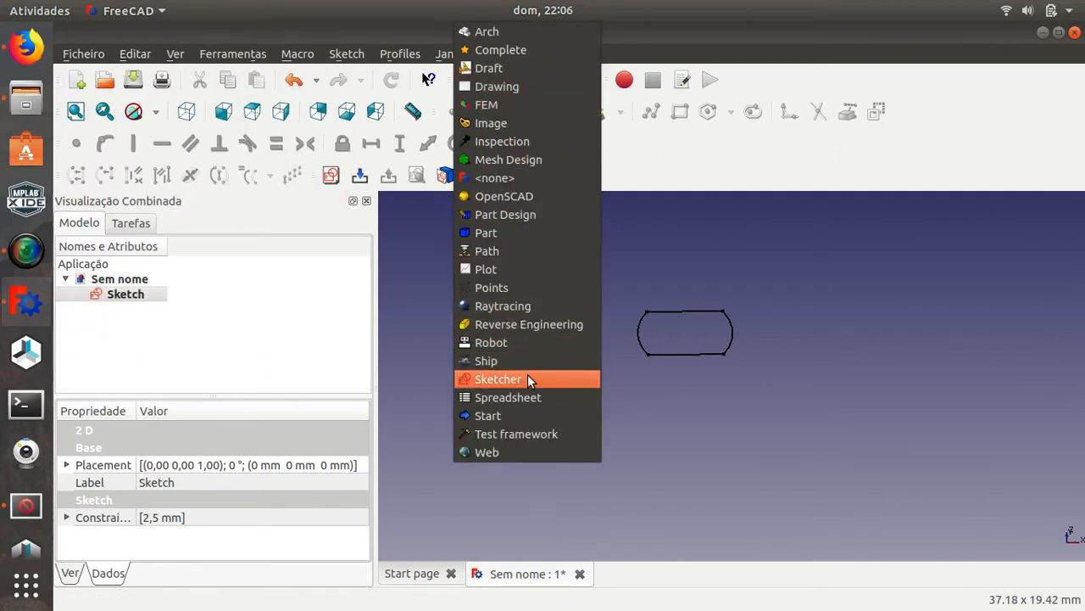
left_click(492, 123)
left_click(131, 262)
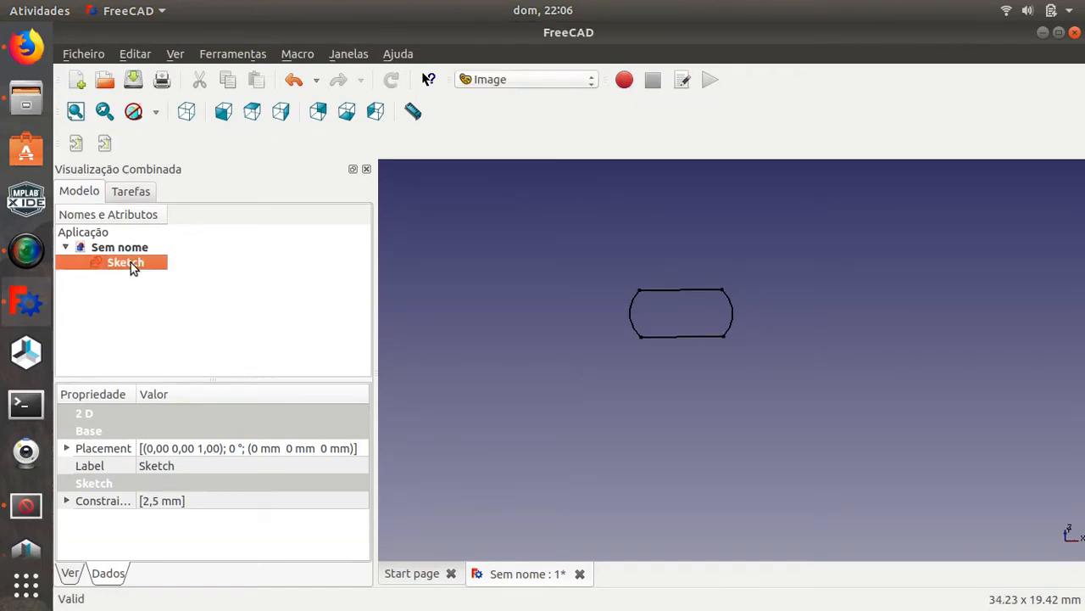
left_click(106, 144)
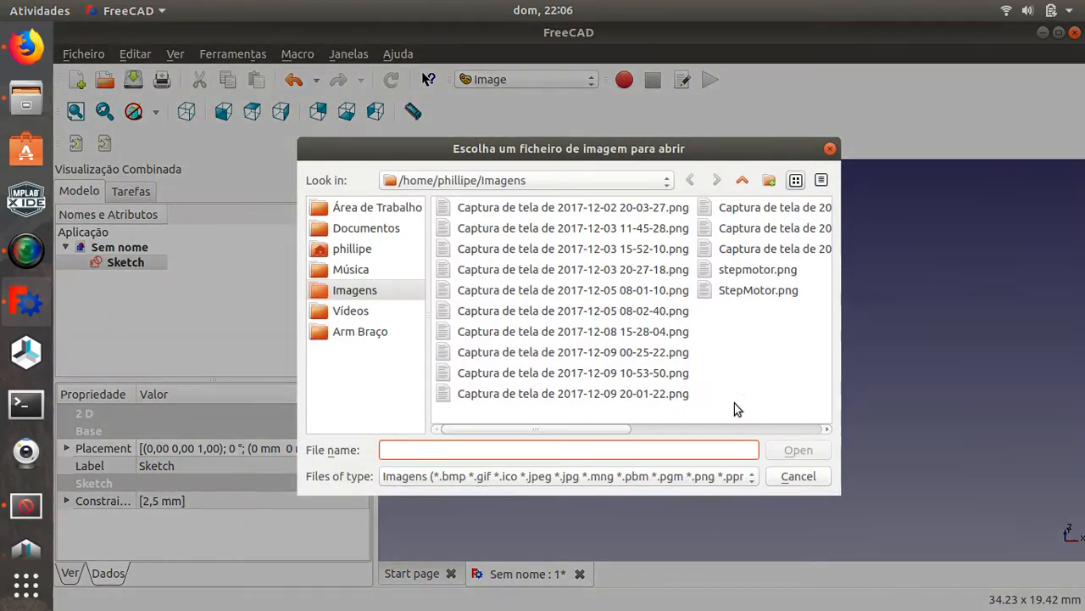
left_click(739, 276)
left_click(801, 449)
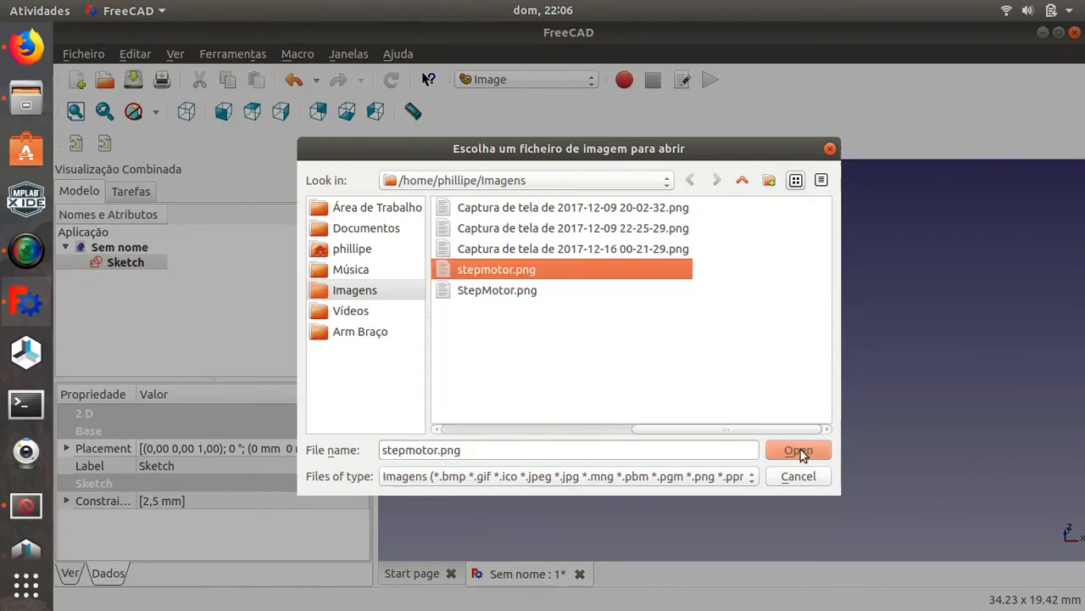
left_click(638, 403)
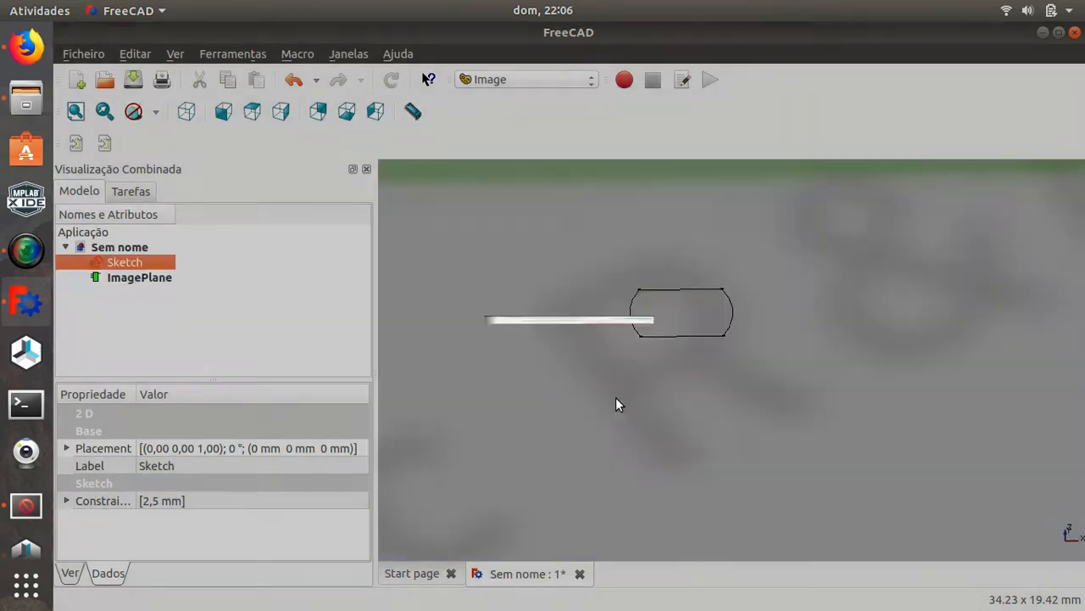
Compare the inserted motor drawing with the shaft profile and reopen the sketch for editing
scroll(653, 397, "down", 10)
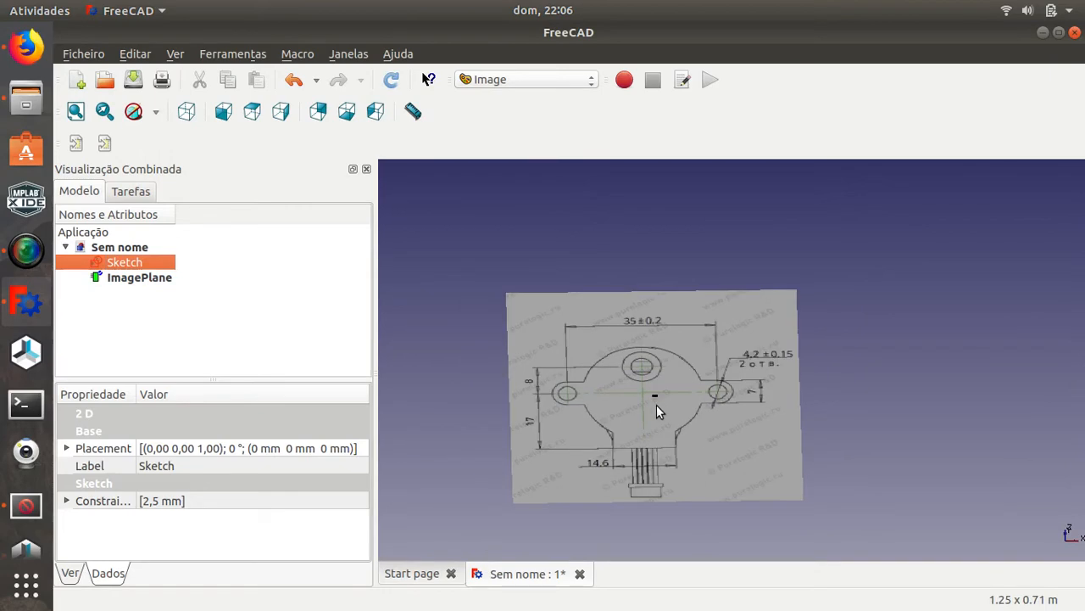
scroll(654, 400, "down", 3)
scroll(656, 404, "up", 10)
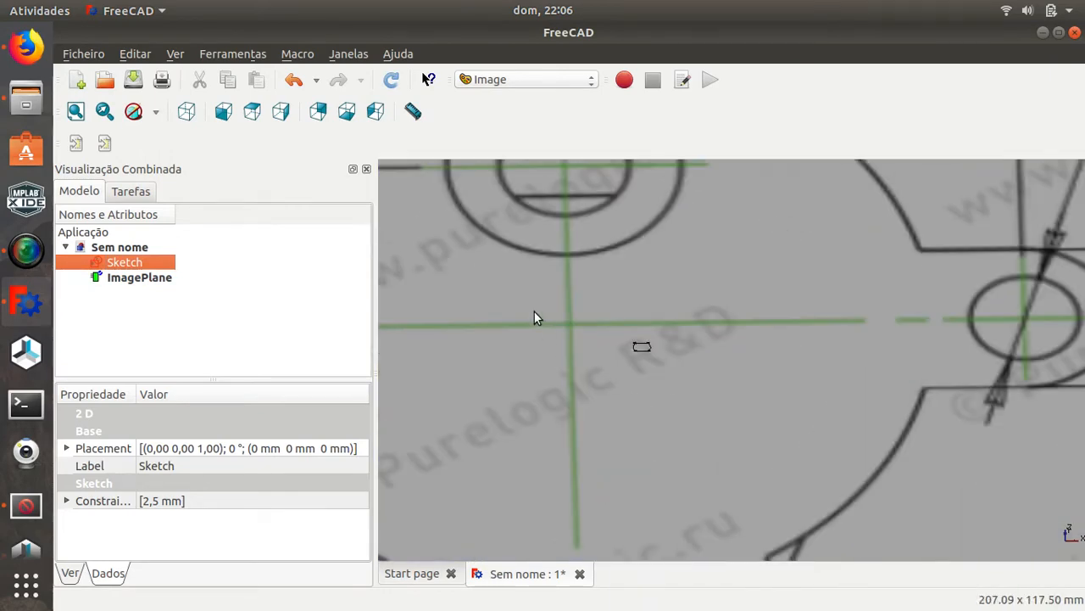
scroll(603, 349, "down", 10)
scroll(605, 350, "up", 8)
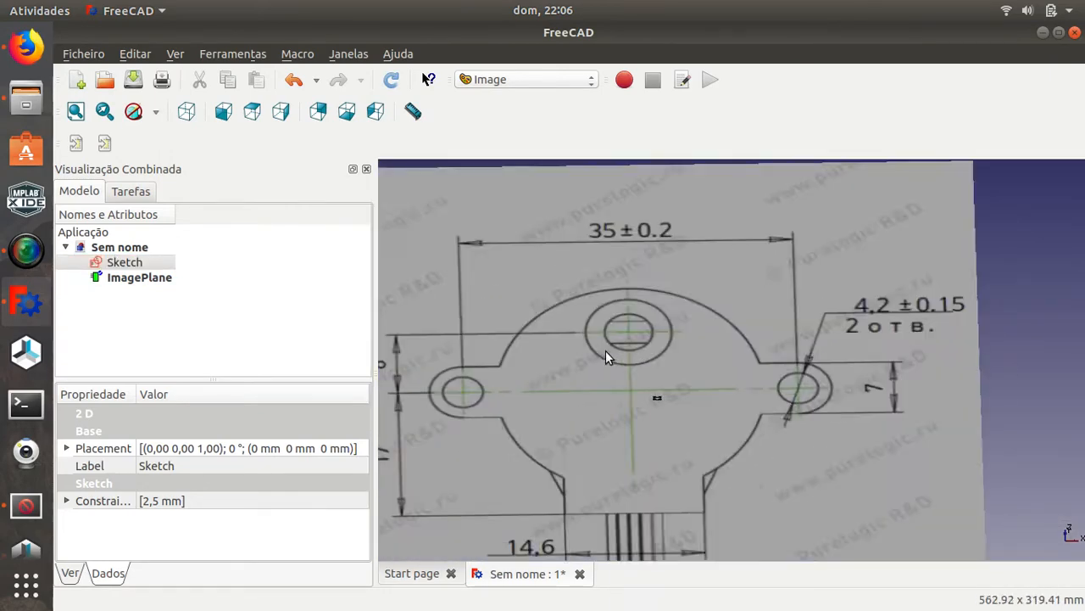
scroll(666, 393, "down", 4)
mouse_move(598, 356)
middle_mouse_down()
mouse_move(638, 387)
mouse_move(648, 352)
mouse_move(663, 377)
mouse_move(636, 364)
mouse_move(669, 370)
mouse_move(661, 404)
middle_mouse_up()
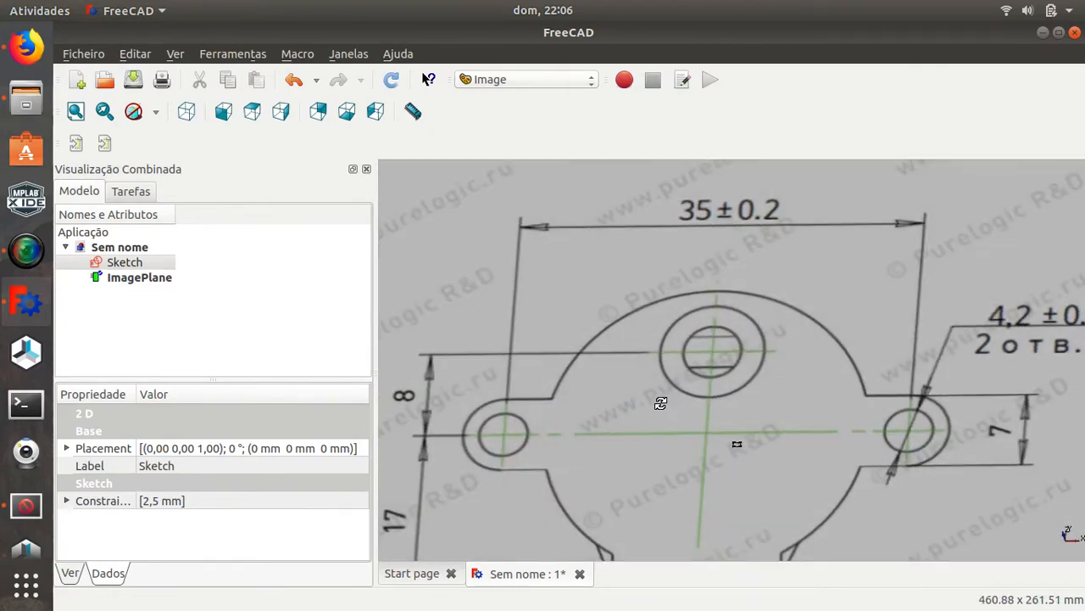
double_click(124, 262)
Examine the shaft outline and the 14.6 width dimension on the inserted motor drawing
mouse_move(546, 295)
middle_mouse_down()
mouse_move(635, 315)
mouse_move(593, 238)
middle_mouse_up()
scroll(653, 322, "up", 2)
scroll(620, 331, "down", 5)
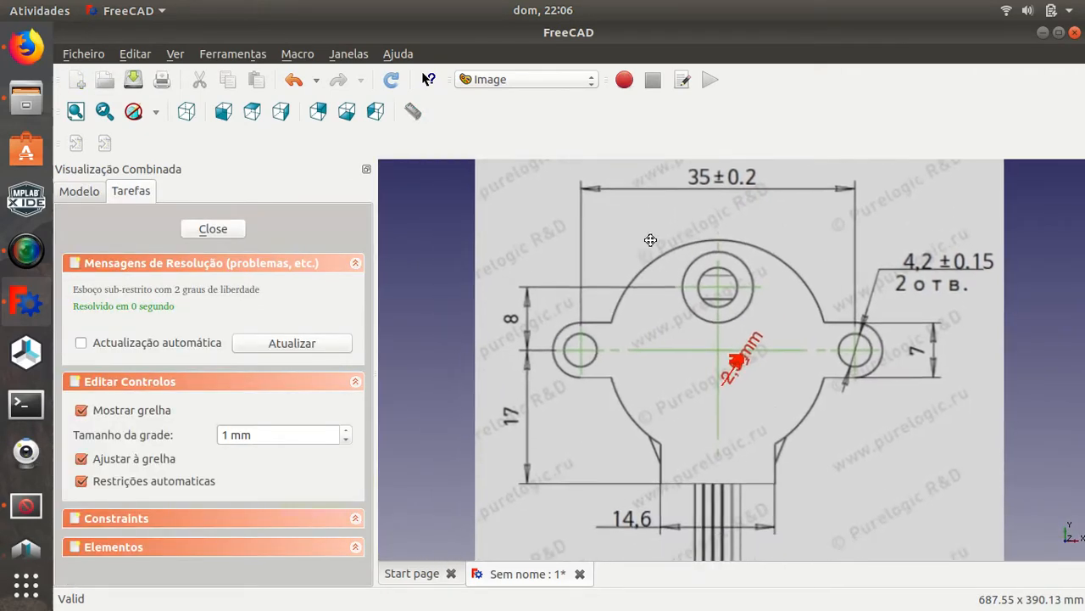
scroll(598, 242, "up", 6)
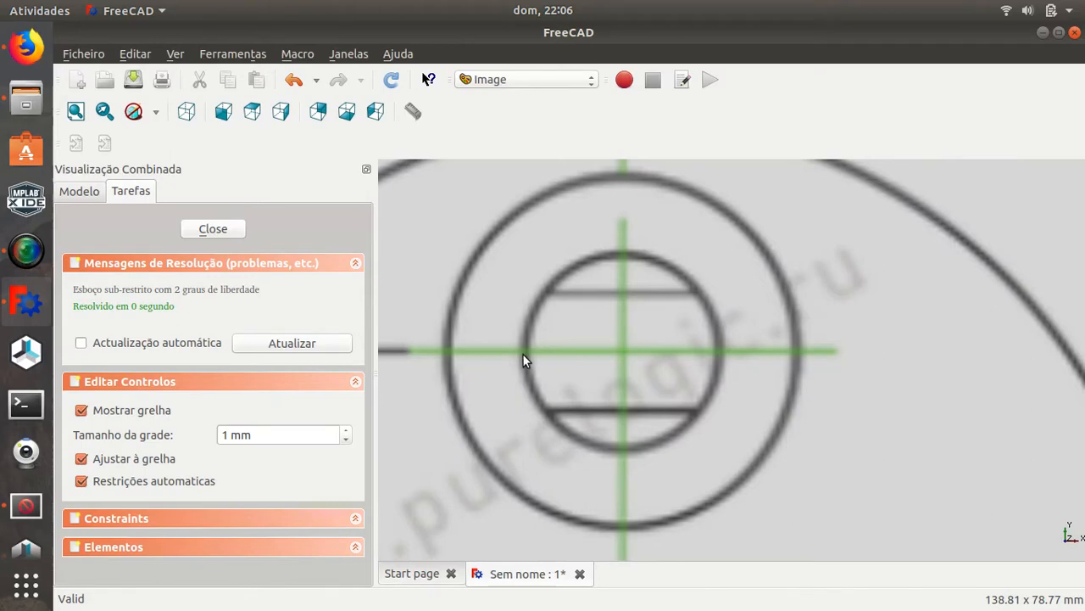
middle_click_drag(572, 375, 690, 269)
scroll(695, 288, "down", 1)
scroll(699, 303, "down", 10)
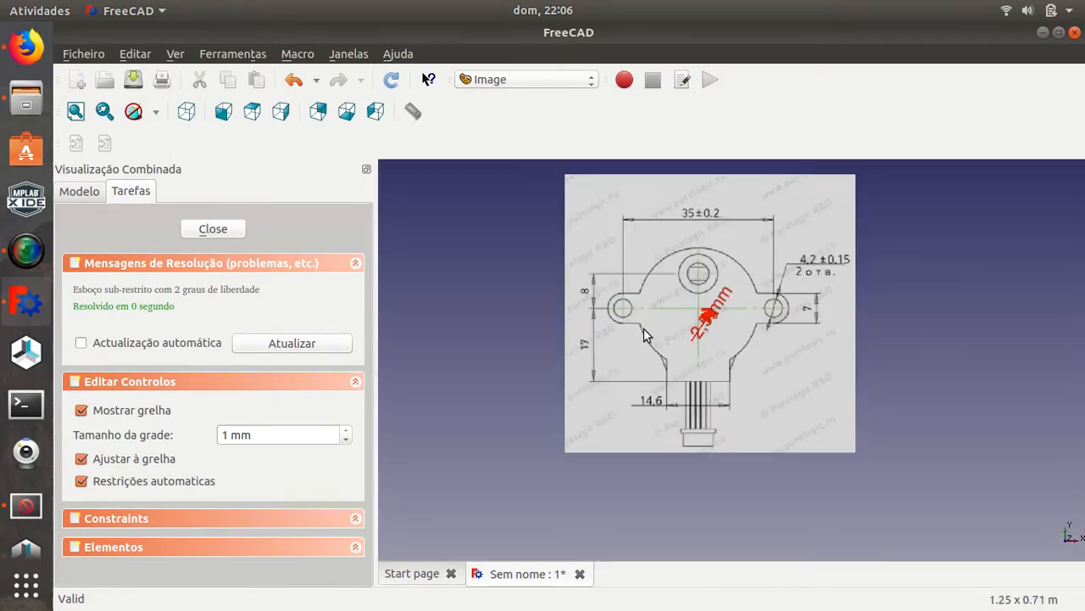
middle_click_drag(647, 302, 676, 318)
scroll(707, 413, "up", 8)
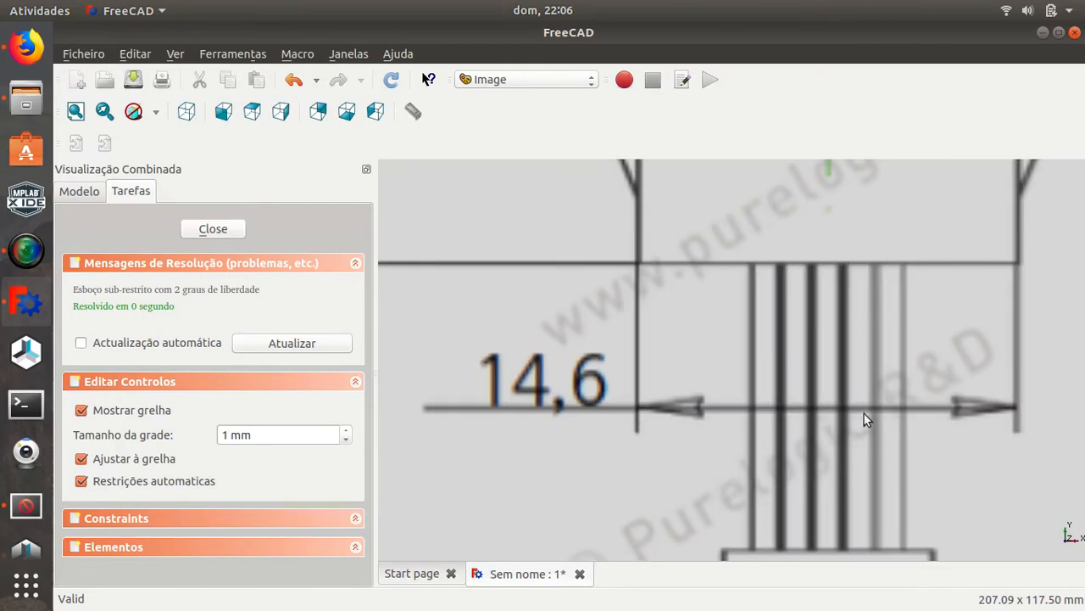
middle_click_drag(586, 424, 543, 392)
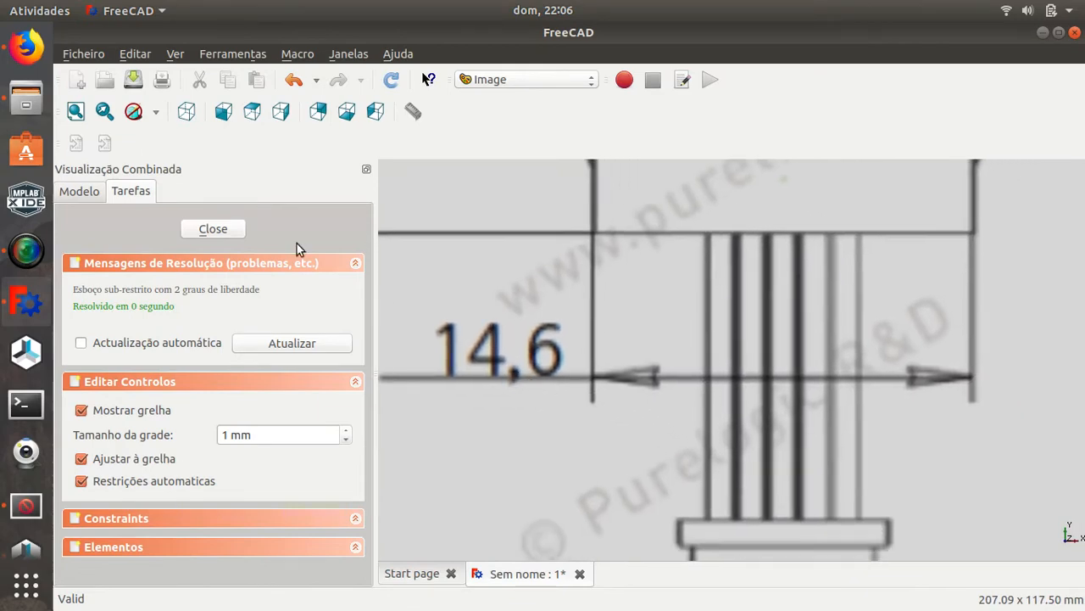
Switch to the Sketcher workbench and trace the drawing's 14.6 dimension with a horizontal line about 110.7 mm long between its extension lines
left_click(527, 80)
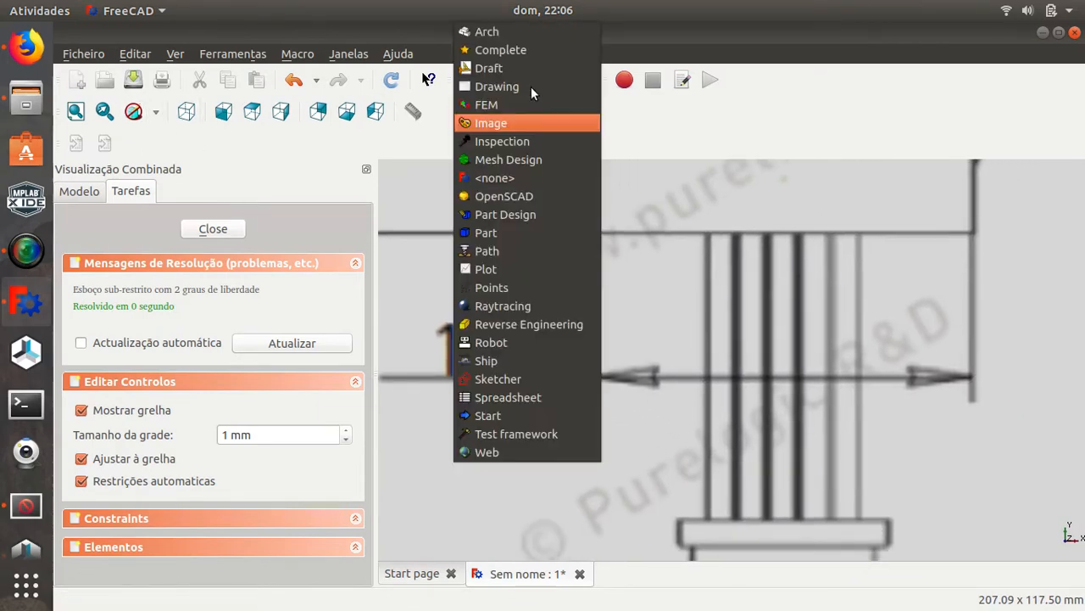
left_click(534, 378)
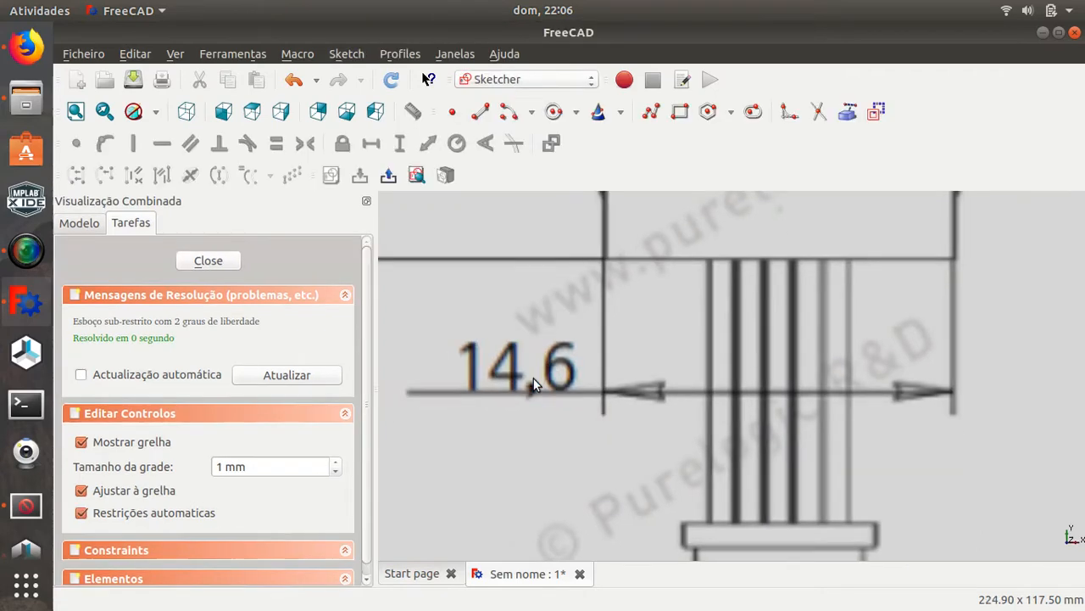
left_click(480, 111)
middle_click_drag(586, 369, 593, 337)
scroll(594, 337, "up", 15)
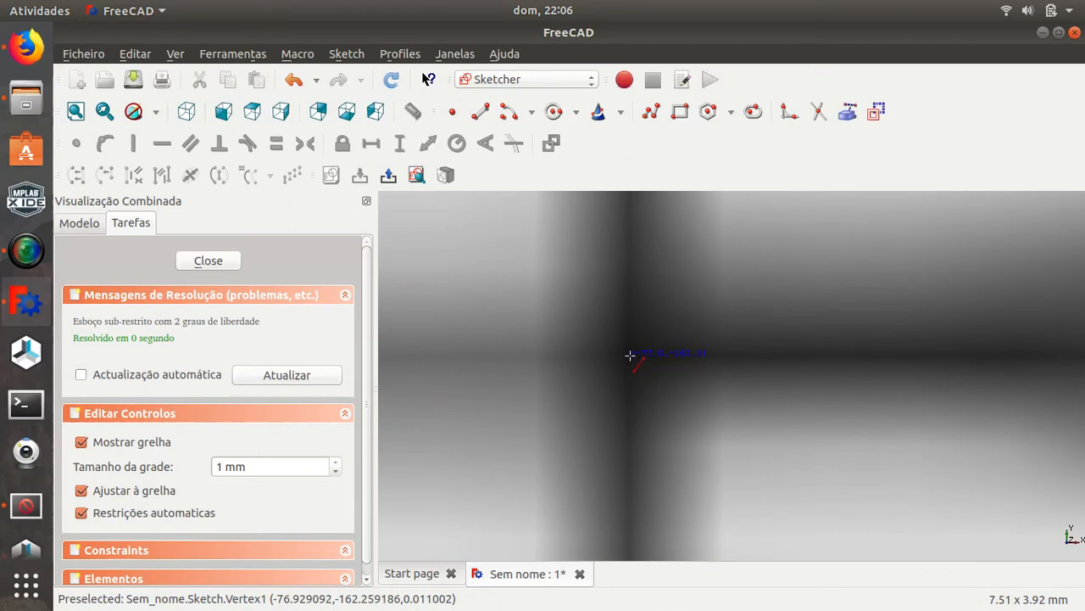
left_click(629, 355)
scroll(657, 333, "down", 4)
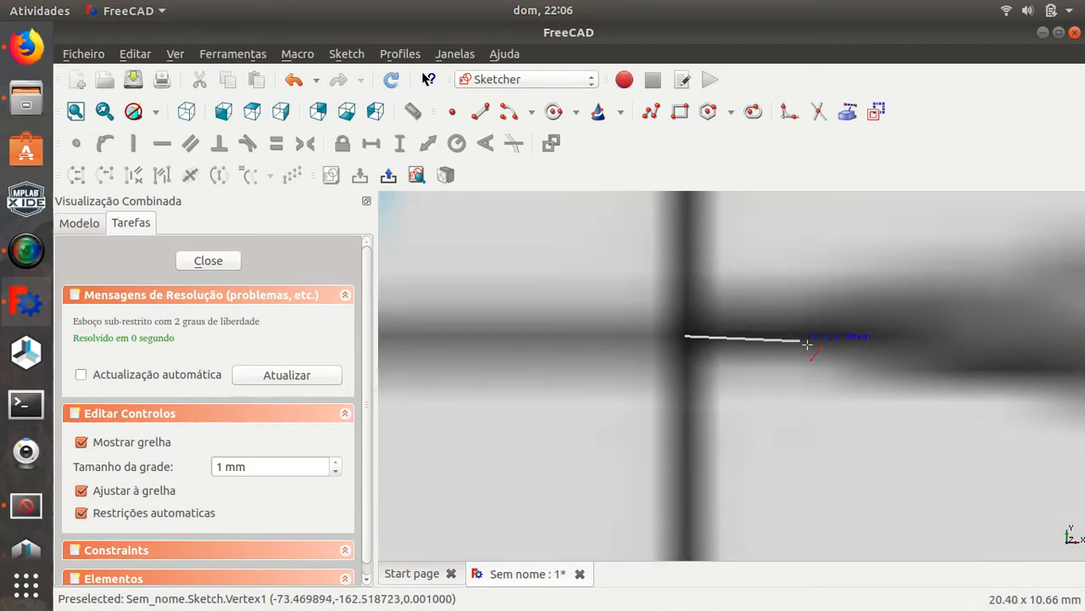
scroll(810, 324, "down", 9)
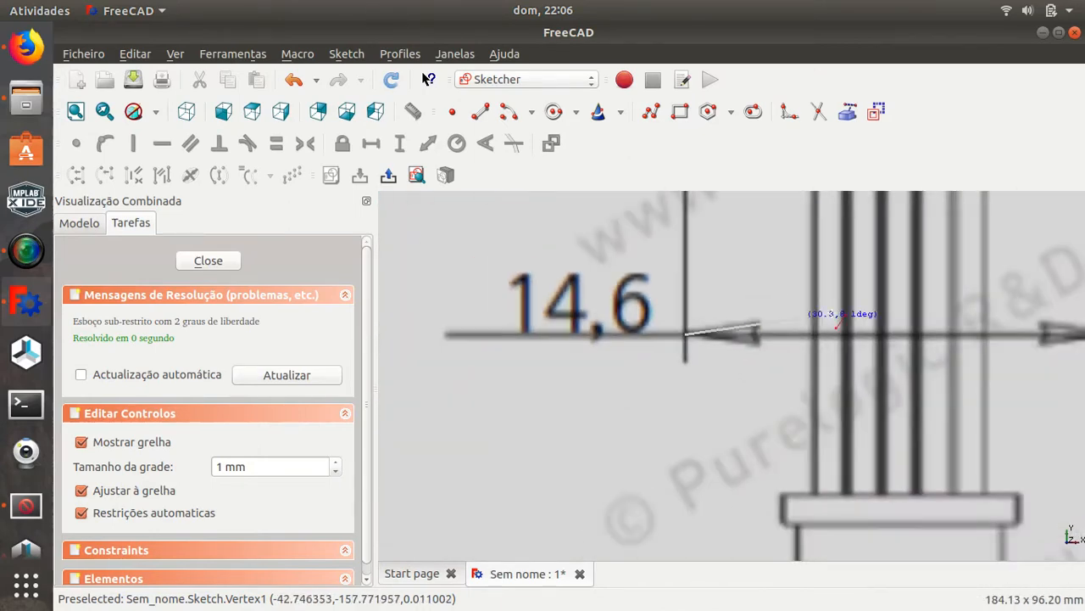
scroll(669, 318, "up", 9)
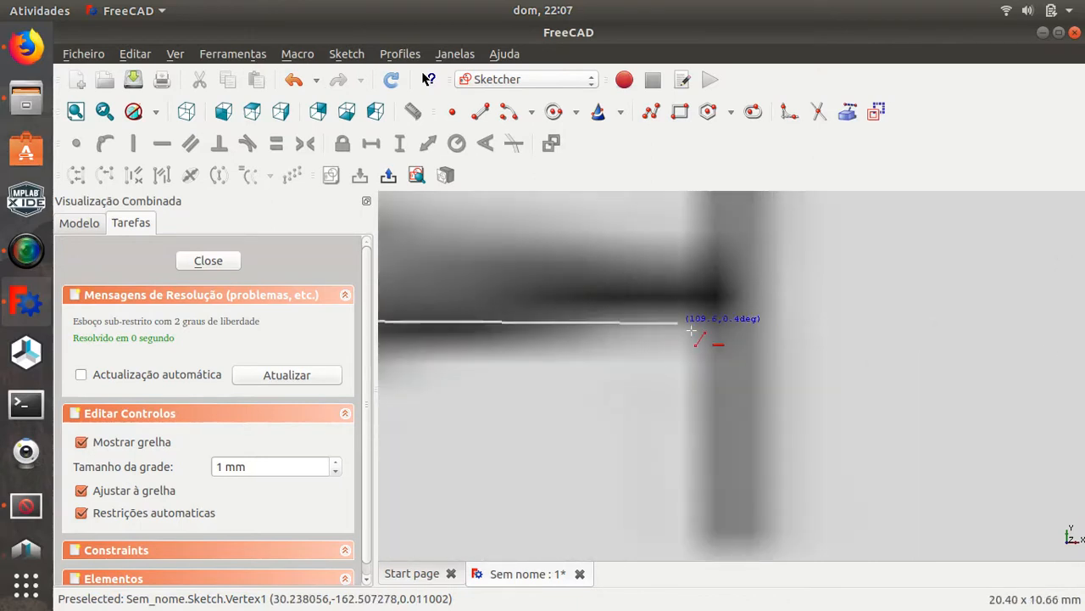
scroll(719, 301, "up", 6)
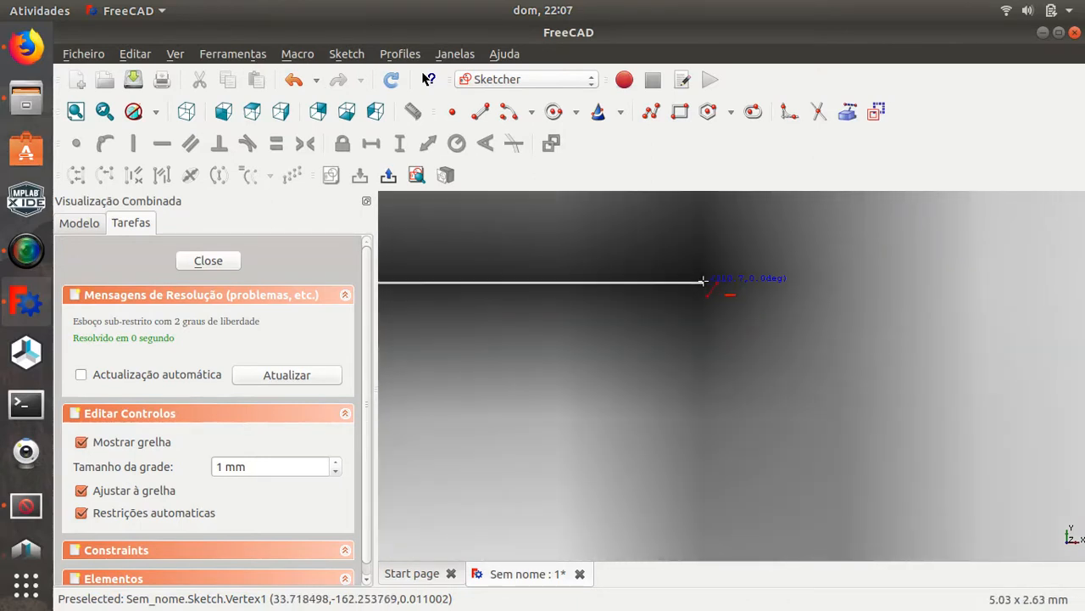
left_click(703, 281)
scroll(703, 282, "down", 15)
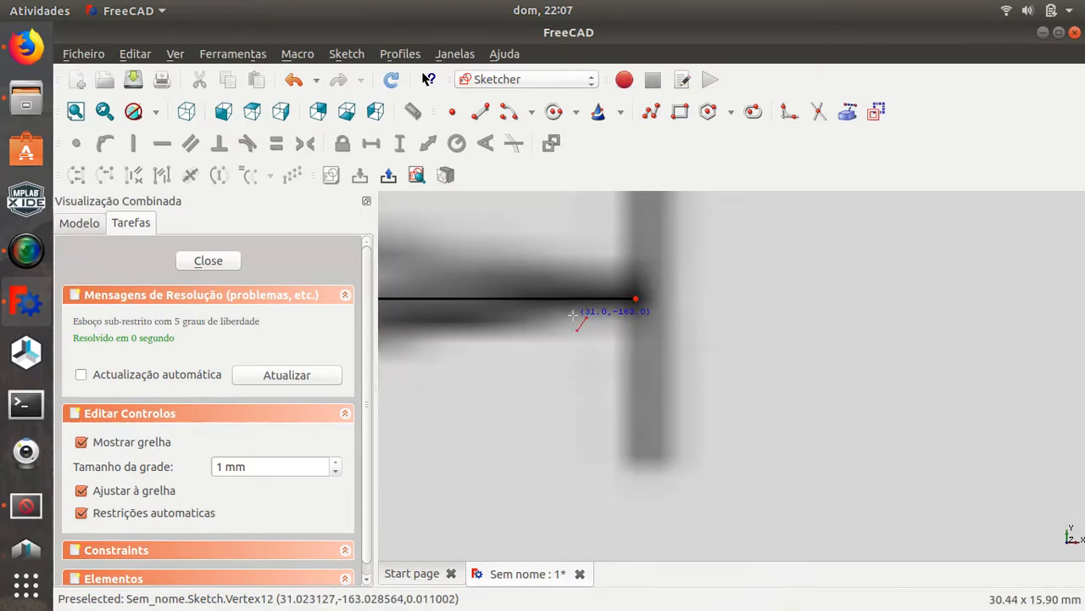
scroll(644, 344, "down", 4)
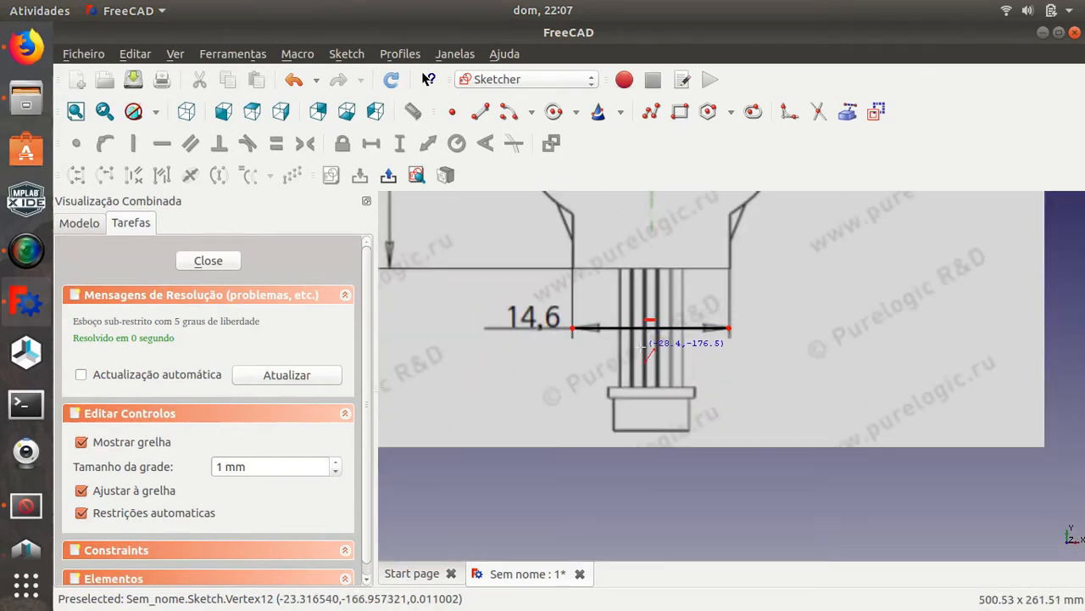
right_click(644, 343)
Add a length constraint to the traced line, accepting its drawn length
left_click(644, 328)
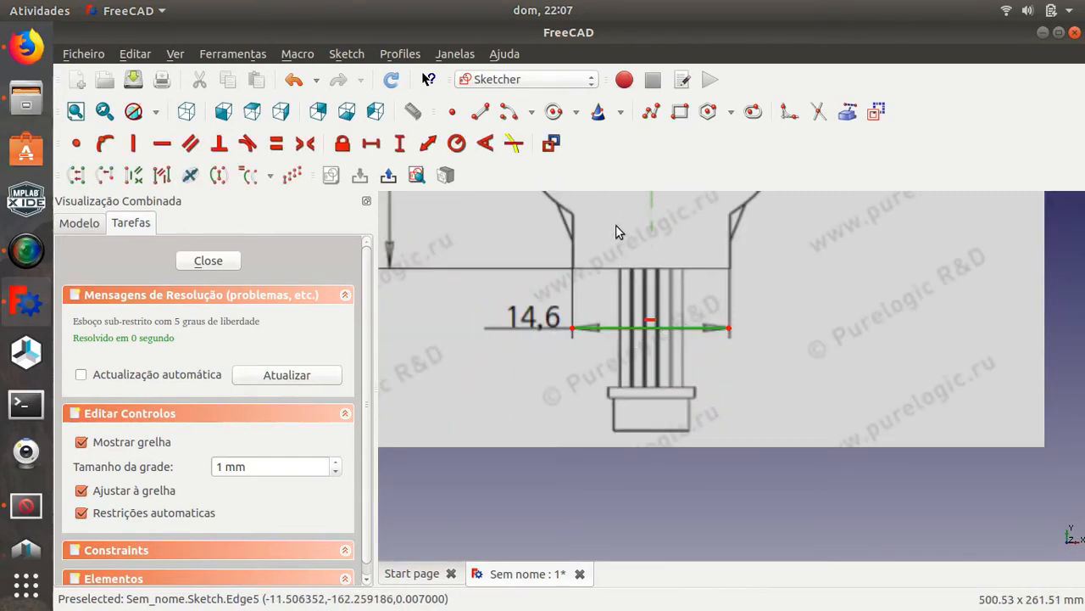
left_click(422, 145)
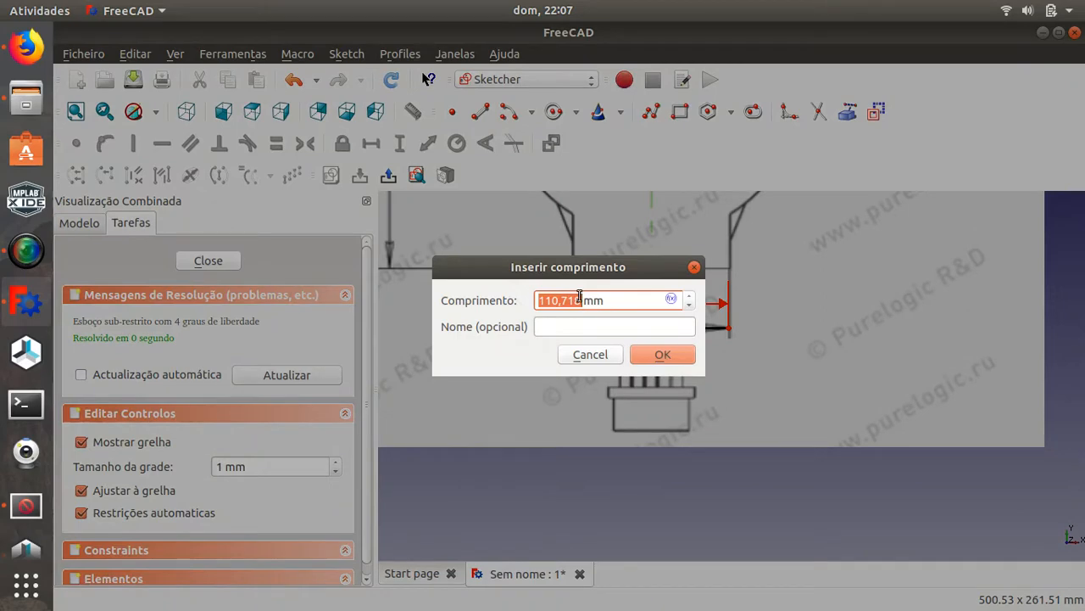
left_click(661, 357)
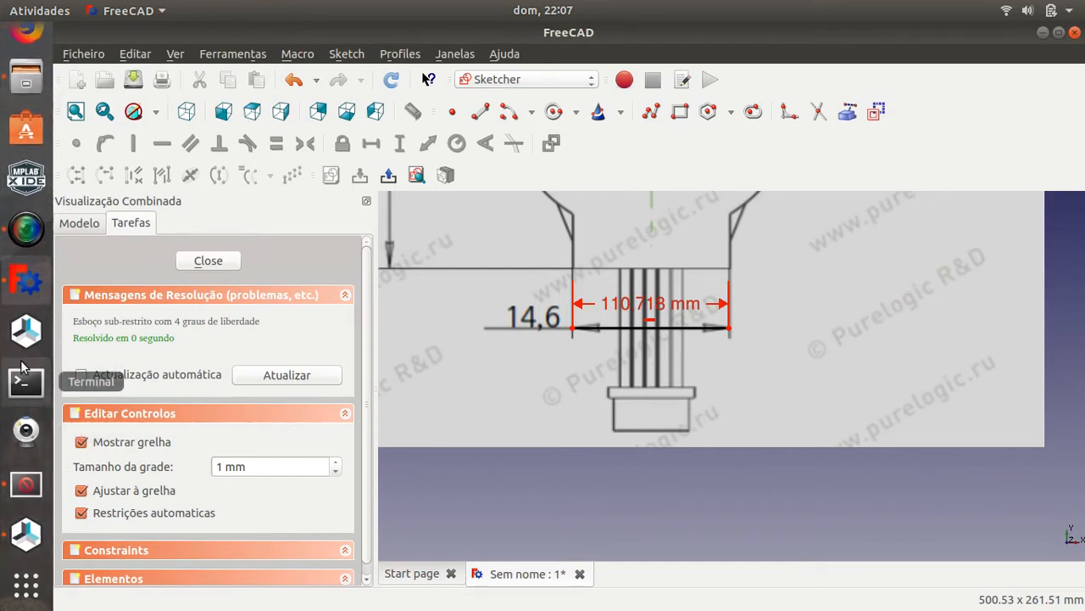
Open the system calculator, divide 110,718 by 14,6 and copy the resulting scale factor
left_click(28, 10)
type("calc")
key("Return")
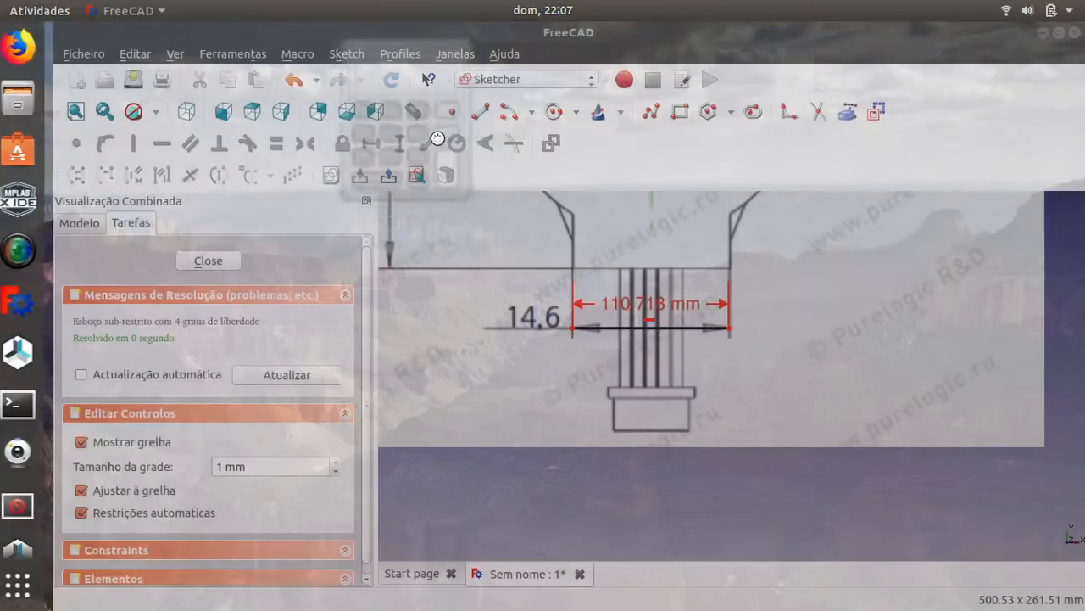
left_click_drag(142, 220, 864, 150)
type("110,718÷")
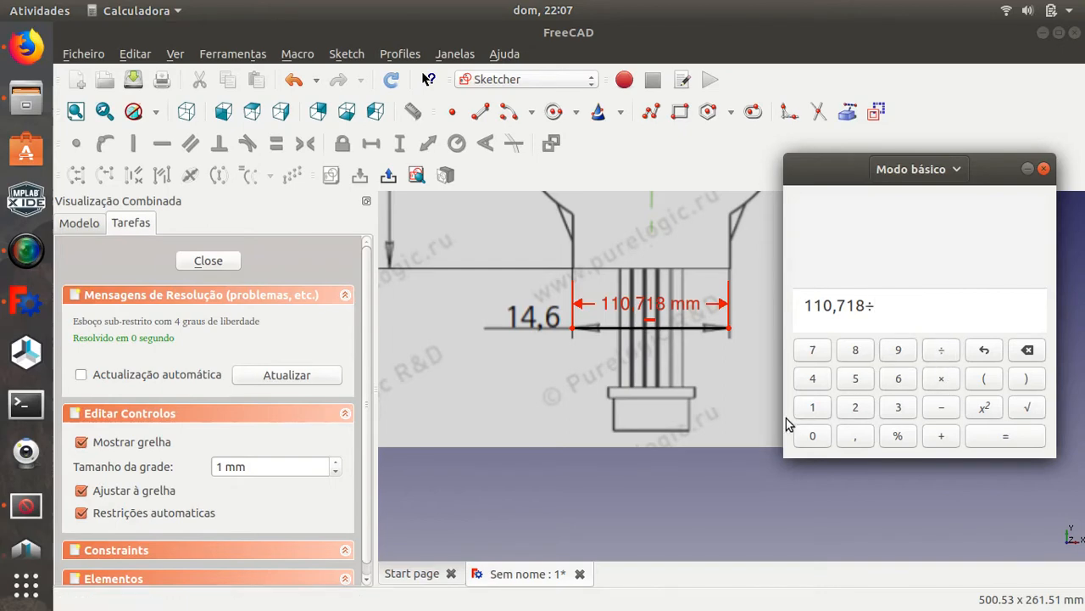
left_click(813, 407)
left_click(896, 383)
left_click(992, 438)
left_click_drag(926, 304, 803, 307)
key("ctrl+c")
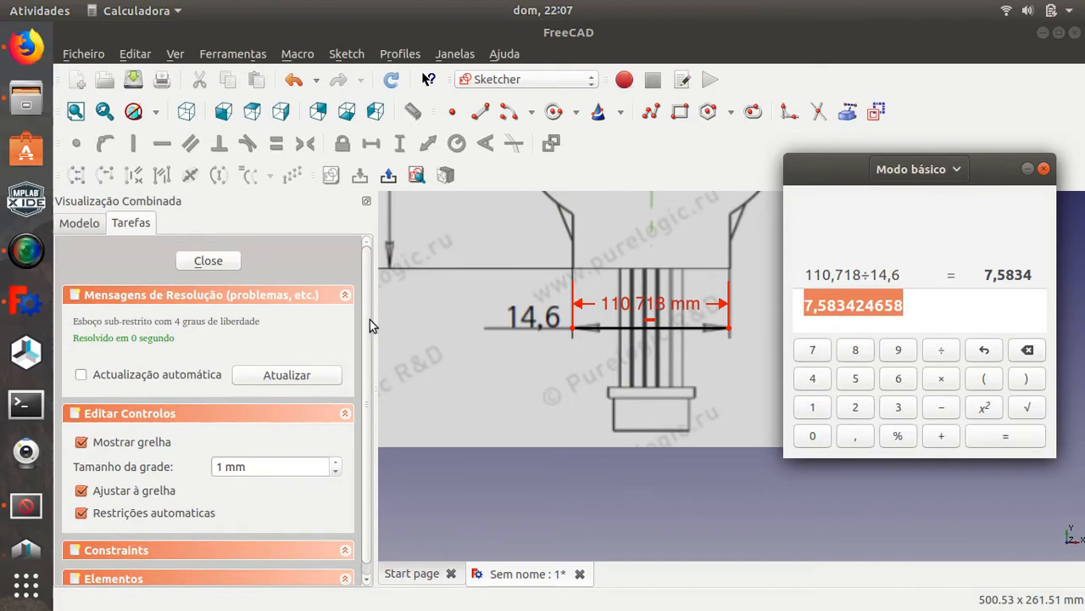
Finish editing the sketch and set the image plane's XSize to 515/7,583424658 mm and YSize to 493/7,583424658 mm
left_click(209, 261)
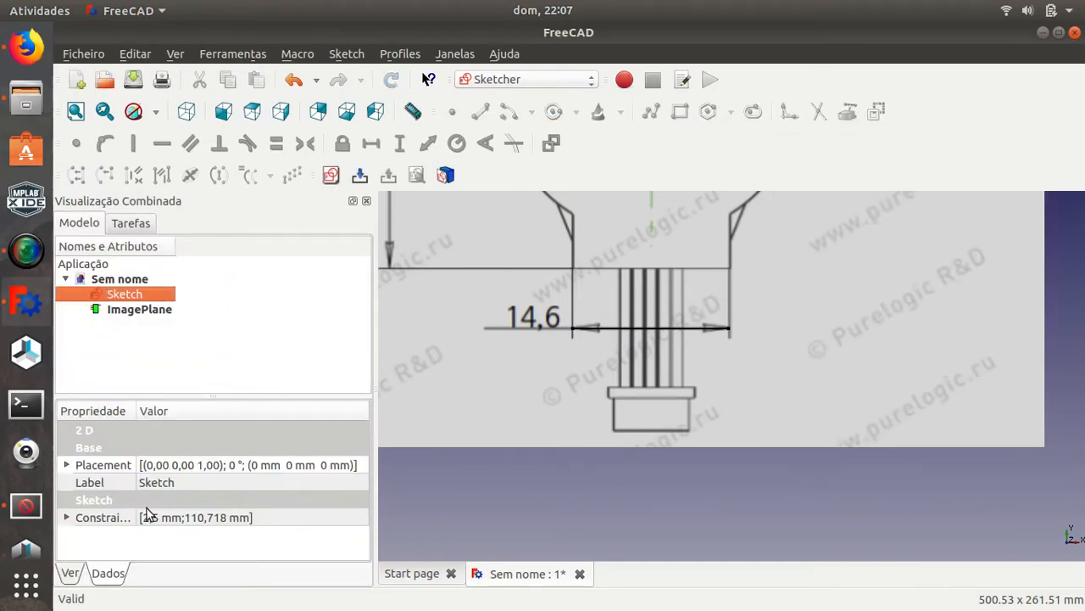
left_click(123, 310)
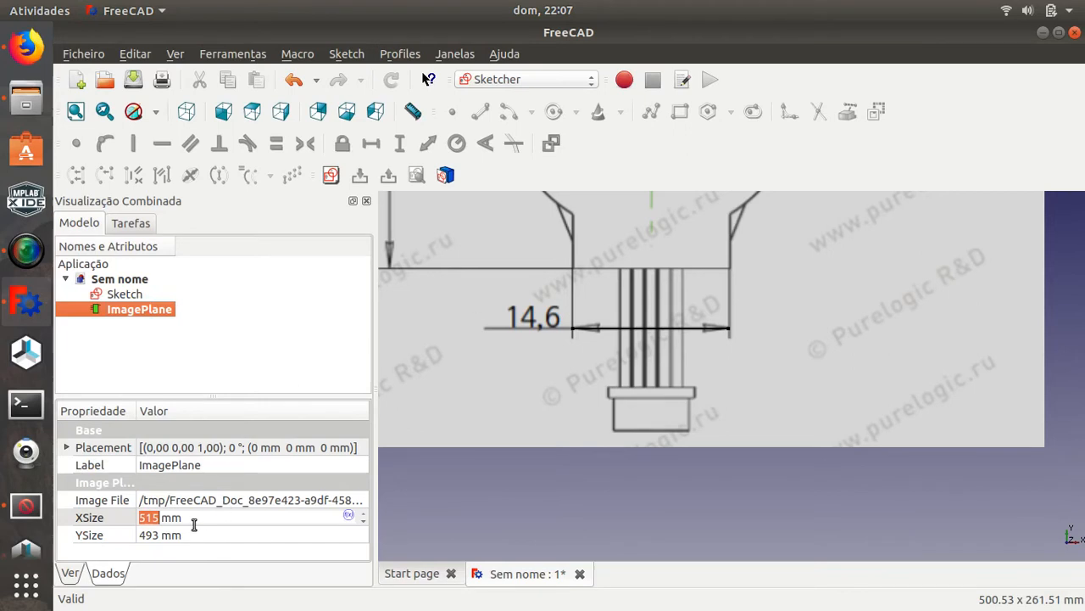
left_click(161, 518)
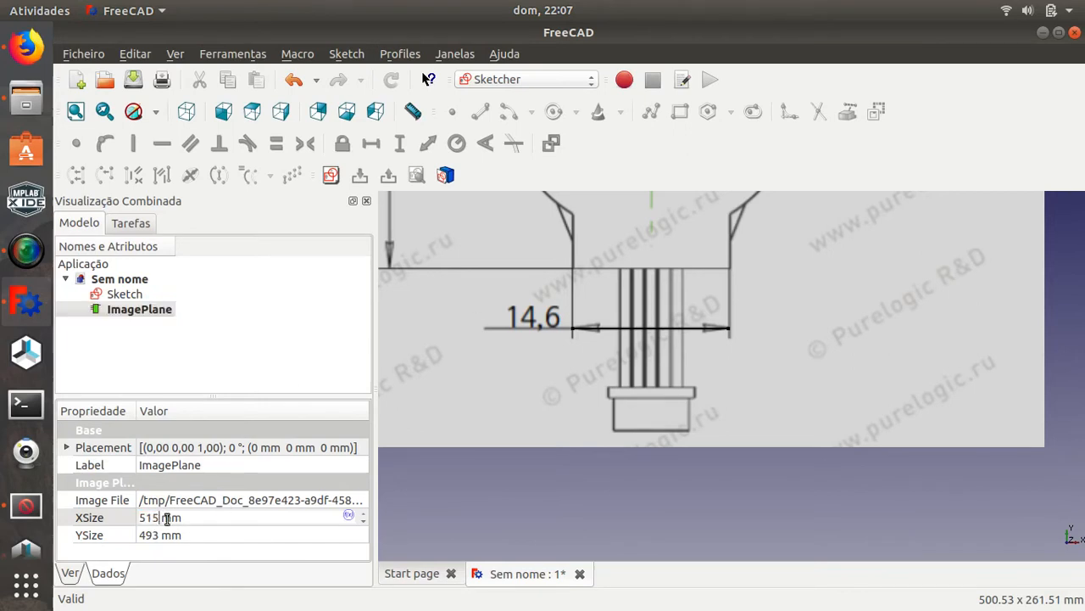
type("/")
key("ctrl+v")
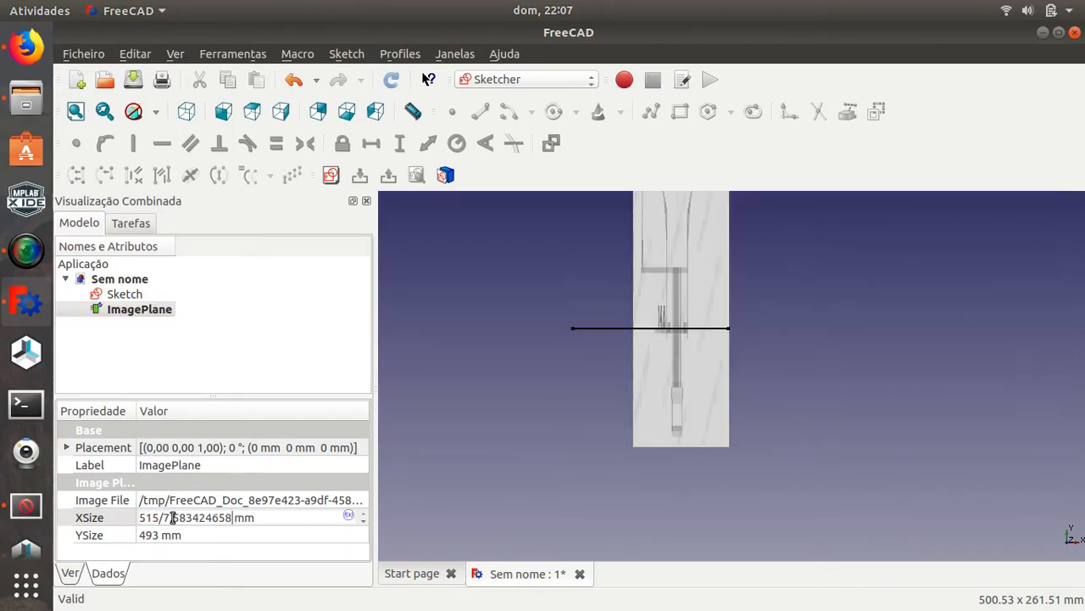
key("Return")
left_click(164, 539)
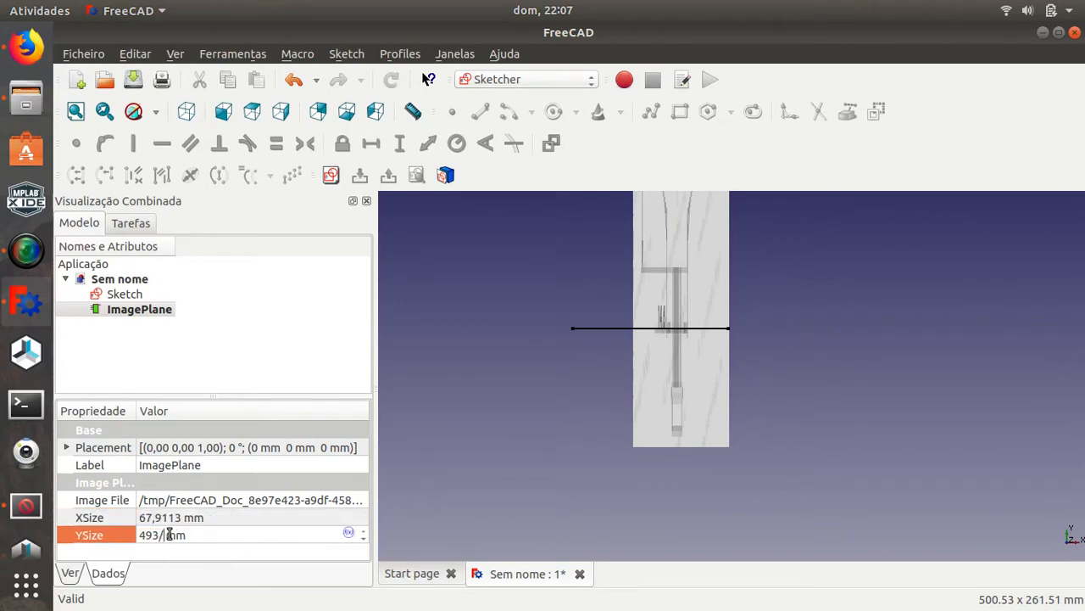
type("/")
key("ctrl+v")
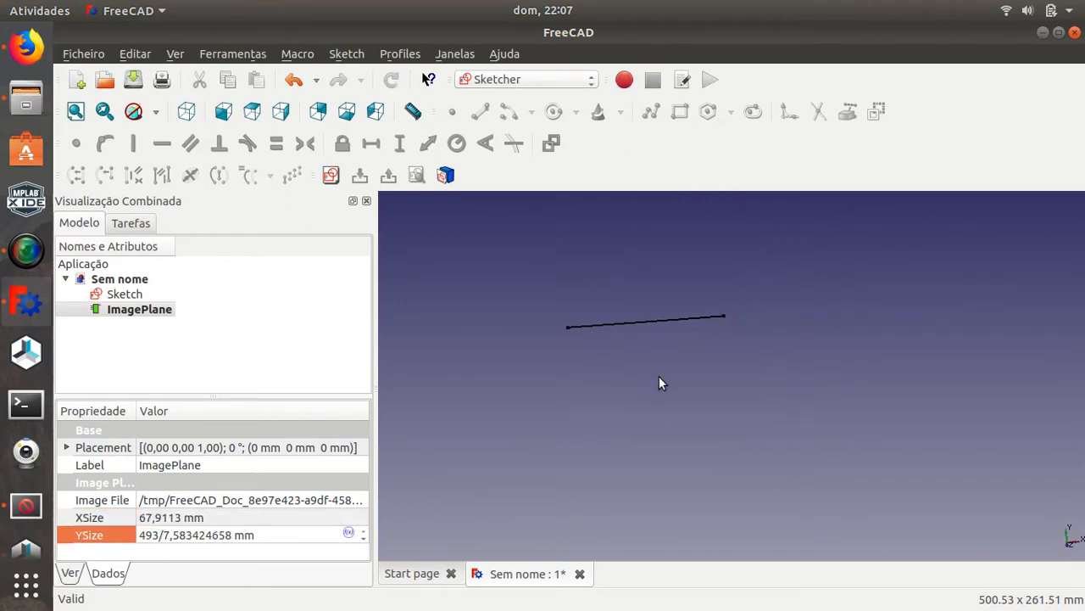
scroll(657, 365, "up", 5)
scroll(657, 365, "down", 15)
scroll(657, 366, "up", 5)
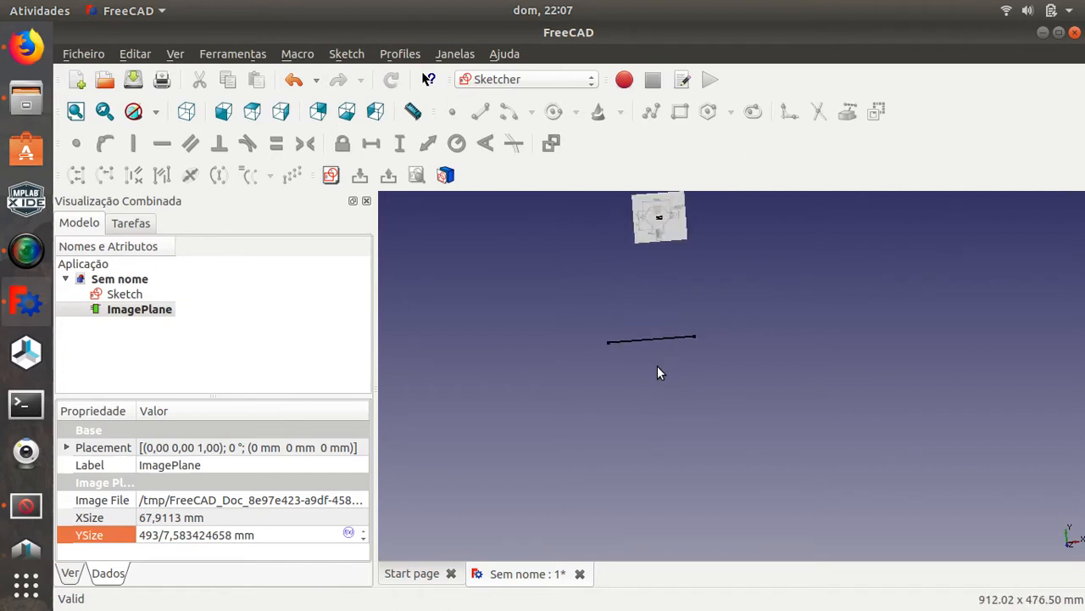
scroll(702, 365, "up", 3)
middle_click_drag(687, 425, 708, 213)
left_click(654, 460, "ctrl")
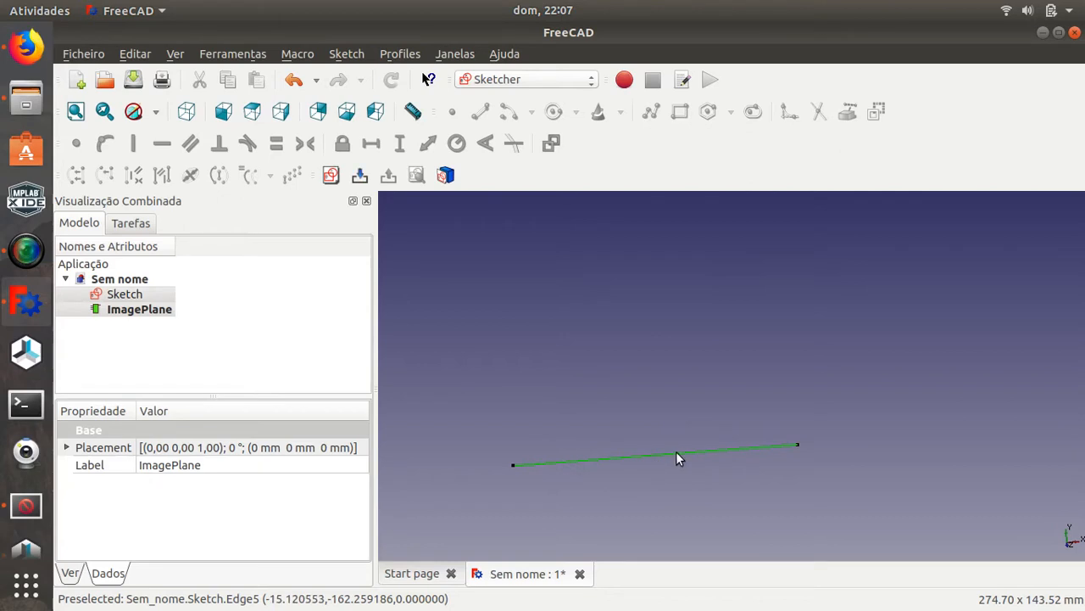
key("Delete")
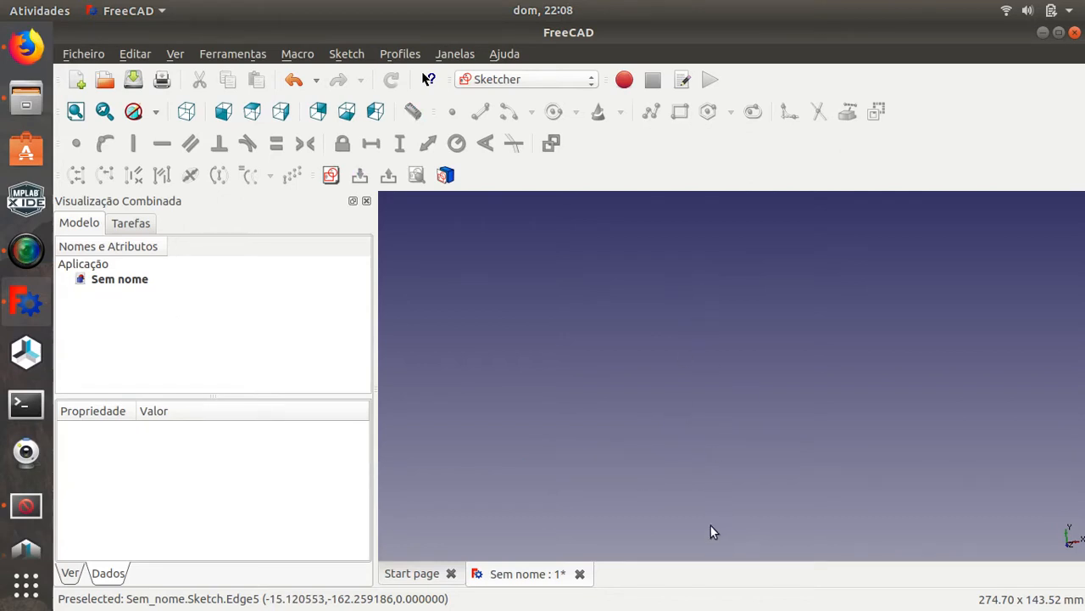
left_click(128, 228)
left_click(66, 226)
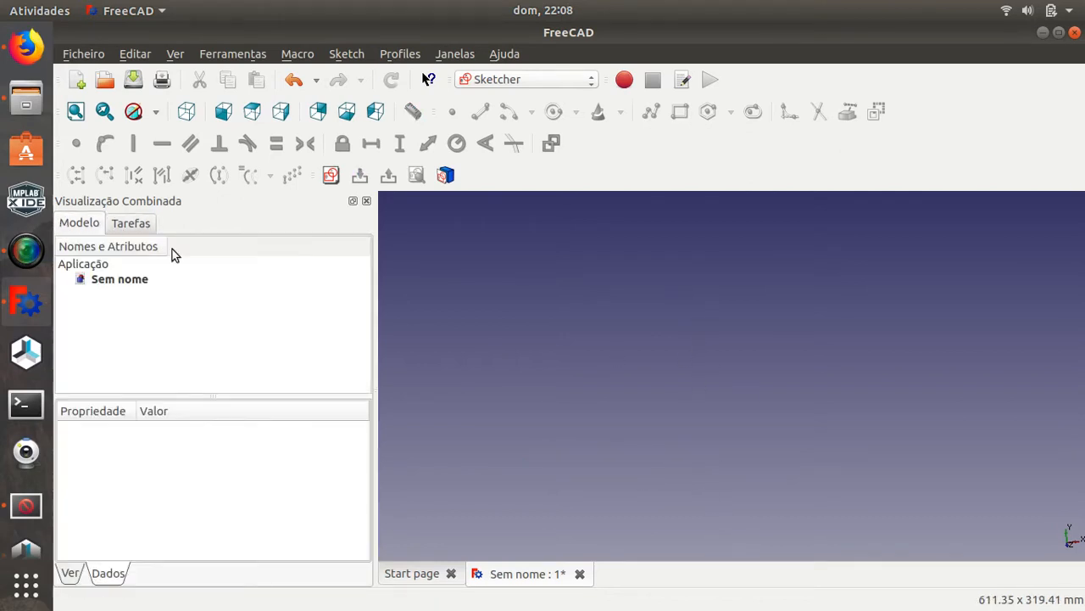
key("ctrl+z")
Reopen the shaft sketch, delete the 110,718 mm reference line, and finish editing the sketch
left_click(148, 310)
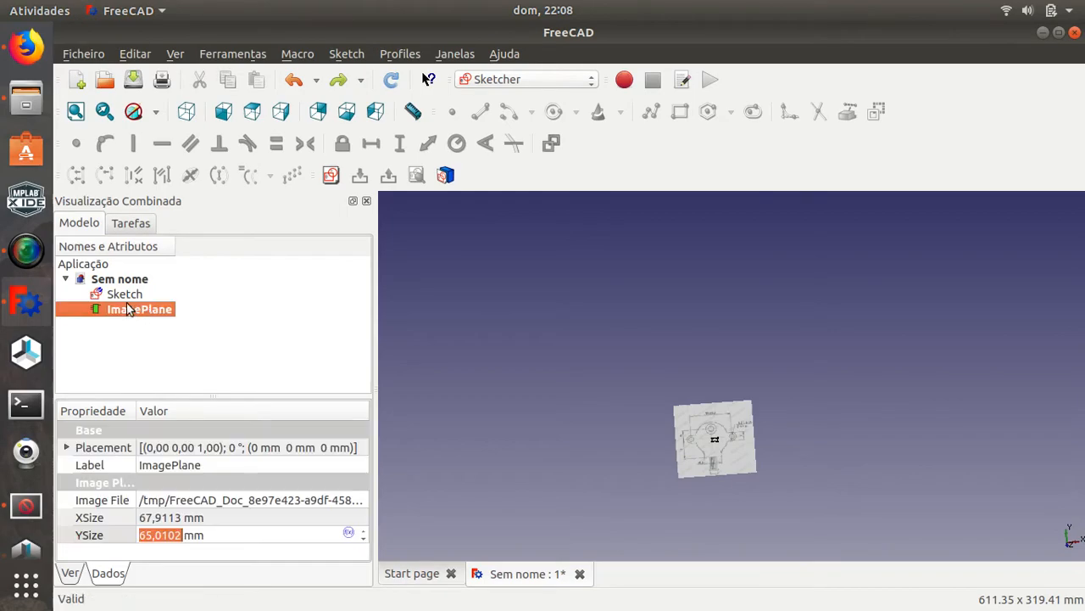
double_click(125, 294)
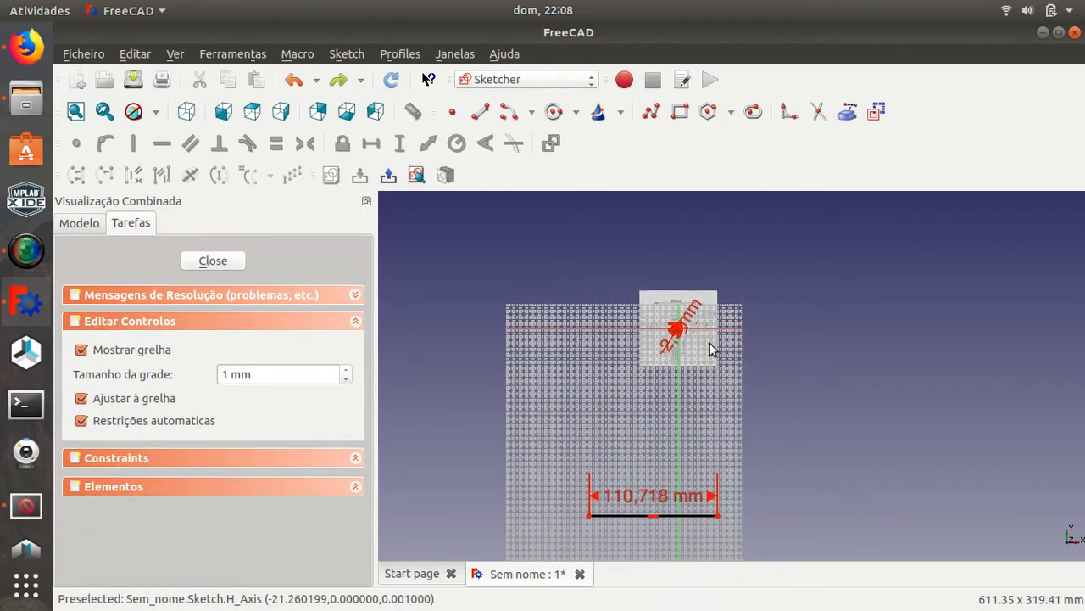
scroll(657, 496, "up", 5)
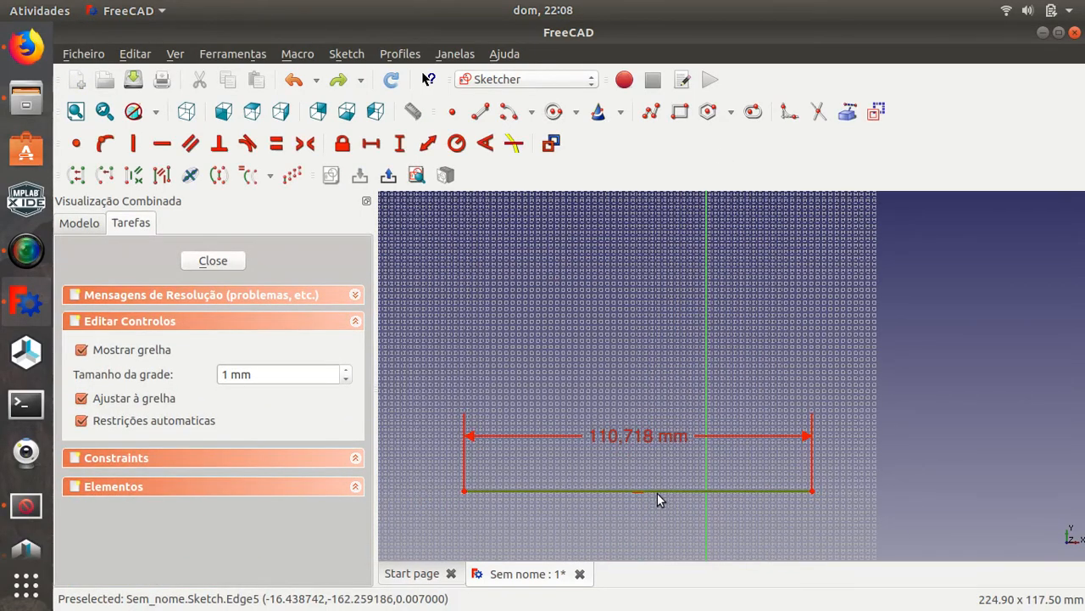
key("Delete")
middle_click_drag(623, 220, 642, 543)
middle_click_drag(702, 354, 631, 443)
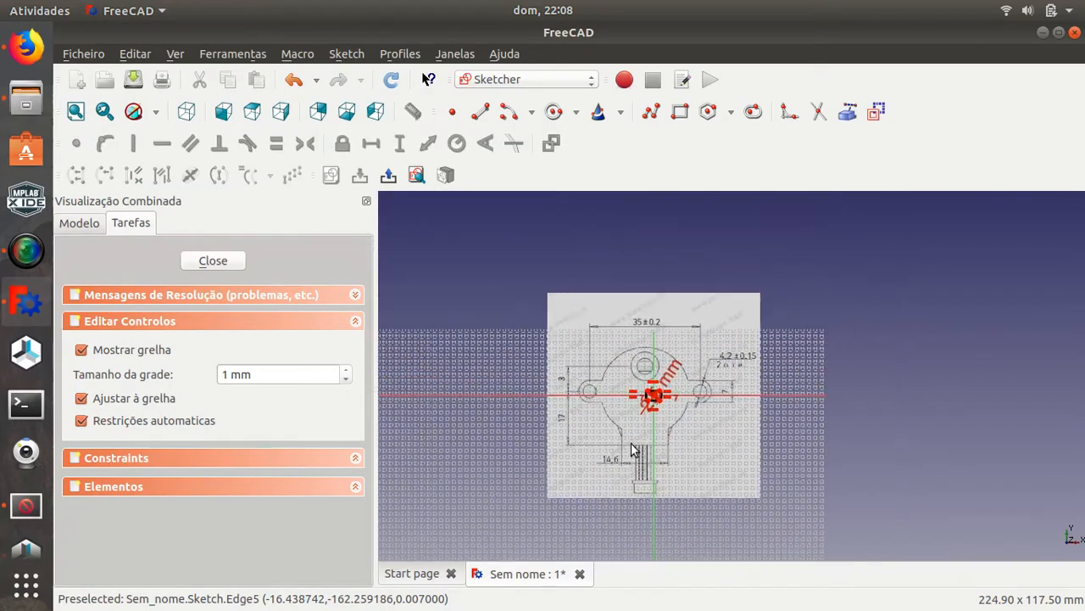
left_click(213, 260)
Compare the rescaled motor drawing with the shaft profile and examine the drawing's shaft, mounting holes and 35±0.2 dimension
scroll(593, 400, "up", 7)
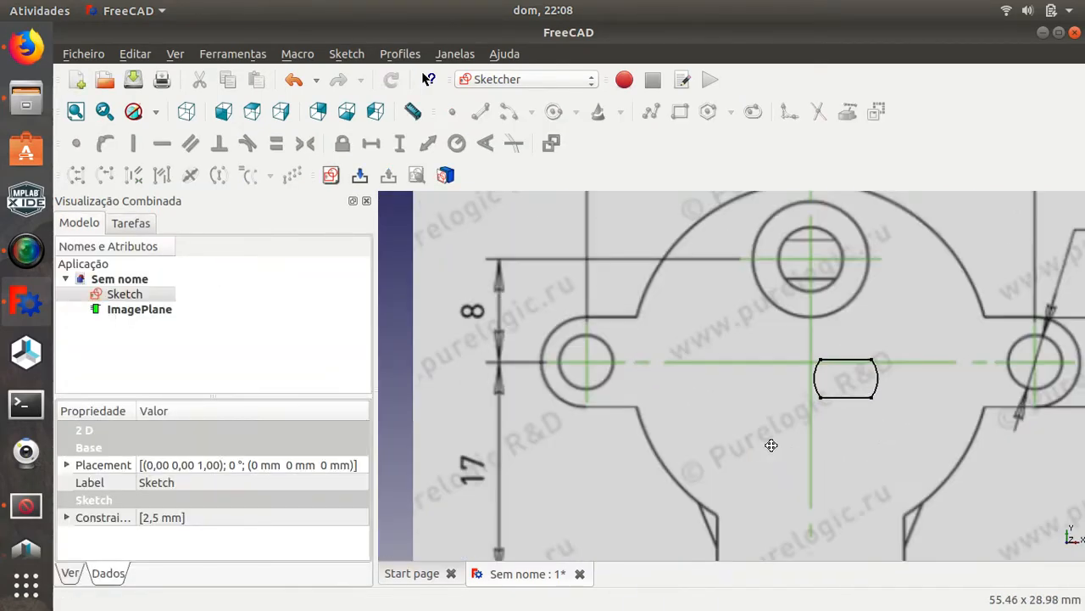
middle_click_drag(771, 445, 527, 422)
scroll(618, 387, "up", 1)
scroll(548, 374, "down", 2)
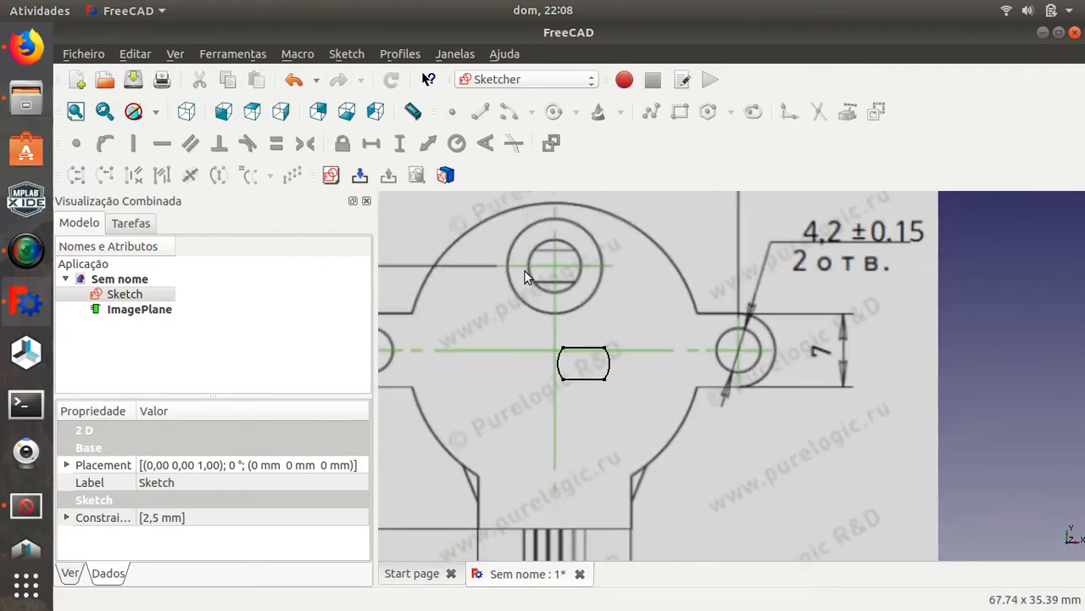
scroll(586, 370, "down", 3)
scroll(586, 369, "up", 2)
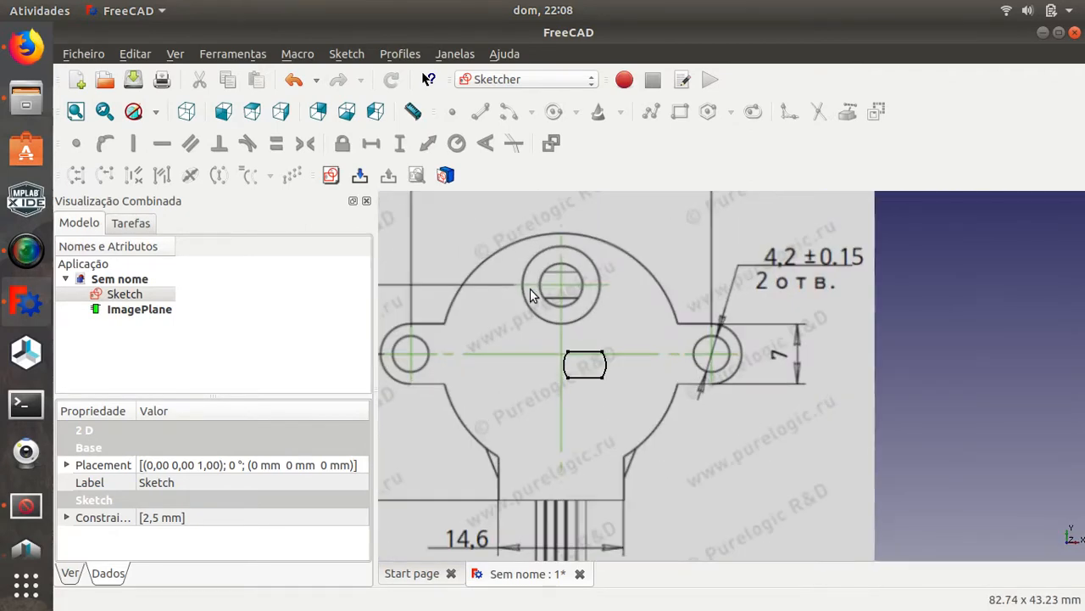
left_click(133, 309)
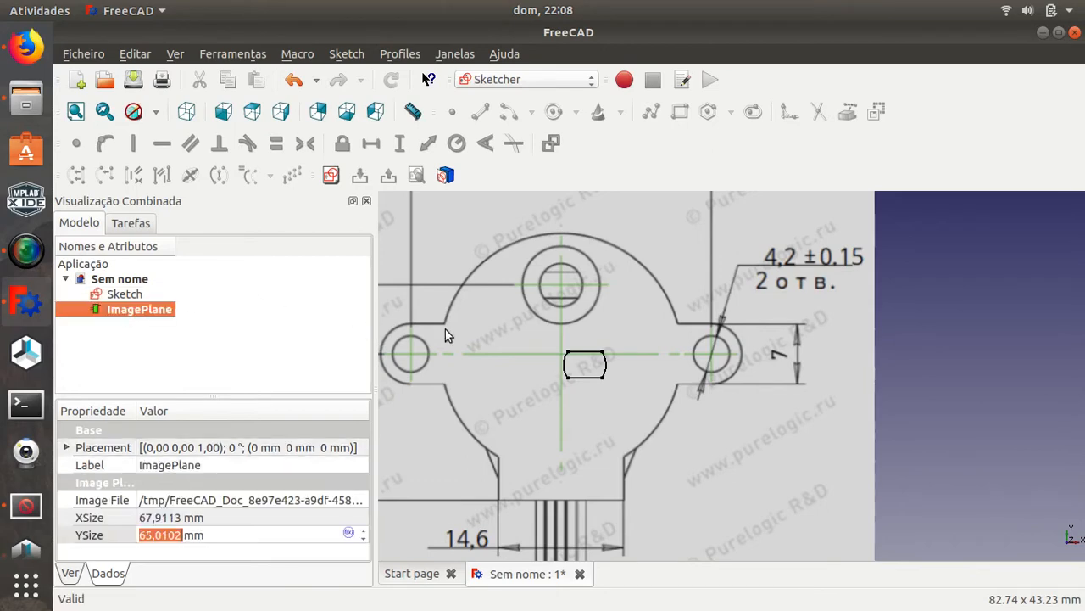
scroll(535, 343, "up", 2)
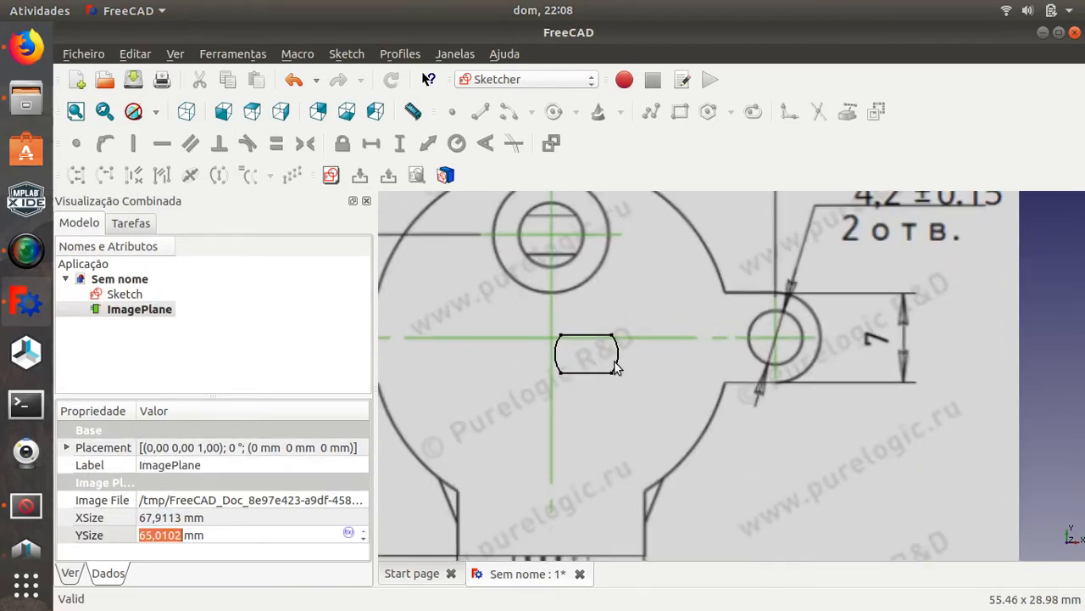
middle_click_drag(675, 310, 785, 461)
middle_click_drag(600, 309, 632, 357)
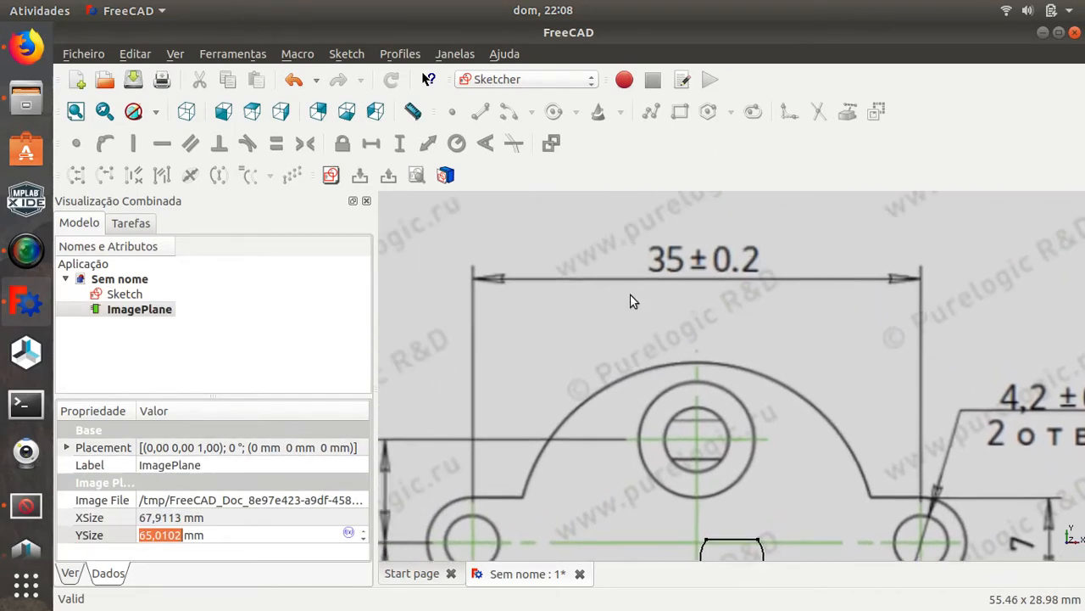
Reopen the shaft sketch and draw a horizontal reference line about 35.1 mm long between the extension lines of the drawing's 35±0.2 dimension
double_click(127, 294)
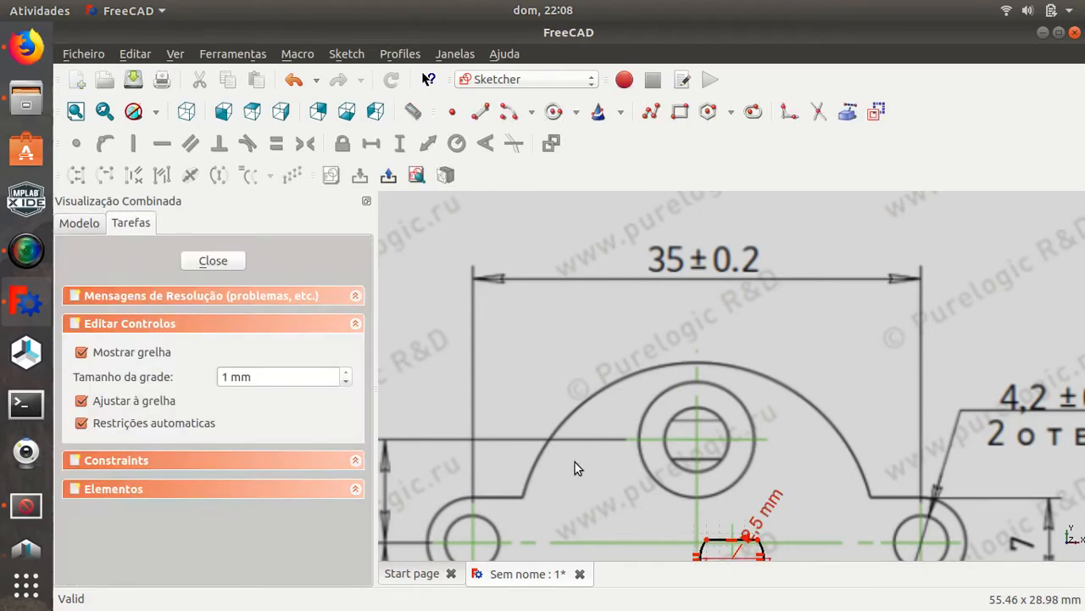
mouse_move(575, 462)
middle_mouse_down()
mouse_move(518, 349)
mouse_move(538, 473)
middle_mouse_up()
left_click(480, 111)
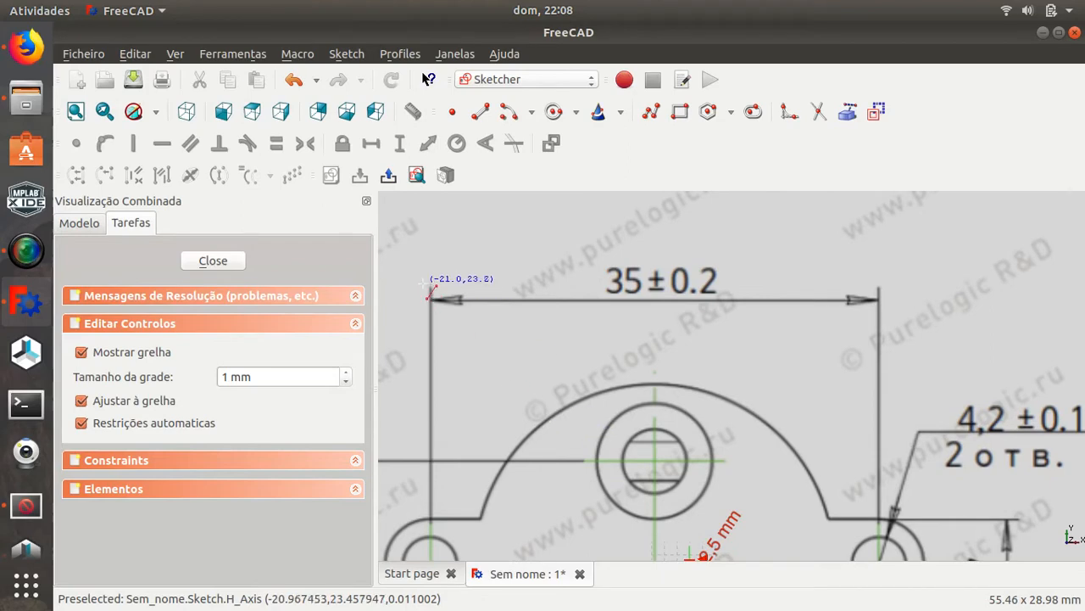
scroll(430, 288, "up", 10)
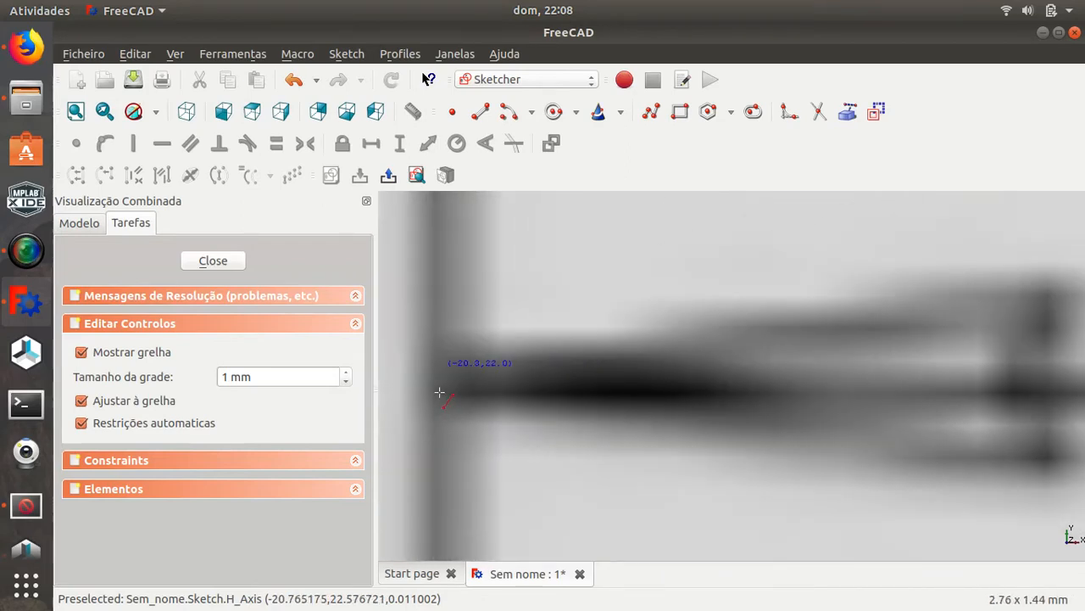
left_click(436, 366)
scroll(547, 322, "down", 7)
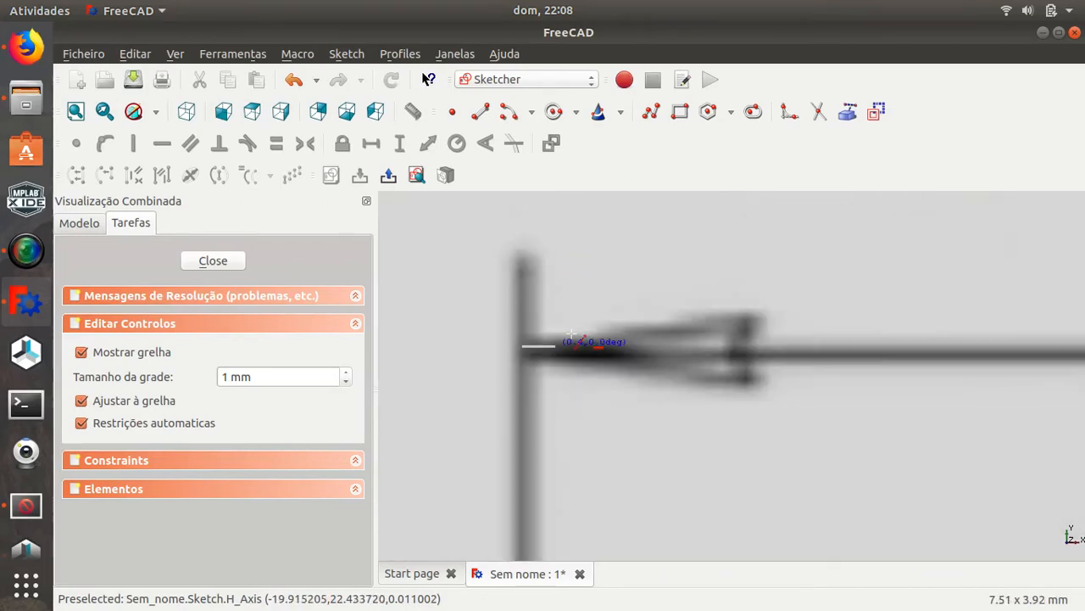
middle_click_drag(727, 312, 435, 343)
middle_click_drag(908, 343, 762, 360)
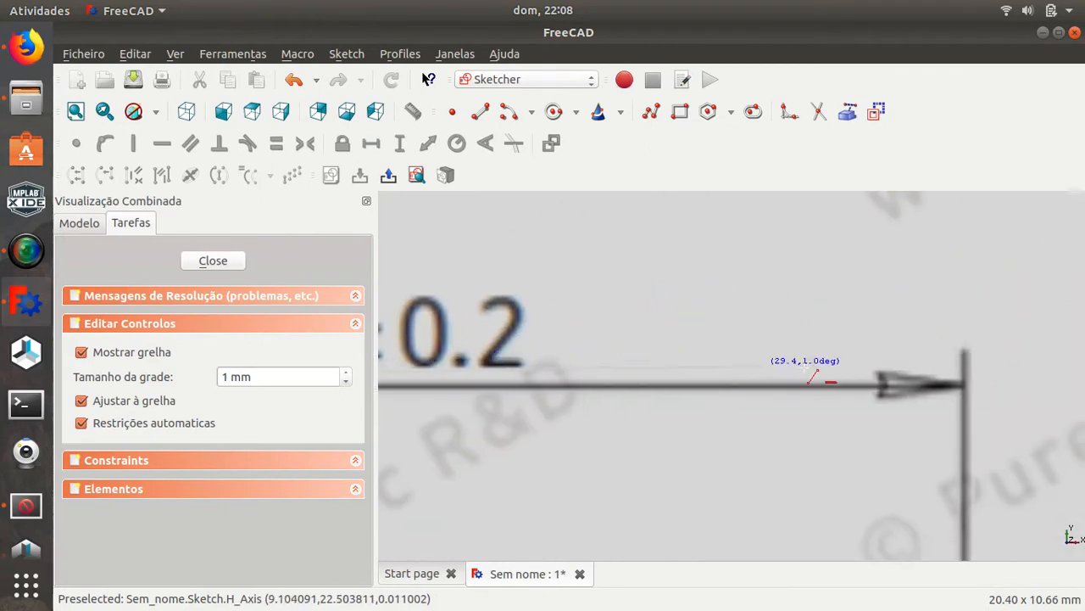
scroll(907, 386, "down", 2)
scroll(820, 363, "up", 3)
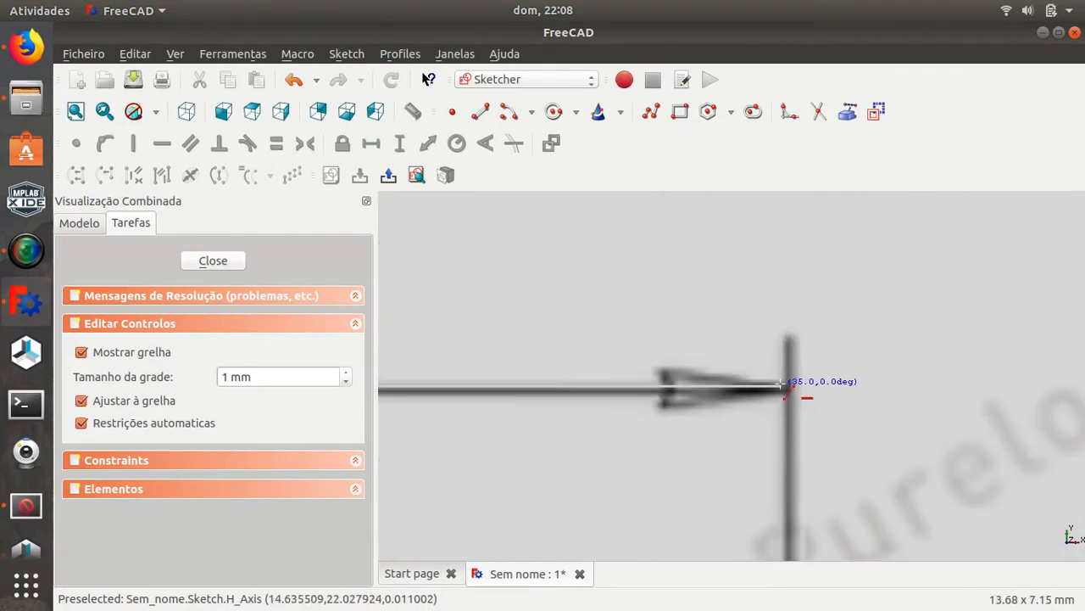
scroll(797, 382, "up", 5)
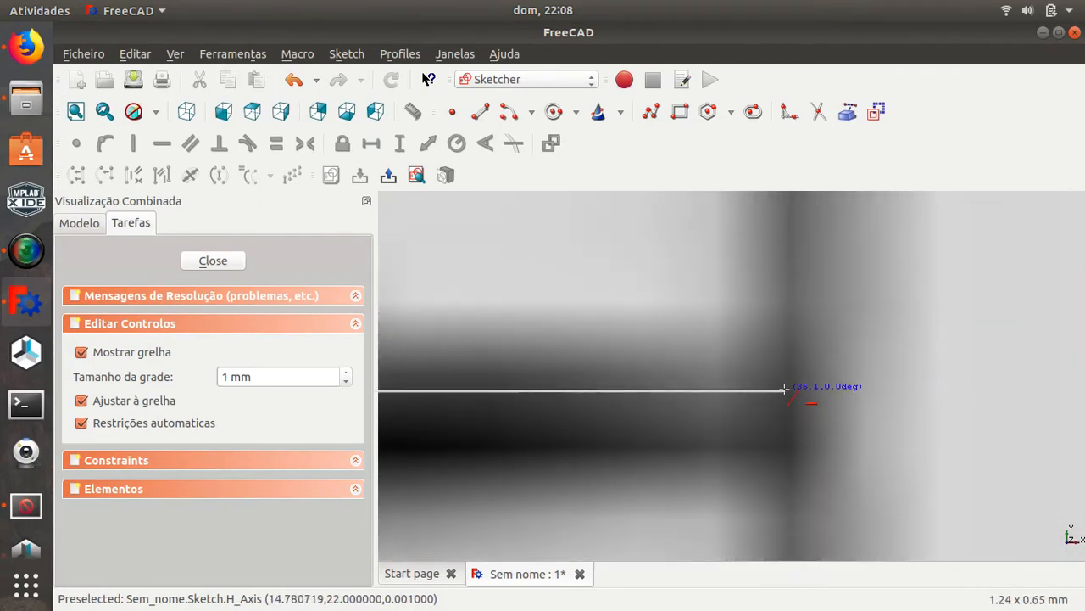
left_click(790, 390)
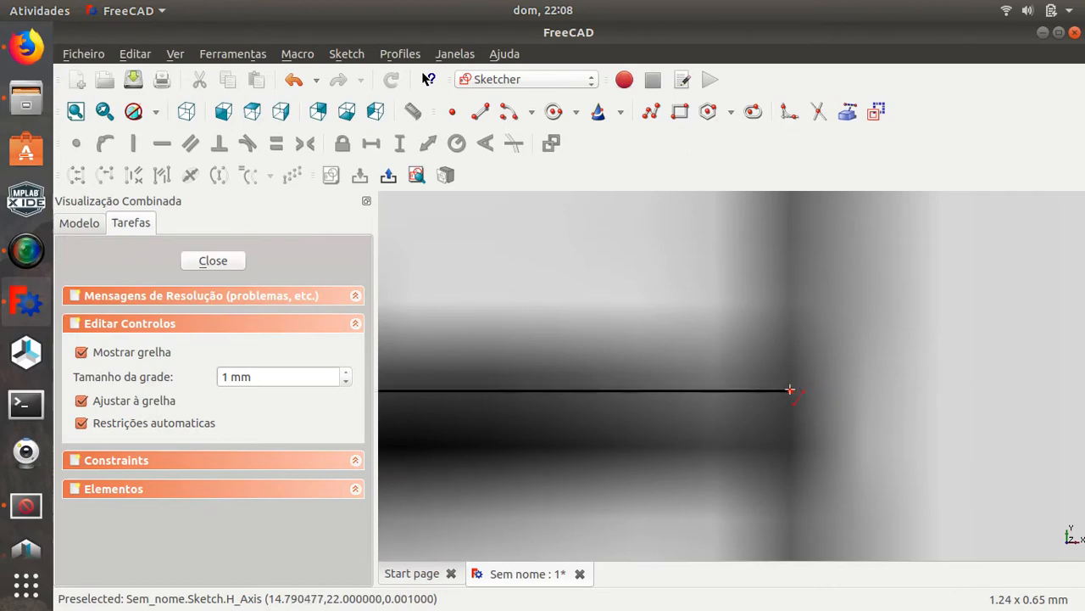
scroll(765, 388, "down", 7)
middle_click_drag(571, 478, 844, 301)
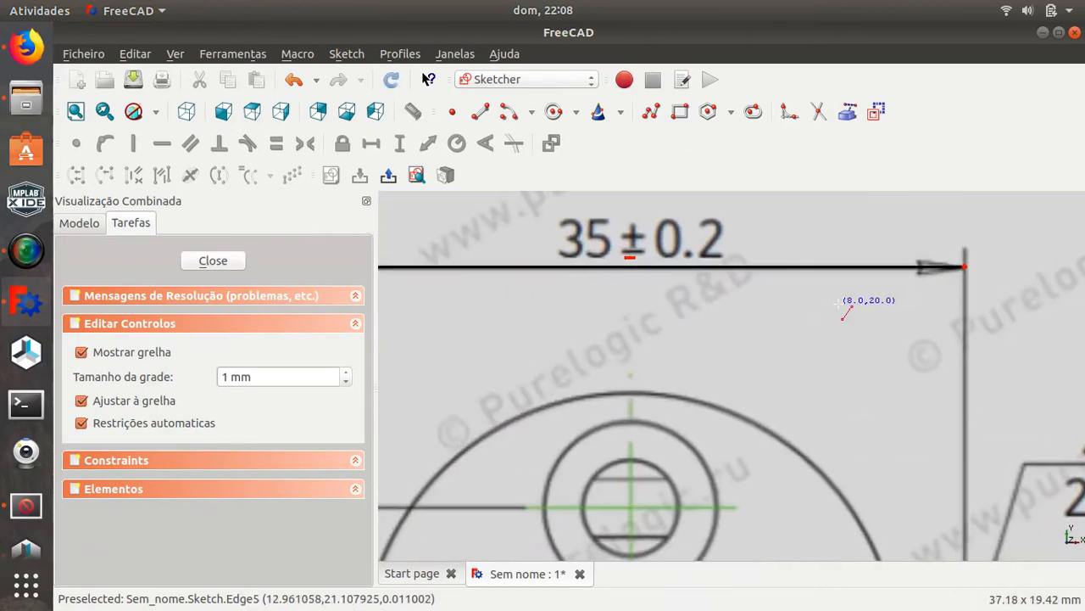
key("Escape")
Check the reference line's length with a distance constraint, moving the dialog aside and cancelling without applying it
scroll(684, 351, "down", 4)
left_click(643, 313)
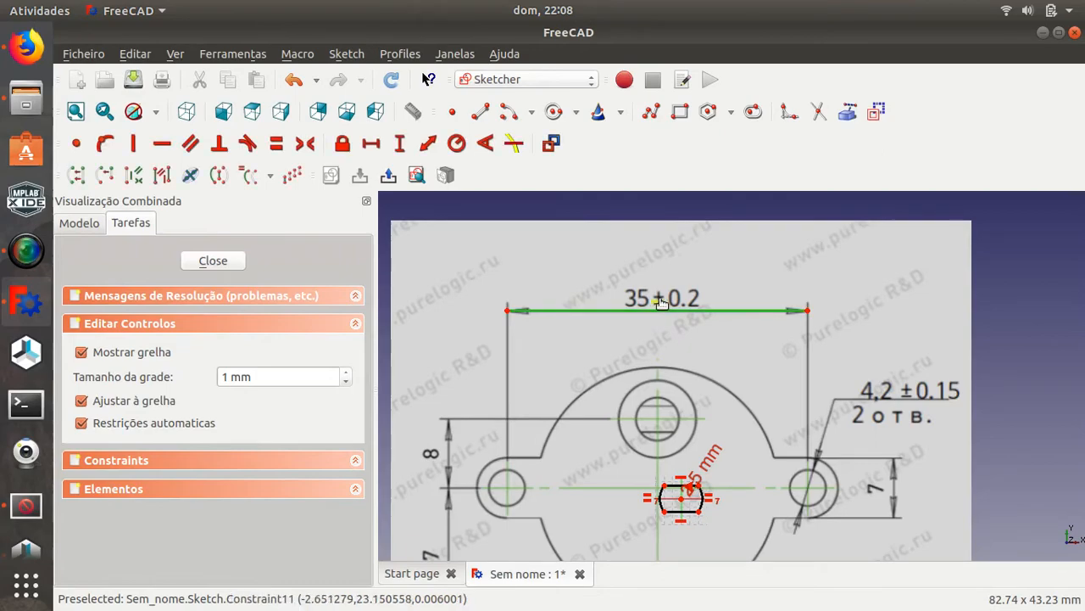
left_click(428, 143)
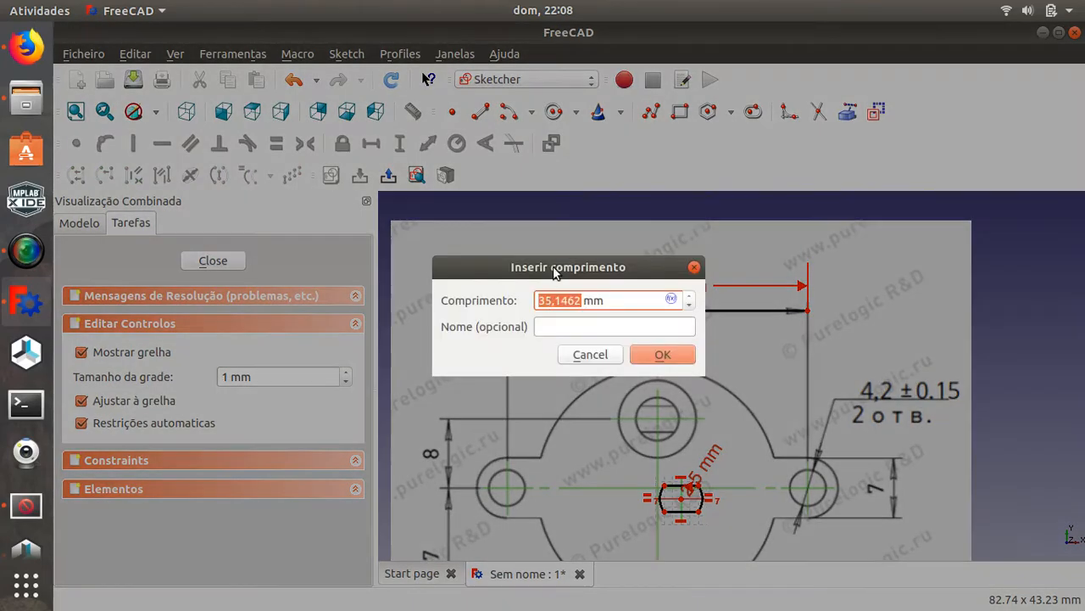
left_click_drag(557, 267, 694, 219)
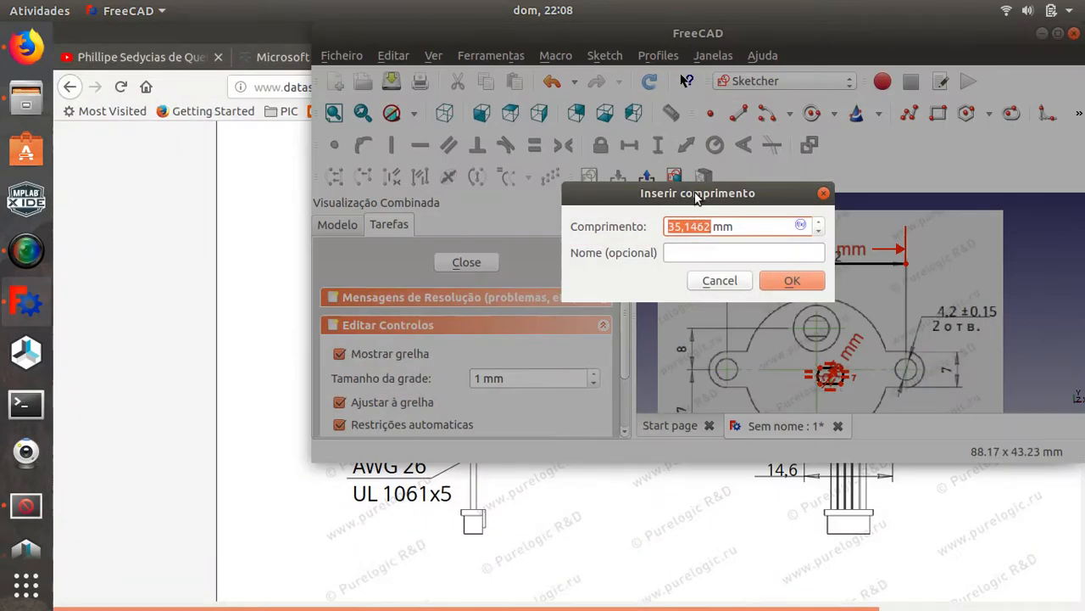
left_click(719, 281)
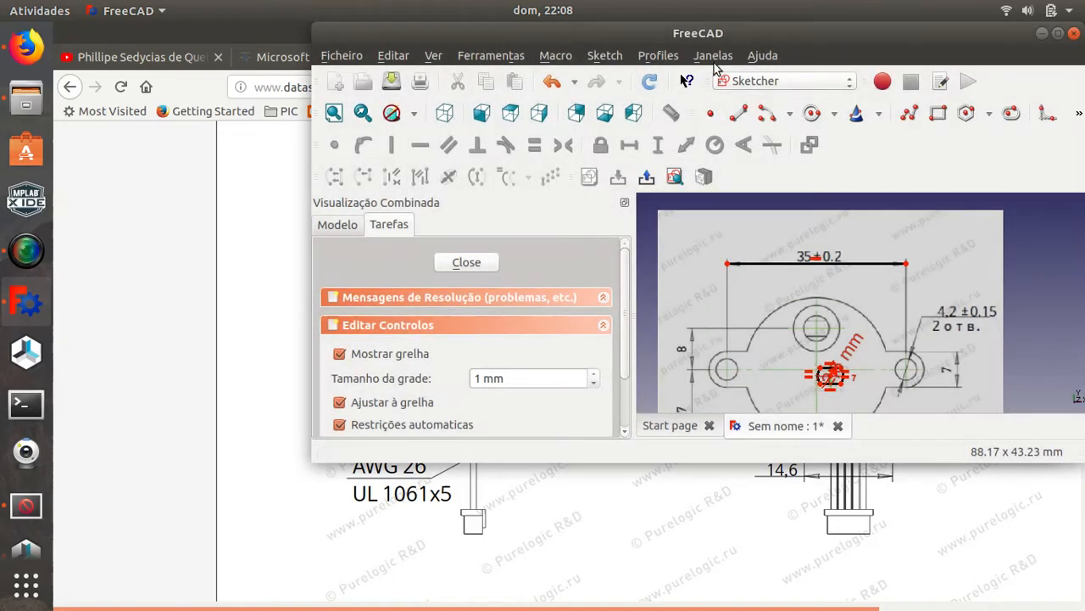
Maximize the window, delete the reference line along the 35±0.2 dimension, and finish editing the sketch
double_click(719, 34)
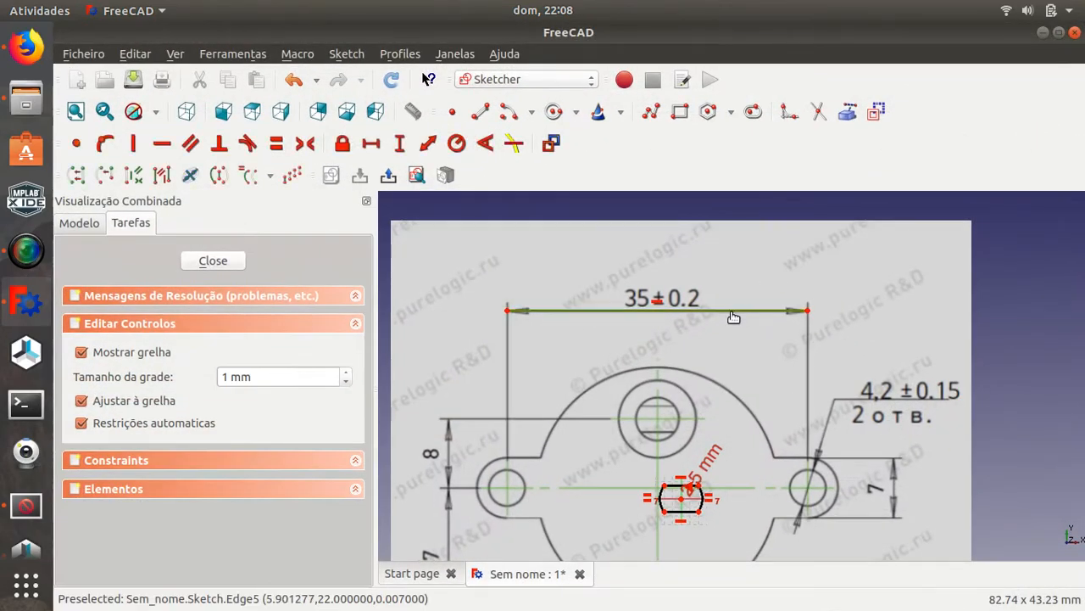
key("Delete")
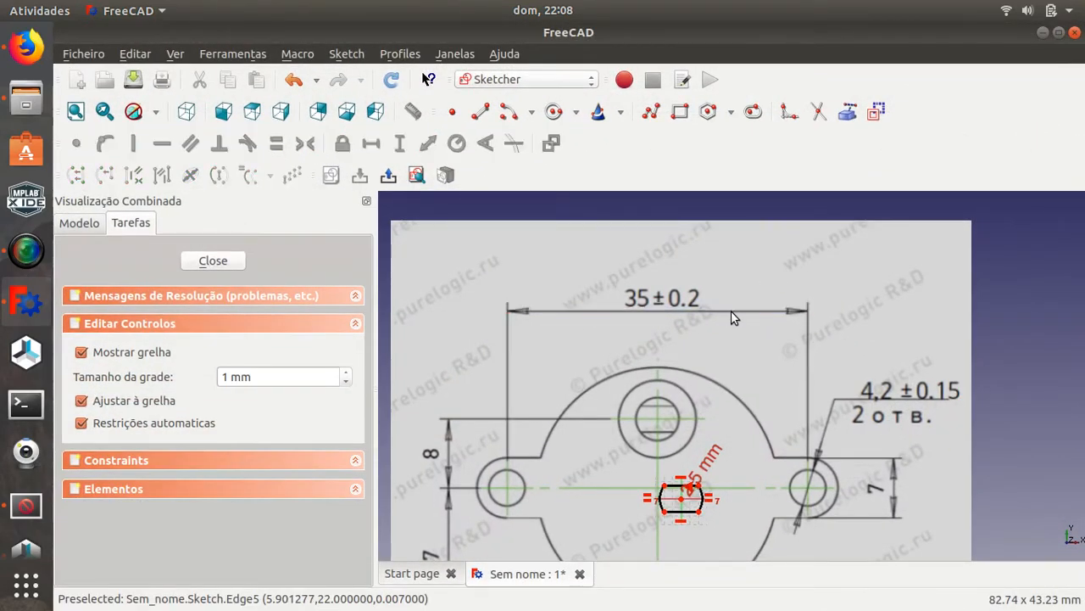
mouse_move(661, 420)
middle_mouse_down()
mouse_move(617, 298)
mouse_move(650, 420)
middle_mouse_up()
left_click(213, 261)
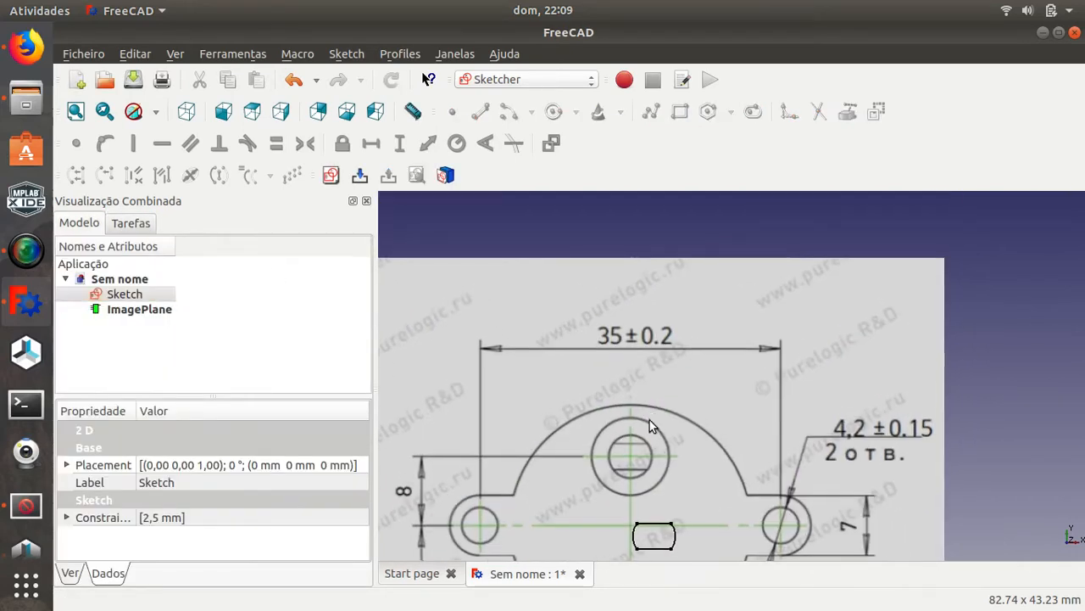
Expand the image plane's placement position and set its x value to 2 mm to bring the drawing nearer the shaft profile
scroll(572, 386, "down", 2)
middle_click_drag(572, 391, 568, 290)
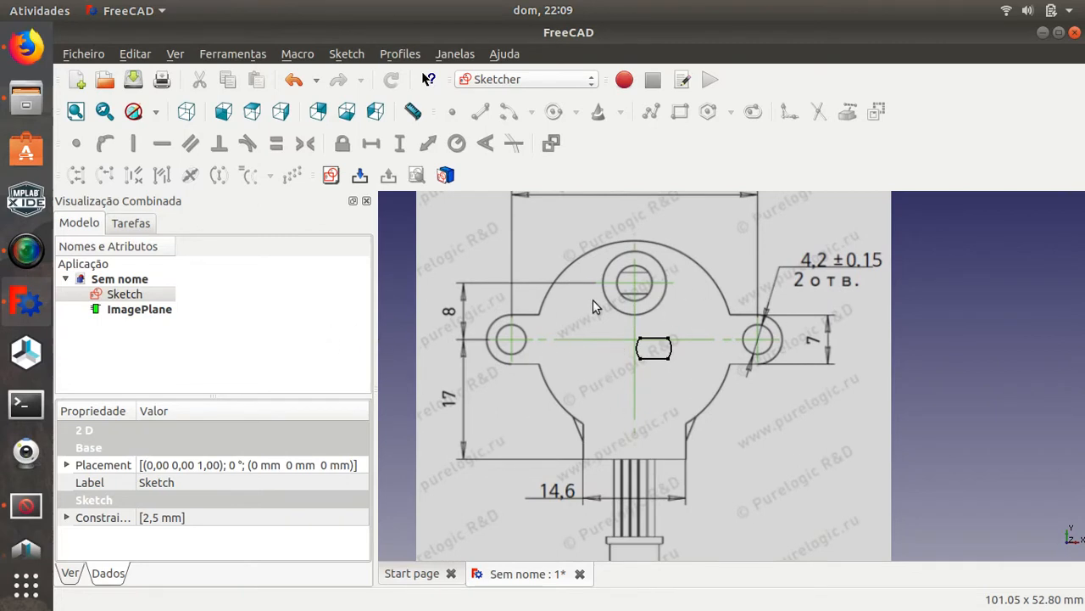
middle_click_drag(715, 296, 654, 309)
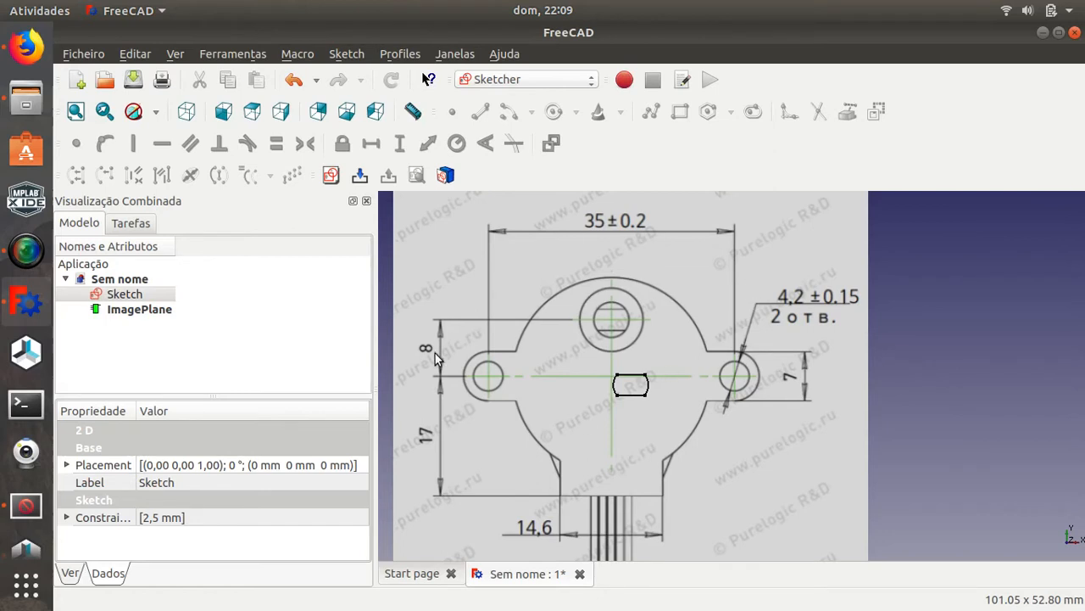
left_click(107, 296)
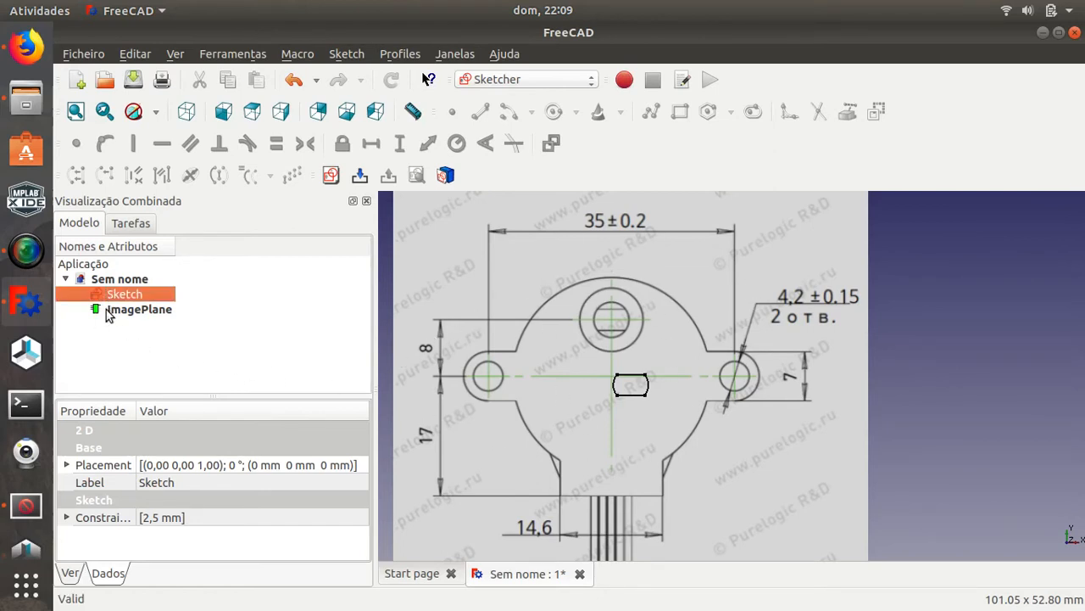
left_click(107, 310)
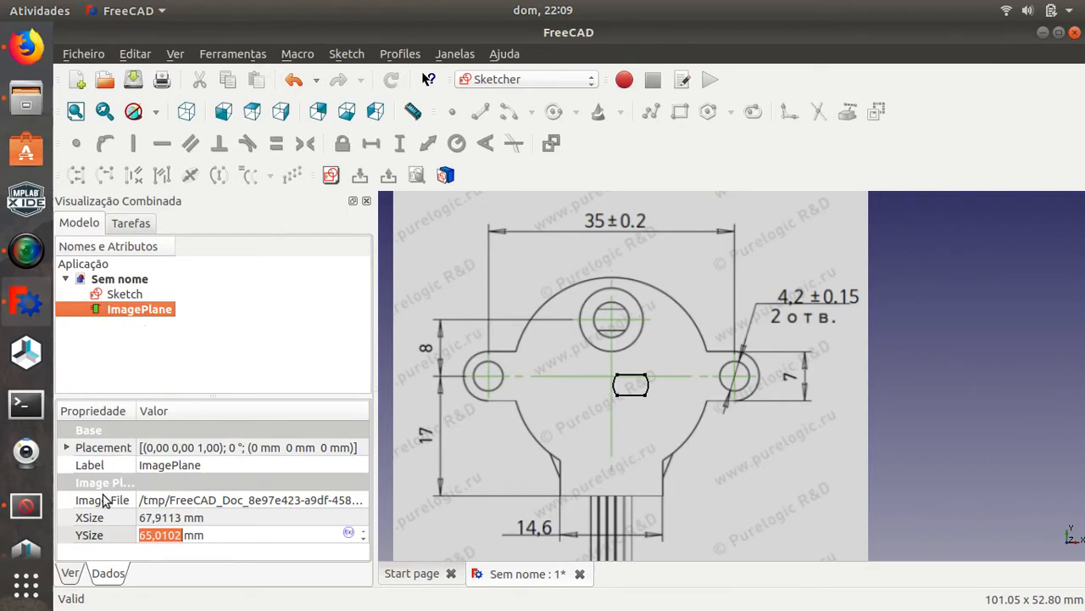
left_click(67, 449)
left_click(83, 500)
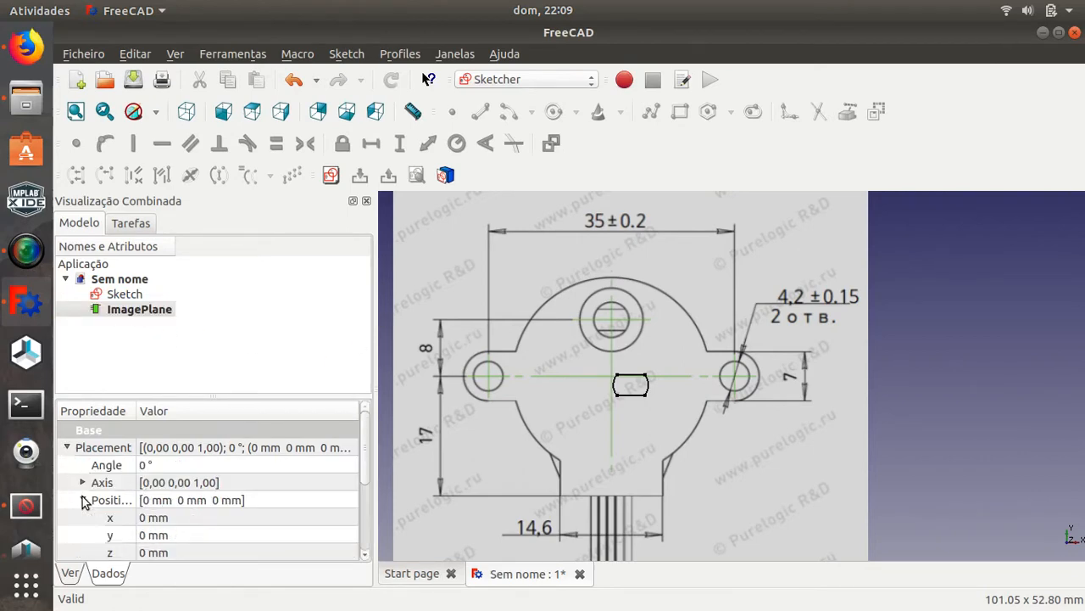
left_click(159, 518)
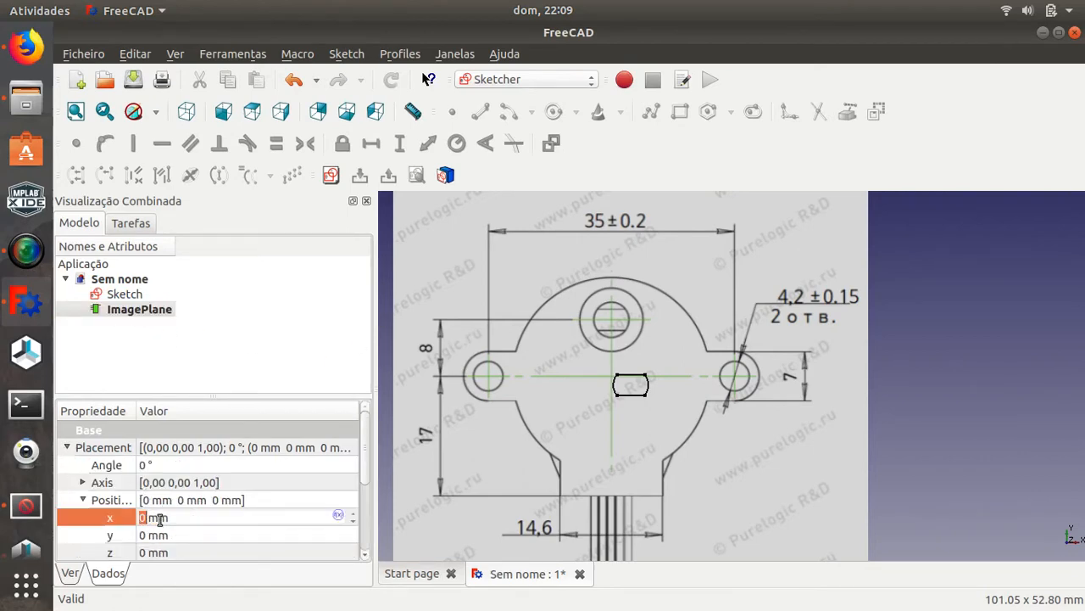
left_click(353, 515)
left_click(353, 515)
left_click(354, 515)
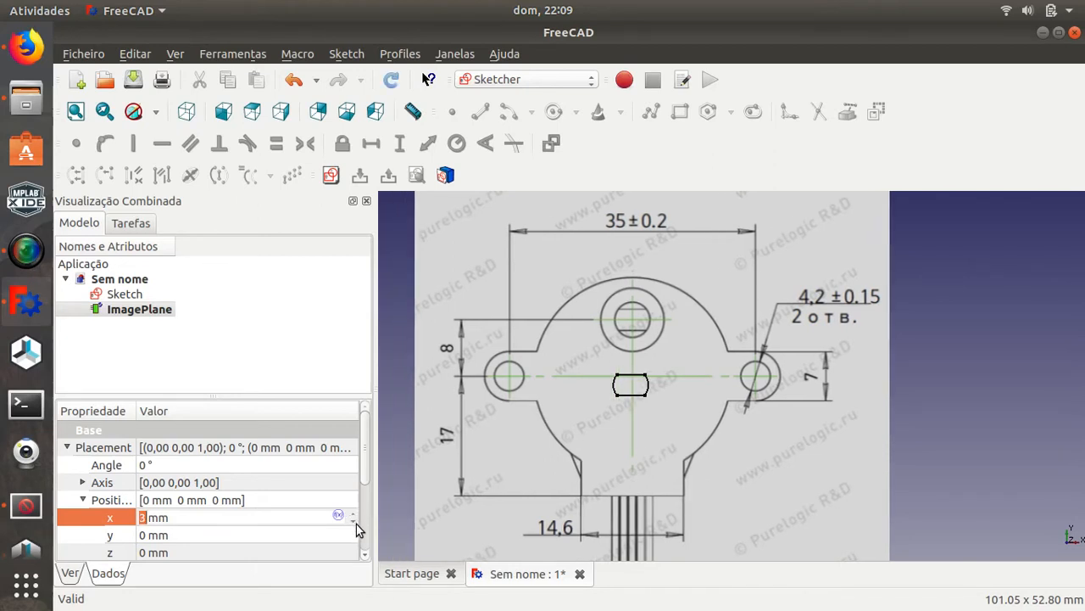
left_click(356, 524)
Set the image plane's y position to -9 mm so the drawn shaft roughly overlaps the shaft profile
left_click(323, 535)
left_click(354, 539)
left_click(354, 539)
left_click(353, 538)
left_click(353, 538)
left_click(354, 538)
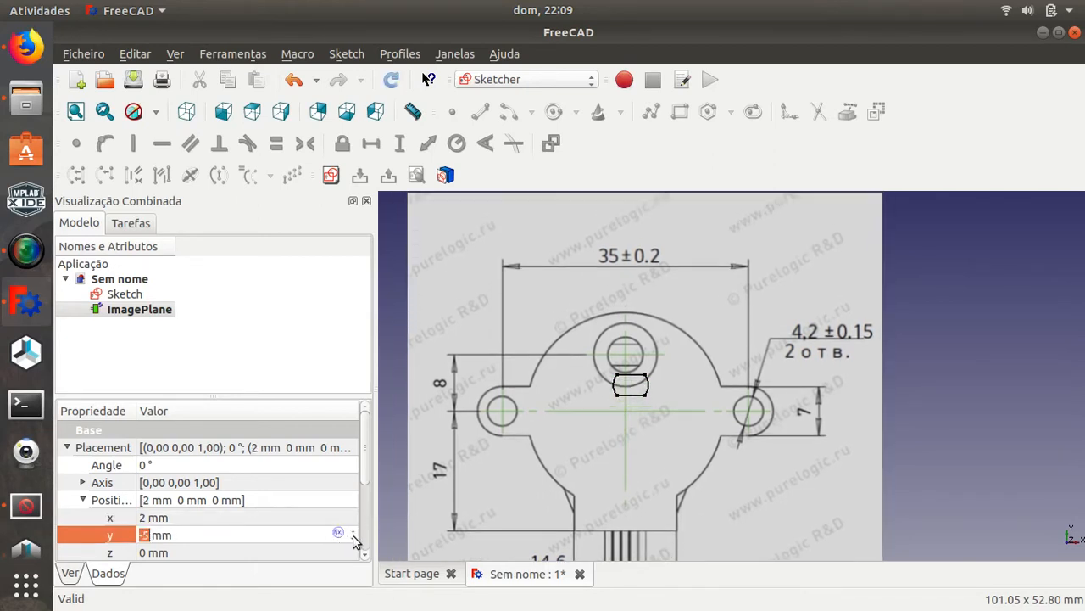
left_click(353, 538)
left_click(353, 538)
left_click(354, 539)
left_click(353, 538)
Fine-tune the image plane's x position to 2,7 mm, centring the drawn shaft horizontally on the sketched profile
scroll(620, 419, "up", 6)
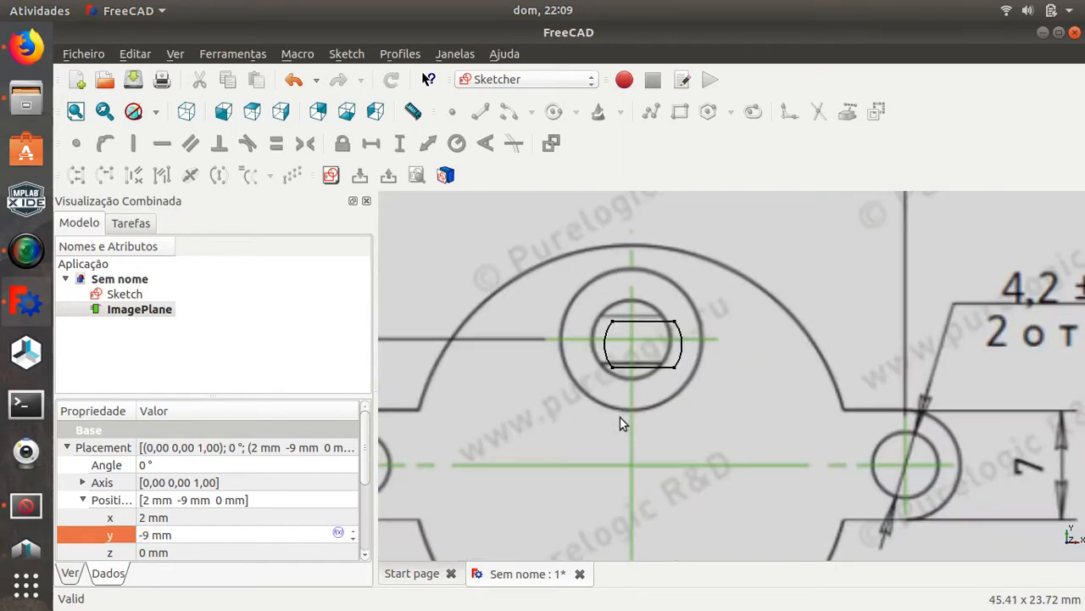
scroll(564, 449, "up", 1)
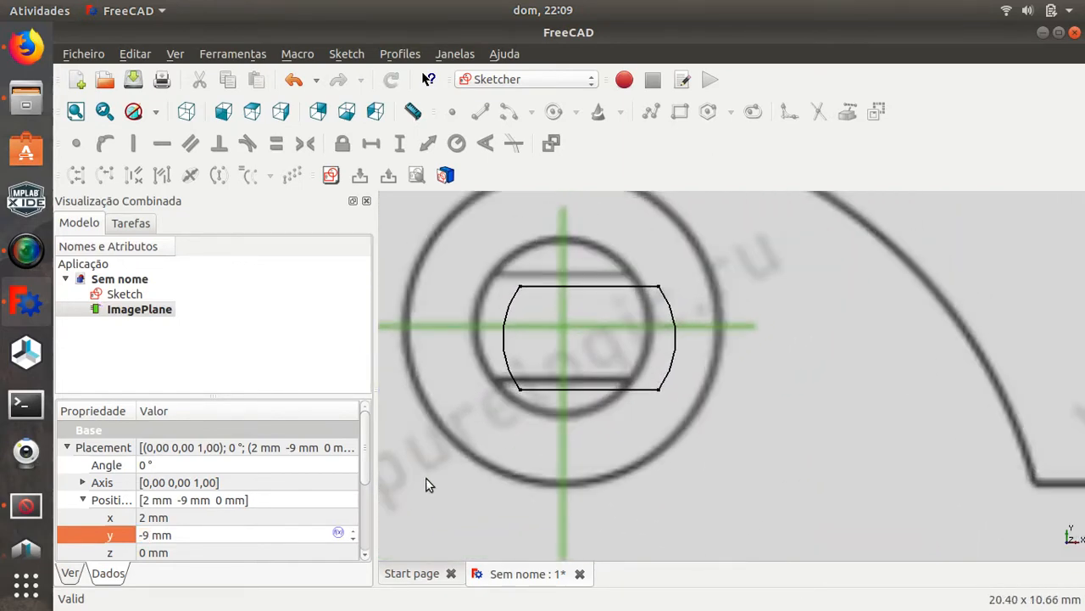
left_click(349, 519)
left_click(351, 515)
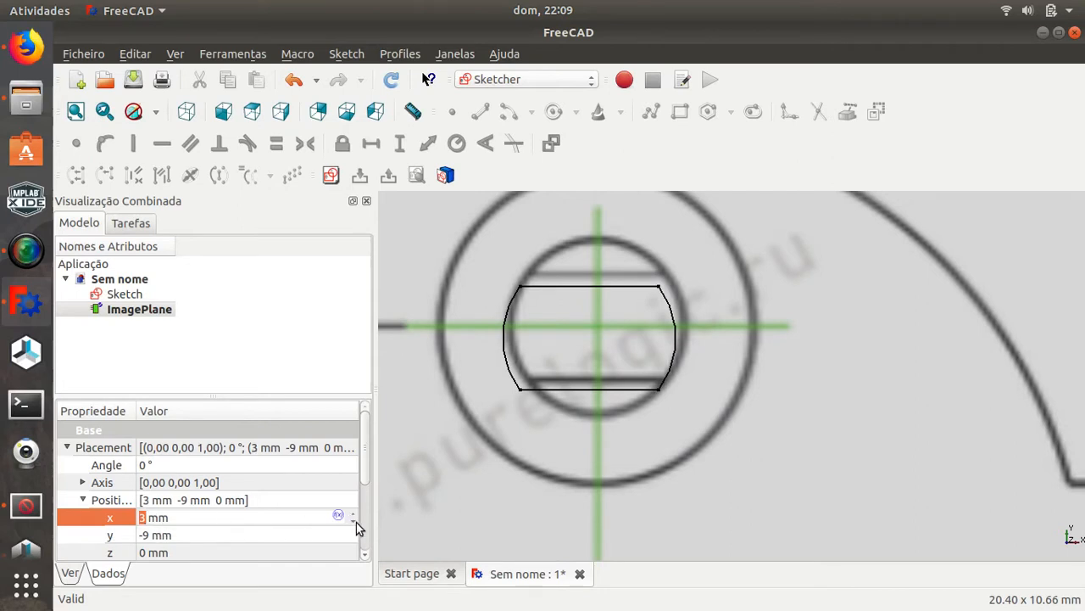
left_click(353, 524)
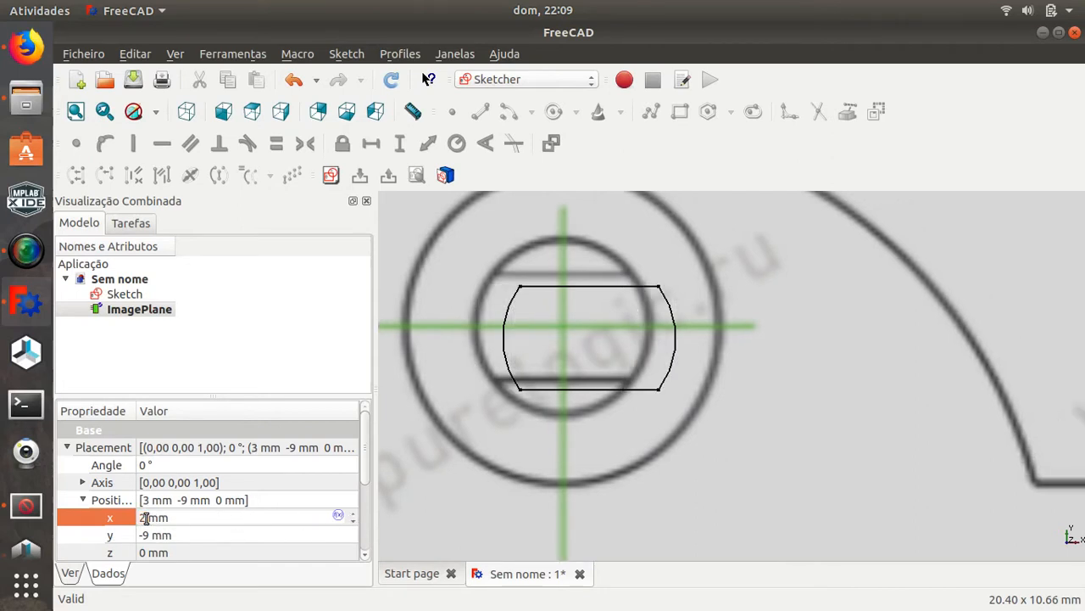
left_click(146, 517)
type(",4")
key("BackSpace")
type("5")
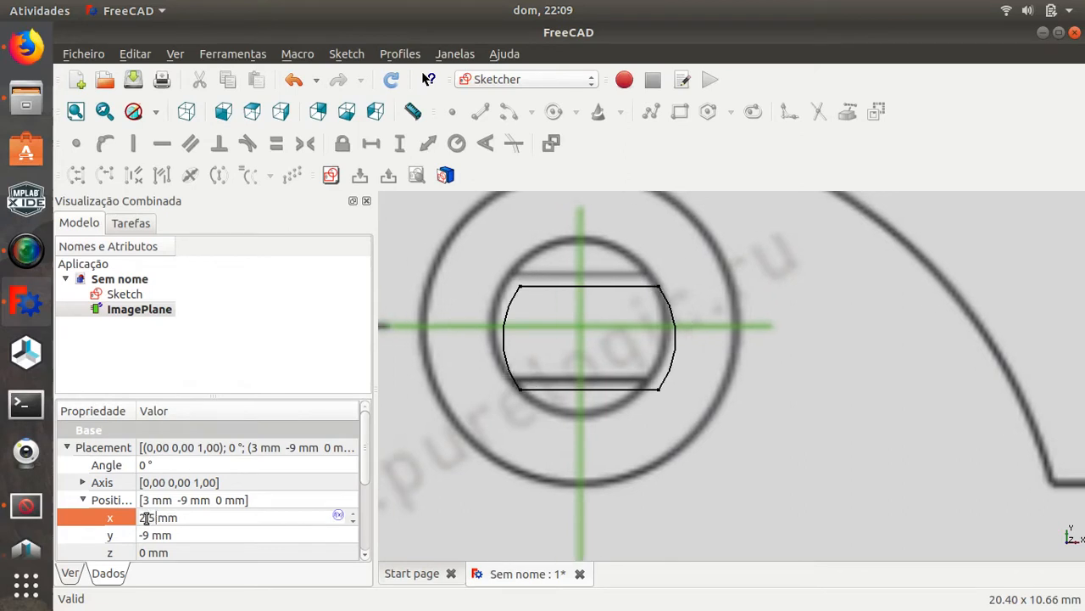
key("BackSpace")
type("6")
key("BackSpace")
type("7")
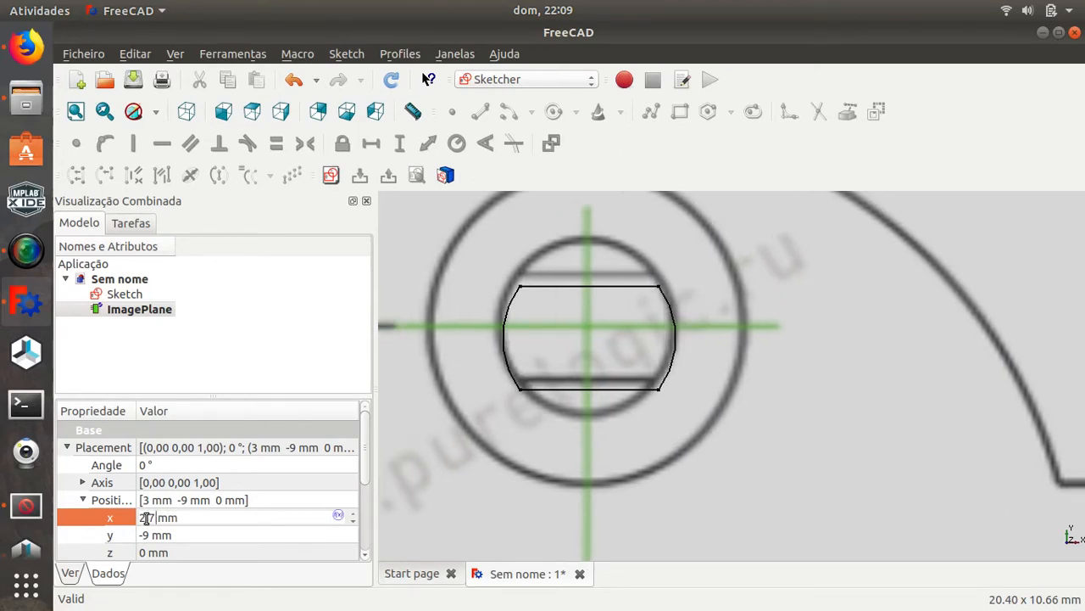
Fine-tune the image plane's y position to -9,4 mm, aligning the drawn shaft vertically with the sketched profile
left_click(153, 535)
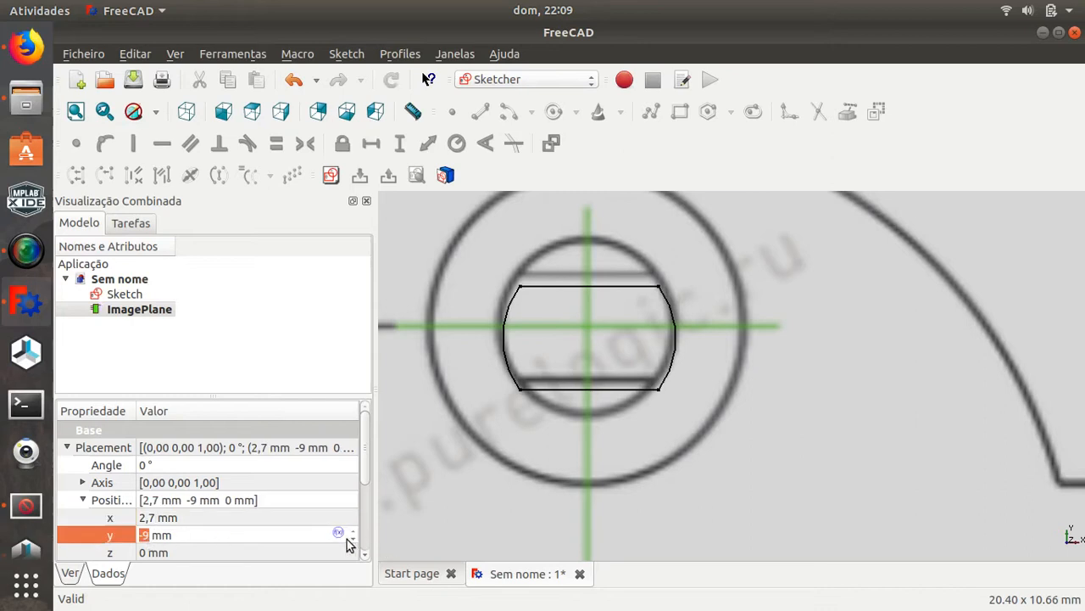
left_click(354, 539)
left_click(353, 532)
left_click(356, 540)
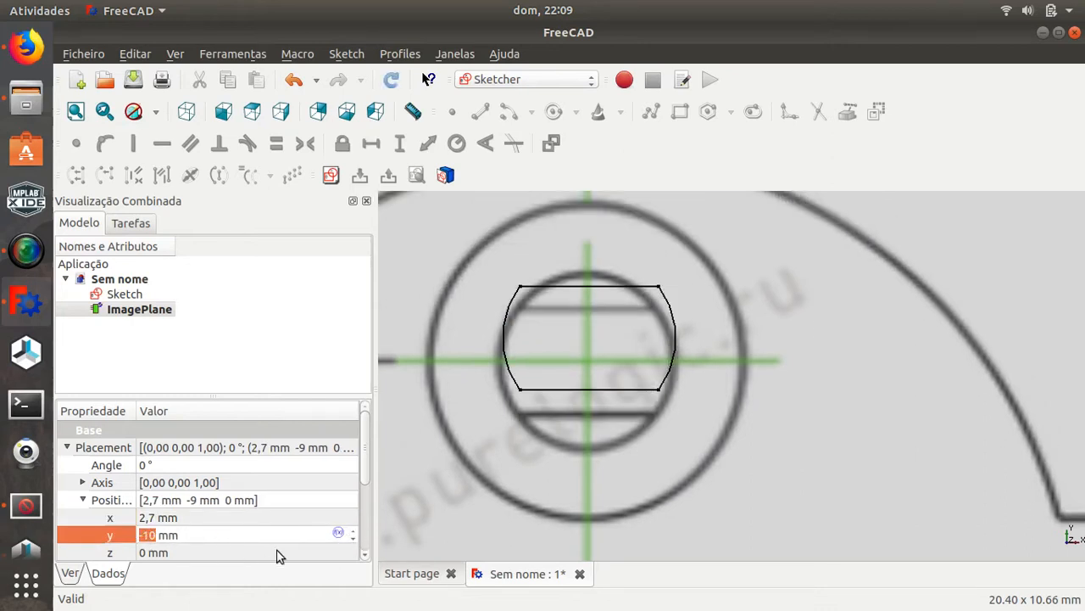
left_click(353, 531)
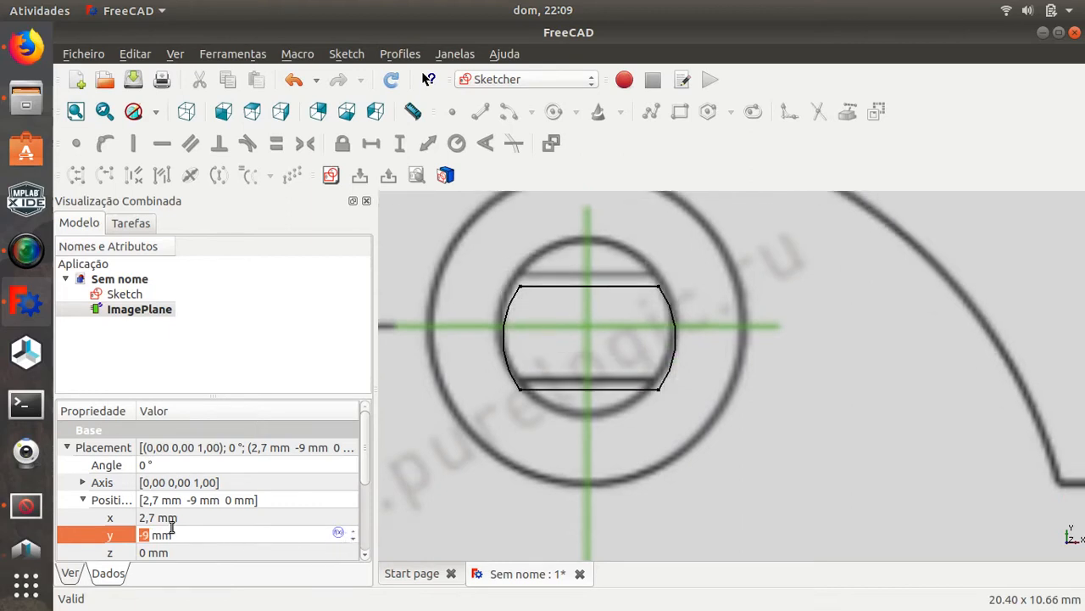
left_click(150, 535)
type(",5")
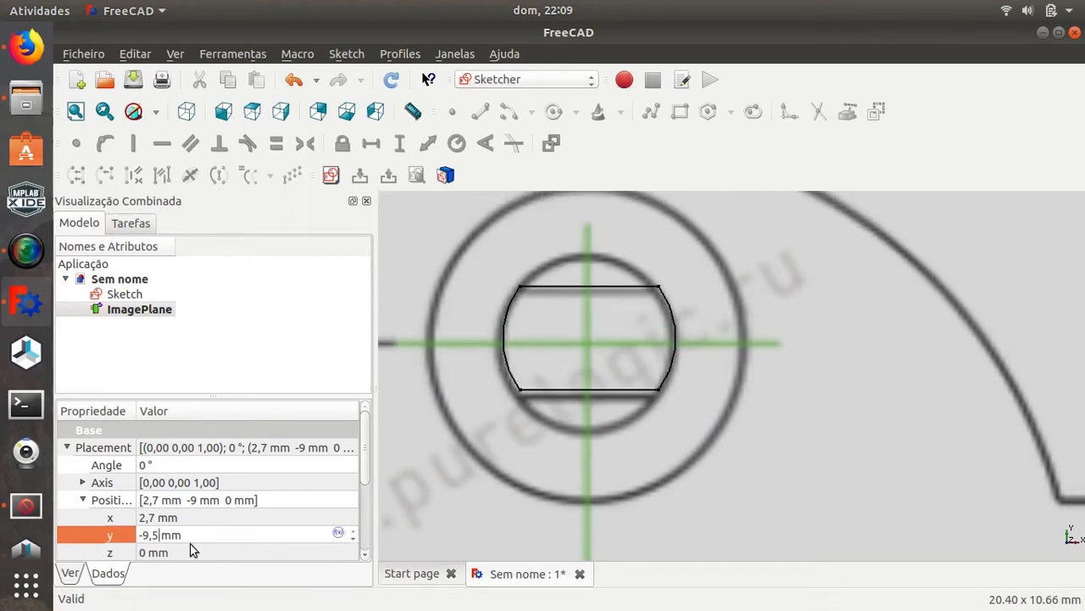
key("BackSpace")
type("4")
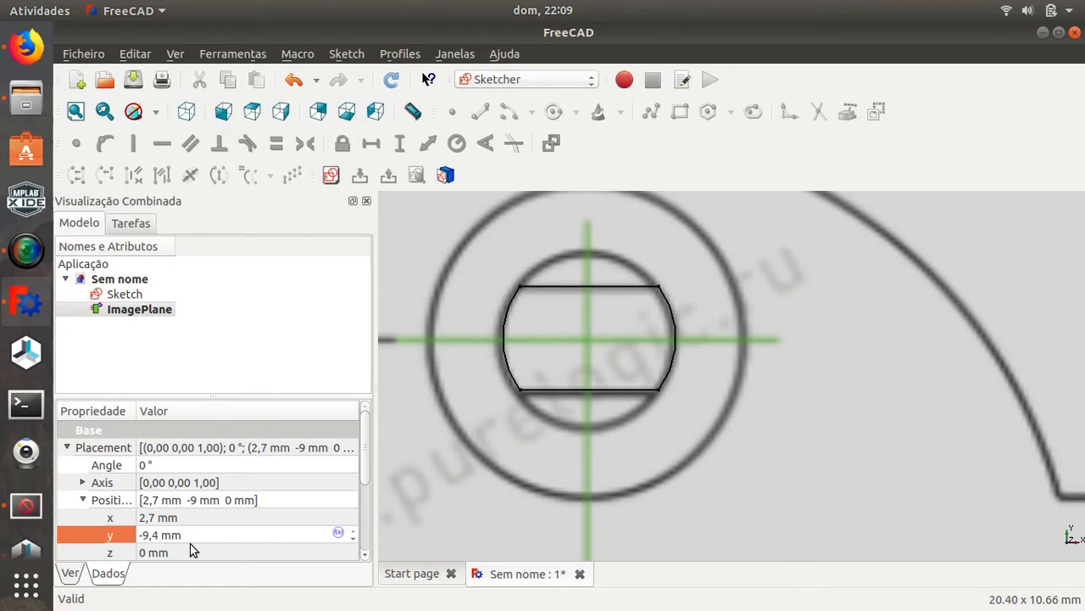
Fine-tune the image plane's y position to -9,33 mm so the drawn shaft aligns vertically with the sketched profile
key("BackSpace")
type("3")
key("BackSpace")
type("4")
key("BackSpace")
type("3")
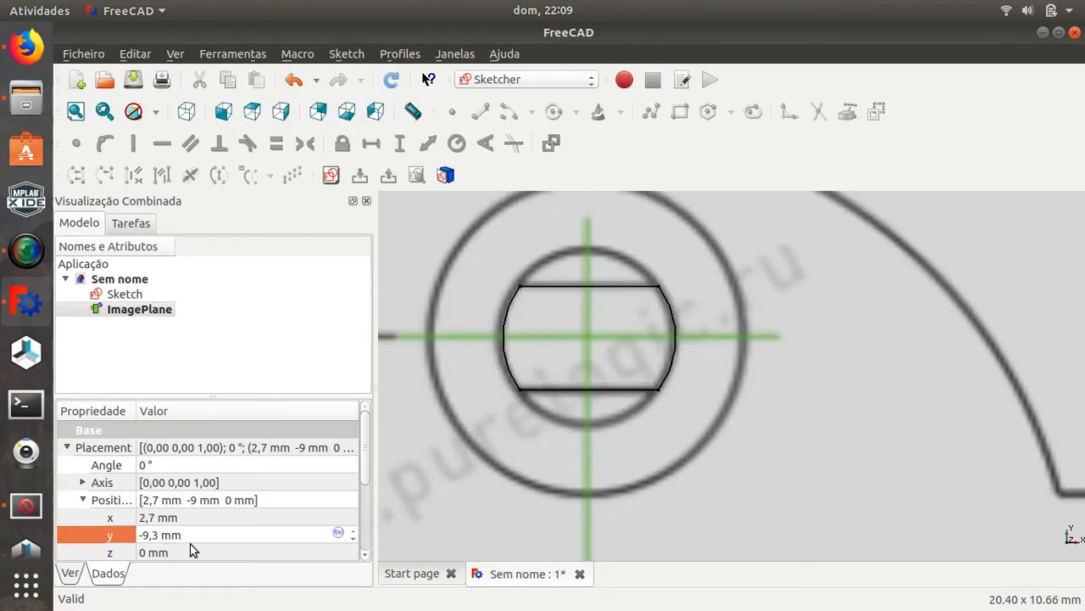
key("BackSpace")
type("4")
key("BackSpace")
type("34")
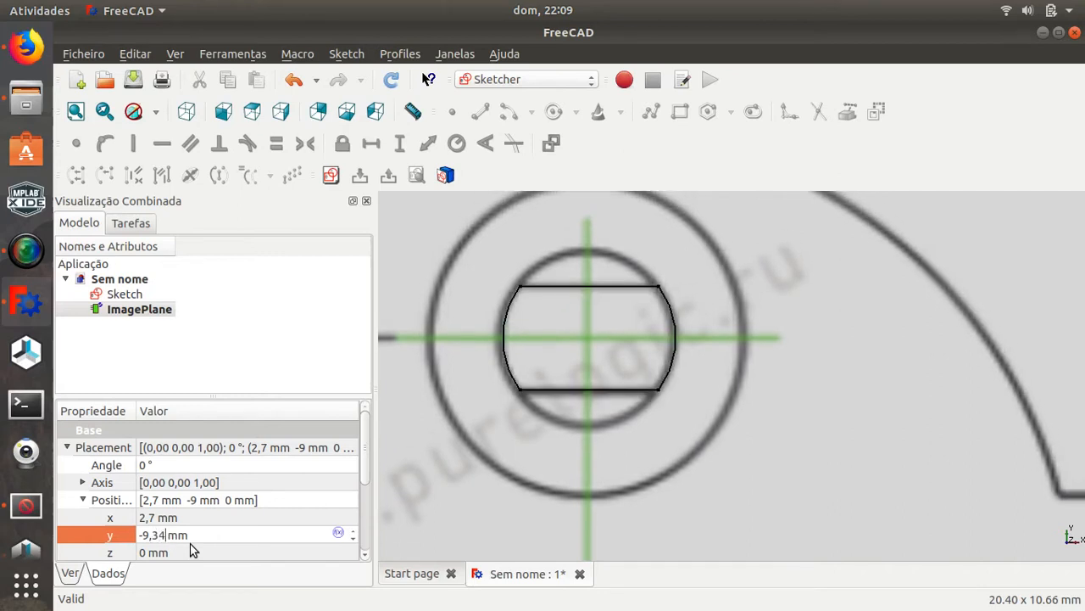
key("BackSpace")
type("5")
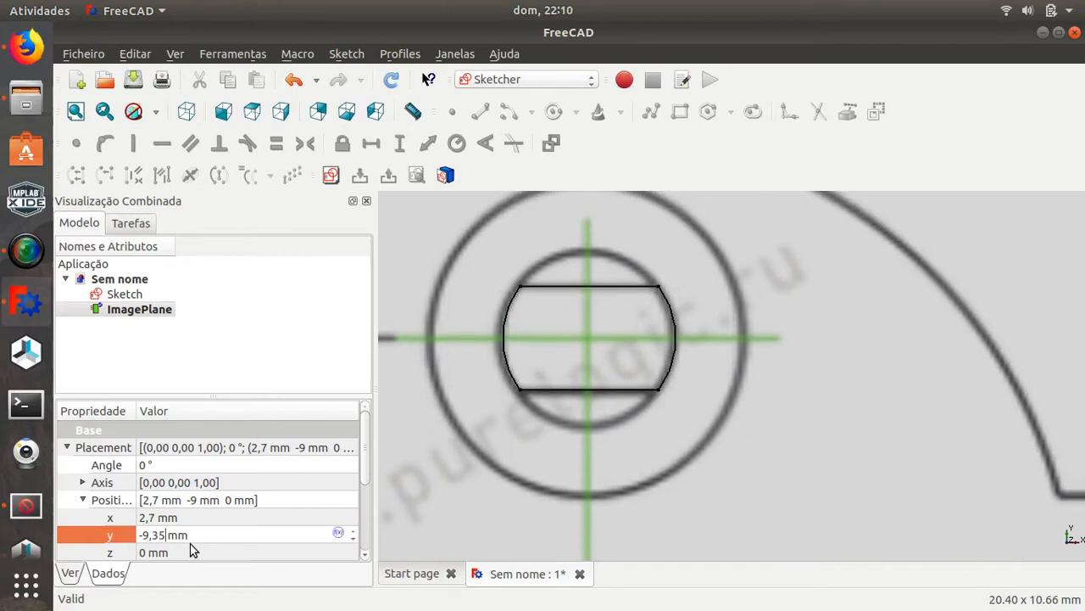
key("BackSpace")
type("4")
key("BackSpace")
type("3")
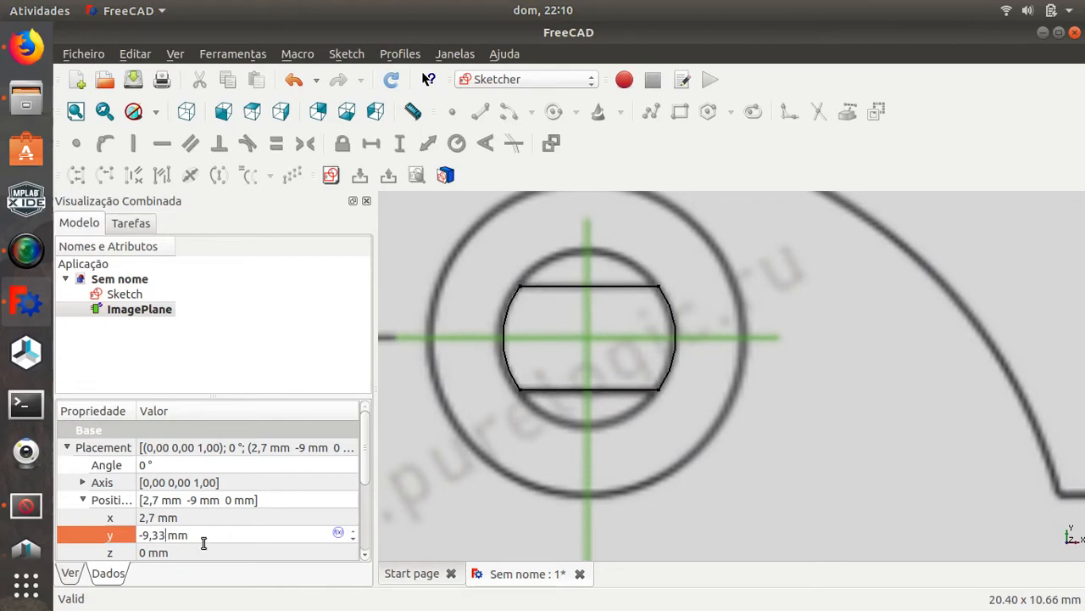
Fine-tune the image plane's x position to 2,78 mm so the drawn shaft aligns horizontally with the sketched profile
left_click(157, 517)
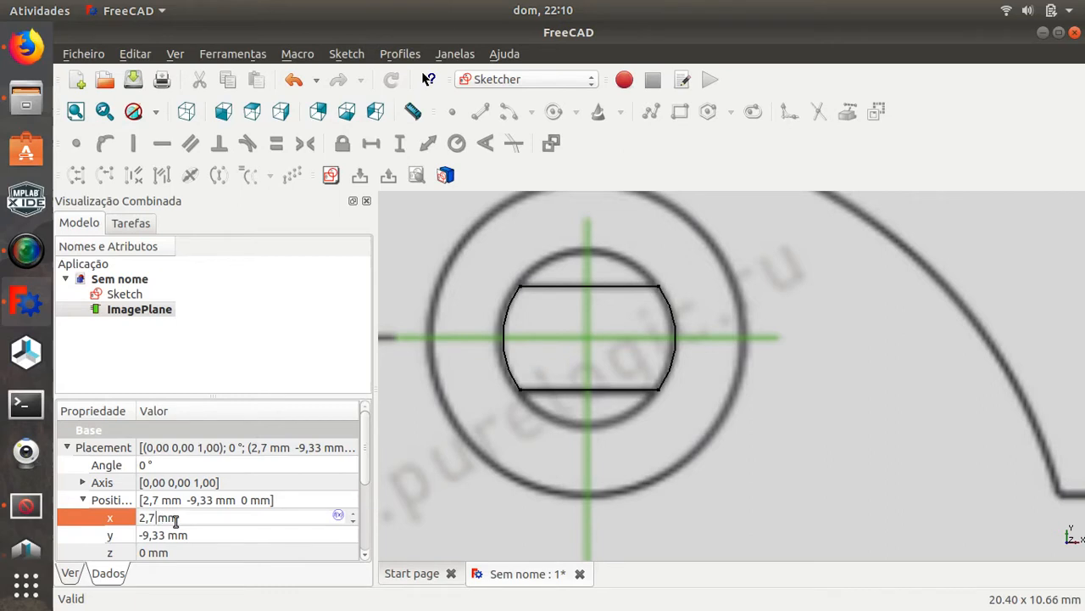
type("5")
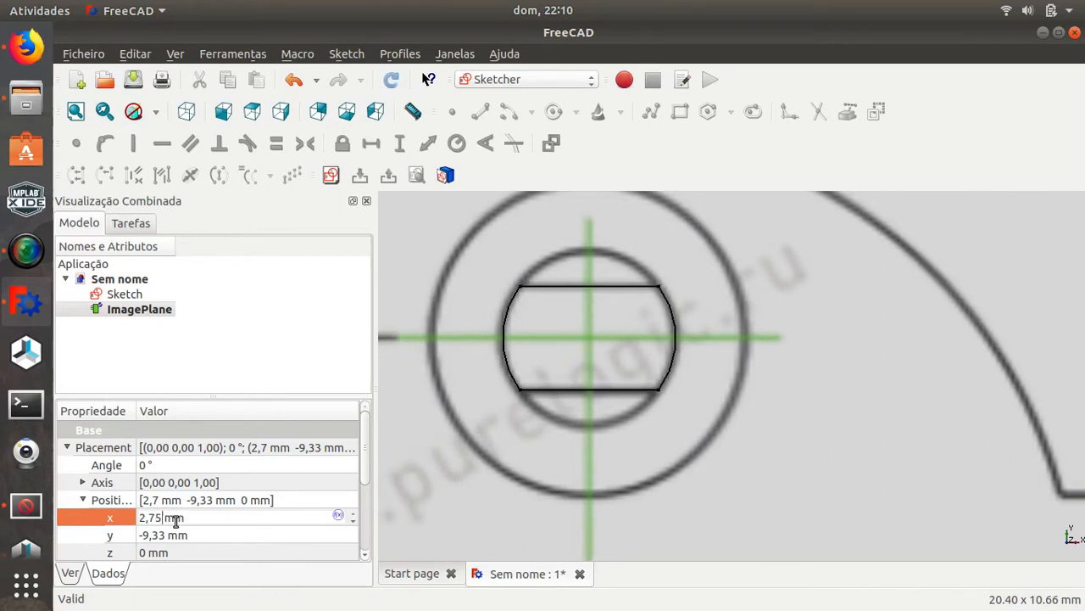
key("BackSpace")
type("6")
key("BackSpace")
type("7")
key("BackSpace")
type("8")
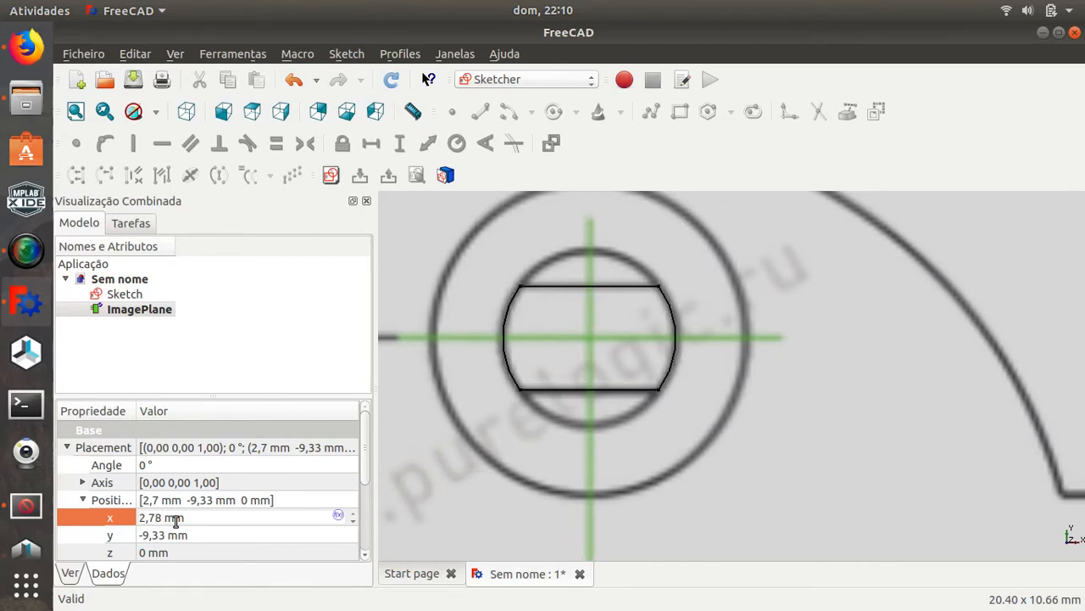
key("Return")
Examine how the sketched shaft profile overlaps the shaft in the motor drawing from different angles and distances
scroll(497, 417, "down", 7)
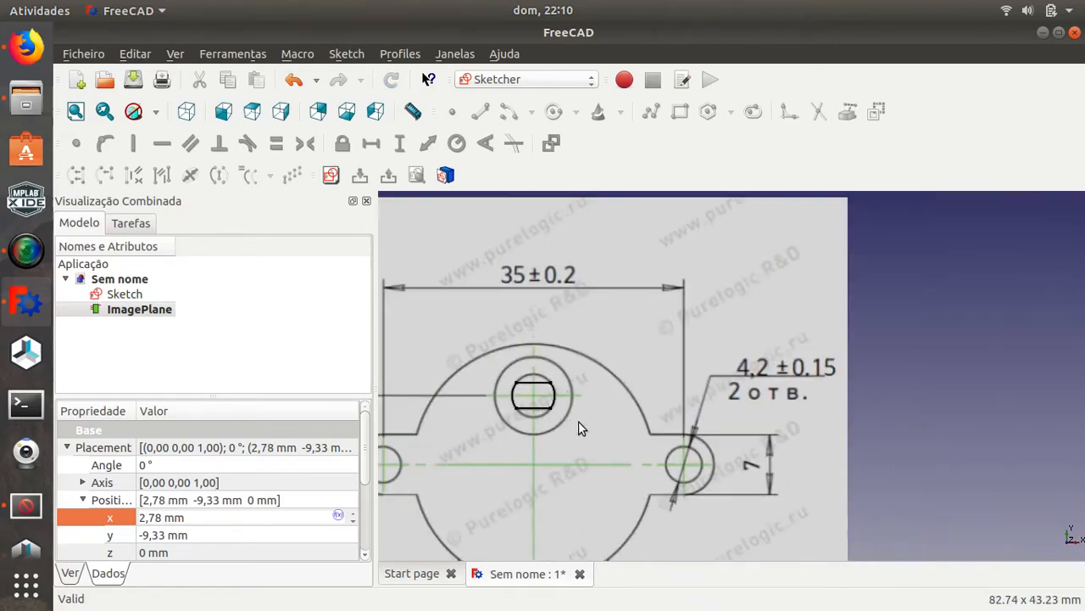
middle_click_drag(582, 427, 674, 539)
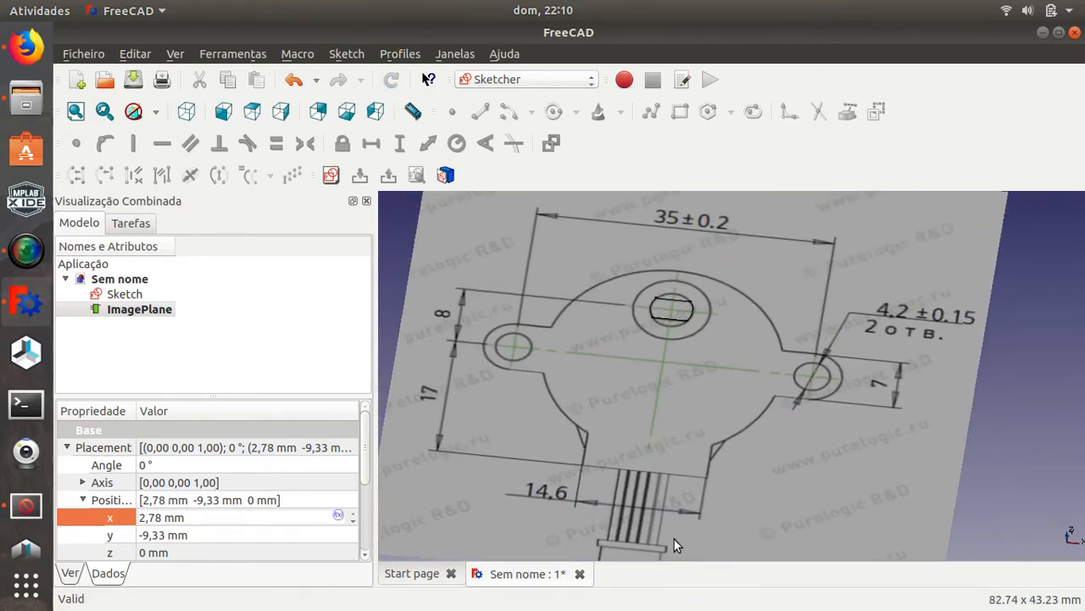
scroll(714, 332, "down", 3)
scroll(715, 391, "up", 5)
middle_click_drag(598, 329, 641, 401)
middle_click_drag(659, 288, 751, 442)
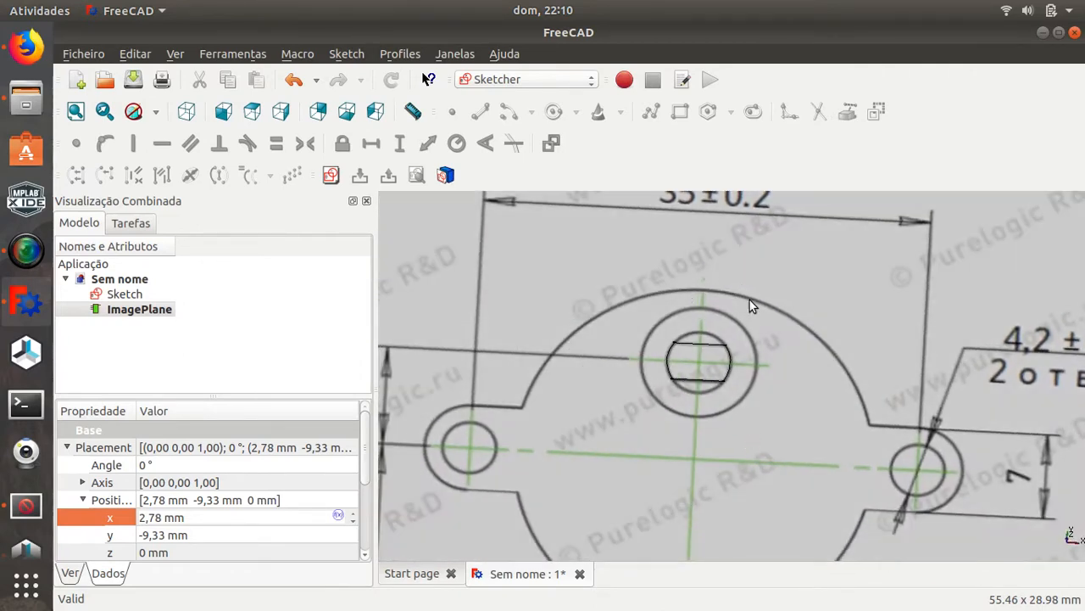
scroll(750, 301, "up", 2)
middle_click_drag(752, 324, 743, 286)
Reopen the shaft sketch and draw a circle of about 6 mm radius centred on the origin, reaching the motor body's upper edge
double_click(123, 296)
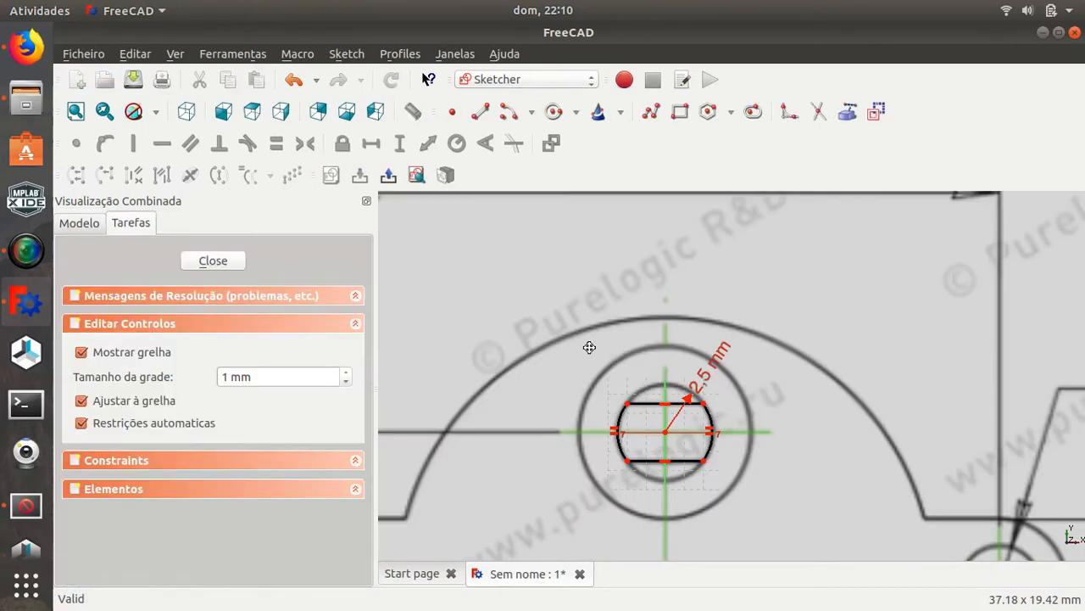
middle_click_drag(589, 347, 559, 276)
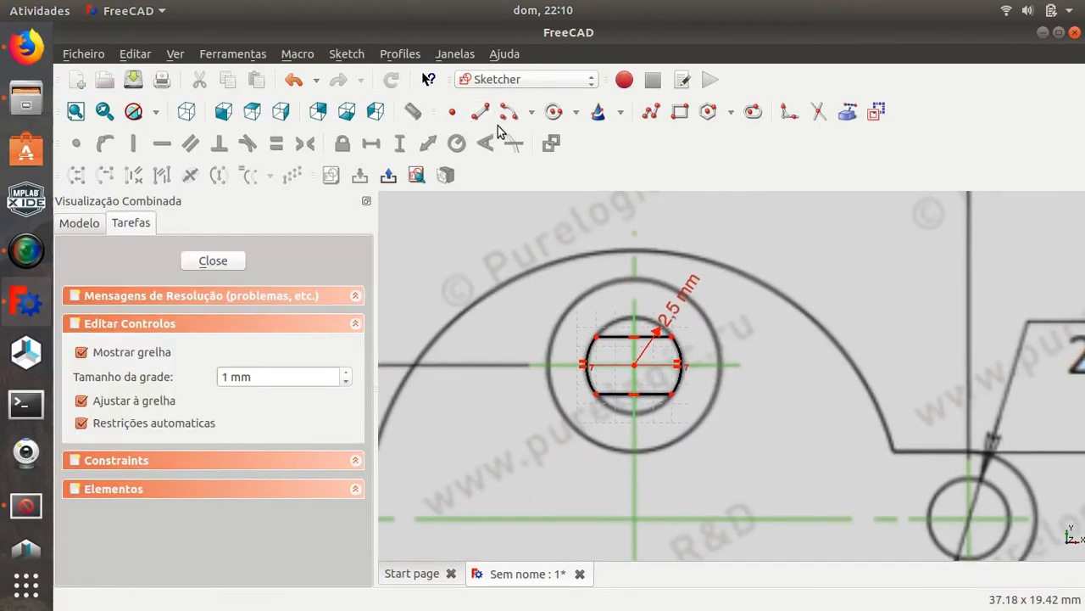
left_click(554, 111)
scroll(637, 370, "up", 3)
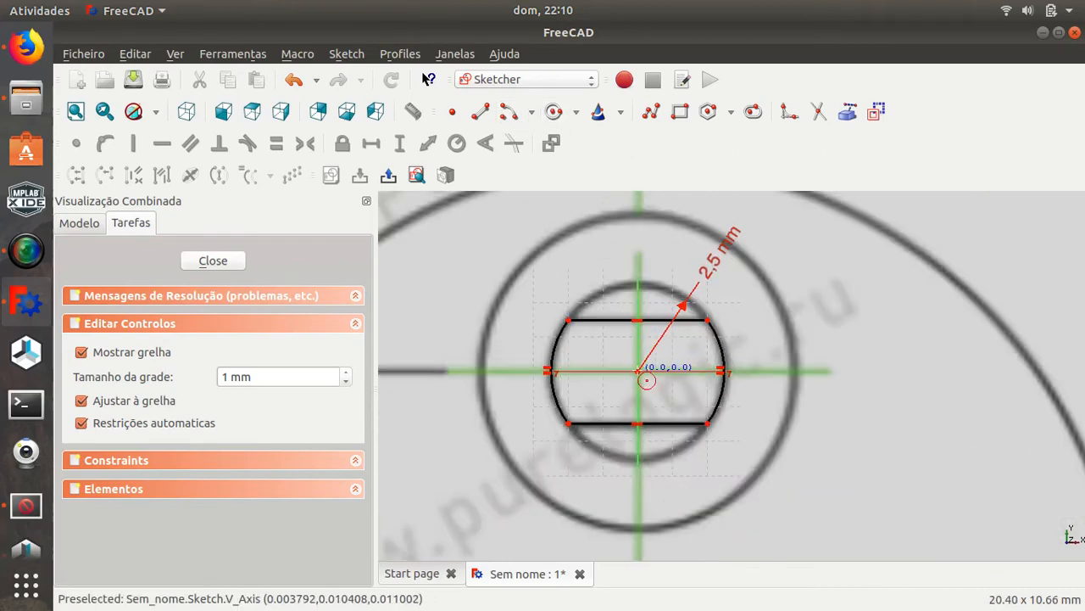
left_click(638, 371)
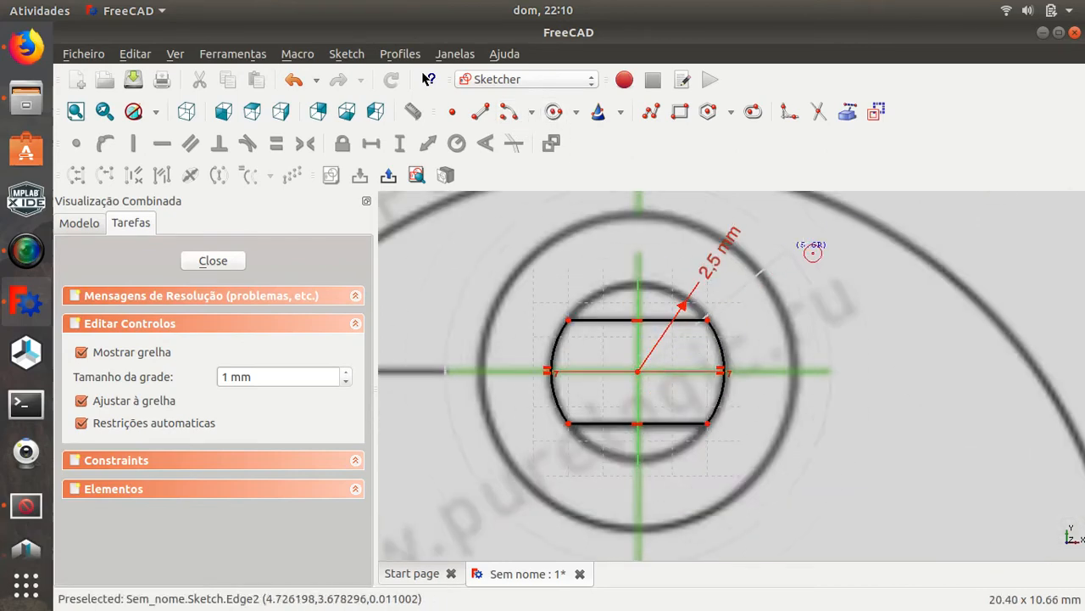
mouse_move(786, 267)
middle_mouse_down()
mouse_move(785, 238)
mouse_move(745, 599)
middle_mouse_up()
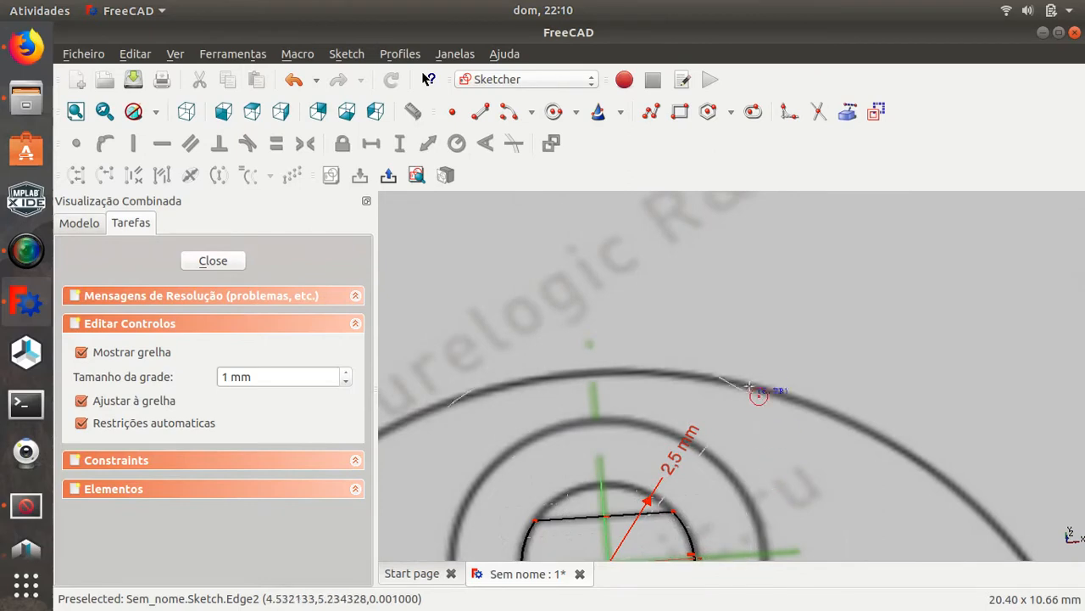
left_click(770, 433)
left_click(764, 440)
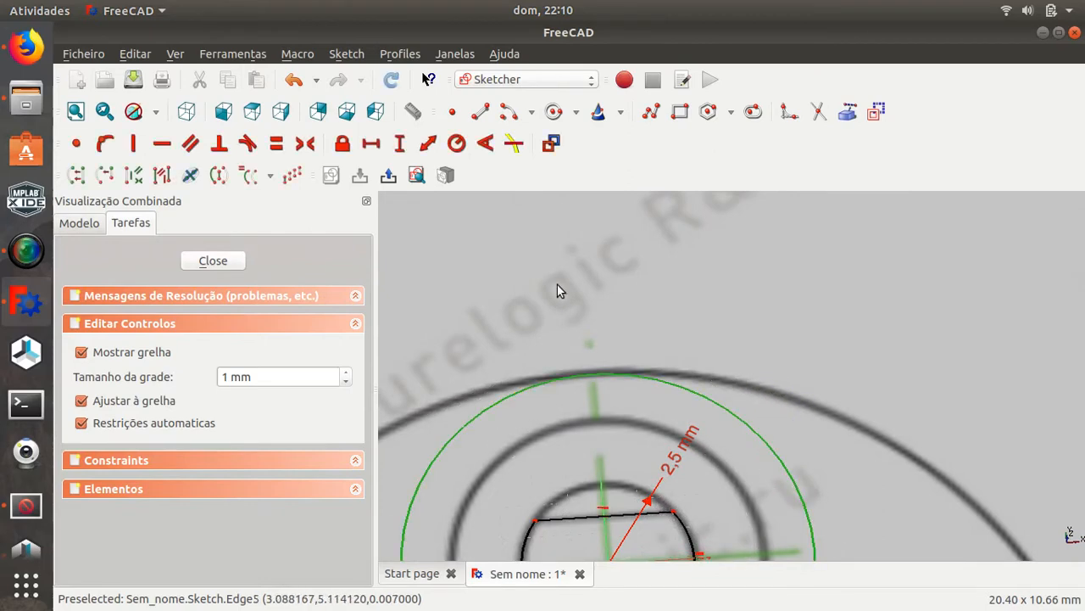
Constrain the new circle's radius to 6 mm and finish editing the sketch
left_click(457, 144)
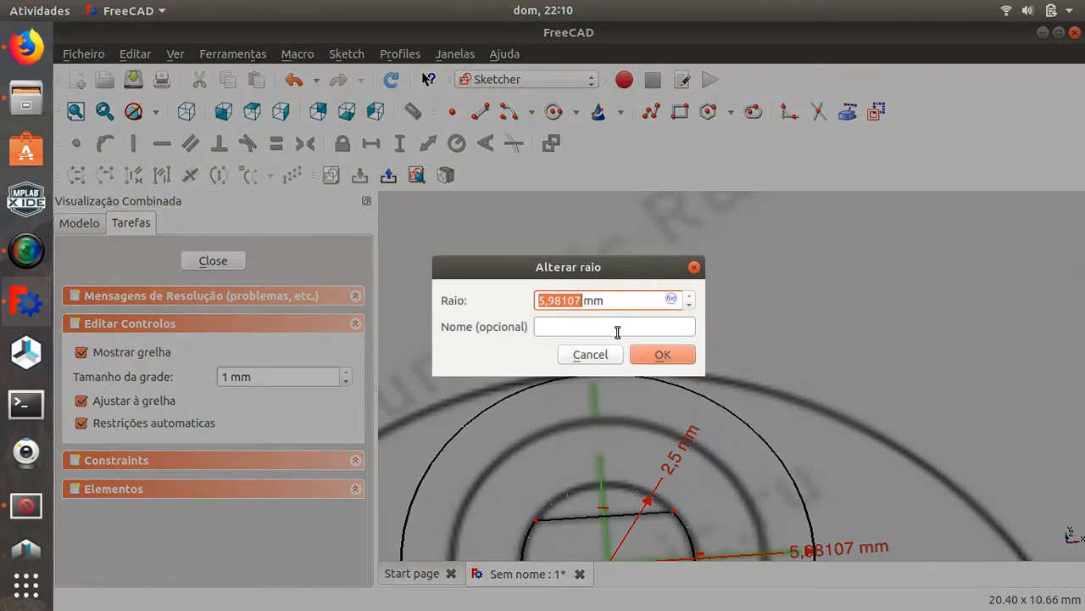
type("6")
left_click(662, 356)
left_click(213, 261)
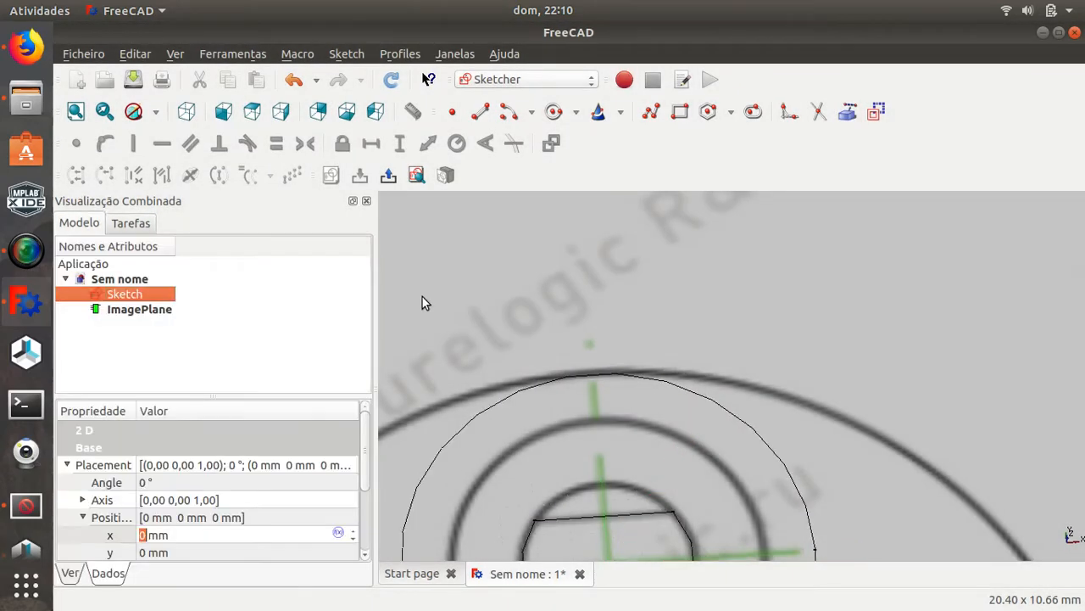
Switch to the Part Design workbench and add an involute gear to the document
middle_click_drag(627, 297, 683, 353)
scroll(679, 378, "down", 5)
mouse_move(738, 423)
middle_mouse_down()
mouse_move(730, 441)
mouse_move(585, 286)
mouse_move(577, 301)
middle_mouse_up()
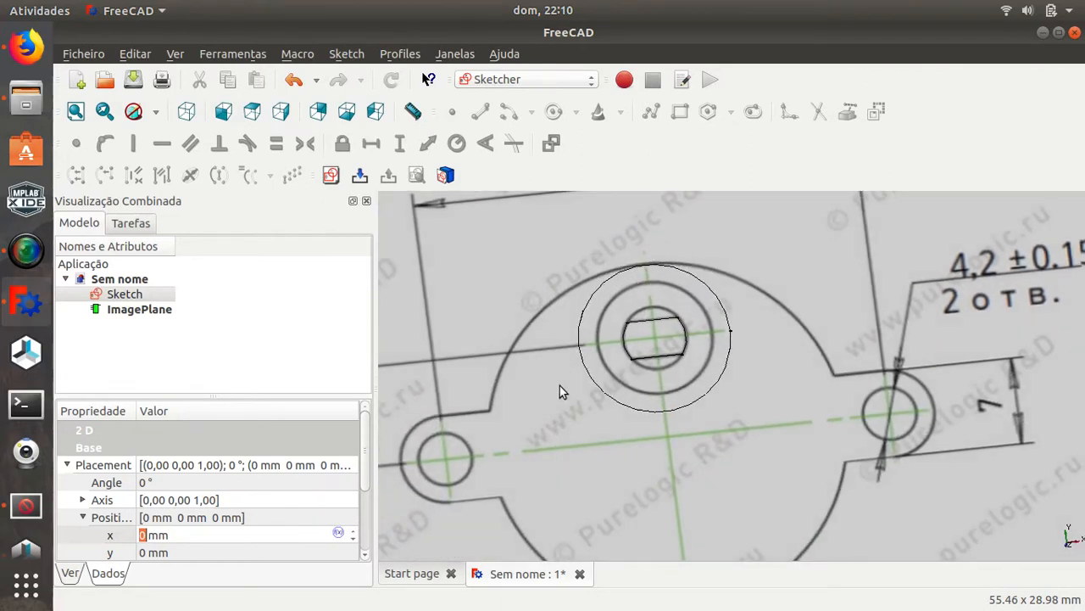
mouse_move(611, 242)
middle_mouse_down()
mouse_move(659, 450)
mouse_move(637, 419)
mouse_move(650, 442)
middle_mouse_up()
middle_click_drag(671, 234, 663, 302)
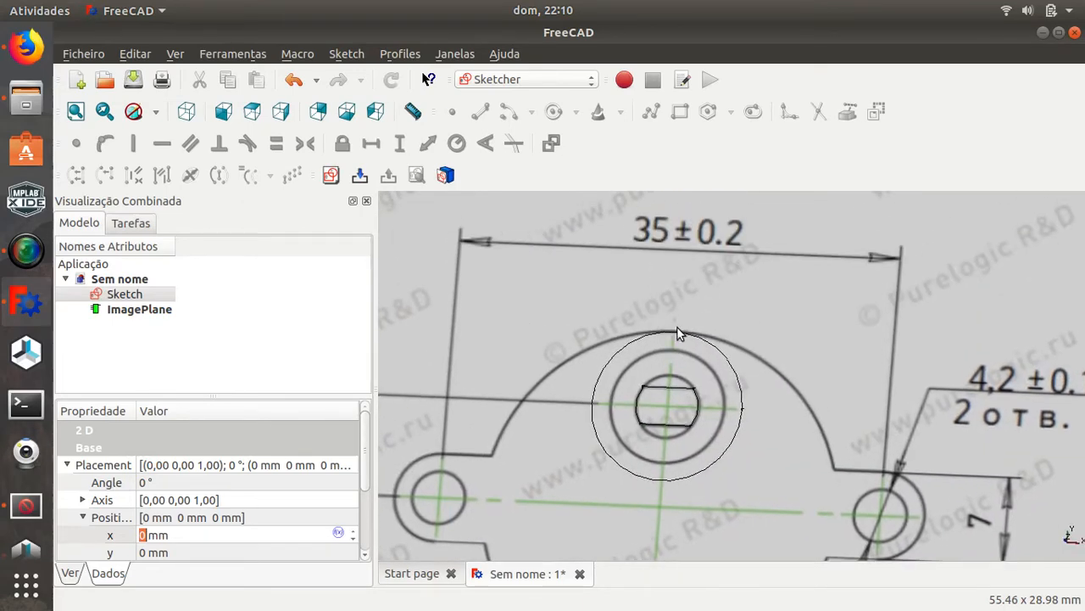
left_click(480, 79)
left_click(504, 215)
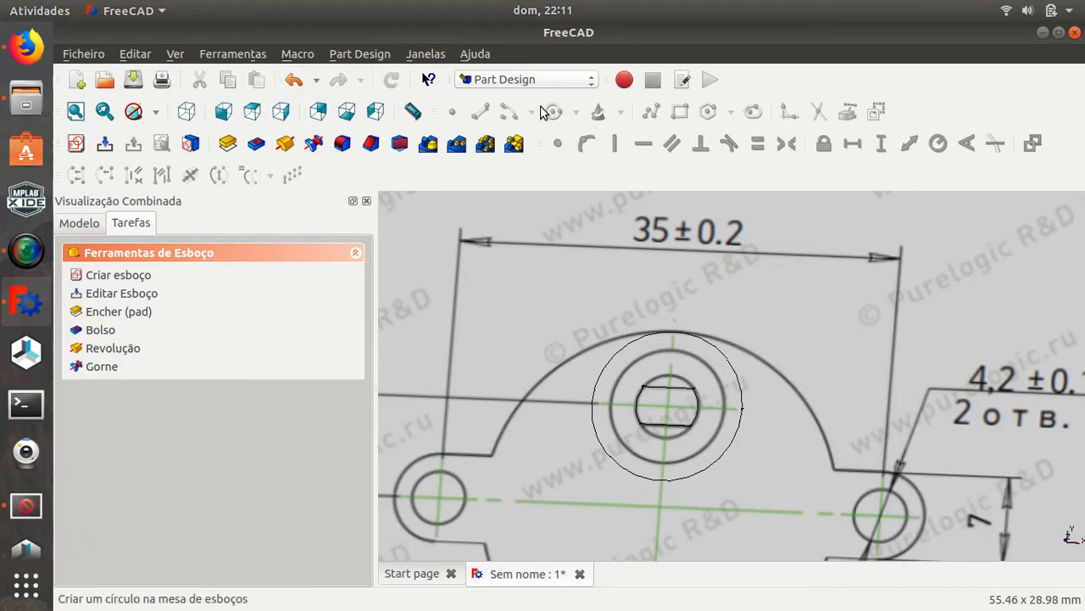
left_click(365, 54)
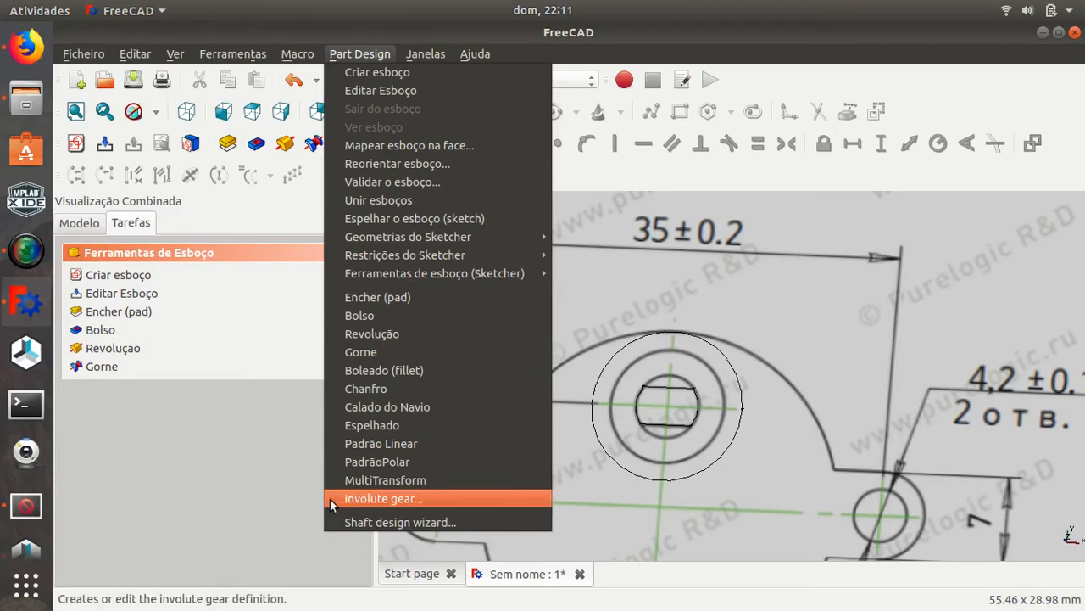
left_click(373, 499)
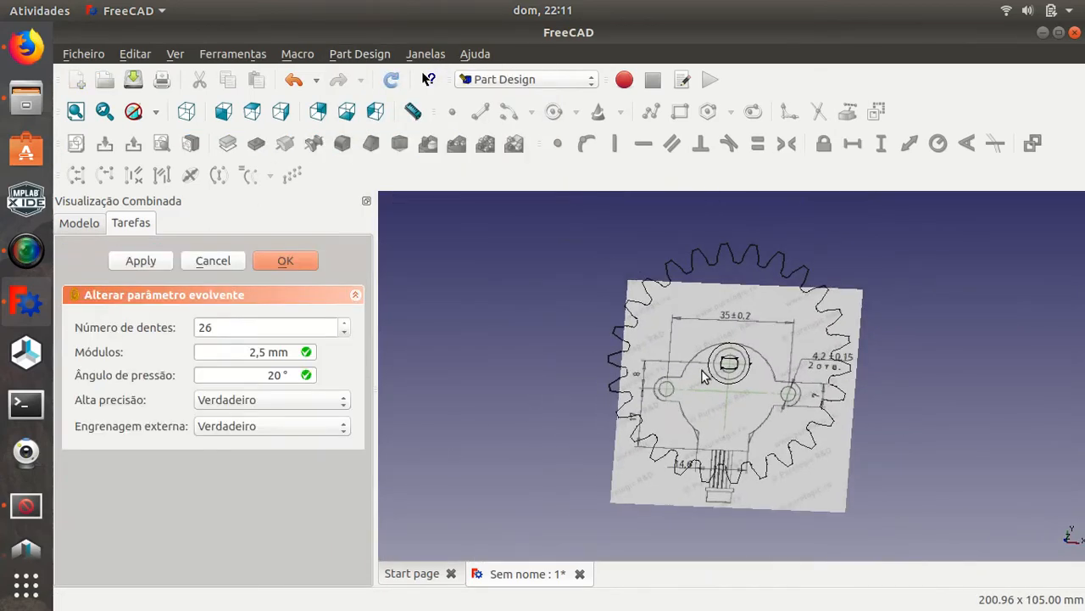
Set the image plane's transparency to 50 in its view properties
scroll(618, 371, "up", 3)
scroll(575, 397, "down", 3)
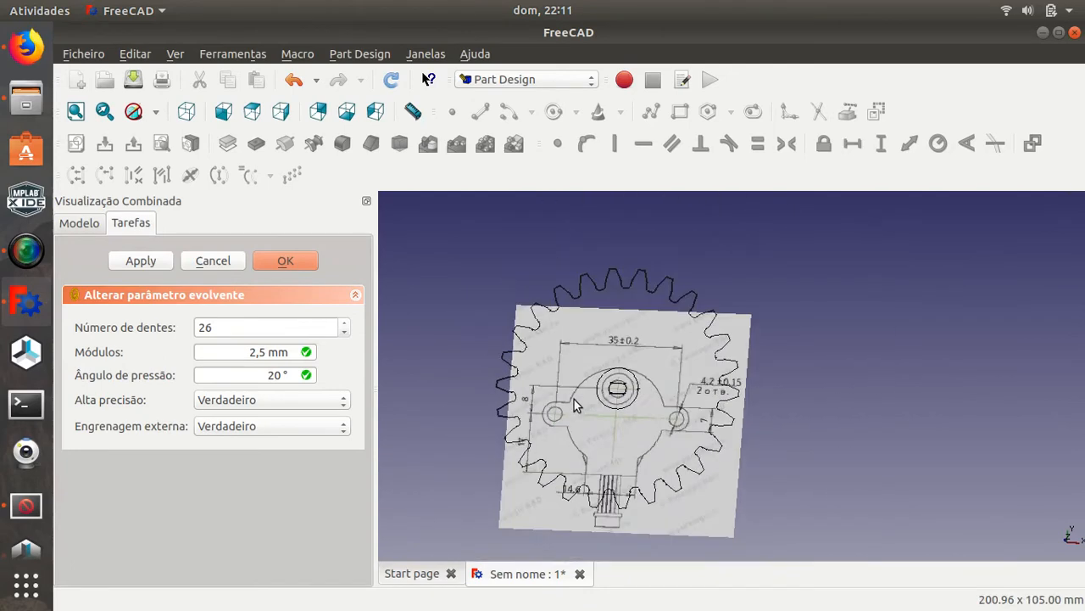
middle_click_drag(625, 422, 536, 407)
left_click(79, 222)
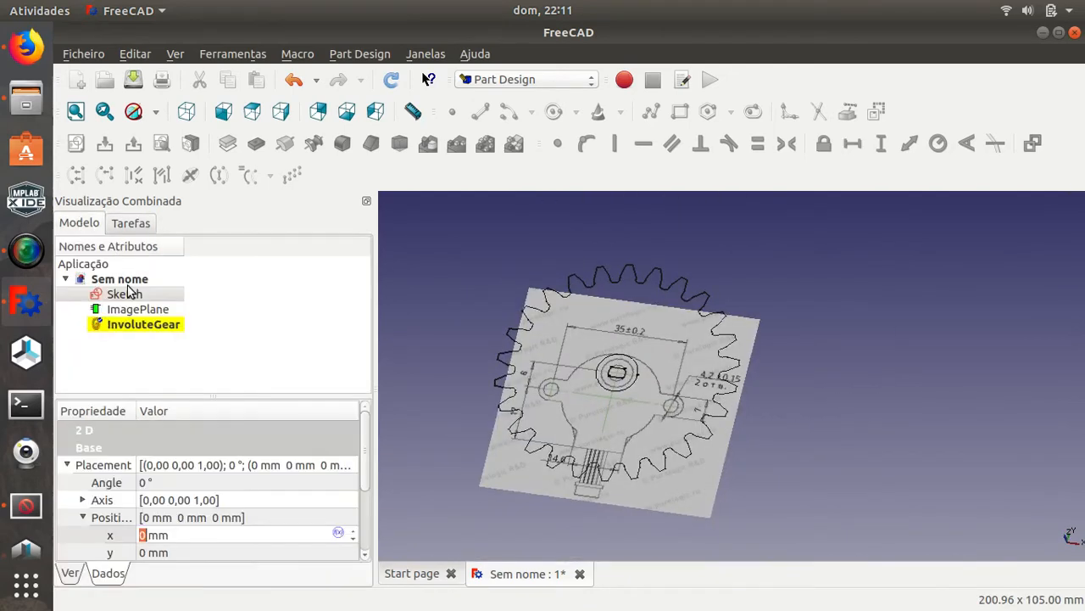
left_click(119, 329)
left_click_drag(368, 446, 368, 513)
left_click(111, 312)
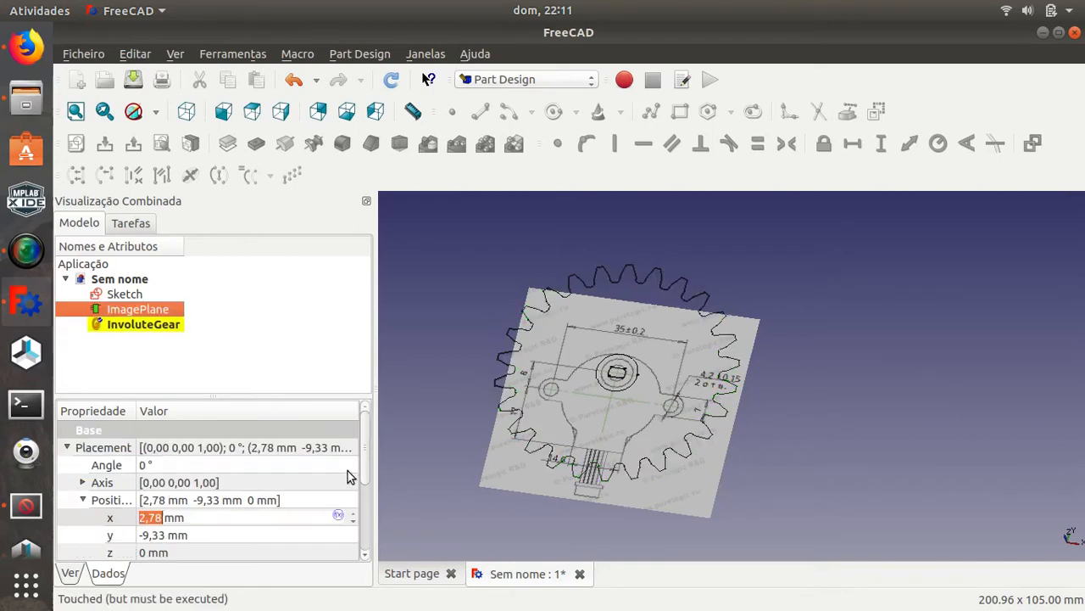
left_click_drag(368, 460, 371, 538)
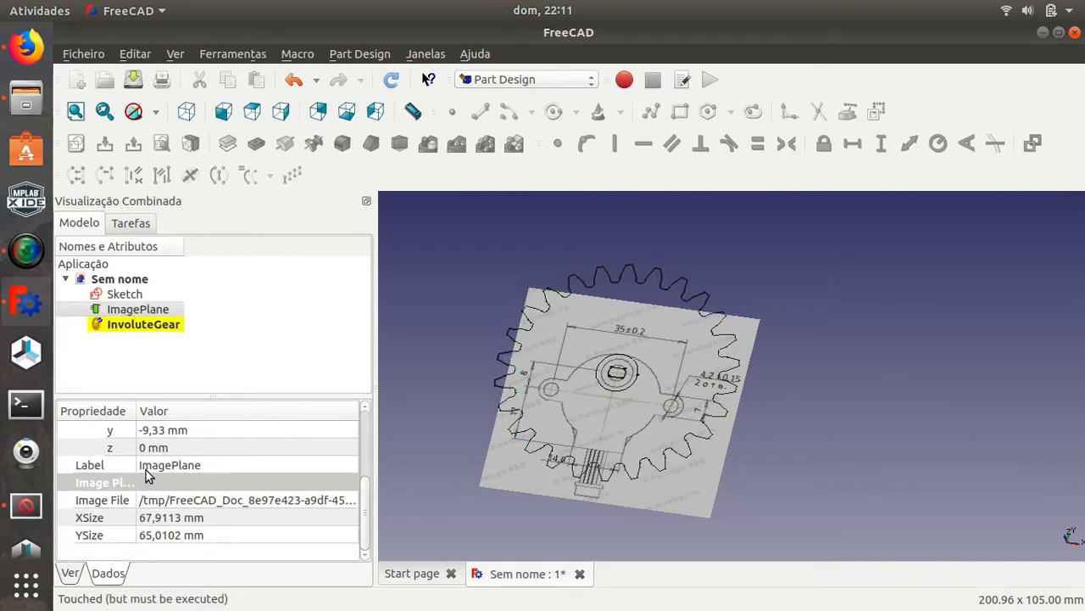
left_click(76, 573)
left_click(155, 521)
left_click(158, 522)
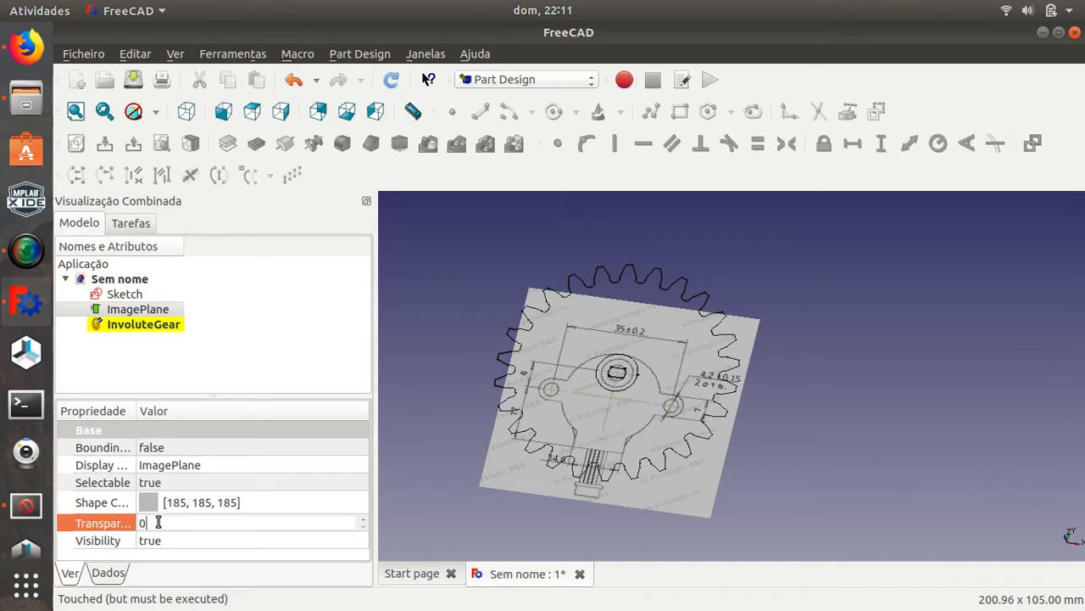
double_click(157, 523)
type("50")
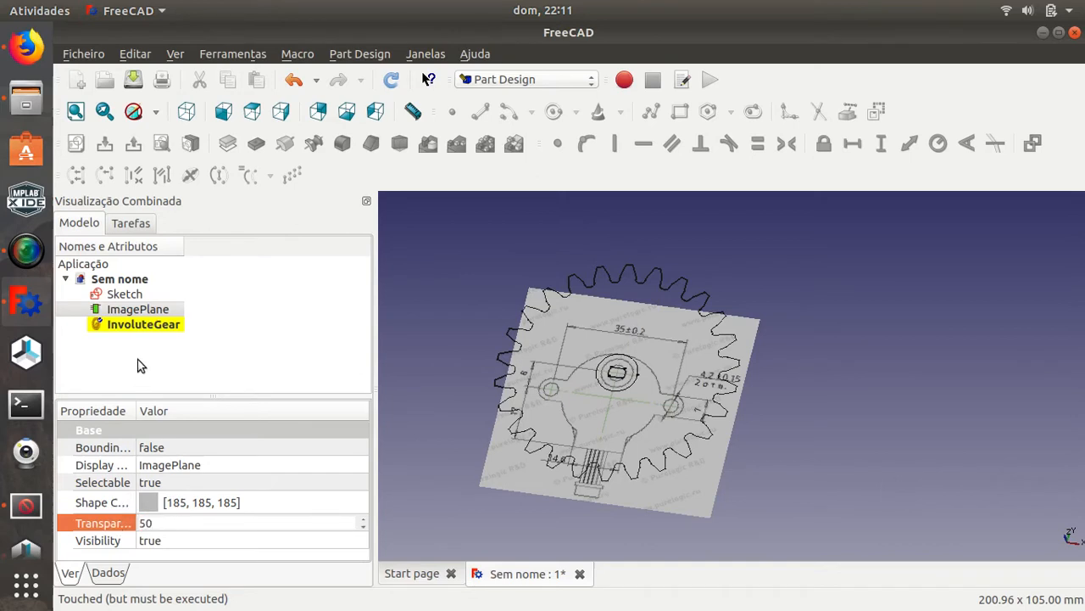
Highlight the sketch for comparison and set the involute gear's module to 1,5 mm
left_click(117, 297)
middle_click_drag(506, 377, 541, 393)
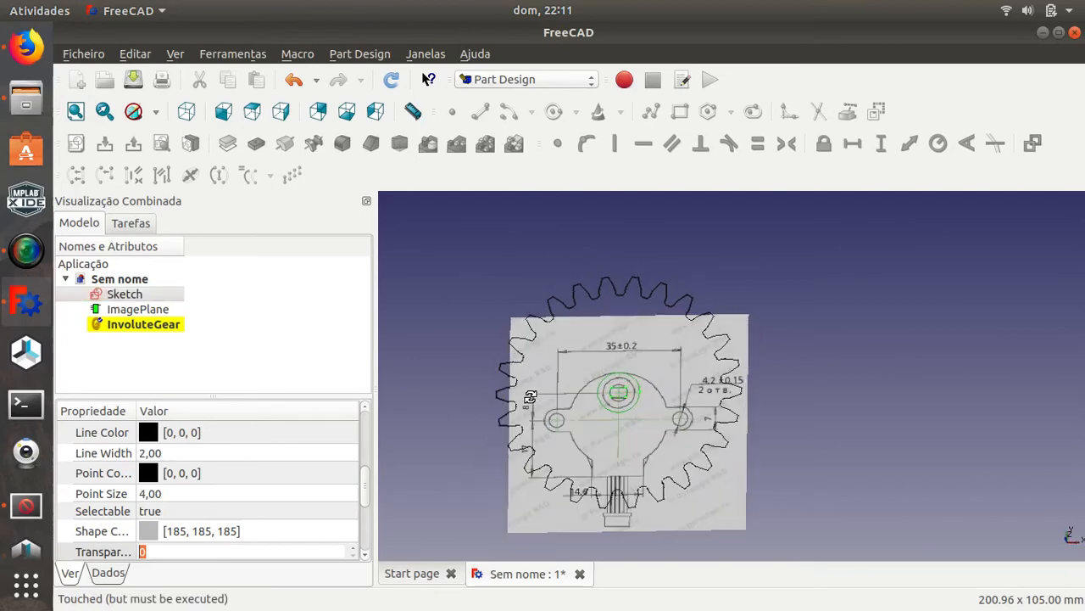
scroll(543, 394, "up", 4)
middle_click_drag(697, 426, 610, 423)
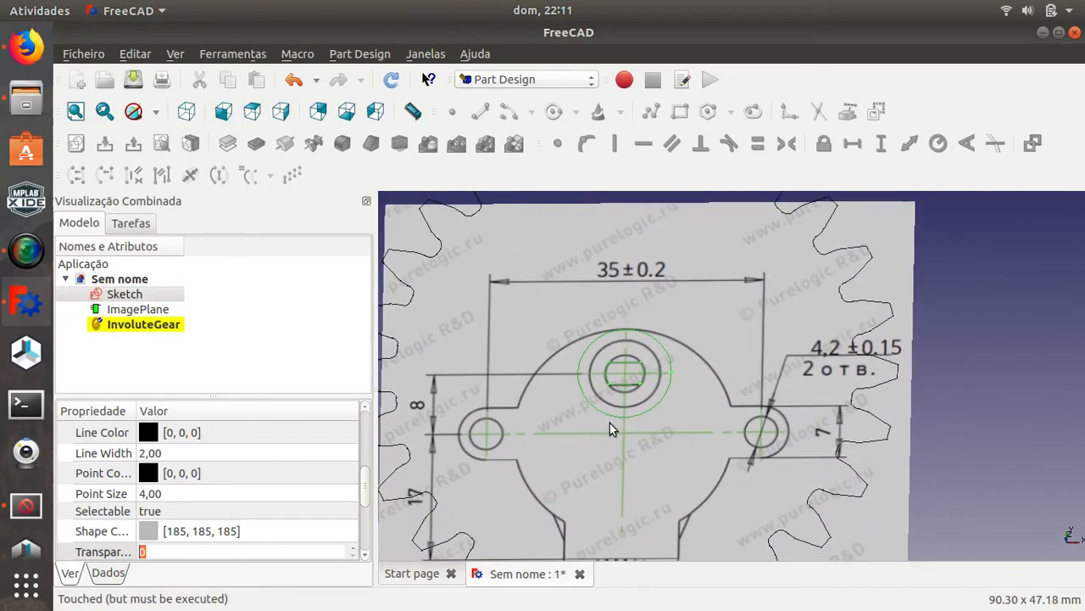
middle_click_drag(552, 451, 548, 446)
middle_click_drag(588, 344, 601, 441)
left_click(136, 226)
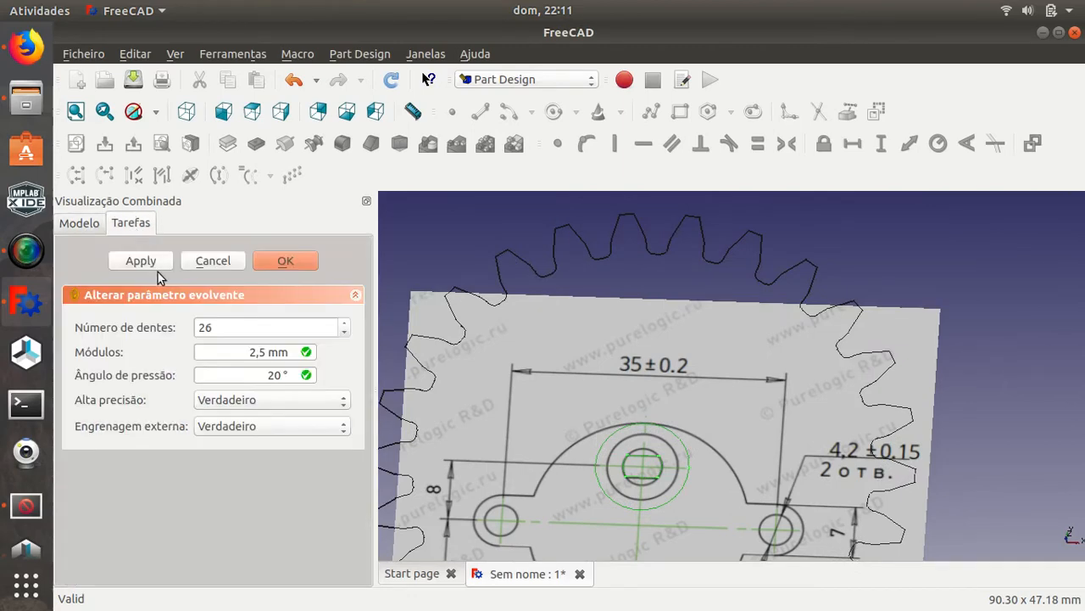
left_click(257, 351)
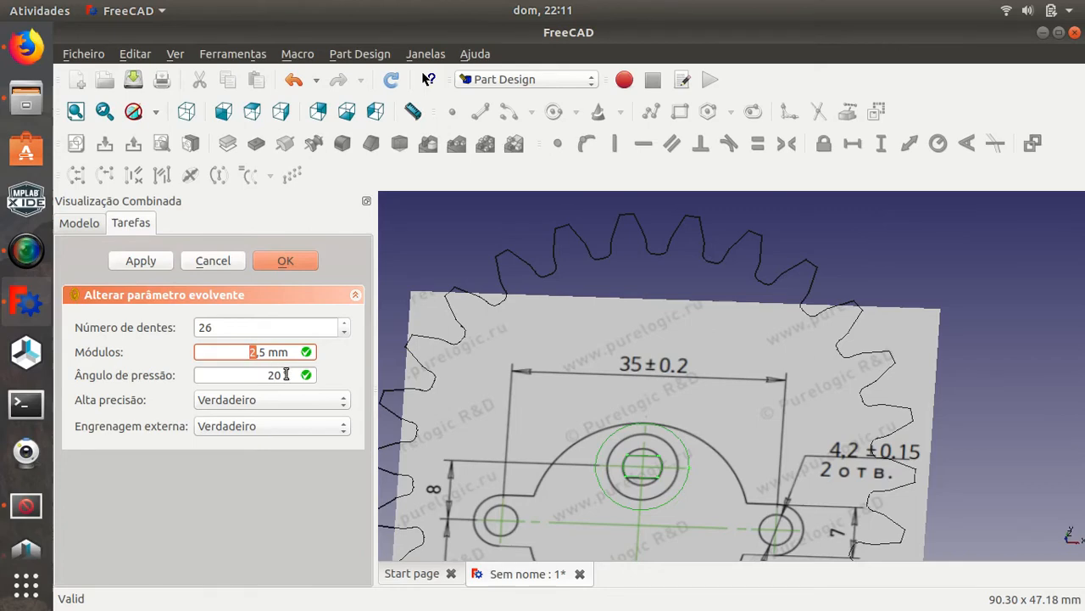
type("1")
scroll(685, 339, "up", 3)
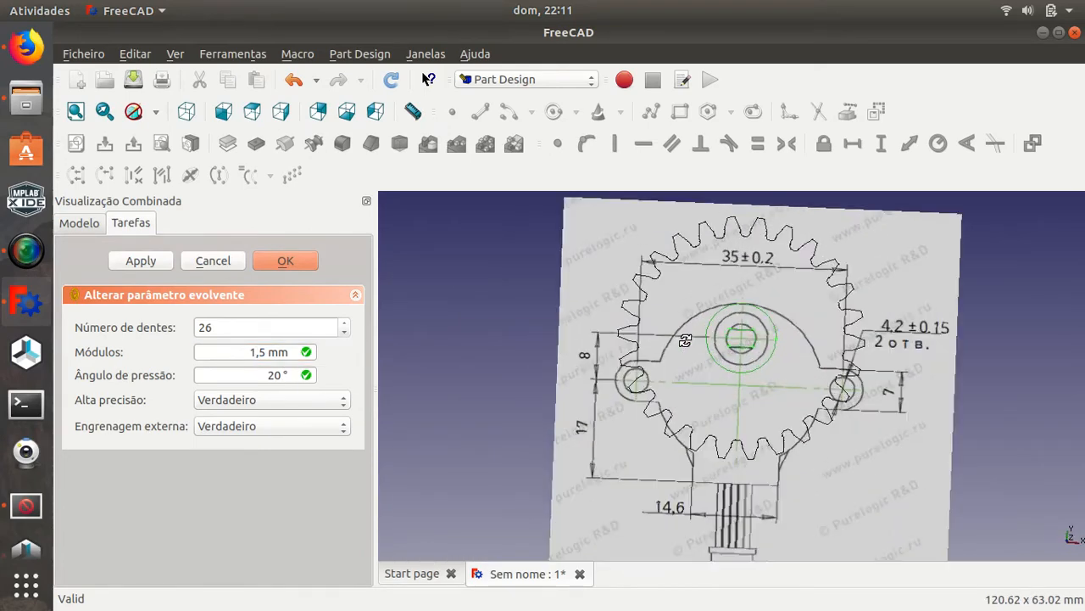
scroll(685, 339, "up", 4)
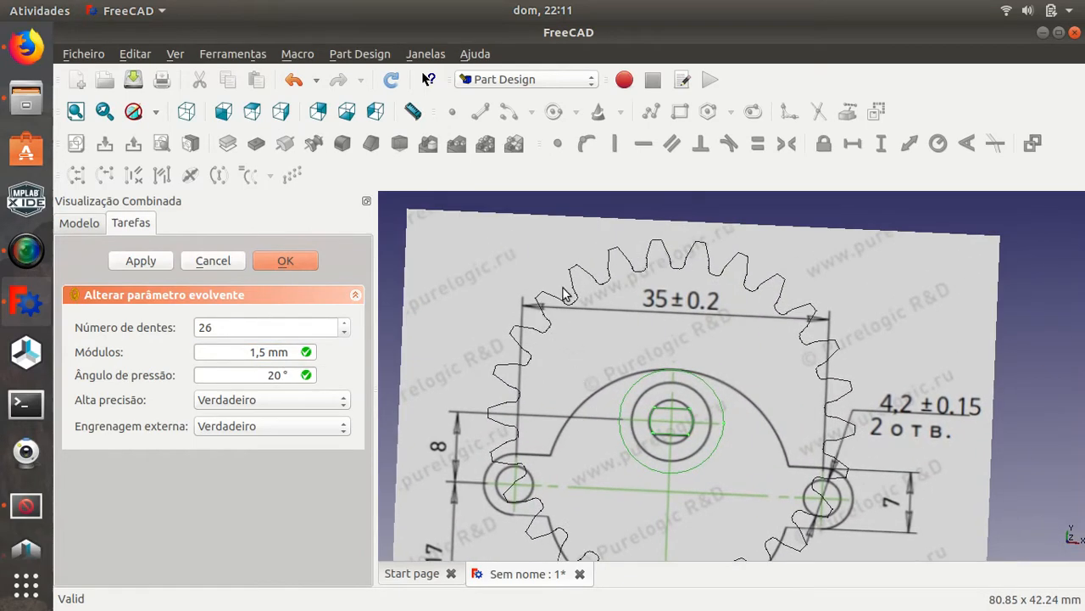
Try 11 teeth on the involute gear and compare its tooth roots with the sketch circle around the motor shaft
double_click(215, 330)
type("11")
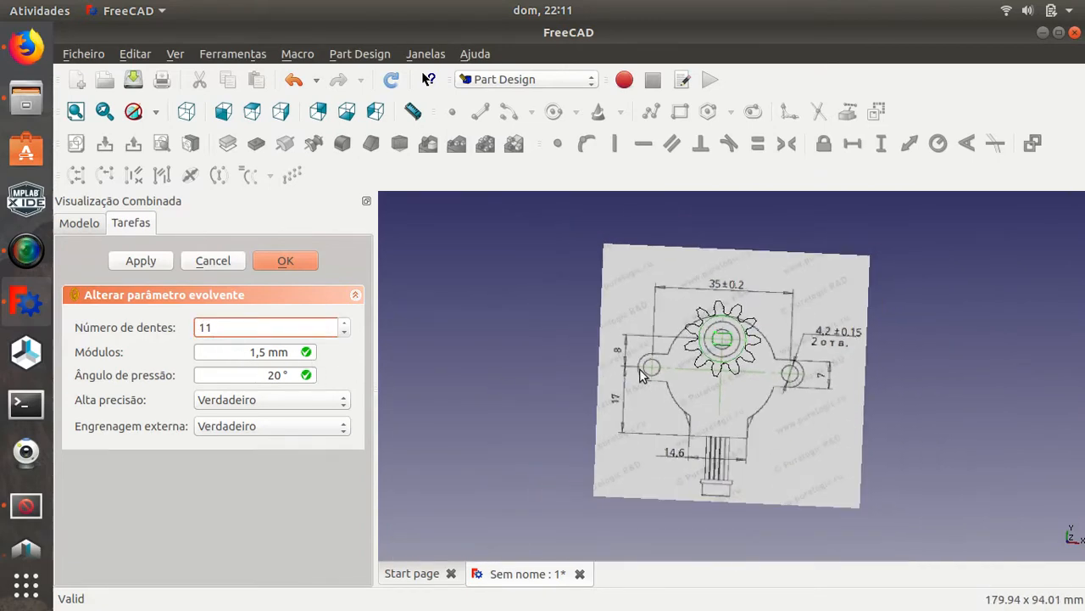
scroll(721, 365, "up", 6)
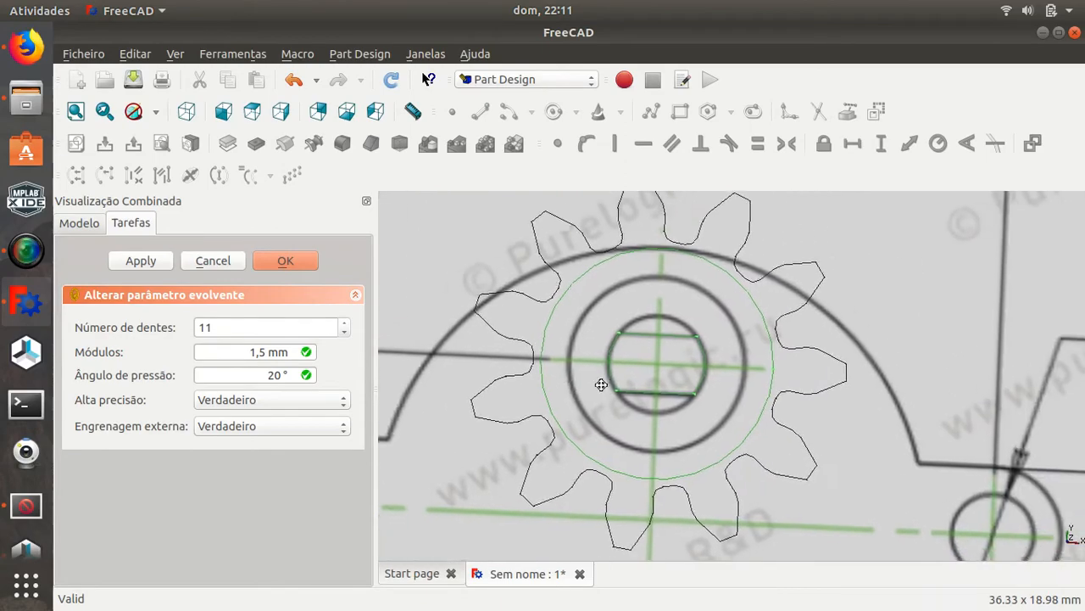
mouse_move(601, 385)
middle_mouse_down()
mouse_move(586, 392)
mouse_move(678, 370)
mouse_move(626, 383)
mouse_move(555, 358)
mouse_move(555, 294)
mouse_move(581, 364)
mouse_move(633, 399)
mouse_move(618, 397)
mouse_move(611, 331)
mouse_move(567, 356)
mouse_move(582, 387)
middle_mouse_up()
scroll(620, 356, "up", 5)
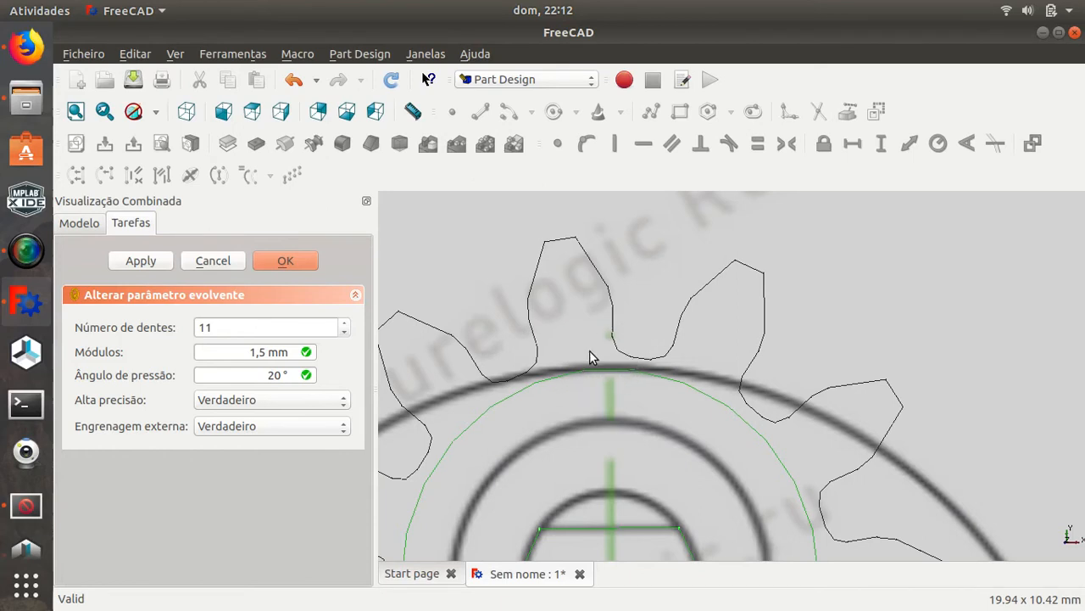
middle_click_drag(610, 420, 583, 376)
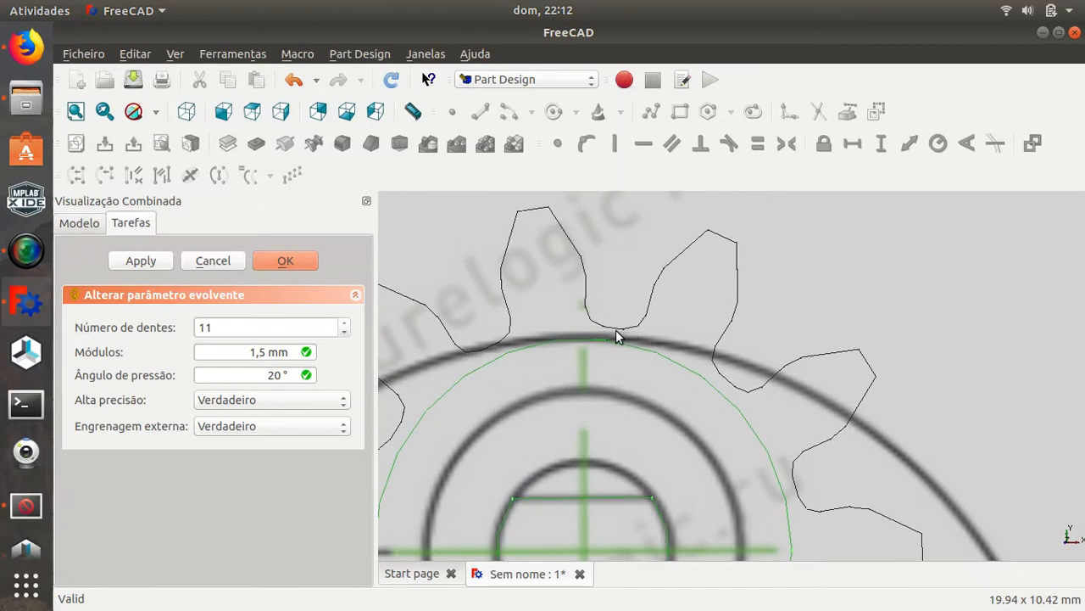
scroll(607, 320, "down", 3)
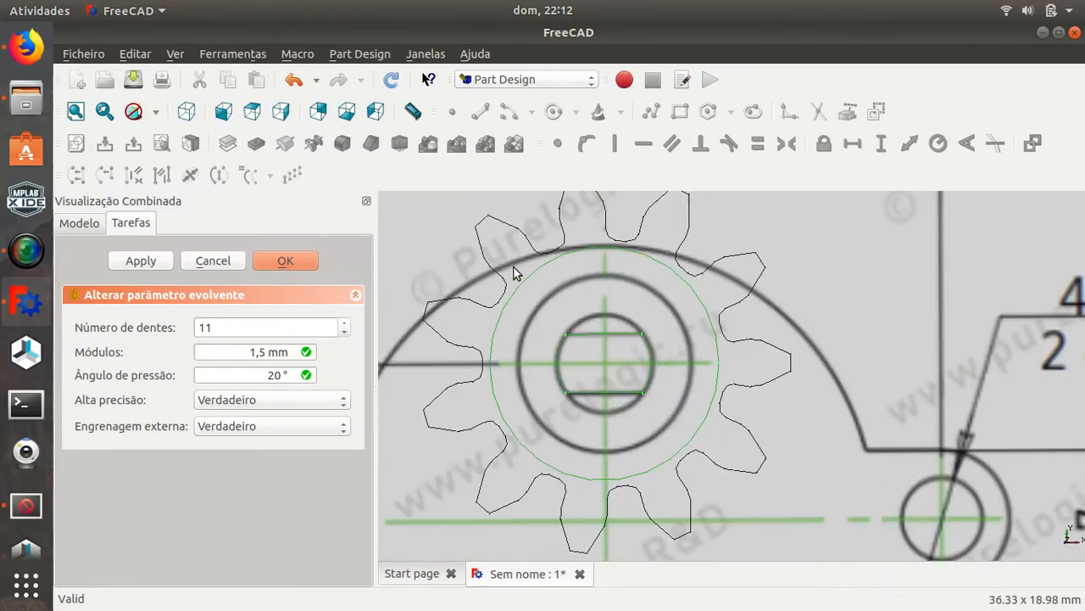
Change the involute gear's number of teeth to 12 and check the clearance around the sketch circle
left_click(212, 329)
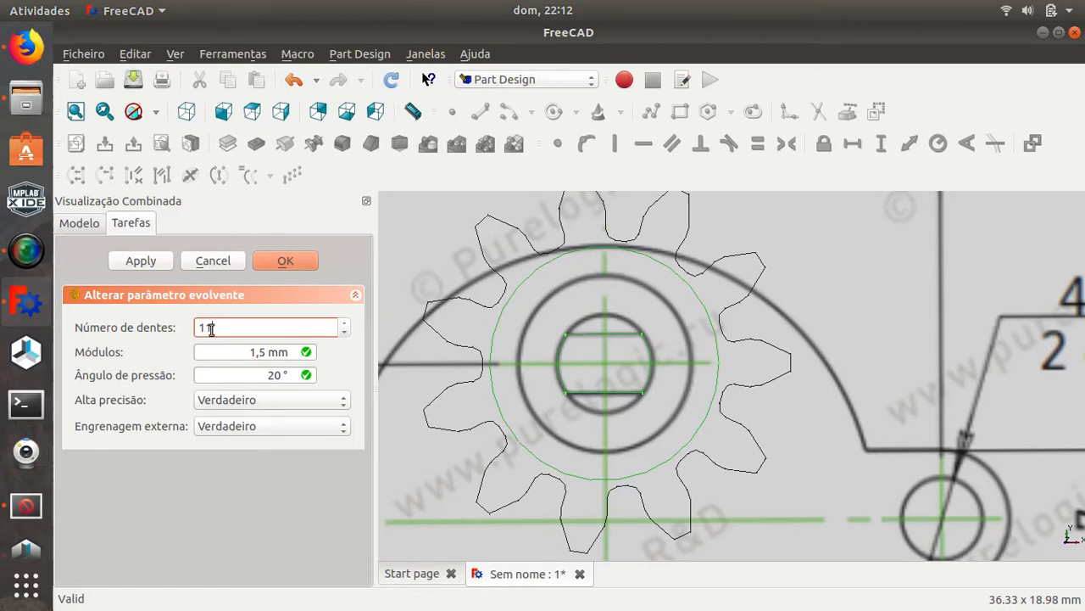
type("2")
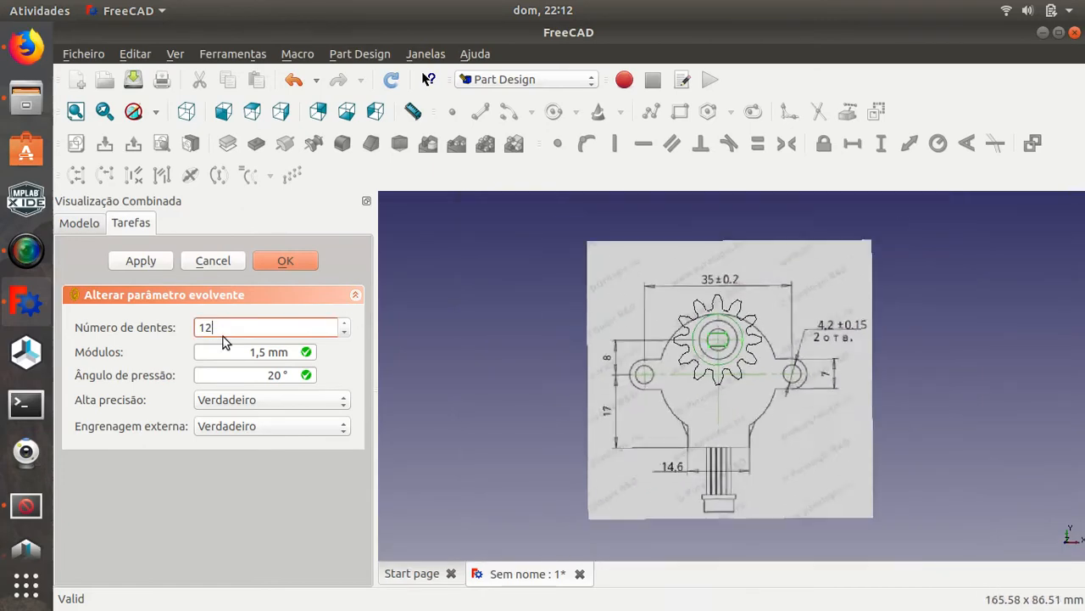
middle_click_drag(710, 312, 719, 322)
scroll(725, 329, "up", 5)
scroll(731, 329, "up", 3)
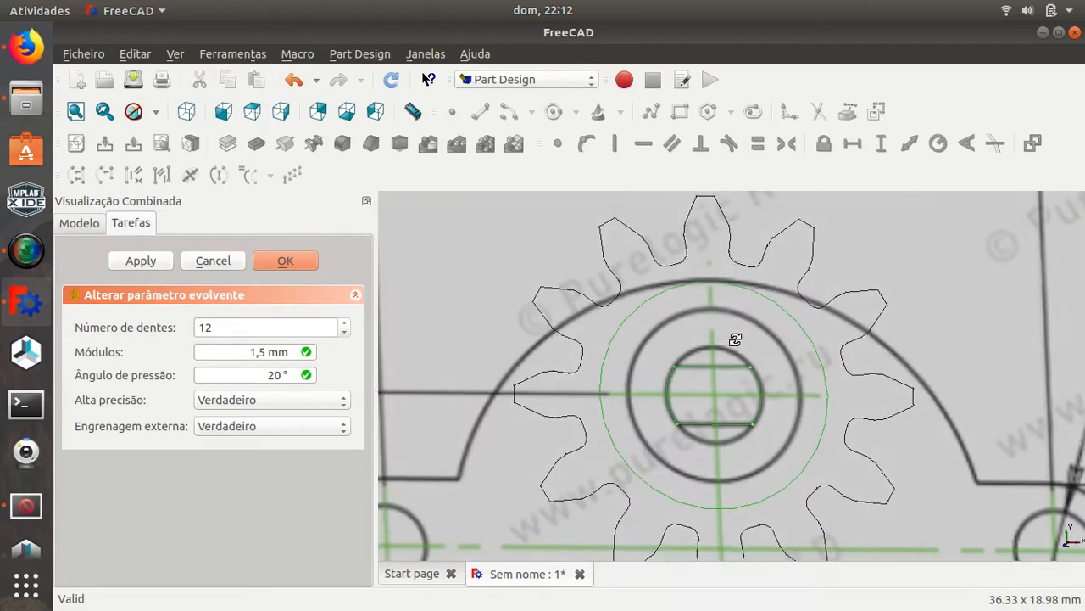
middle_click_drag(710, 410, 717, 429)
scroll(734, 434, "down", 10)
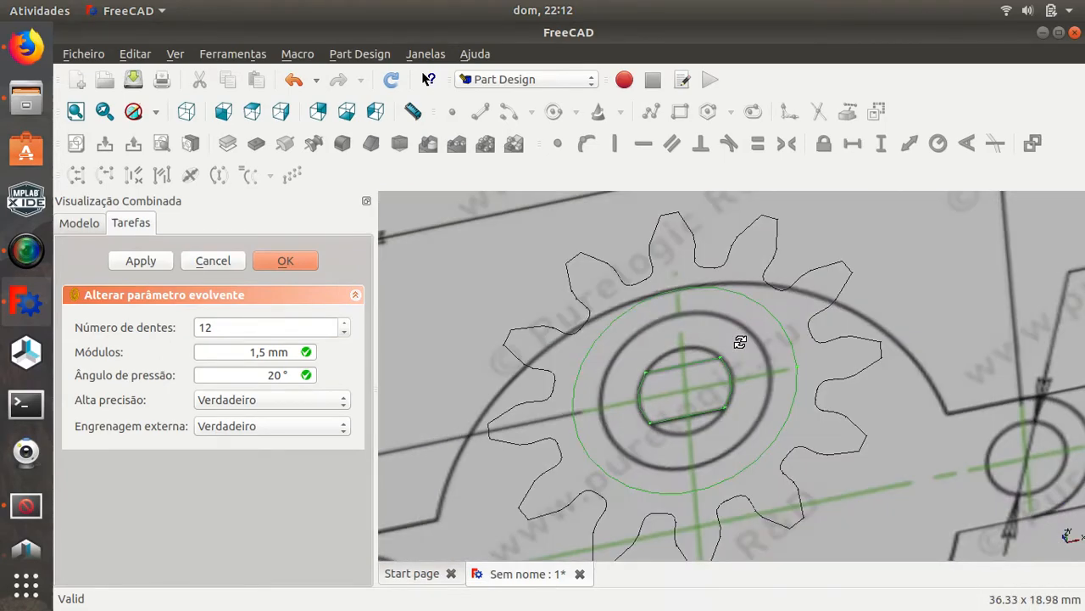
middle_click_drag(749, 467, 734, 405)
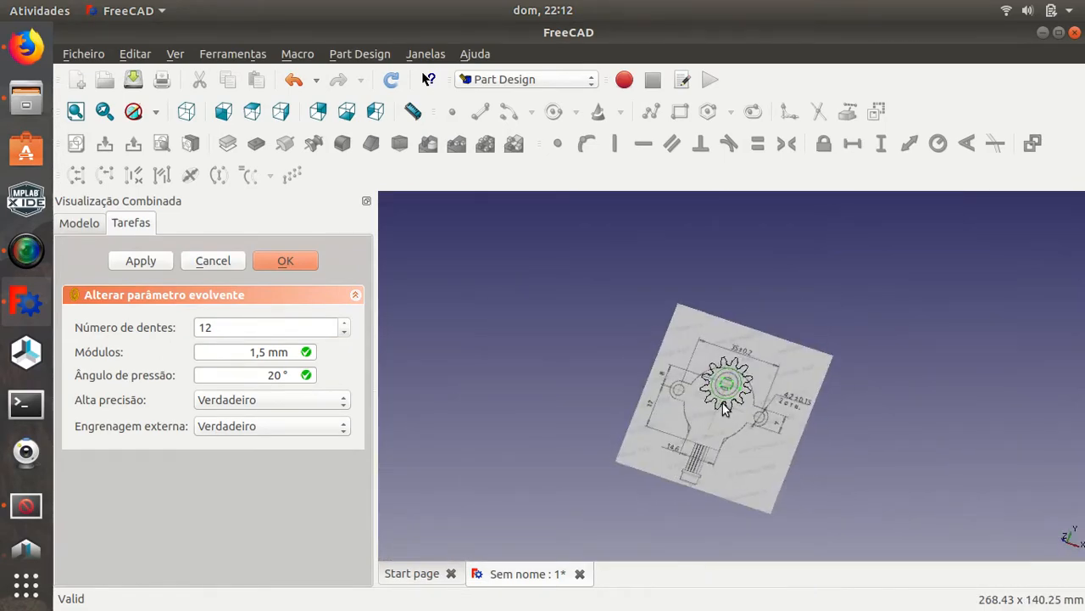
Try 22 and 24 teeth on the involute gear and compare its size with the motor's mounting holes
scroll(731, 394, "up", 8)
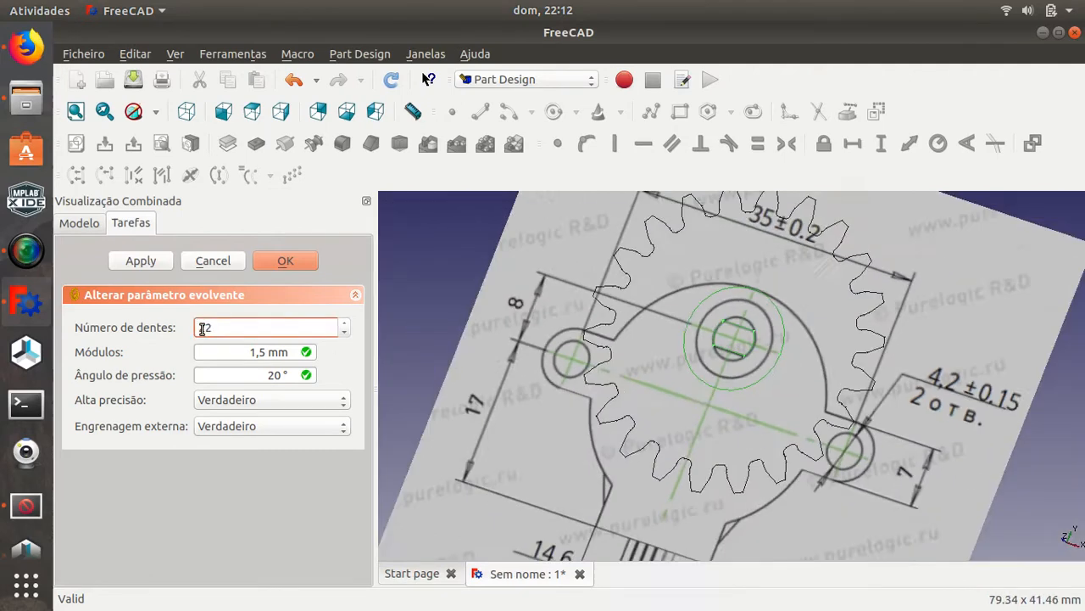
scroll(717, 339, "up", 5)
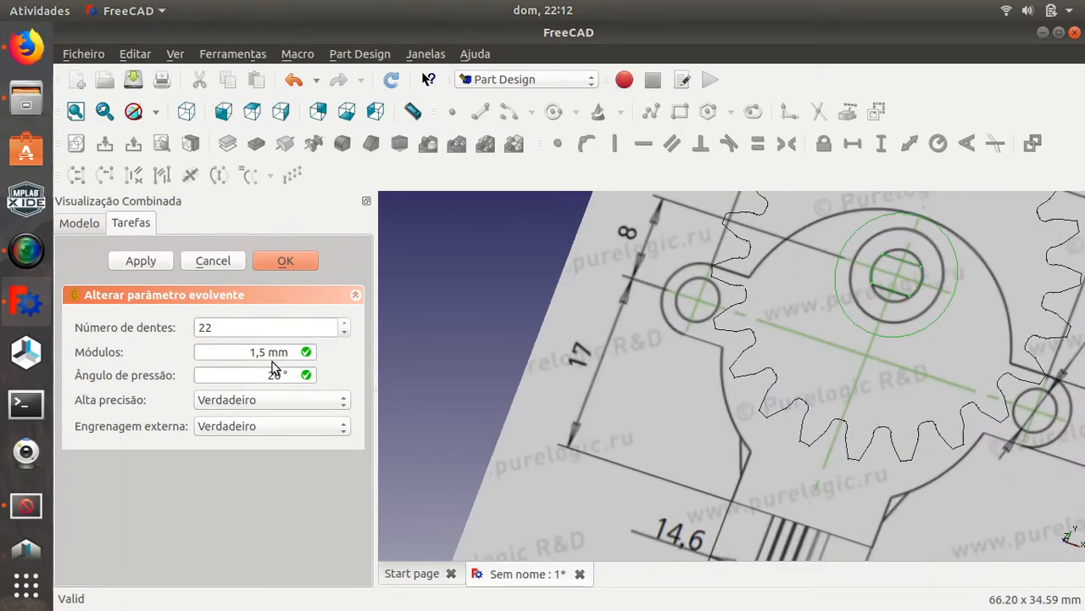
left_click(217, 328)
type("4")
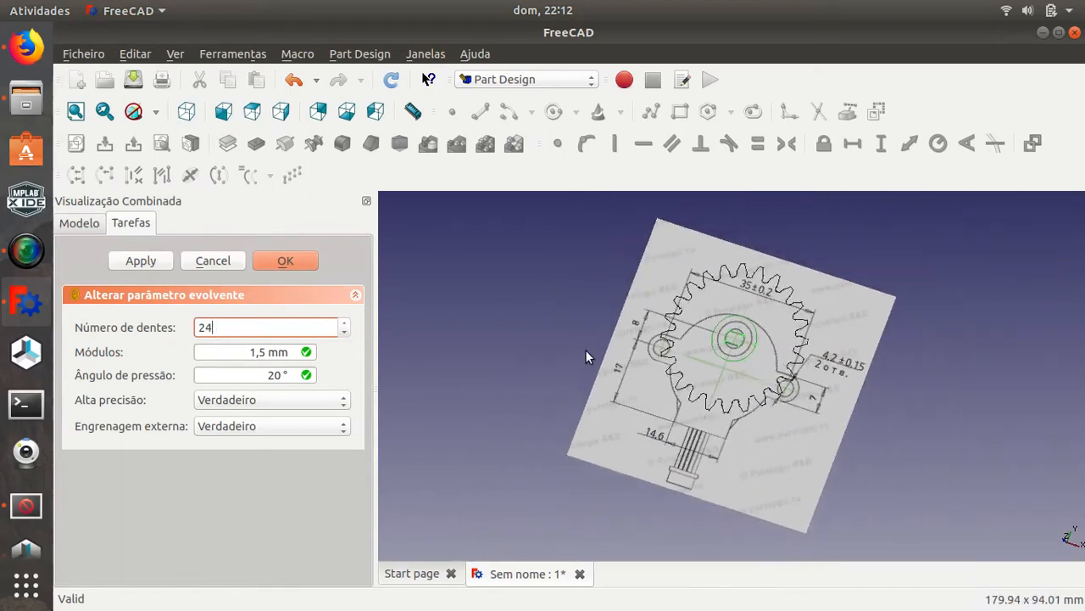
scroll(713, 352, "up", 6)
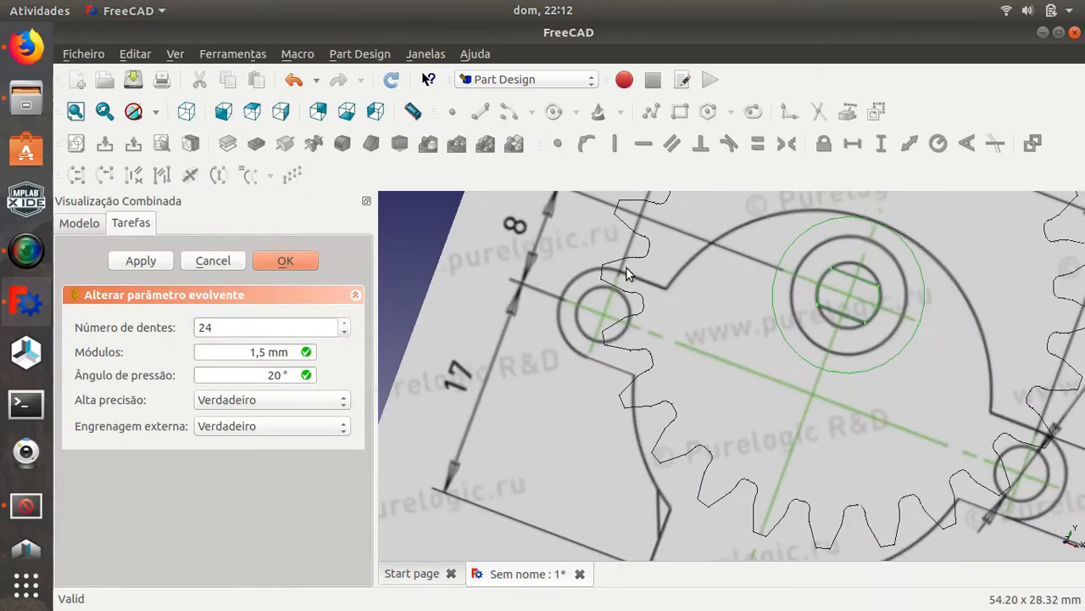
scroll(713, 363, "down", 6)
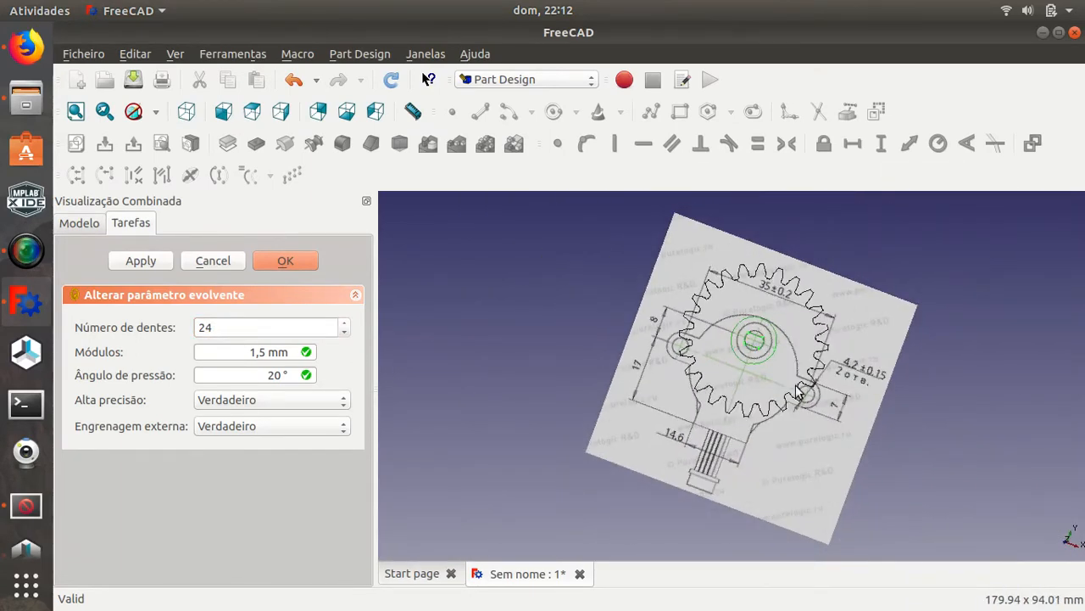
scroll(704, 378, "up", 3)
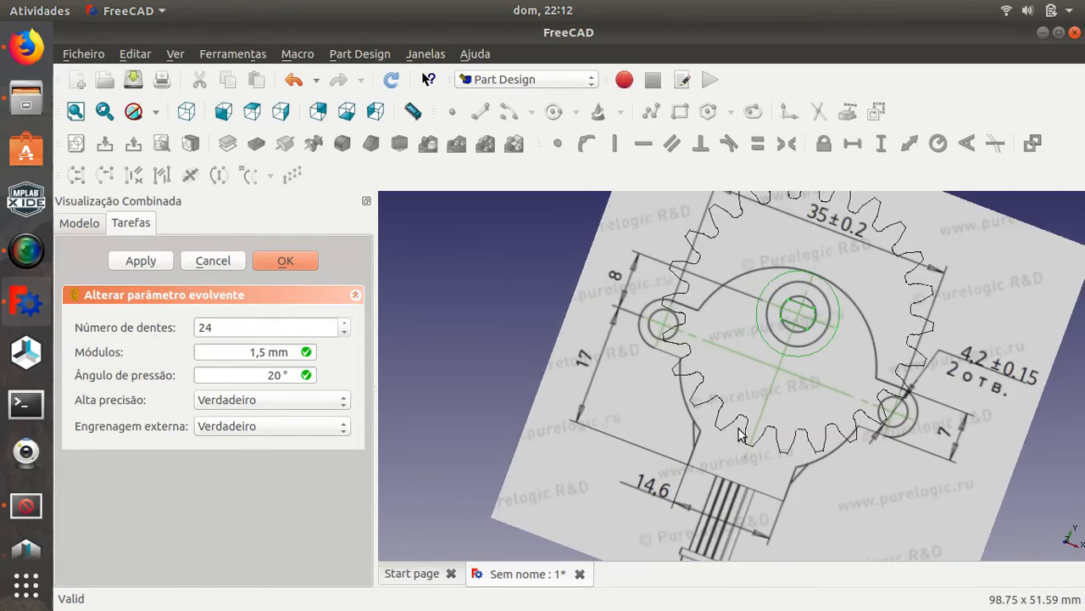
middle_click_drag(742, 434, 715, 409)
scroll(715, 409, "up", 2)
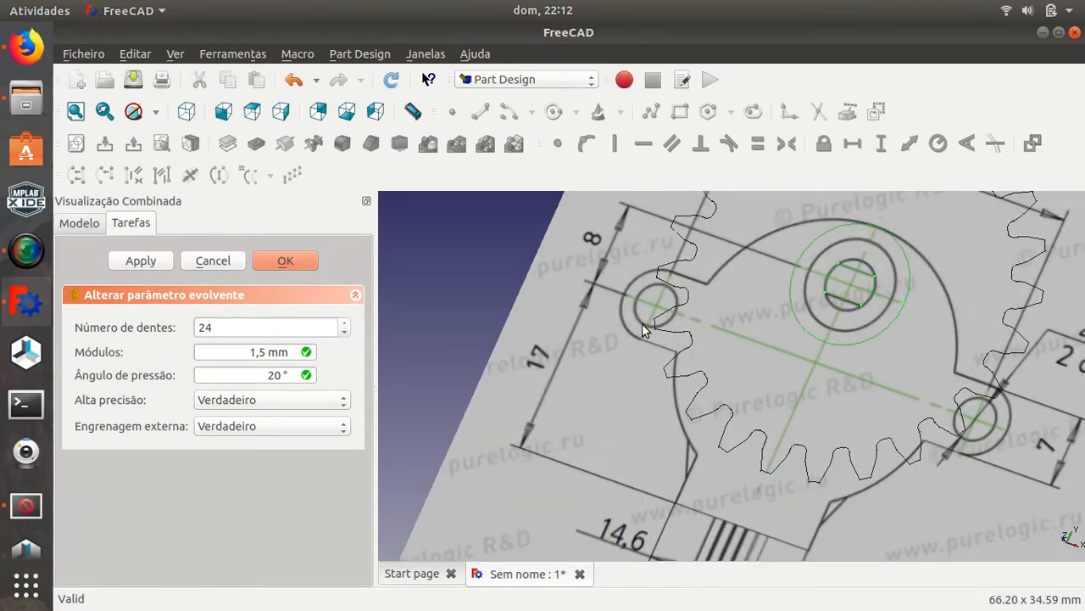
Set the involute gear back to 12 teeth, check it against the motor drawing and accept the gear parameters
left_click(210, 329)
left_click_drag(211, 329, 199, 331)
type("1")
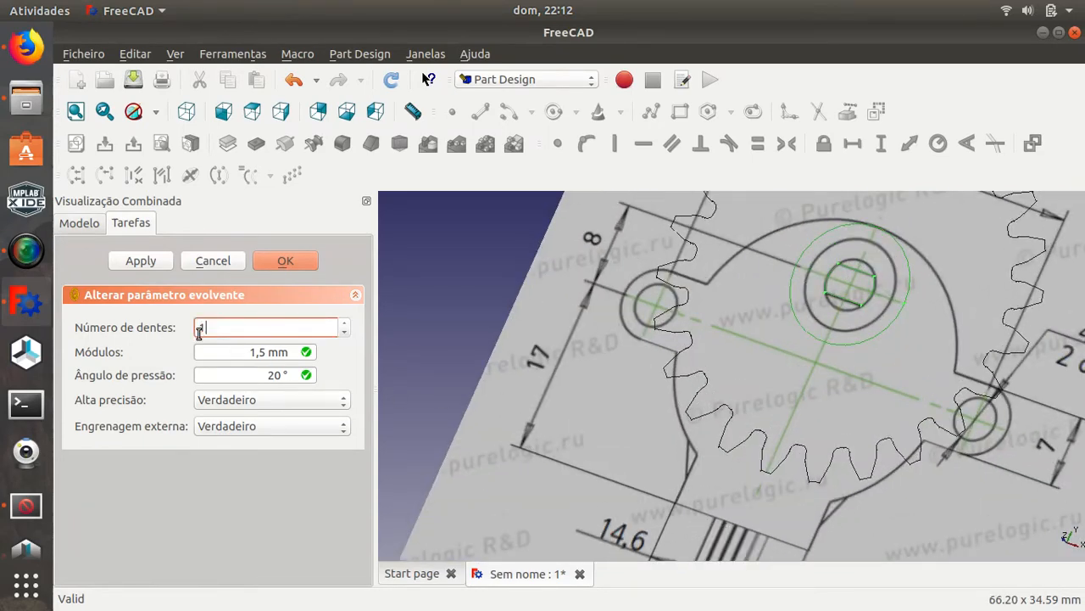
type("2")
middle_click_drag(551, 409, 647, 416)
scroll(731, 401, "up", 4)
mouse_move(732, 401)
middle_mouse_down()
mouse_move(665, 448)
mouse_move(654, 340)
mouse_move(665, 359)
middle_mouse_up()
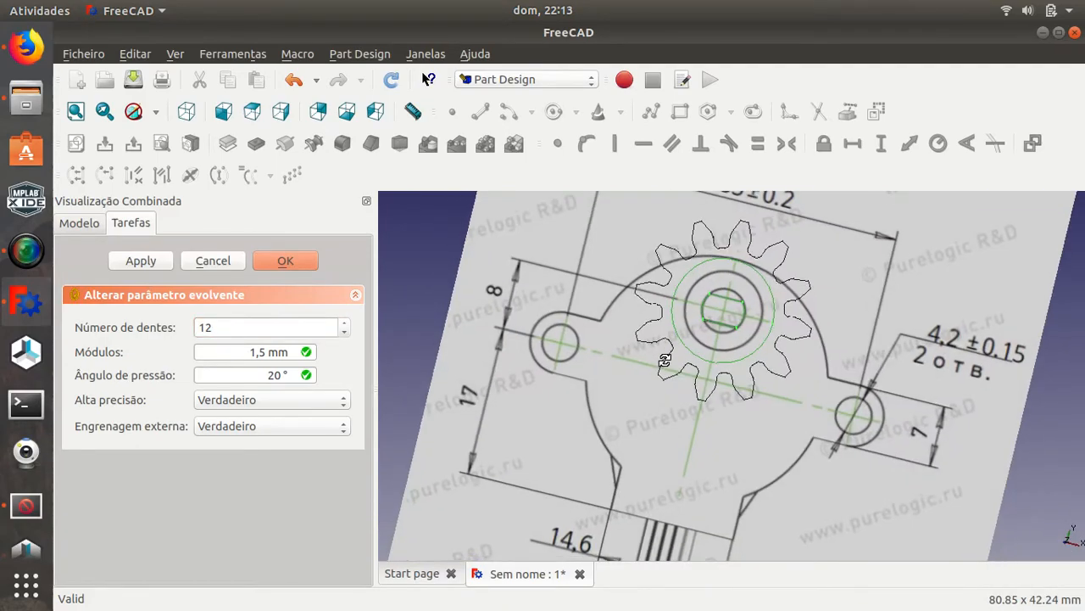
mouse_move(667, 506)
middle_mouse_down()
mouse_move(722, 518)
mouse_move(694, 514)
middle_mouse_up()
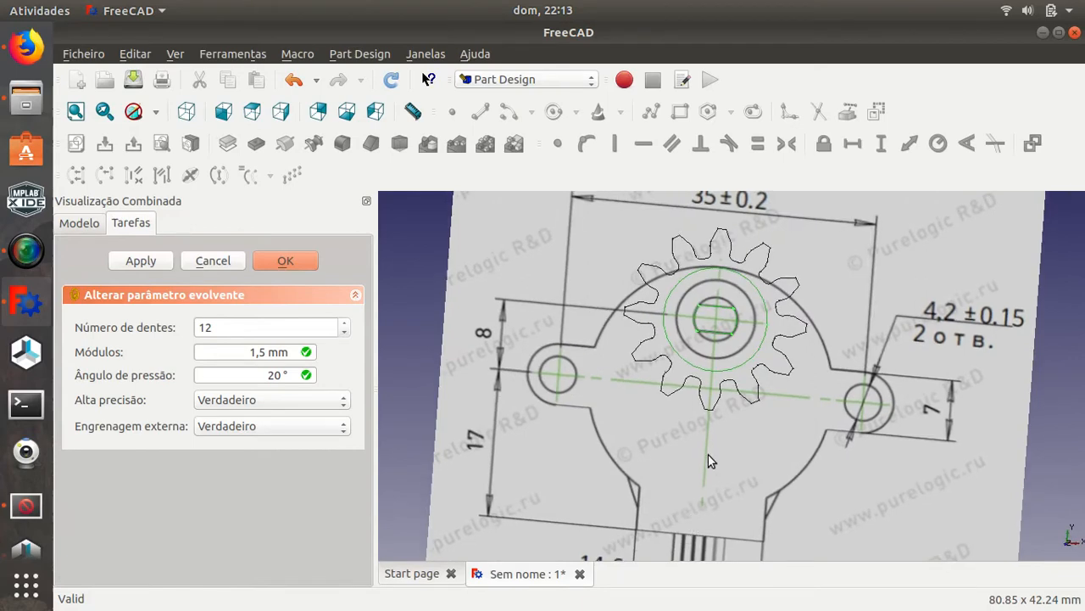
scroll(710, 461, "up", 3)
middle_click_drag(716, 364, 683, 477)
scroll(691, 424, "down", 5)
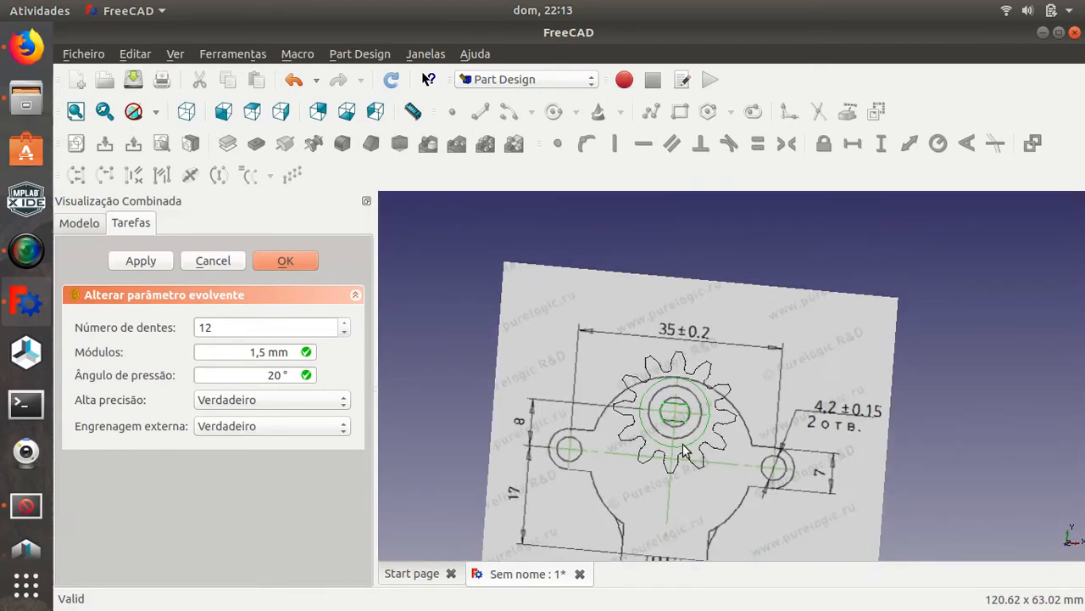
scroll(665, 465, "up", 2)
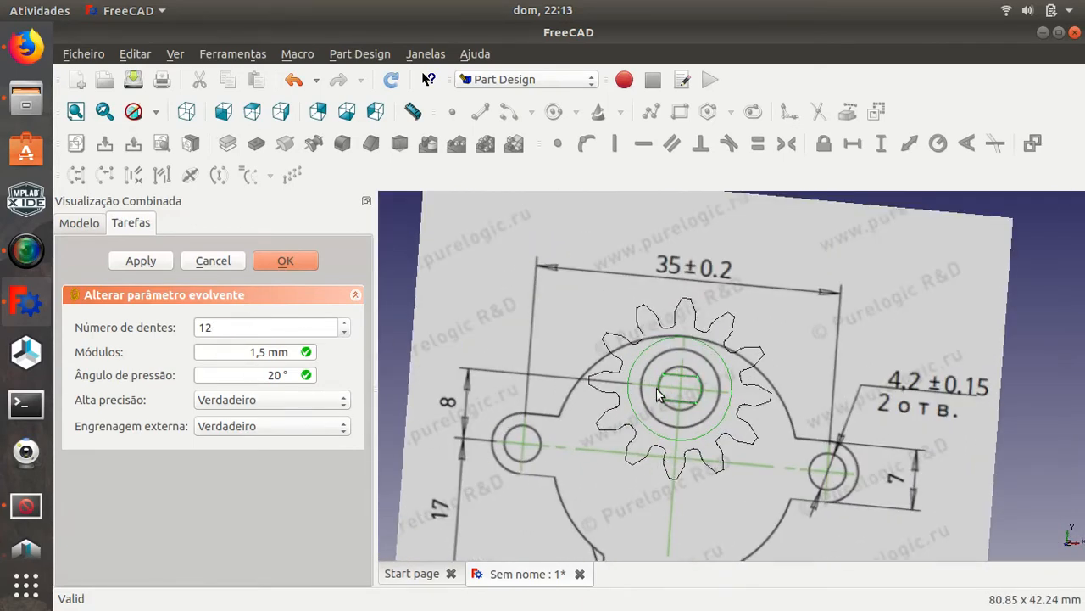
scroll(691, 339, "up", 2)
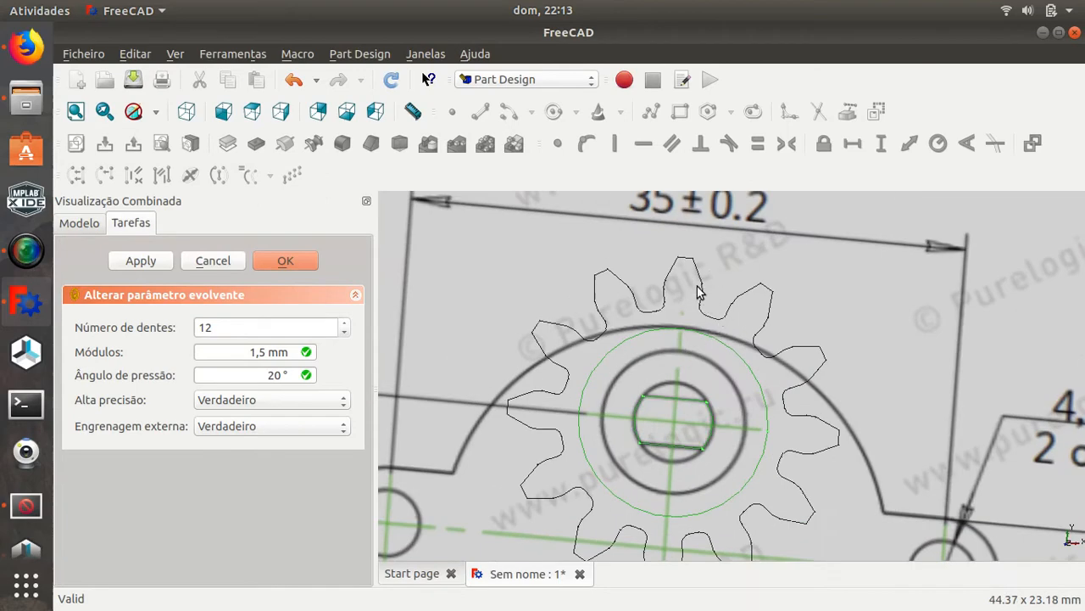
scroll(699, 371, "down", 2)
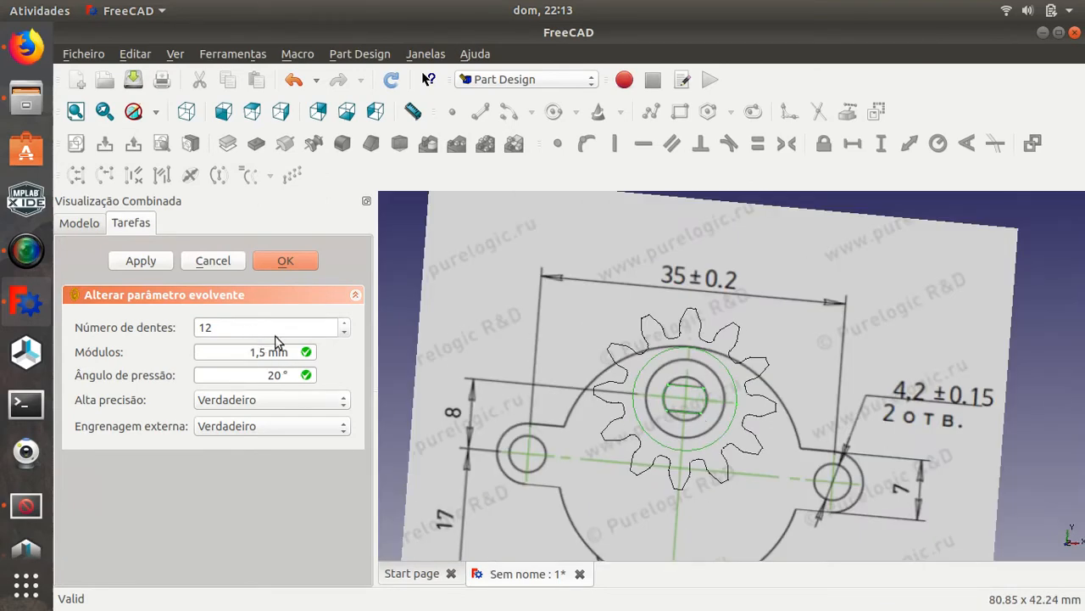
left_click(284, 259)
middle_click_drag(618, 482, 642, 465)
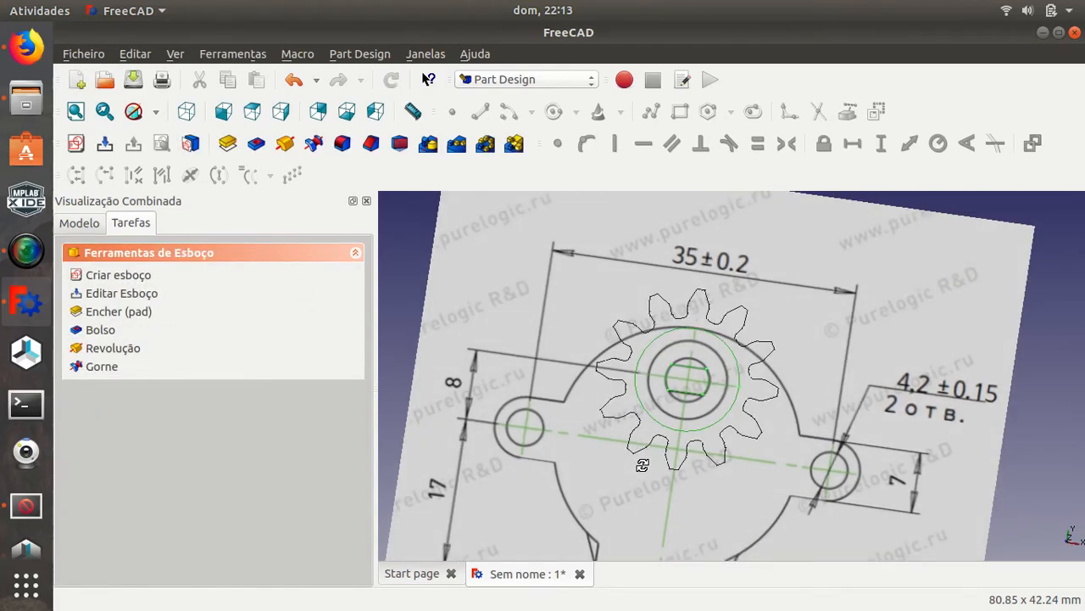
Pad the involute gear profile by 5,5 mm, consulting the shaft dimensions in the 28BYJ-48 datasheet in Firefox
left_click(79, 223)
mouse_move(710, 465)
middle_mouse_down()
mouse_move(729, 443)
mouse_move(719, 449)
middle_mouse_up()
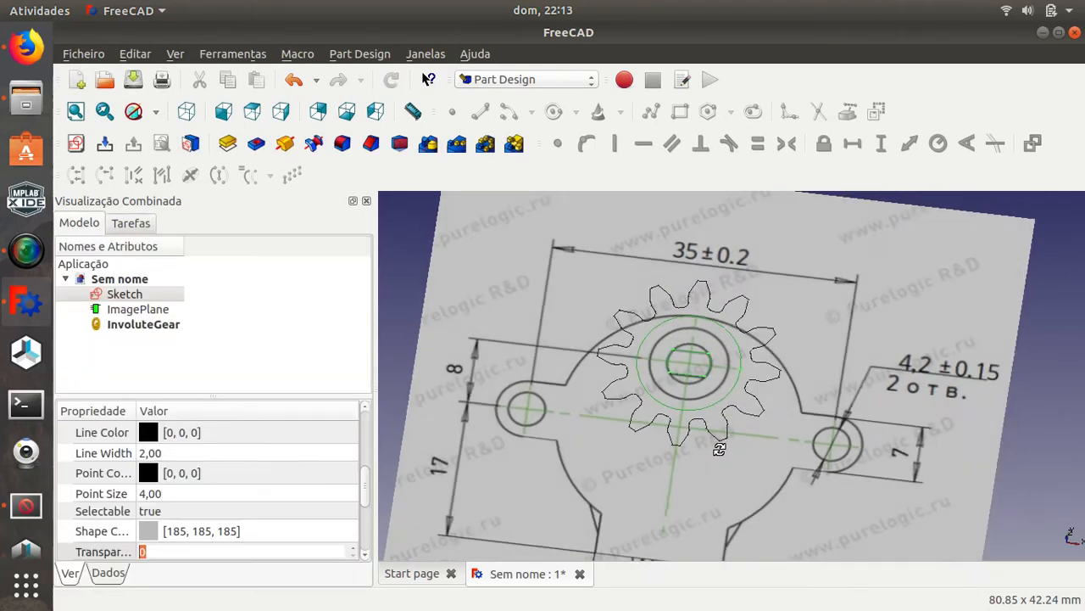
left_click(119, 331)
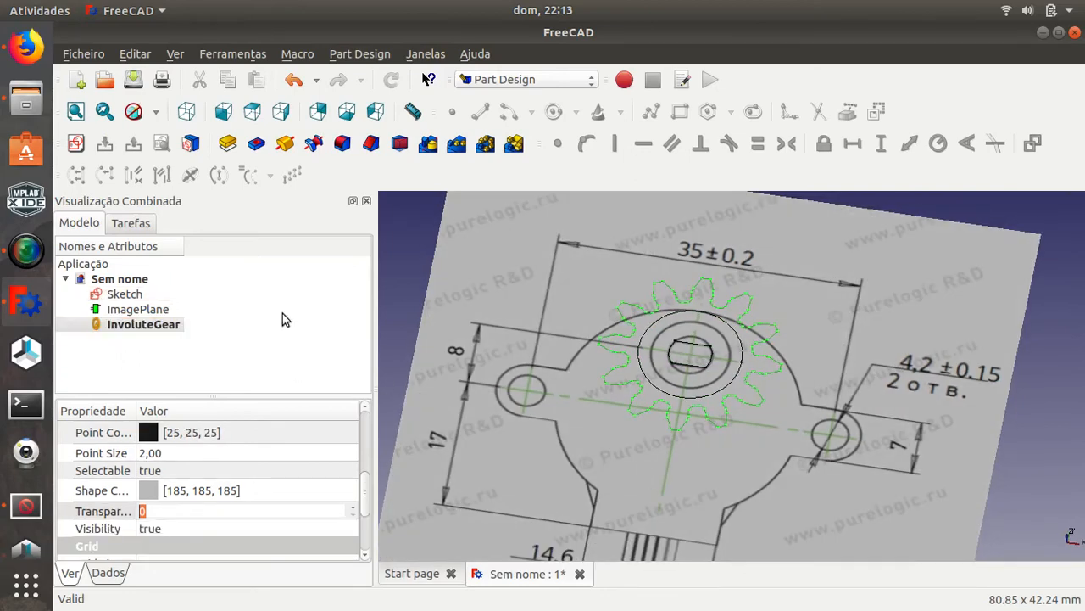
left_click(227, 143)
mouse_move(766, 484)
middle_mouse_down()
mouse_move(721, 414)
mouse_move(717, 351)
mouse_move(778, 494)
mouse_move(760, 476)
middle_mouse_up()
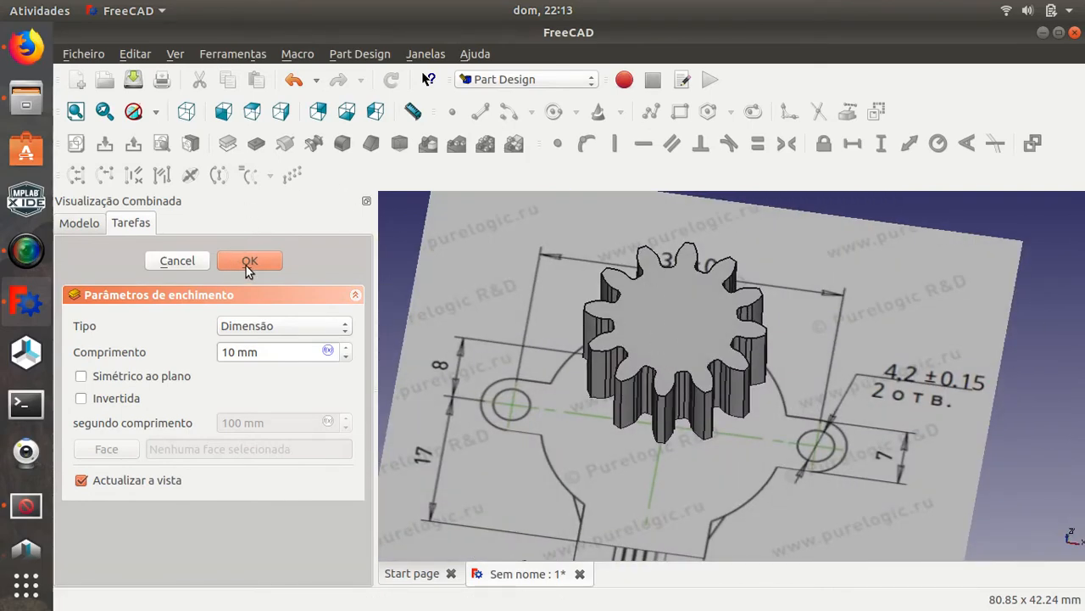
double_click(227, 351)
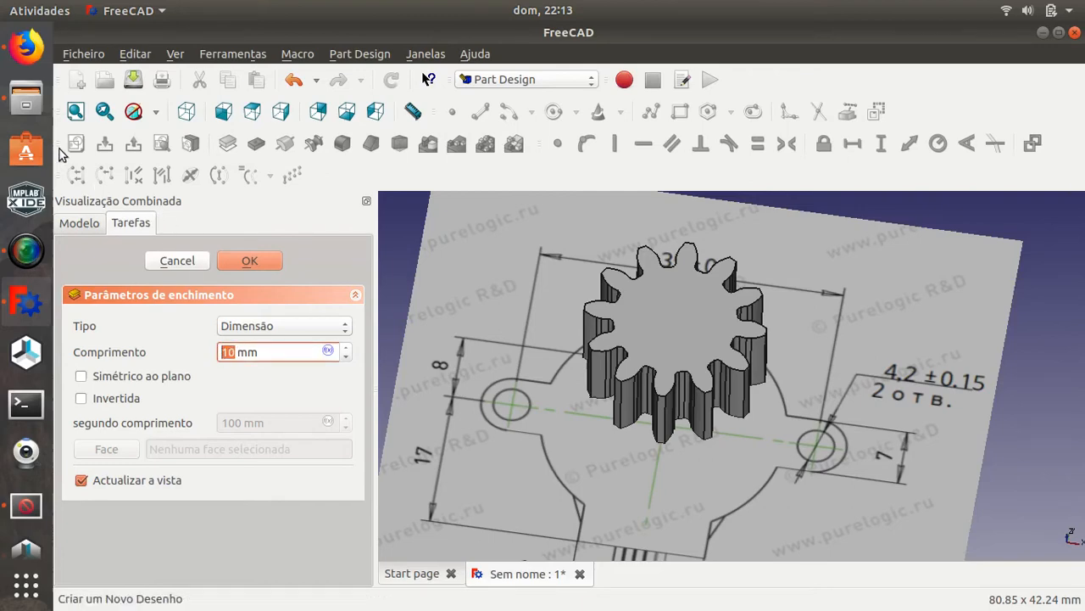
left_click(28, 53)
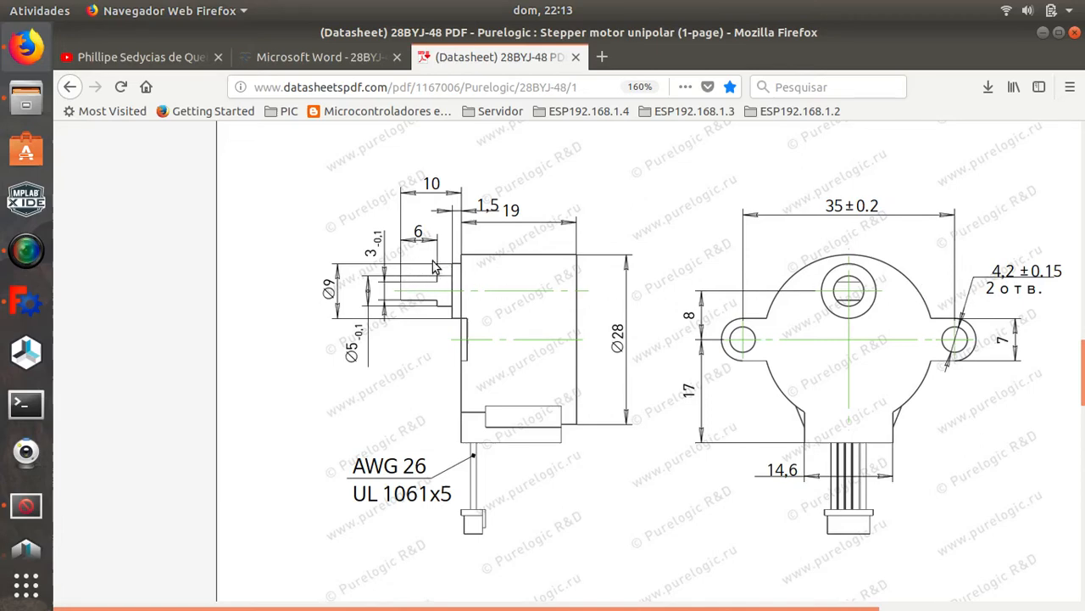
left_click(26, 302)
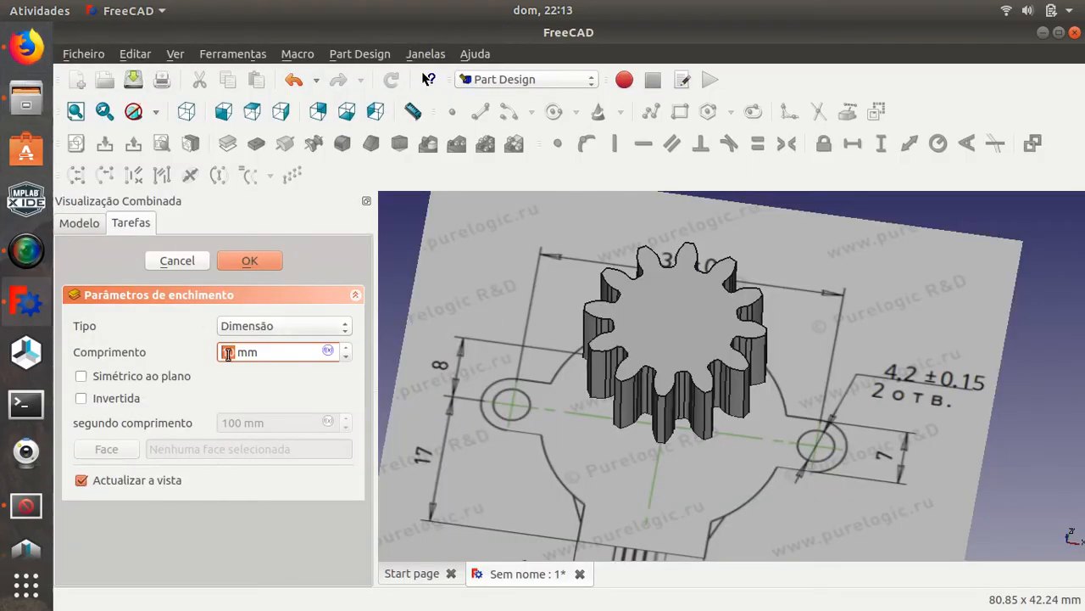
type("5,5")
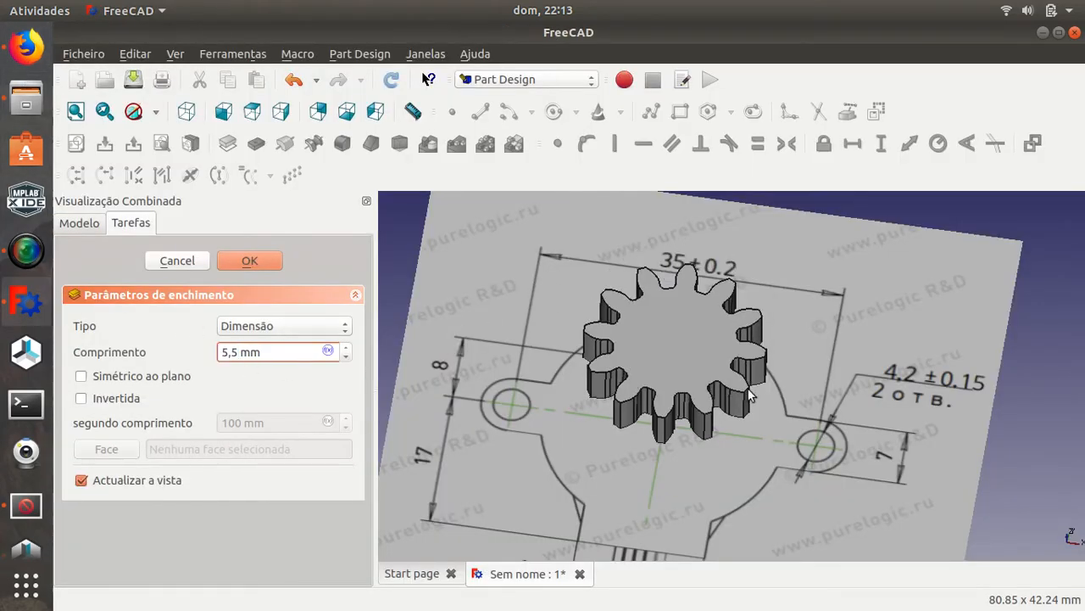
mouse_move(700, 397)
middle_mouse_down()
mouse_move(681, 315)
mouse_move(702, 398)
mouse_move(682, 335)
mouse_move(670, 377)
mouse_move(660, 368)
mouse_move(679, 374)
middle_mouse_up()
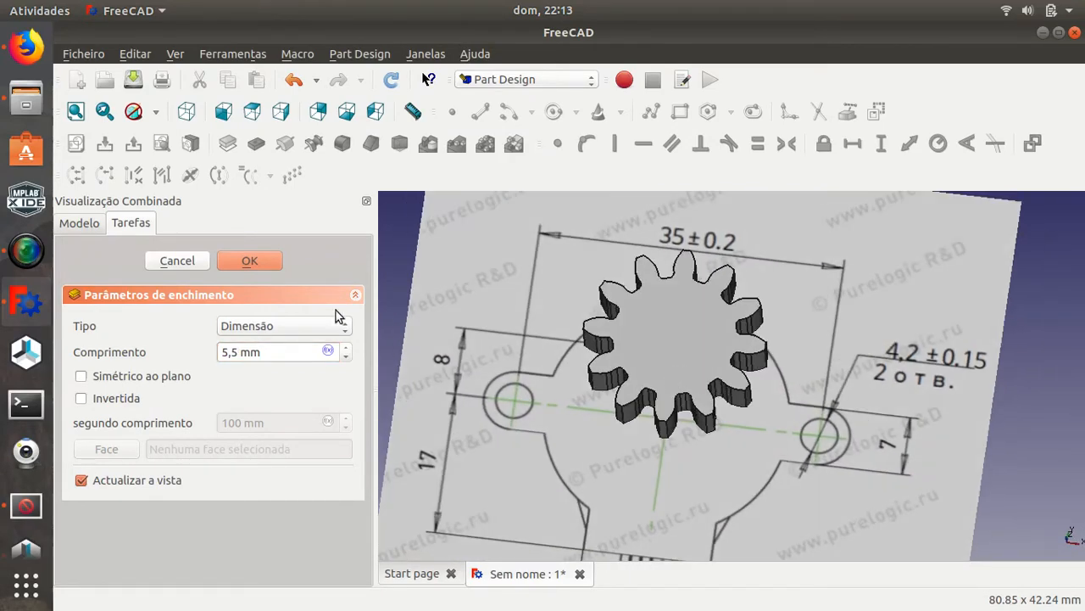
left_click(251, 263)
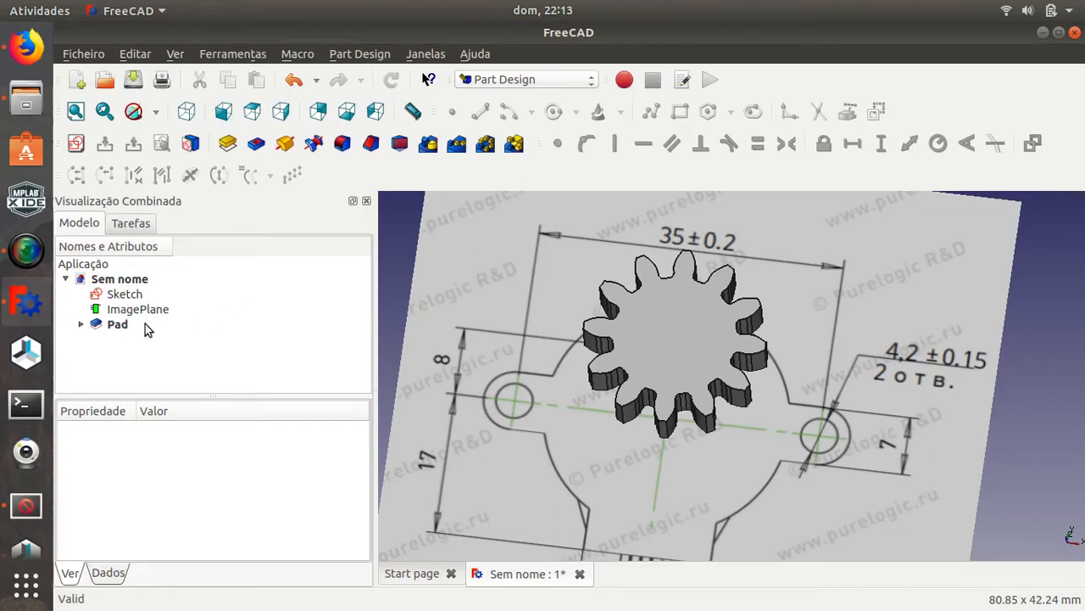
Open the shaft profile sketch for editing and inspect its position inside the padded gear
left_click(121, 296)
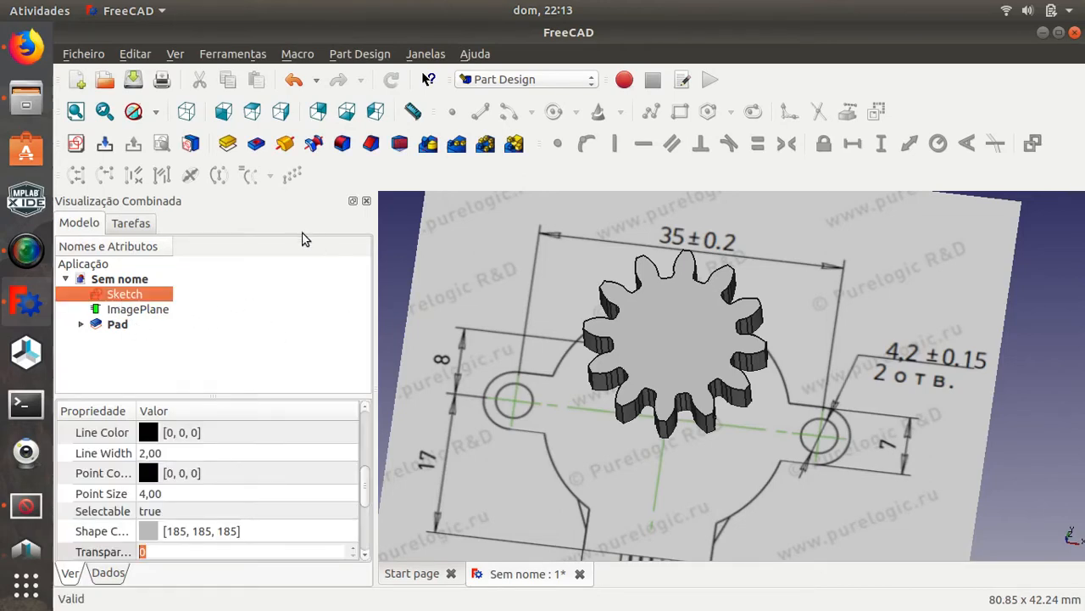
middle_click_drag(606, 363, 631, 243)
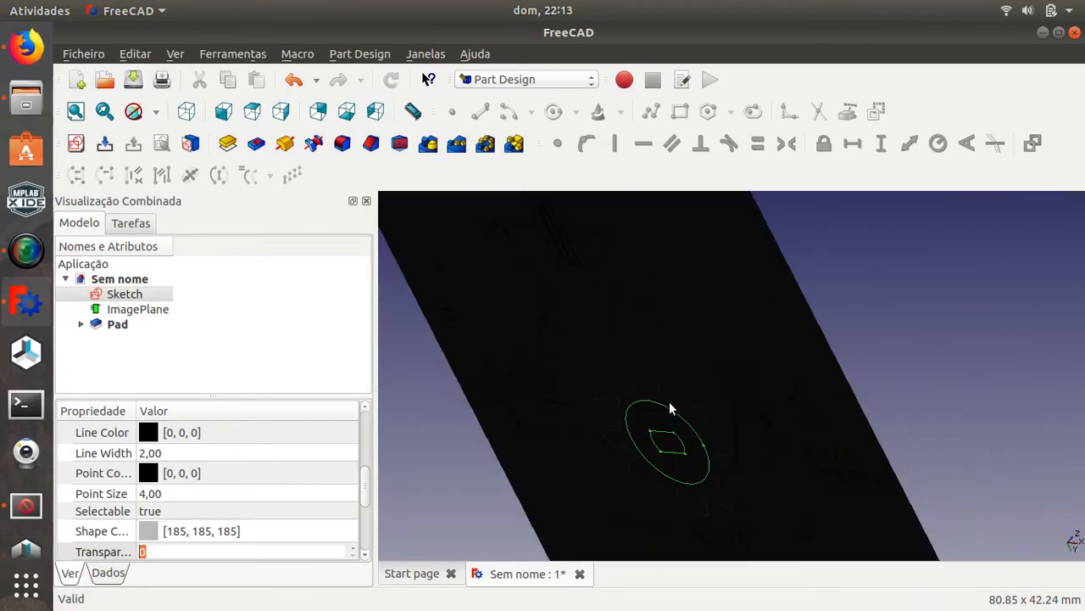
double_click(127, 294)
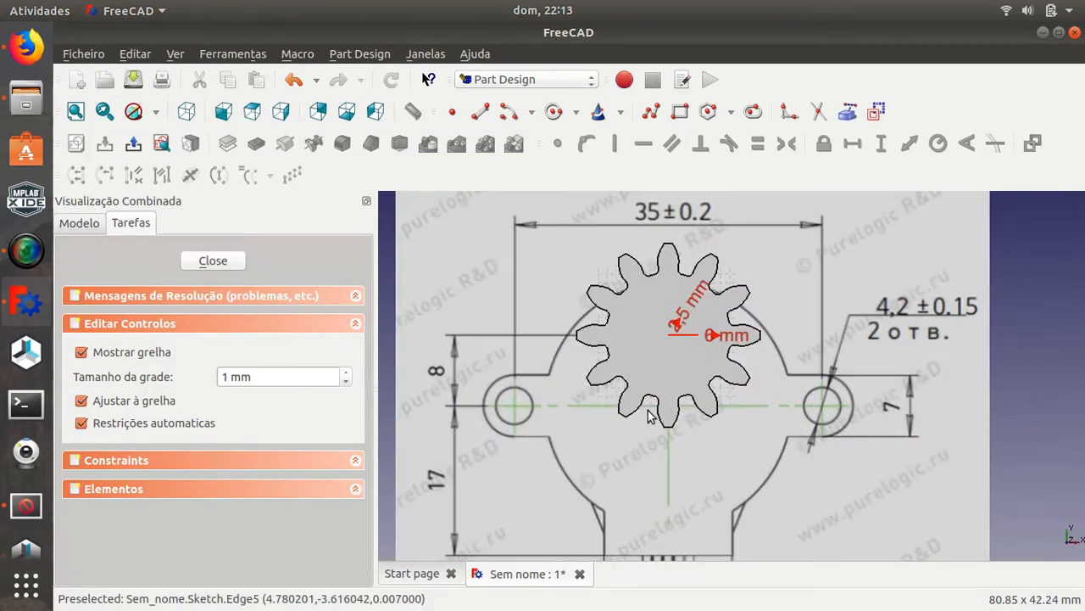
mouse_move(647, 413)
middle_mouse_down()
mouse_move(623, 302)
mouse_move(634, 250)
middle_mouse_up()
scroll(661, 469, "up", 7)
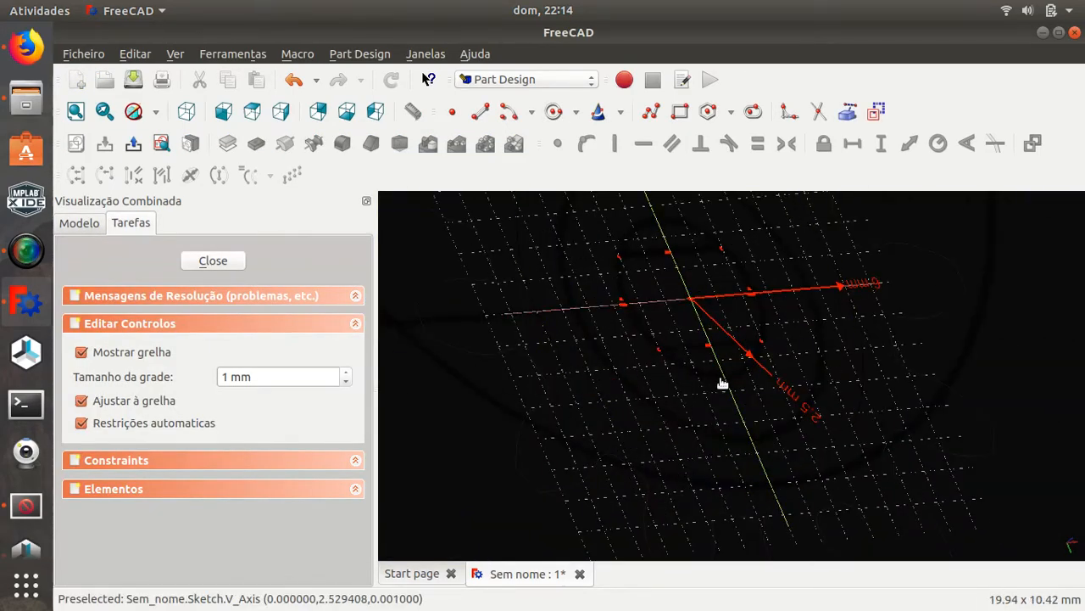
mouse_move(711, 407)
middle_mouse_down()
mouse_move(695, 511)
mouse_move(751, 533)
mouse_move(714, 350)
mouse_move(668, 344)
middle_mouse_up()
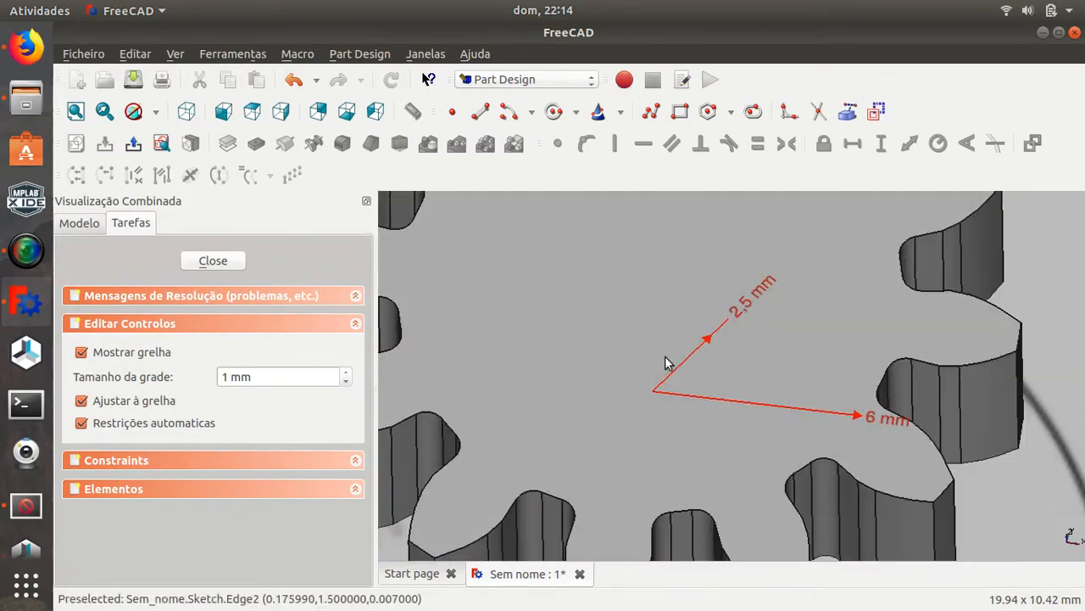
scroll(667, 359, "down", 3)
Hide the gear pad by setting its visibility to false, leaving the shaft sketch open for editing
left_click(92, 223)
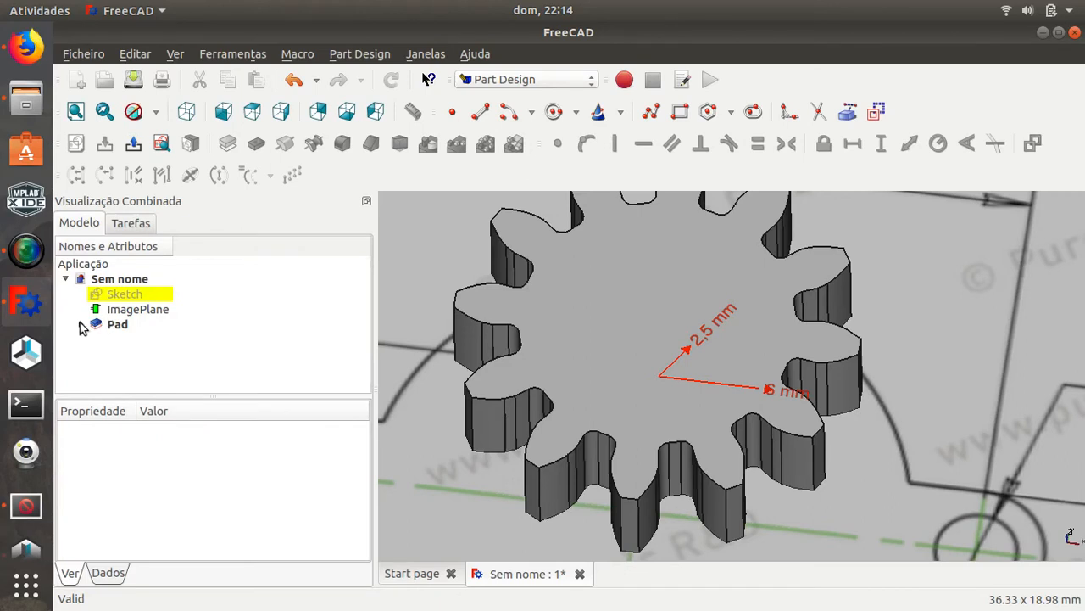
left_click(117, 324)
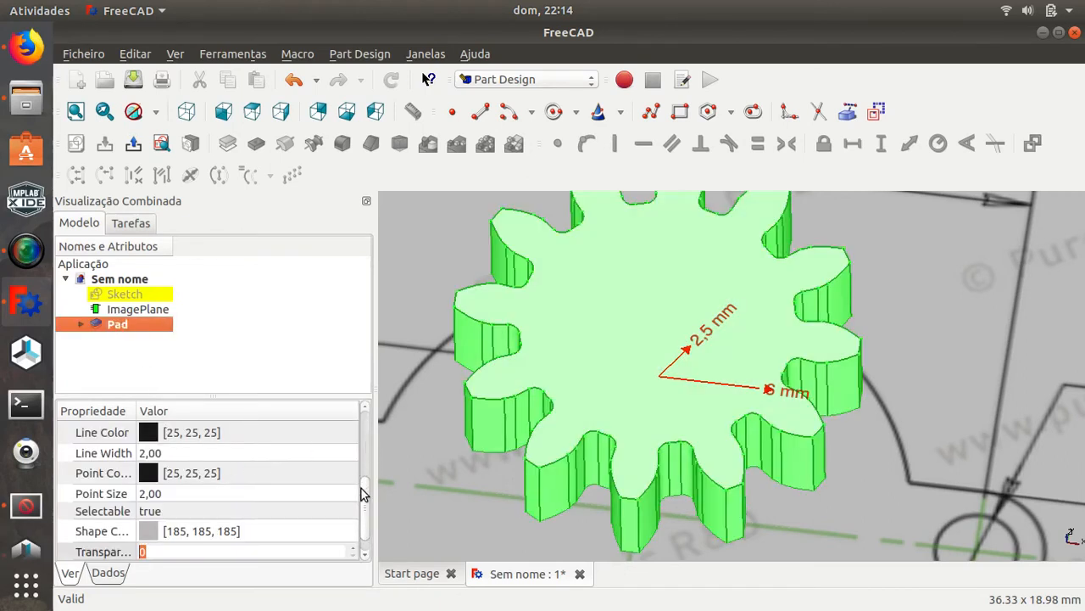
scroll(363, 494, "down", 1)
left_click(356, 528)
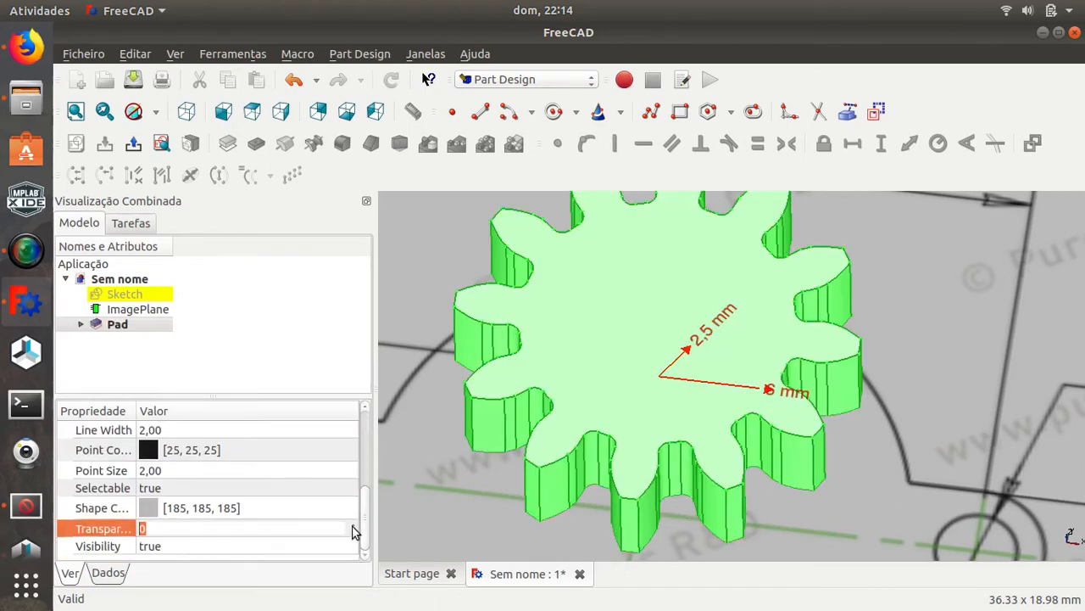
left_click(155, 549)
left_click(163, 549)
left_click(171, 530)
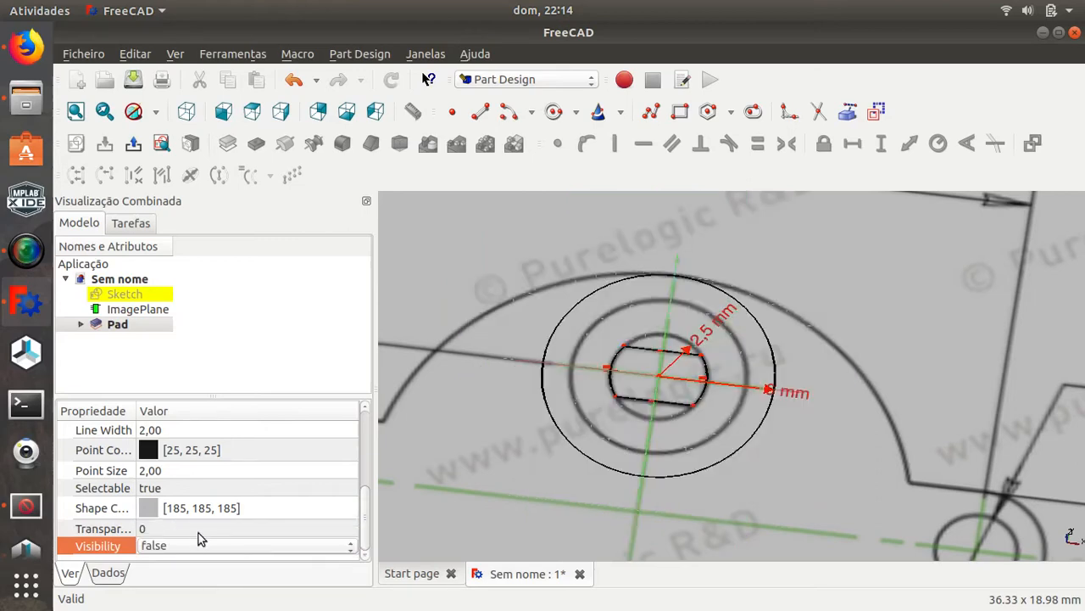
Delete the outer circle with the 6 mm radius from the shaft sketch and finish editing the sketch
left_click(587, 460)
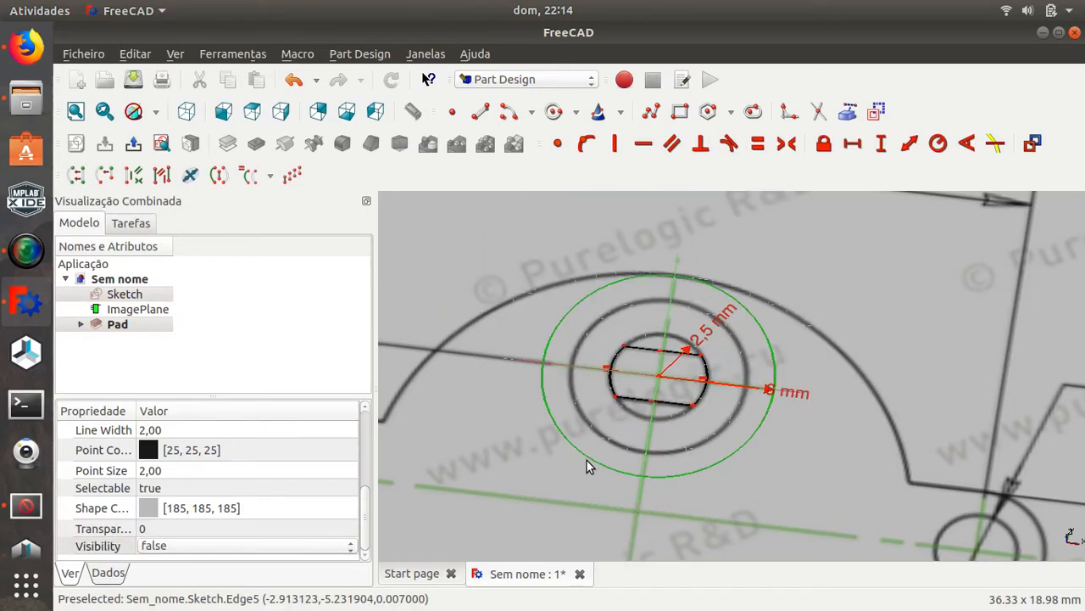
key("Delete")
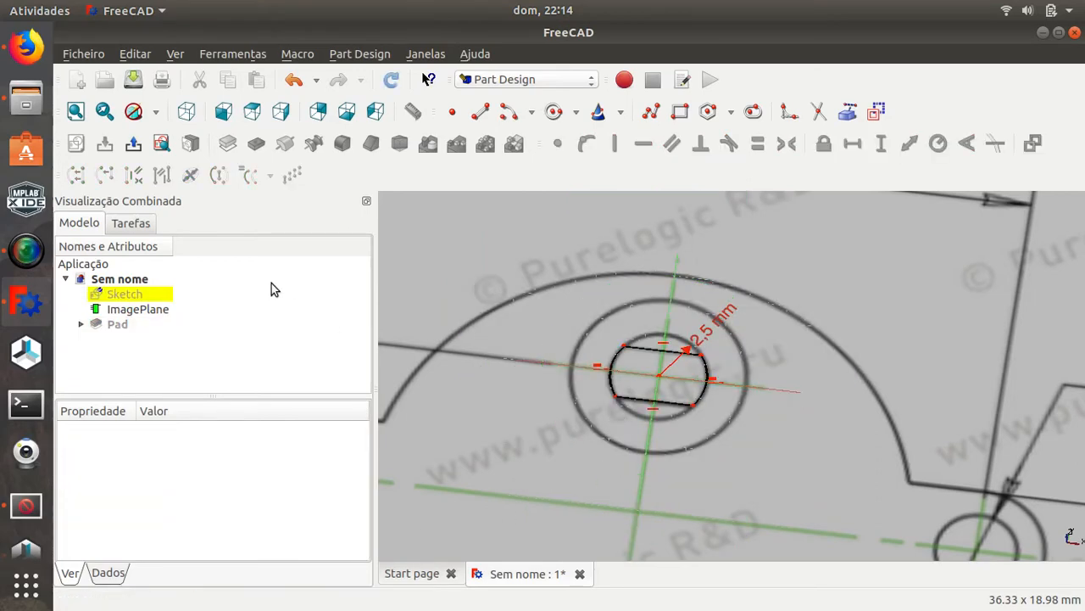
right_click(118, 330)
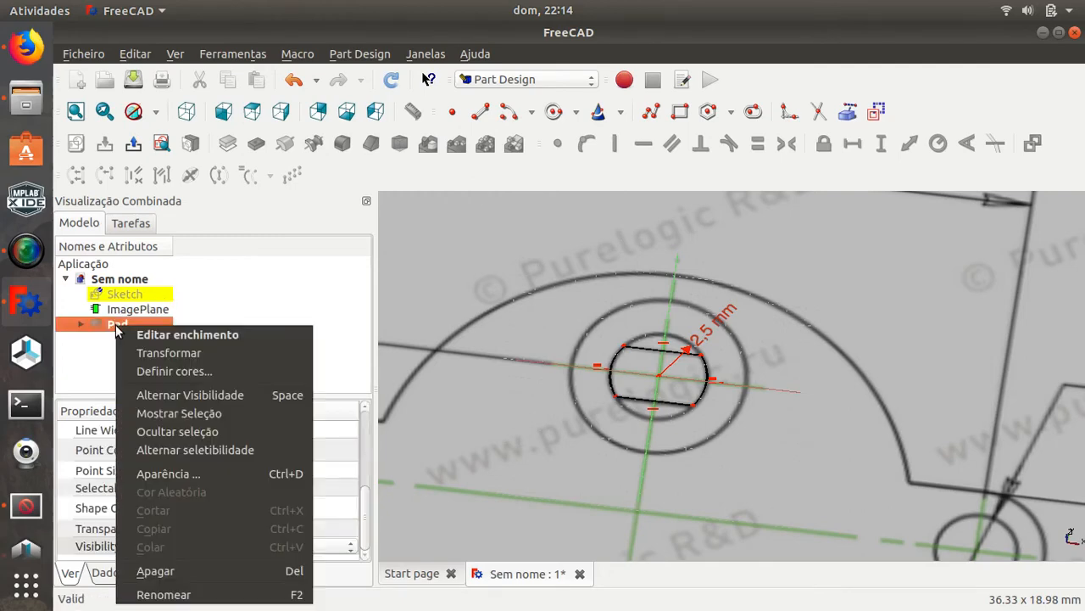
left_click(78, 386)
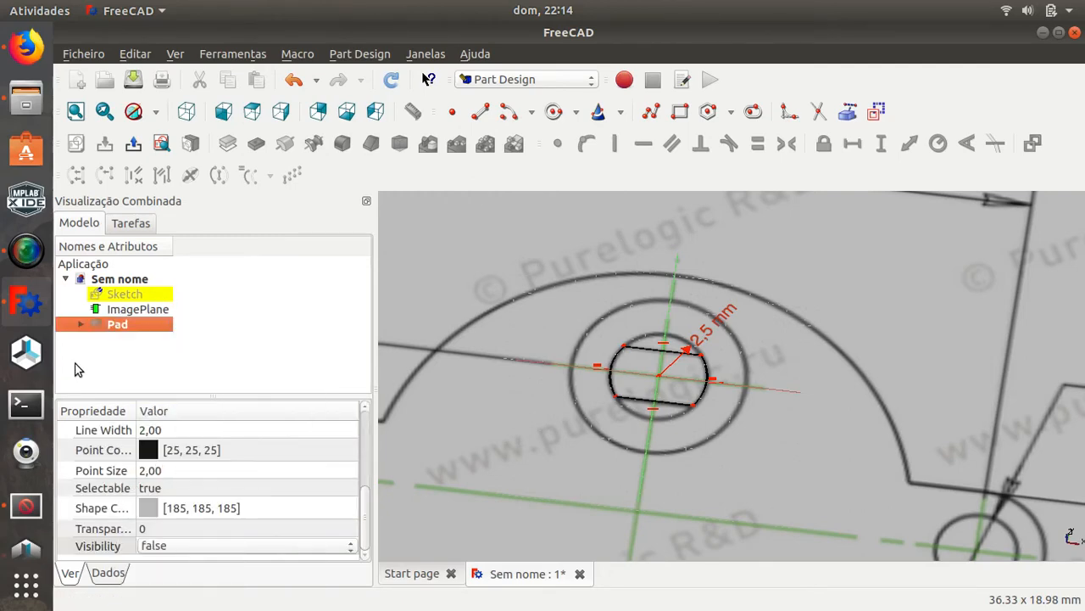
left_click(113, 295)
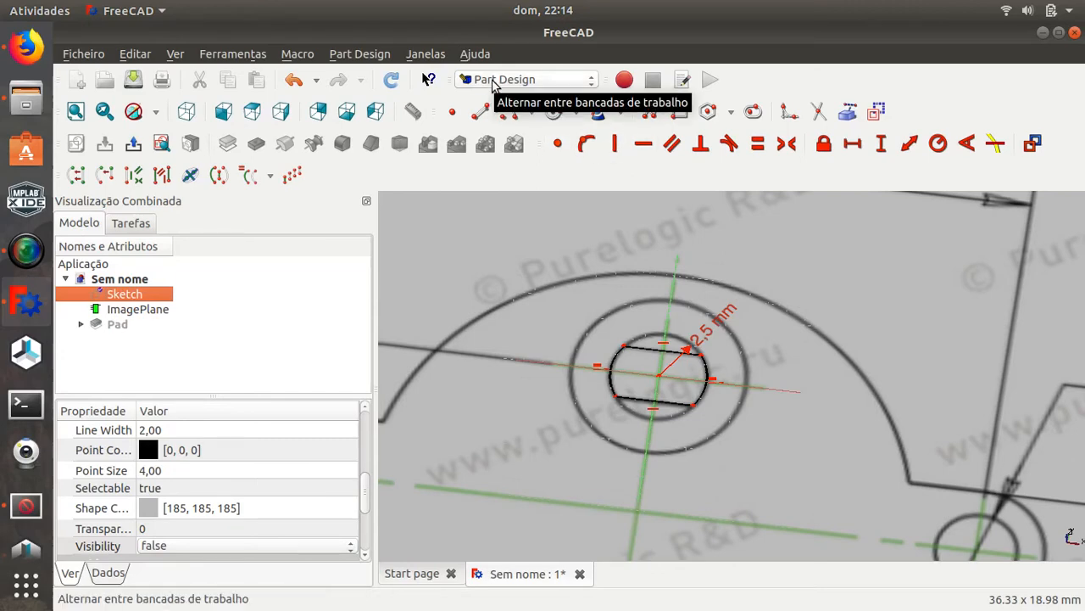
left_click(183, 259)
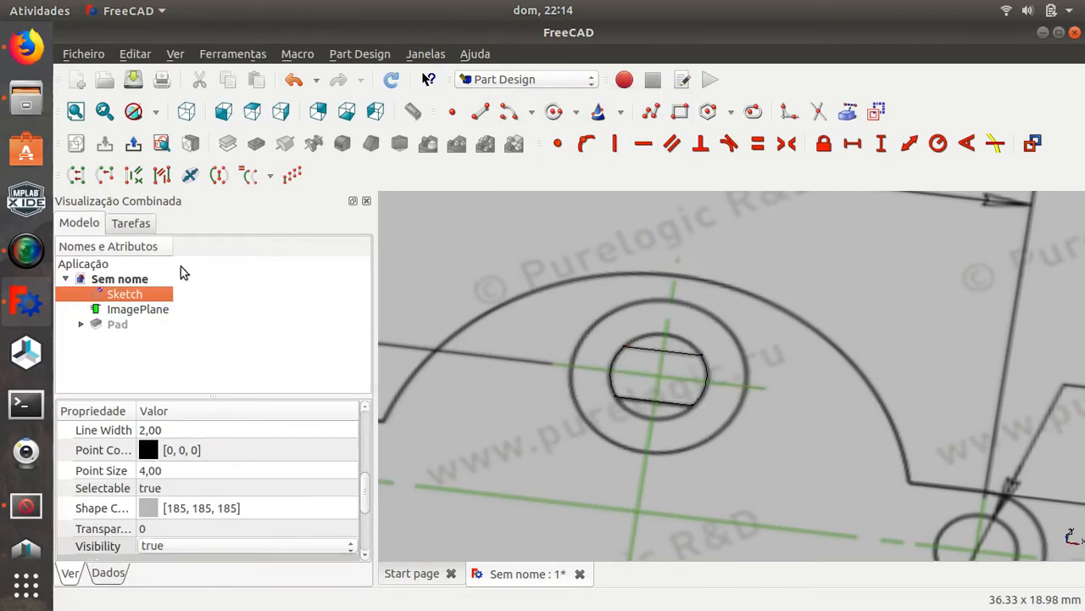
Pad the flattened shaft profile by 5,5 mm
left_click(227, 142)
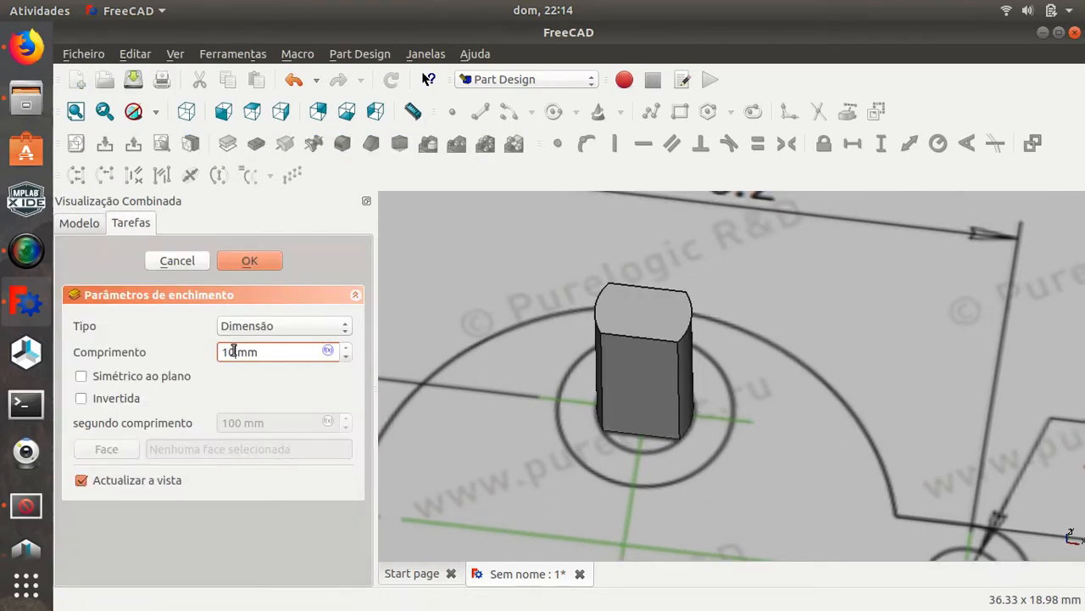
type("5,5")
left_click(247, 260)
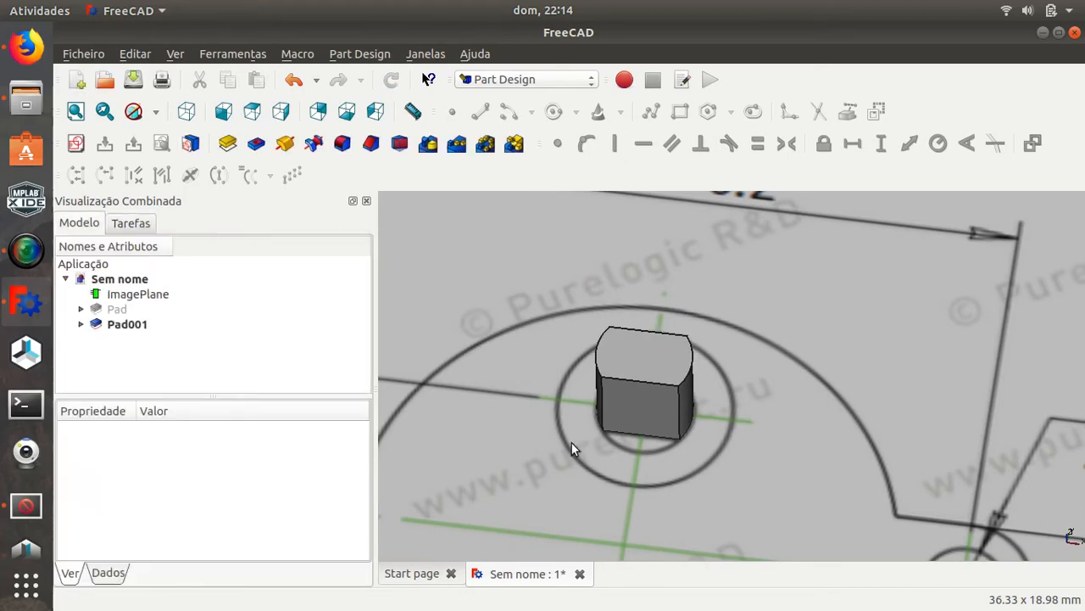
middle_click_drag(572, 443, 578, 472)
Make the hidden gear pad visible again together with the shaft pad
left_click(119, 326)
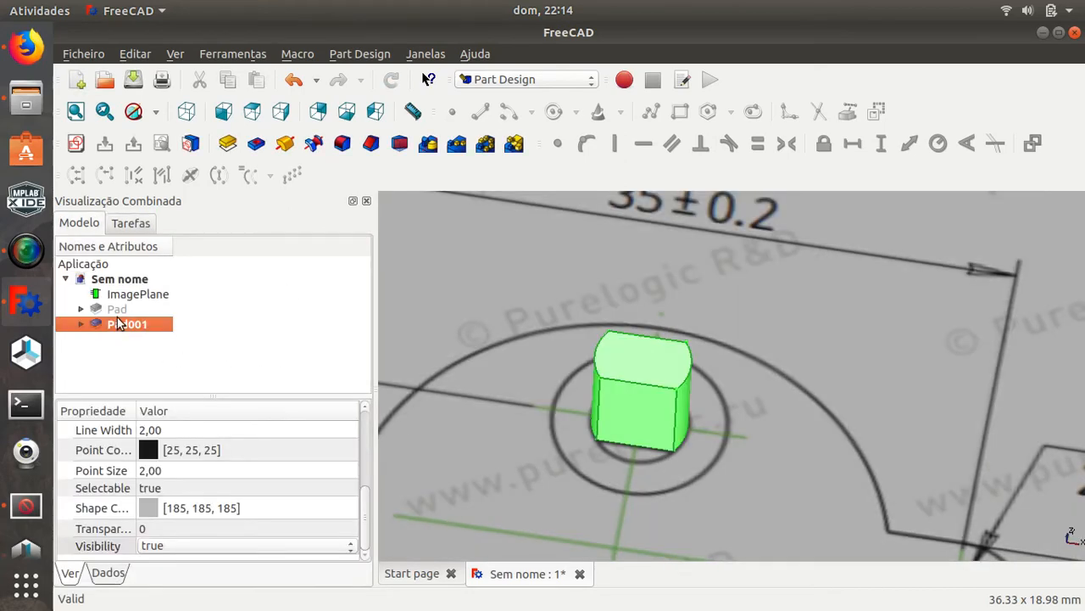
left_click(118, 311)
right_click(118, 314)
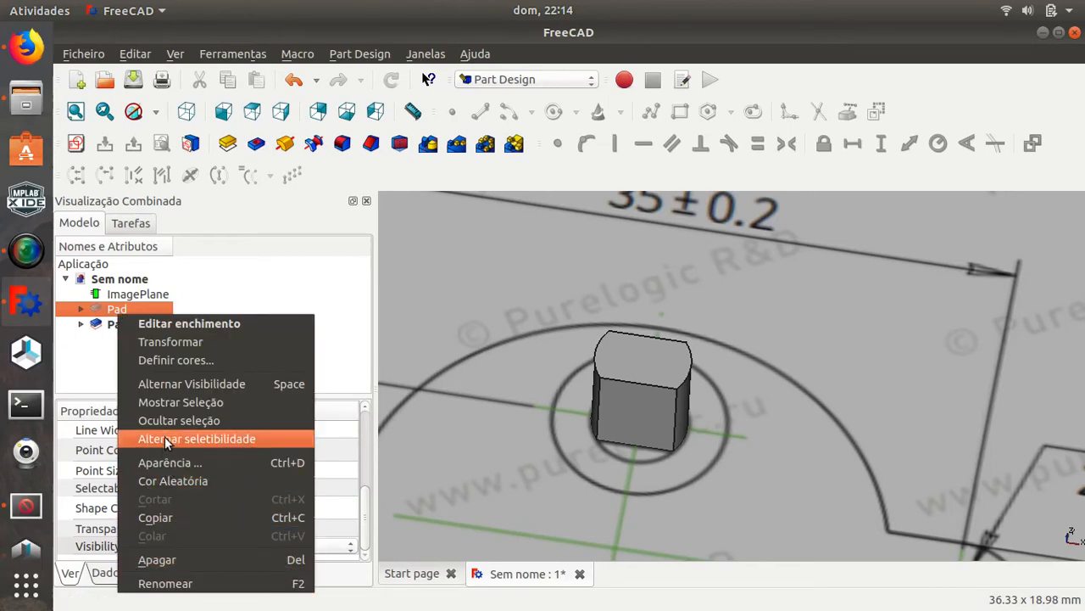
left_click(187, 383)
scroll(660, 432, "down", 3)
middle_click_drag(660, 432, 568, 446)
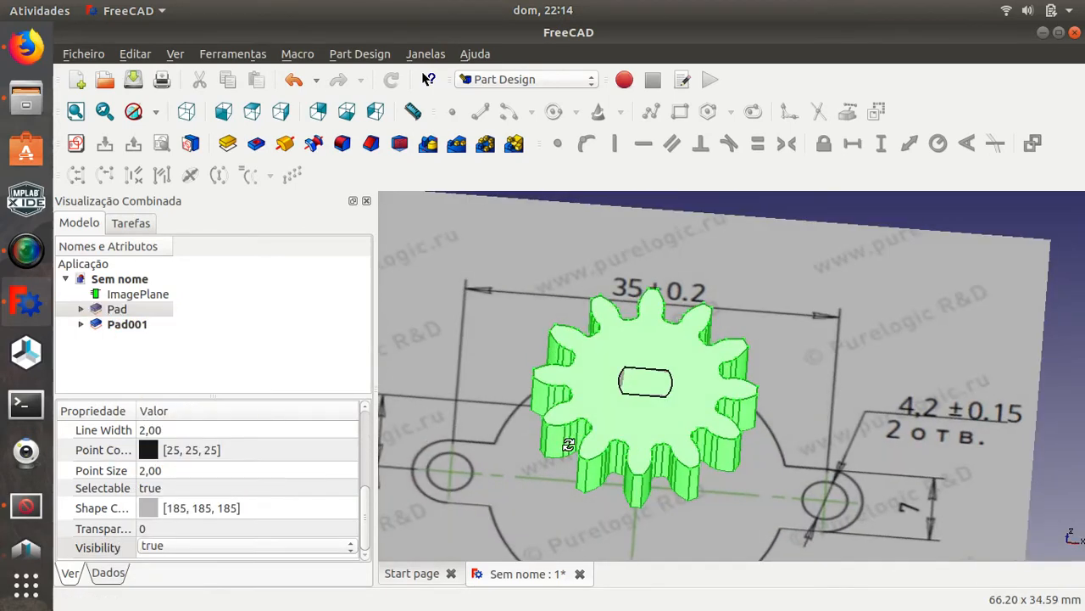
Select the gear pad and the shaft pad alternately to examine which solid each one is
left_click(119, 326)
left_click(117, 310)
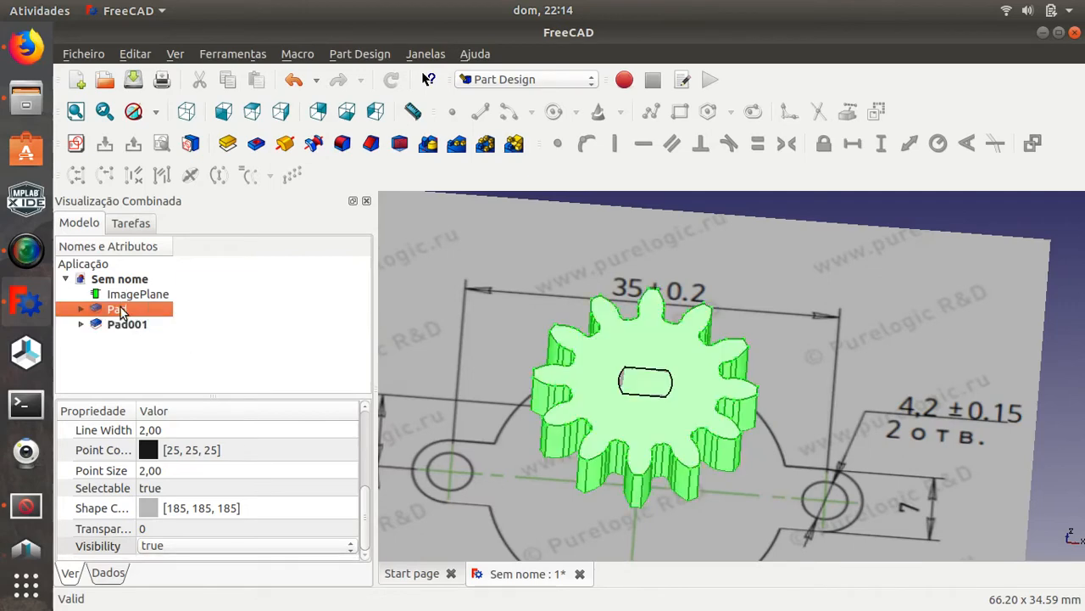
left_click(129, 325)
left_click(123, 310)
left_click(124, 327)
left_click(117, 310)
left_click(125, 328)
left_click(117, 310)
left_click(121, 326)
left_click(120, 312)
Switch to the Part workbench and cut the shaft pad out of the gear pad
left_click(507, 82)
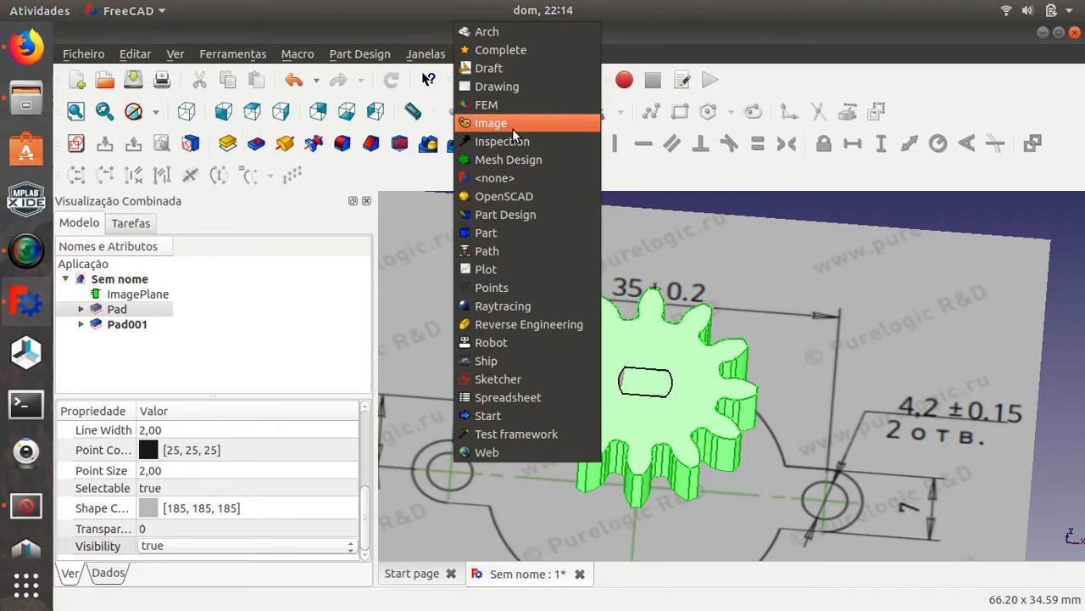
left_click(519, 232)
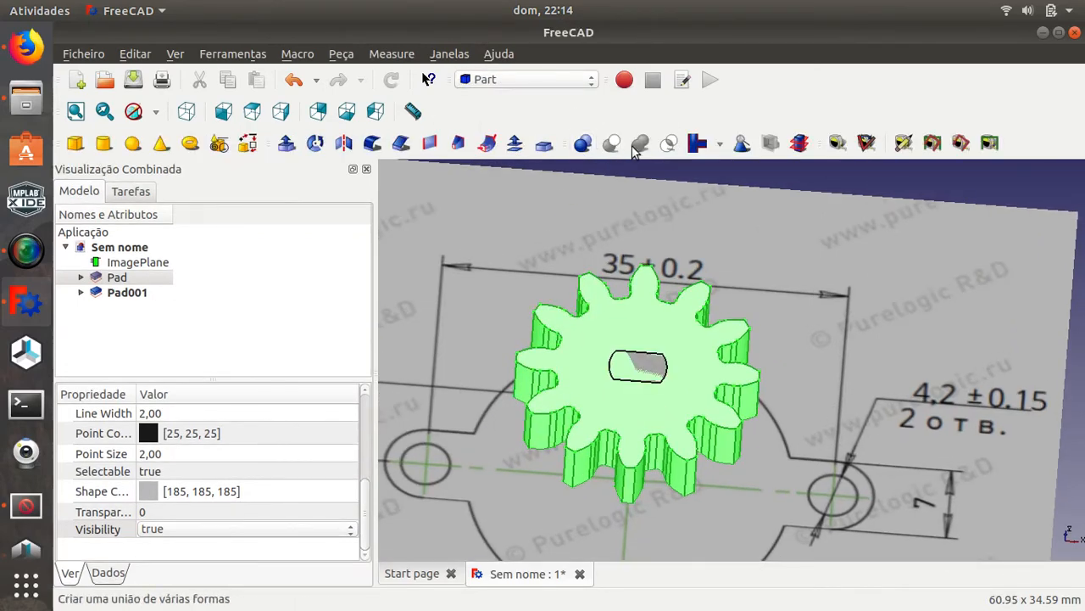
left_click(127, 278)
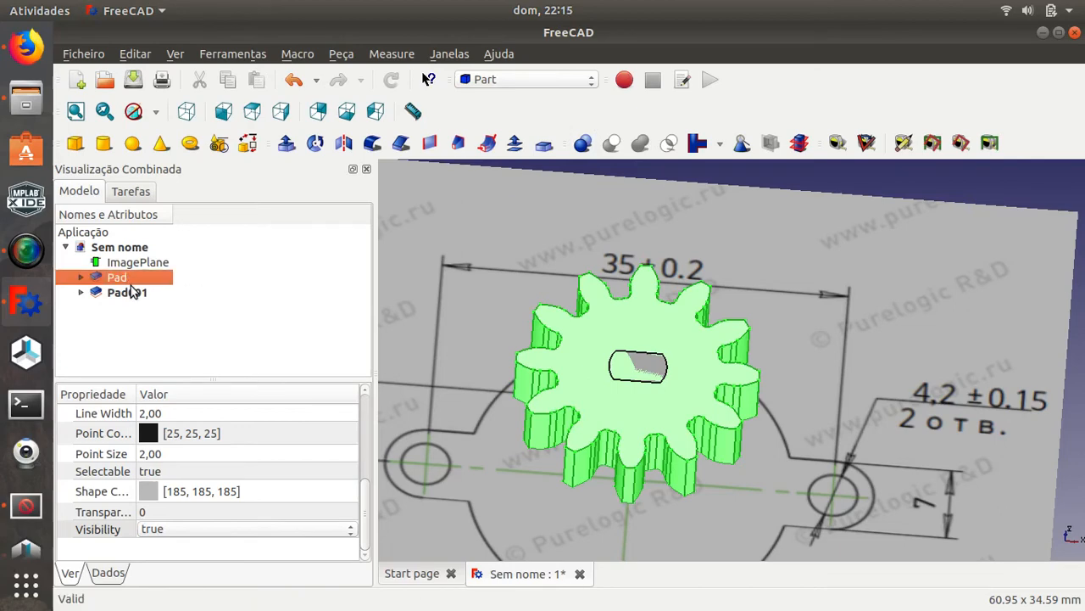
left_click(126, 292, "ctrl")
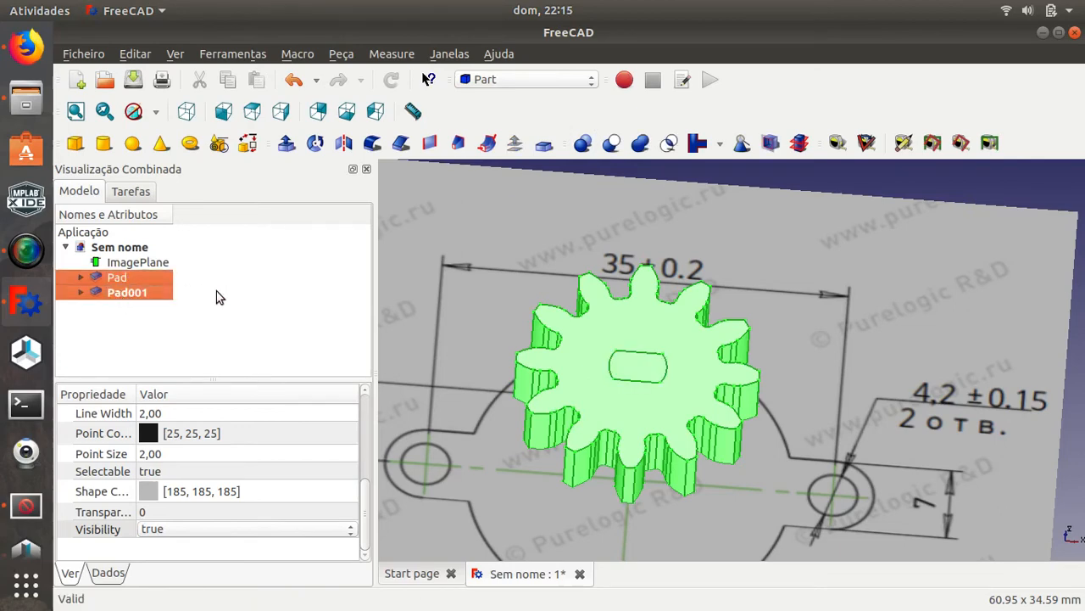
left_click(611, 142)
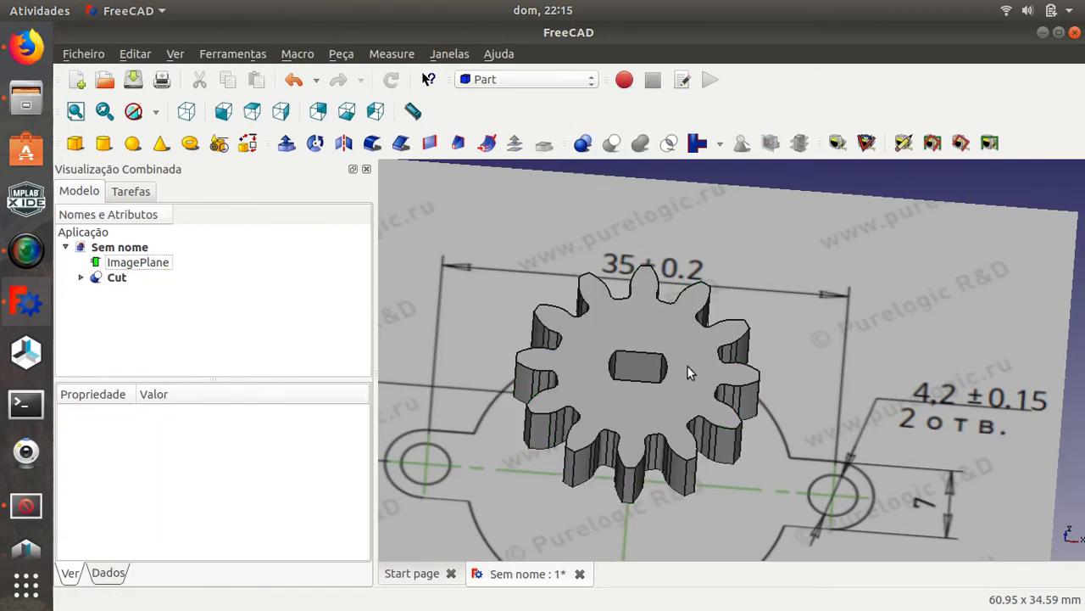
Examine the gear and its shaft hole from several angles against the motor drawing
mouse_move(688, 366)
middle_mouse_down()
mouse_move(670, 397)
mouse_move(676, 410)
mouse_move(654, 339)
mouse_move(635, 364)
mouse_move(642, 337)
mouse_move(691, 290)
mouse_move(708, 399)
mouse_move(691, 420)
mouse_move(678, 415)
middle_mouse_up()
scroll(717, 433, "down", 5)
scroll(716, 432, "up", 3)
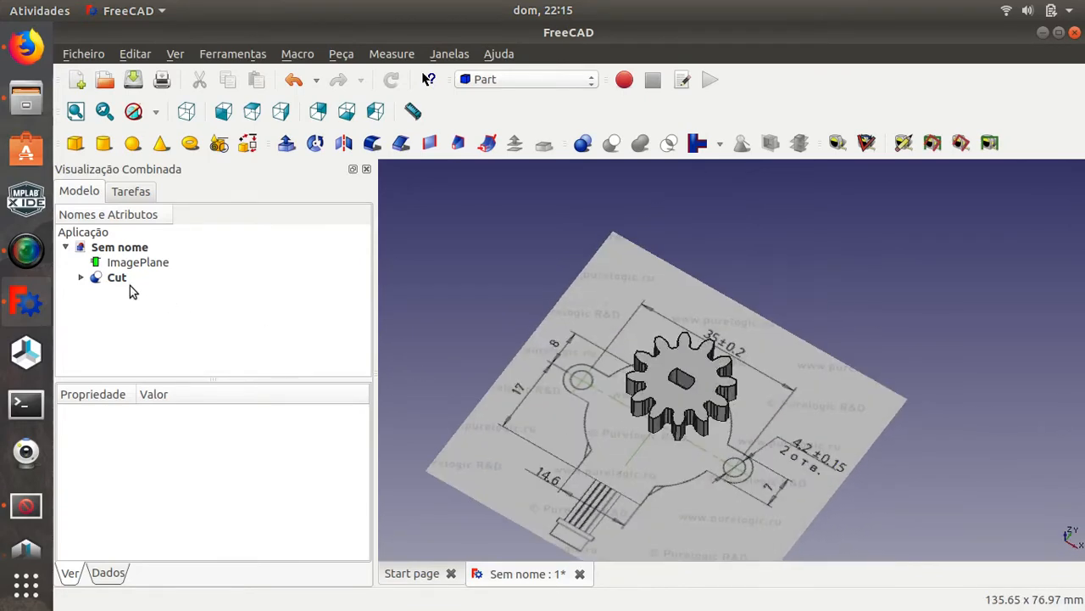
scroll(691, 404, "up", 2)
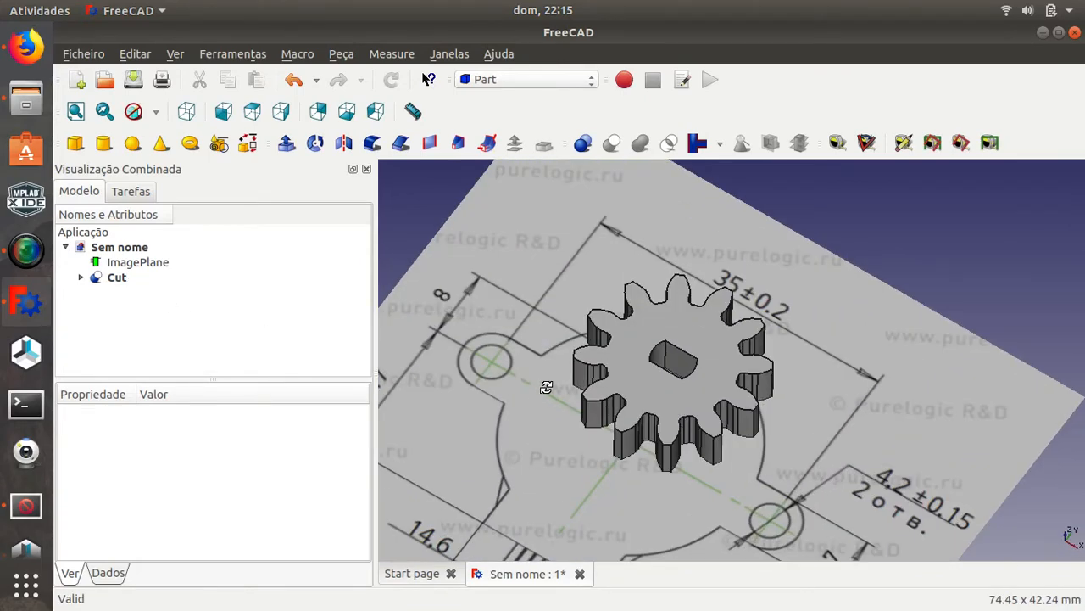
middle_click_drag(547, 387, 627, 301)
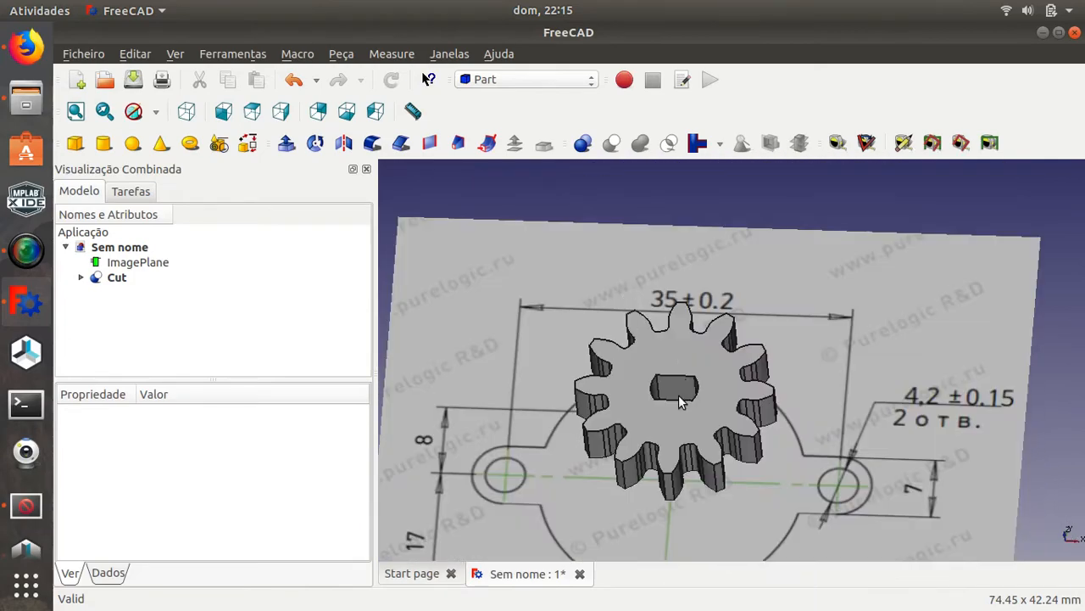
mouse_move(693, 386)
middle_mouse_down()
mouse_move(669, 354)
mouse_move(676, 324)
mouse_move(847, 406)
middle_mouse_up()
scroll(611, 390, "down", 4)
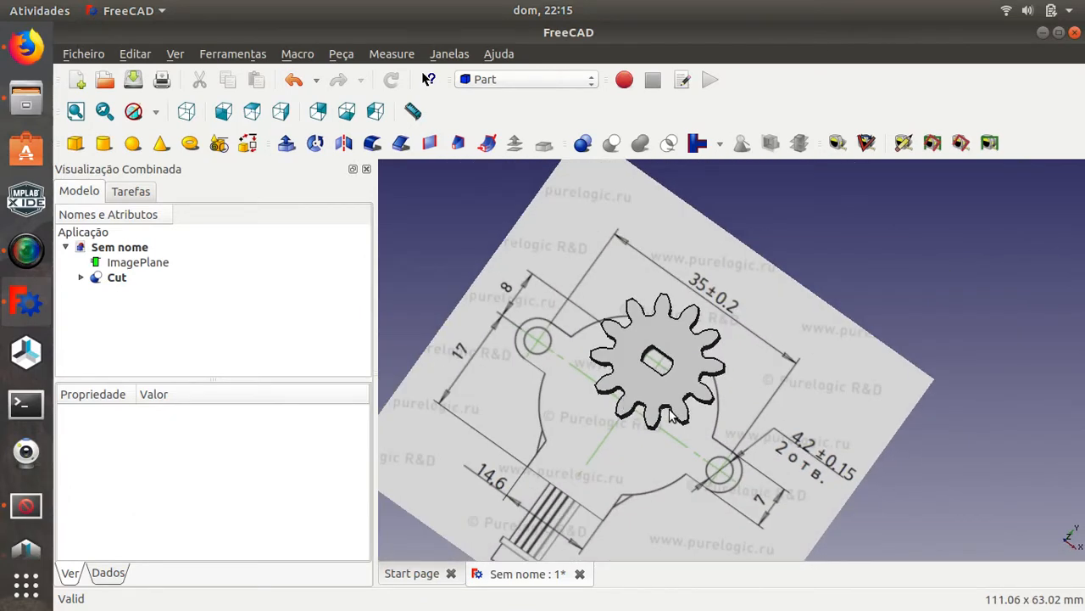
scroll(665, 429, "up", 1)
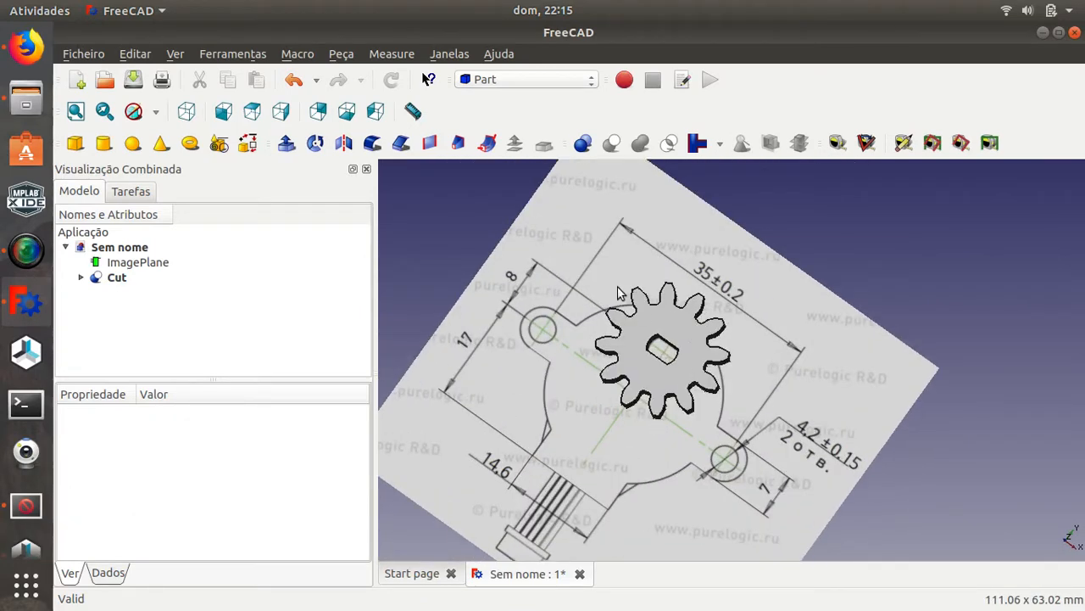
mouse_move(670, 434)
middle_mouse_down()
mouse_move(653, 381)
mouse_move(637, 398)
mouse_move(678, 443)
mouse_move(631, 399)
middle_mouse_up()
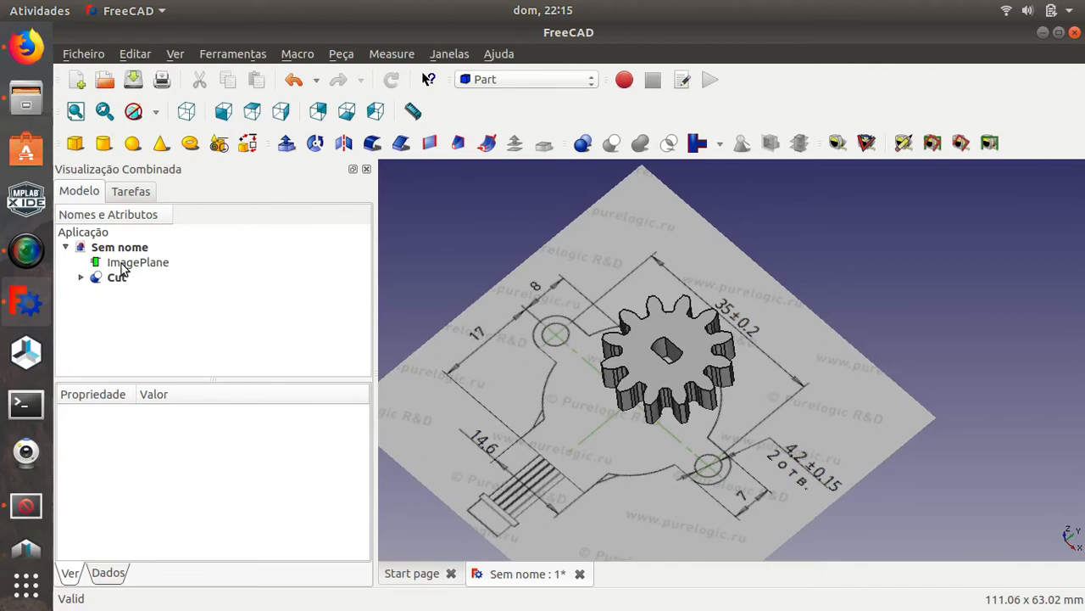
Switch to the Part Design workbench and start a new involute gear with a module of 1,5 mm
left_click(123, 267)
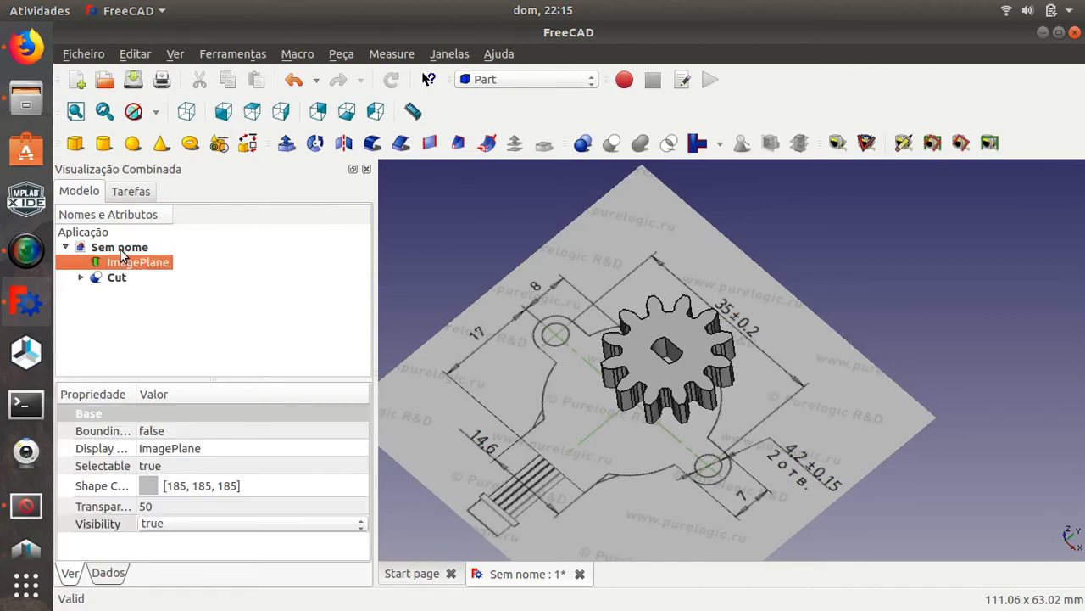
mouse_move(654, 439)
middle_mouse_down()
mouse_move(591, 432)
mouse_move(773, 360)
mouse_move(738, 348)
mouse_move(597, 417)
mouse_move(607, 436)
middle_mouse_up()
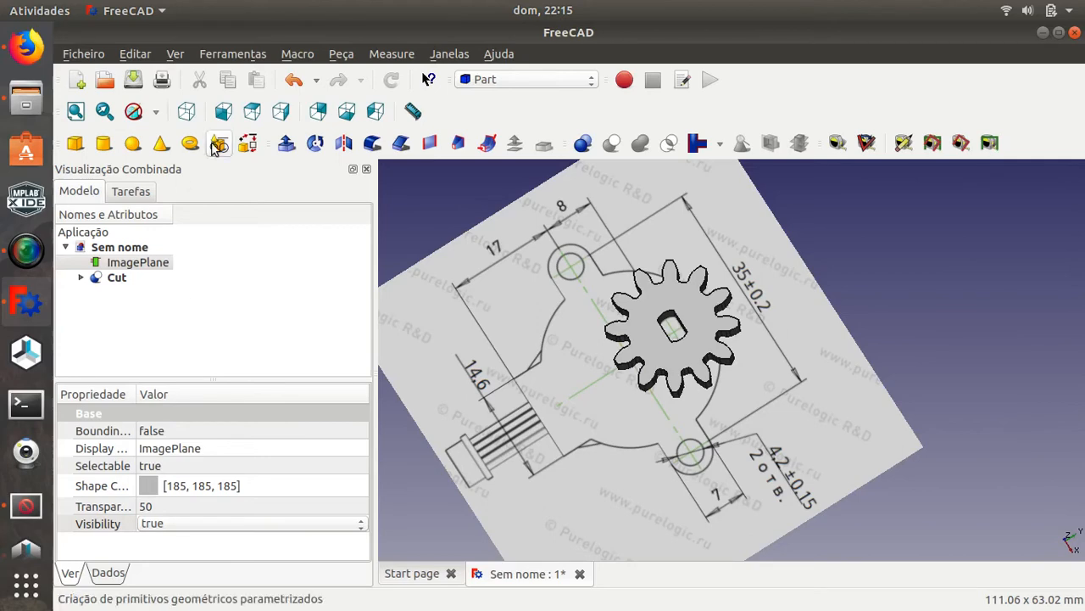
left_click(496, 79)
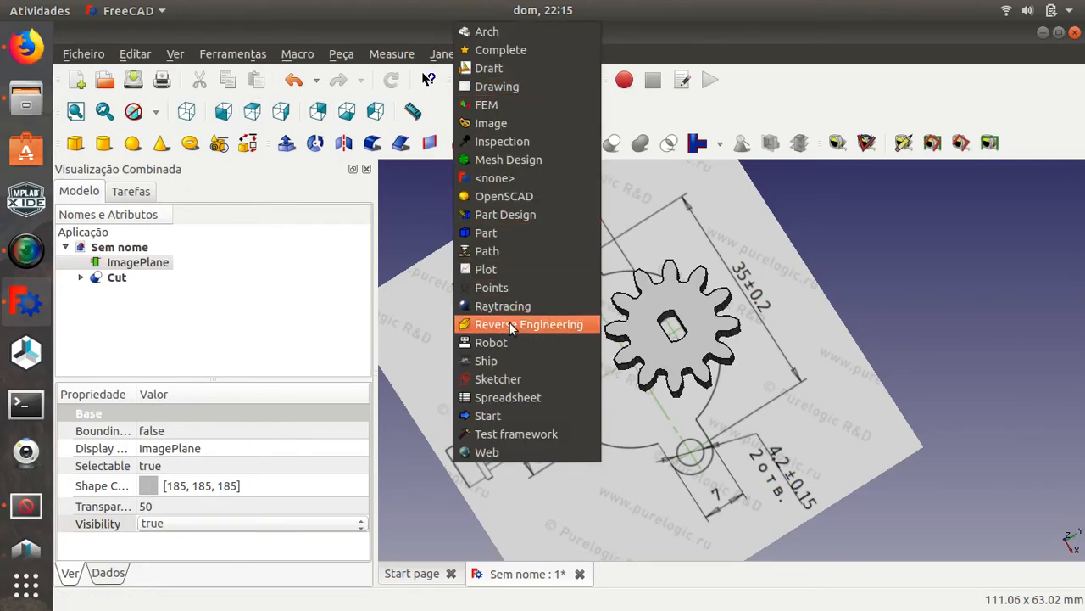
left_click(503, 216)
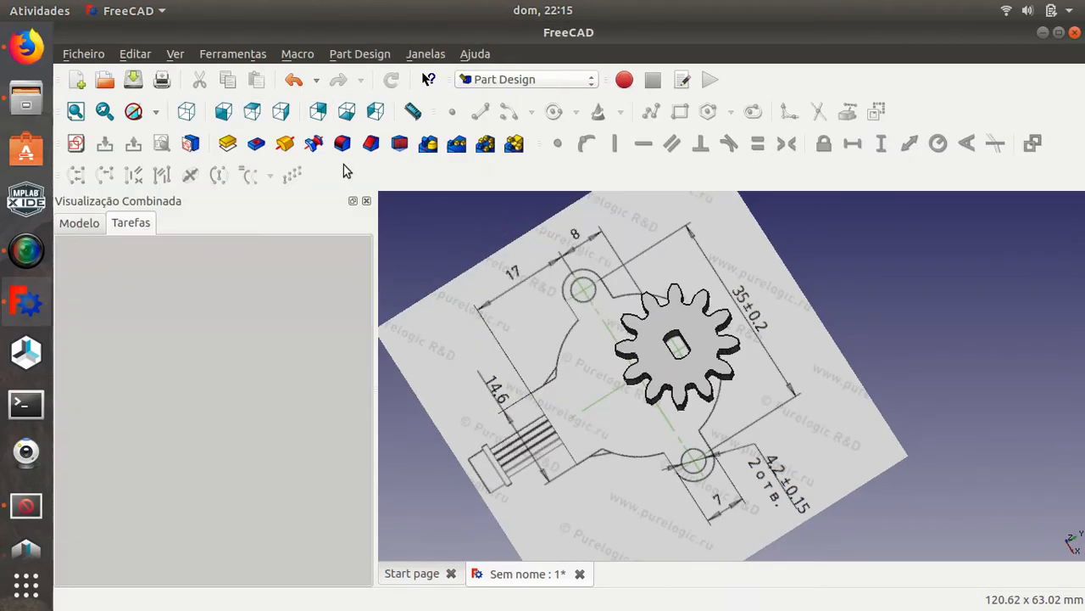
left_click(386, 56)
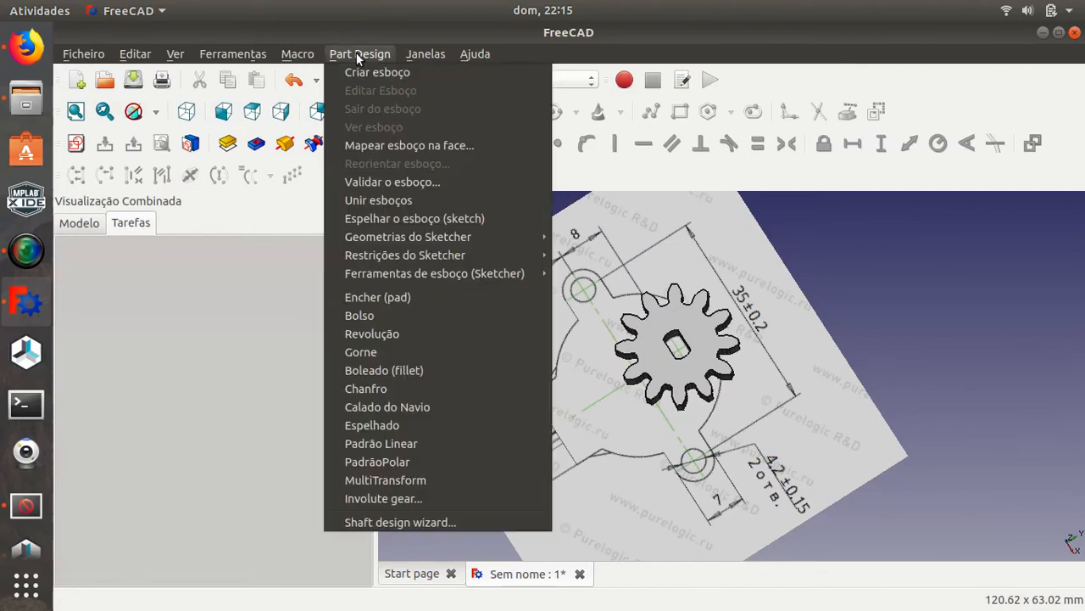
left_click(404, 500)
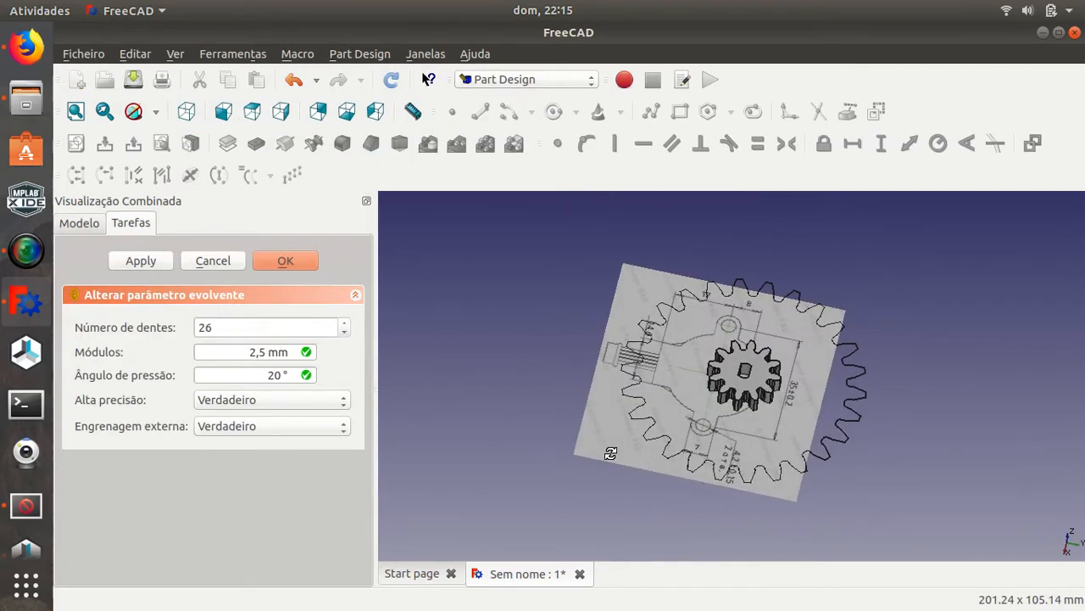
left_click(257, 351)
key("BackSpace")
type("1")
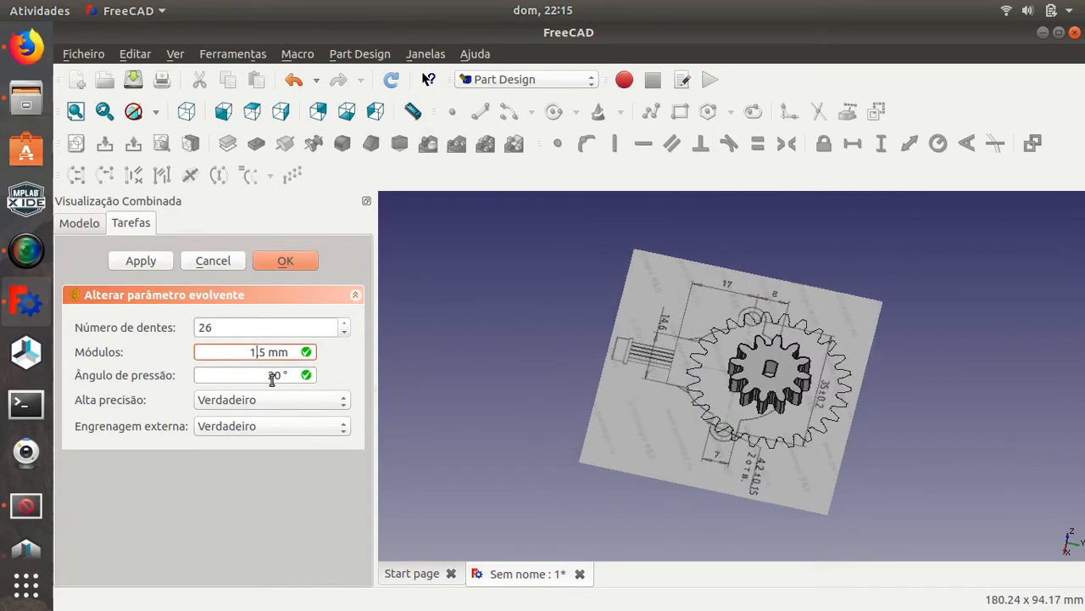
Set the new involute gear's number of teeth to 36
middle_click_drag(580, 411, 663, 436)
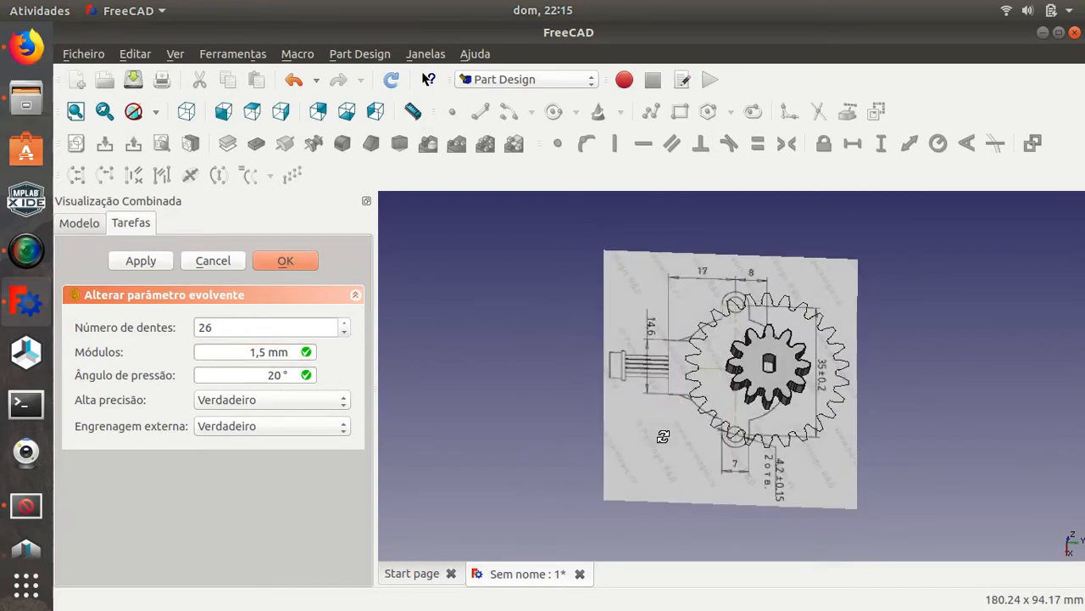
left_click(209, 326)
left_click_drag(218, 329, 198, 331)
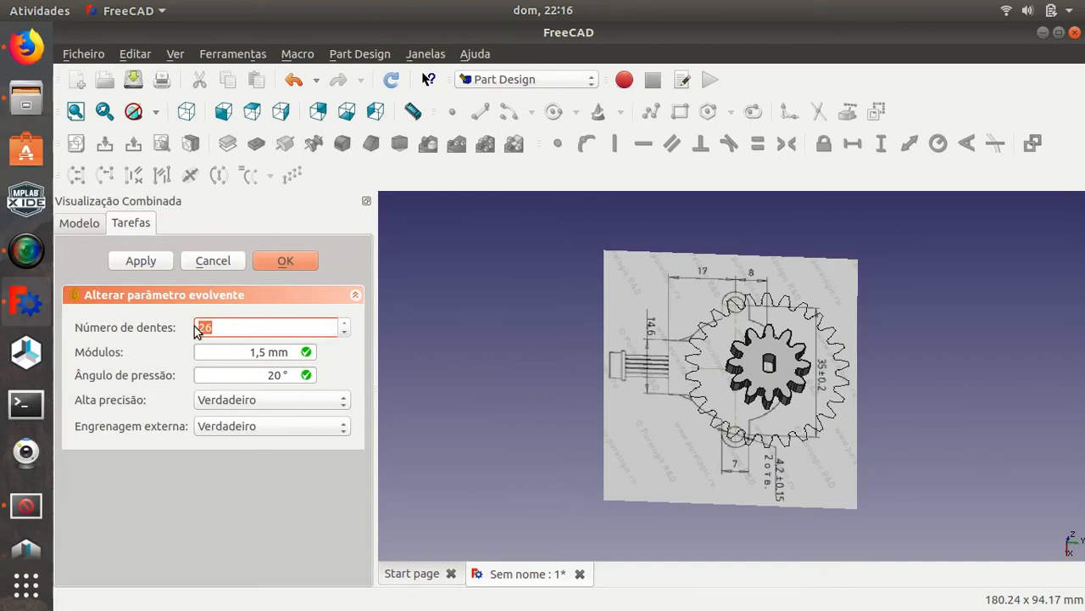
type("36")
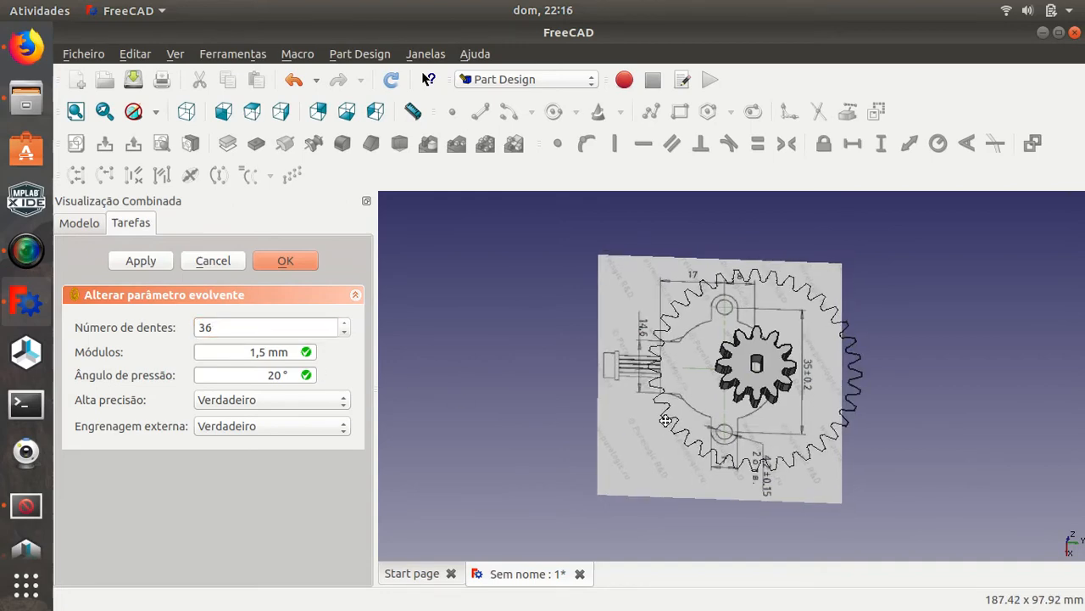
Measure the distance across the large gear outline between tooth points on opposite sides
middle_click_drag(632, 423, 542, 411)
scroll(545, 403, "up", 2)
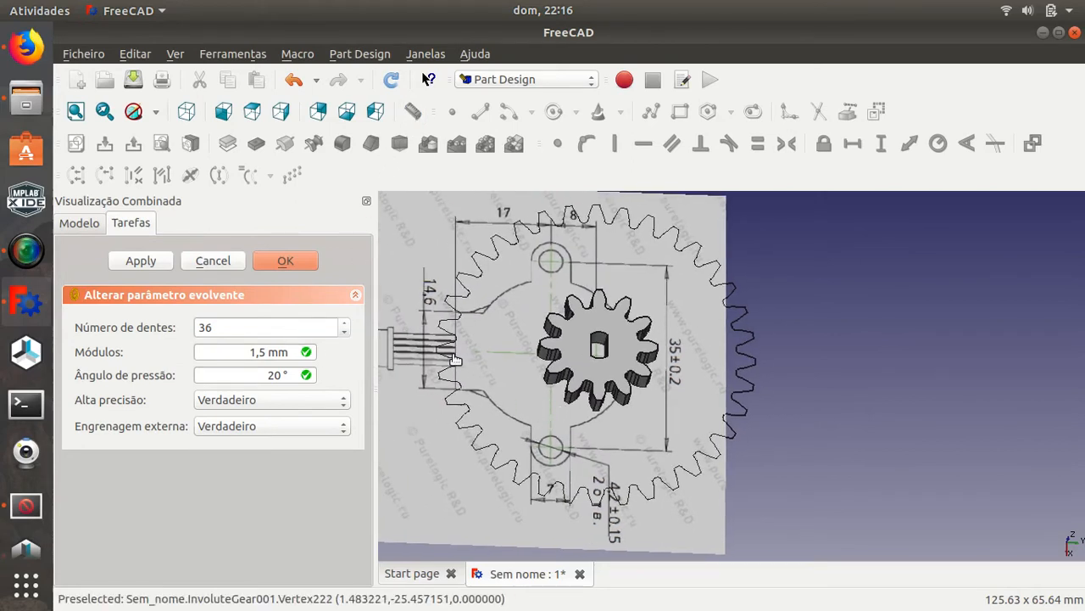
left_click(751, 341)
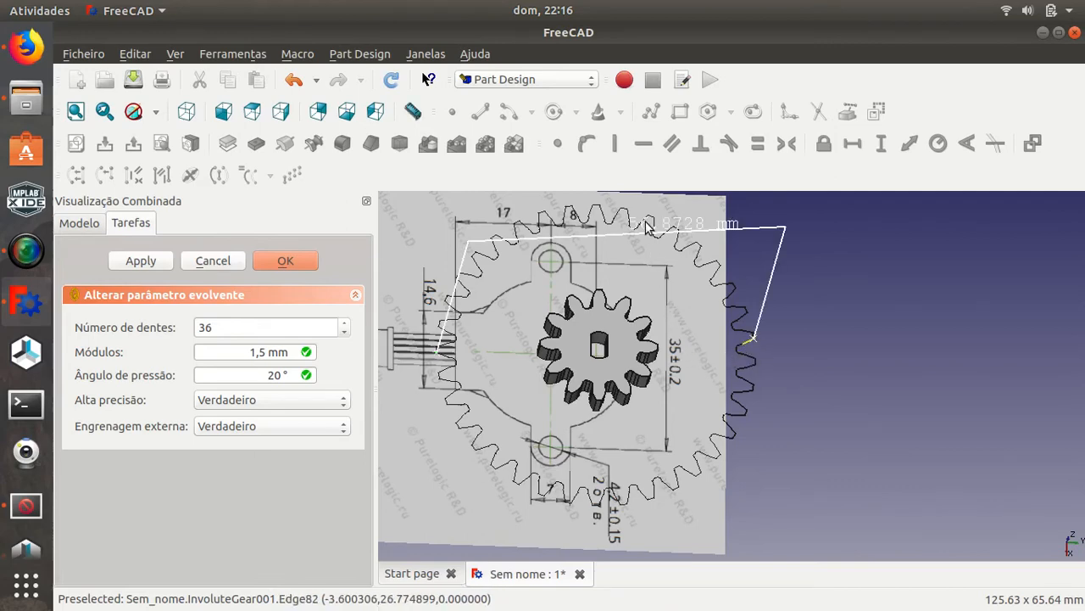
Confirm the large gear's parameters and delete the distance measurement from the model
left_click(90, 225)
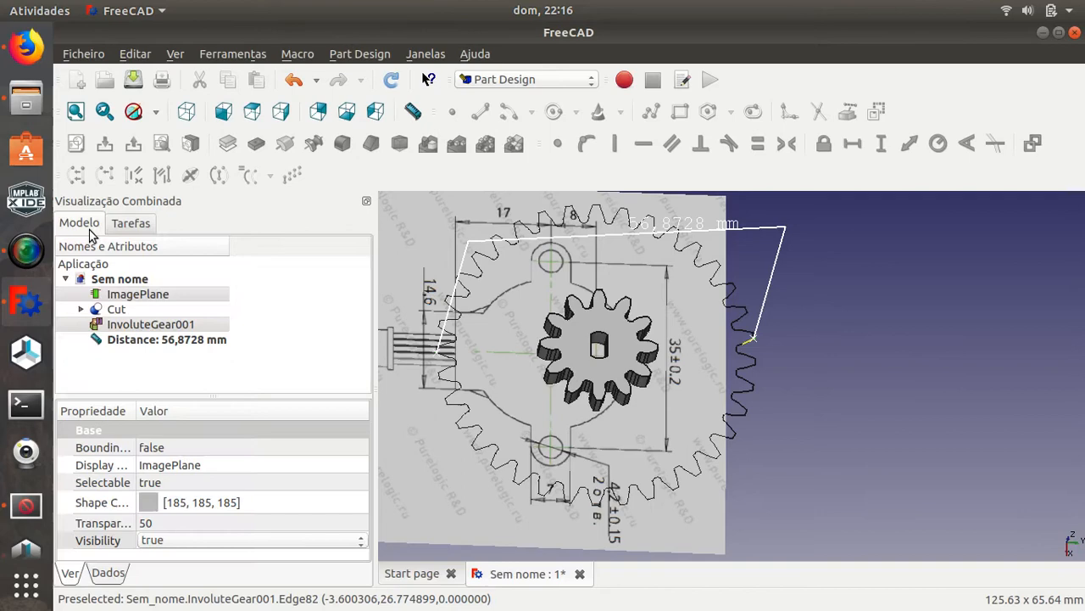
left_click(161, 340)
left_click(156, 342)
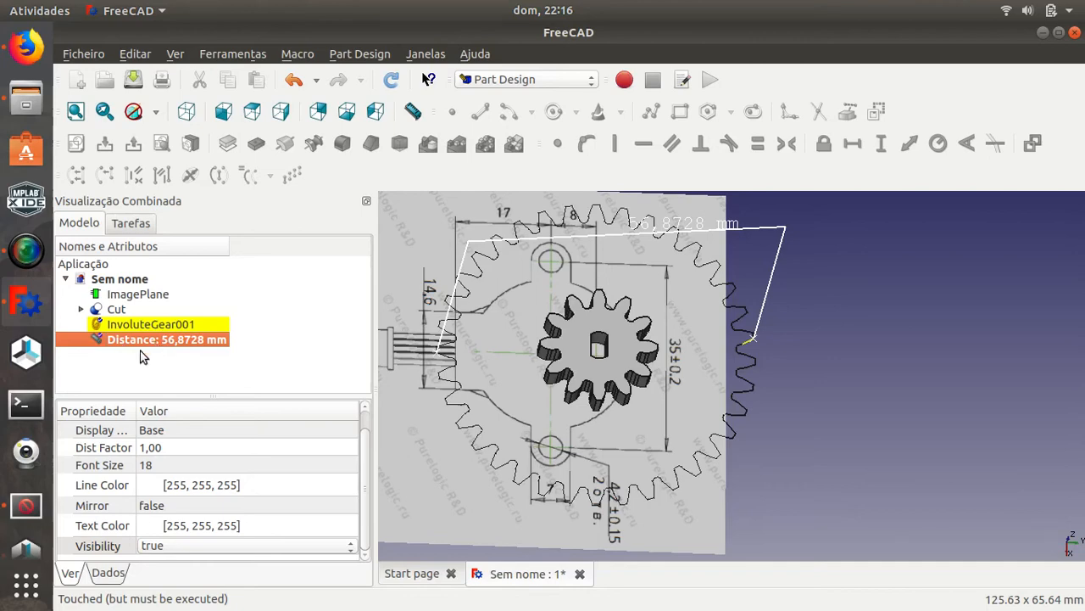
left_click(140, 350)
left_click(146, 346)
double_click(168, 324)
left_click(282, 260)
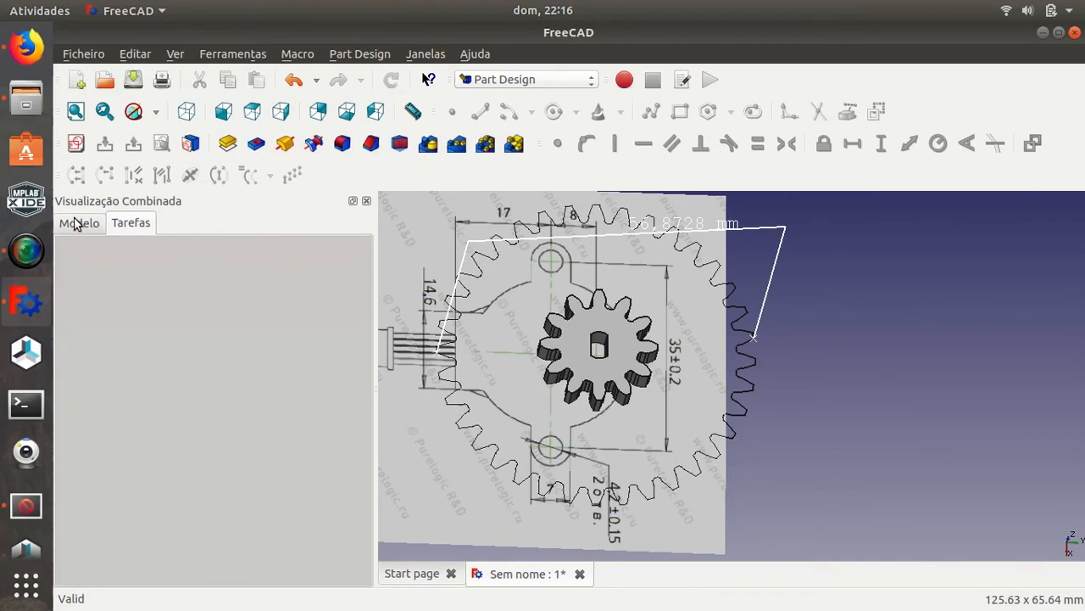
left_click(77, 222)
left_click(140, 340)
key("Delete")
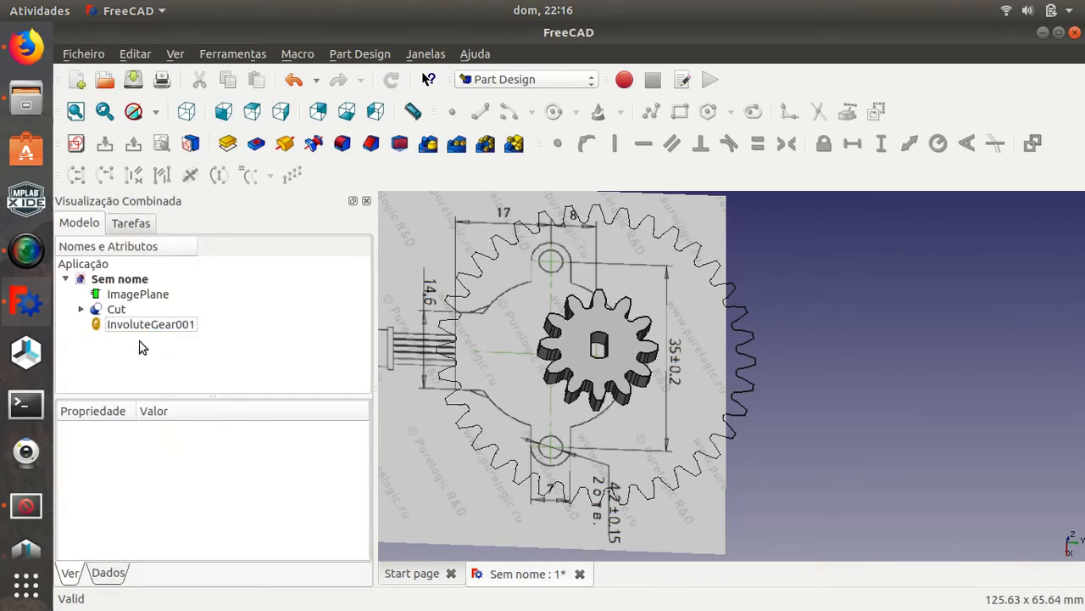
Select the 36-tooth gear outline and open its placement data
left_click(150, 324)
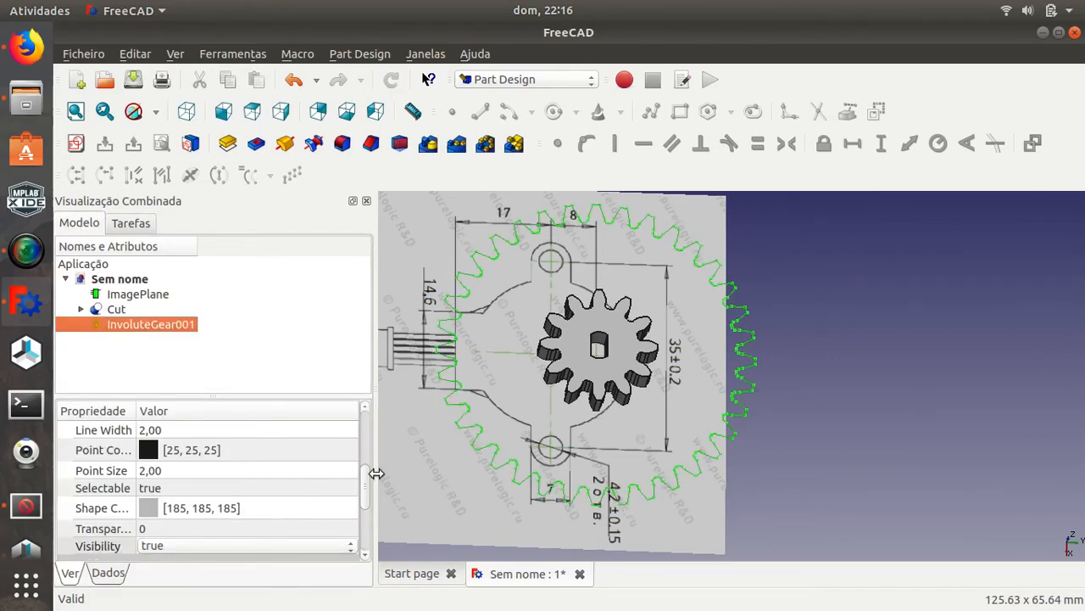
left_click_drag(367, 490, 368, 523)
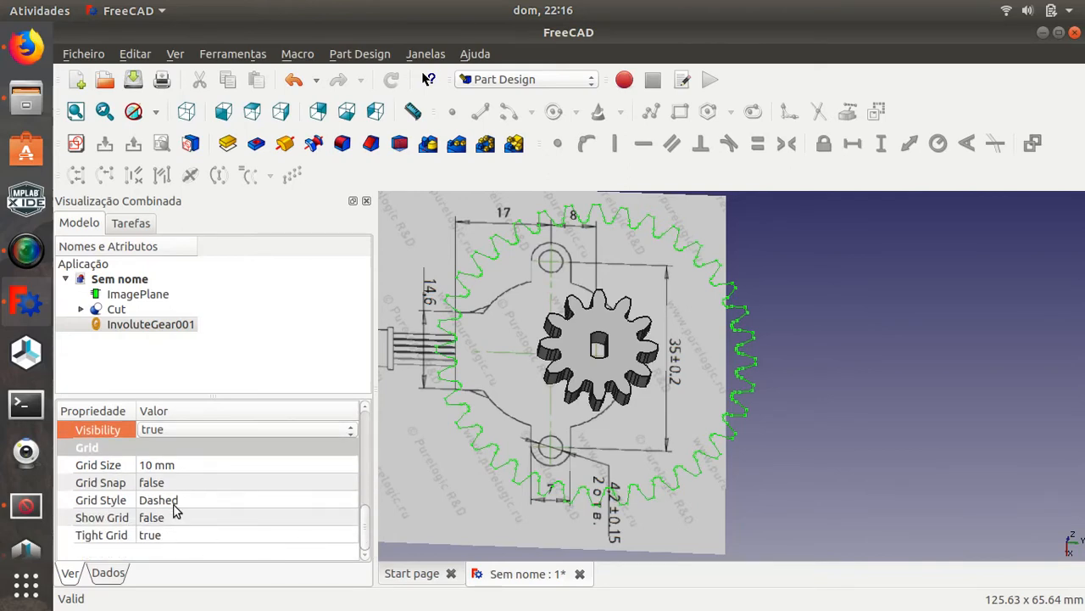
left_click(109, 577)
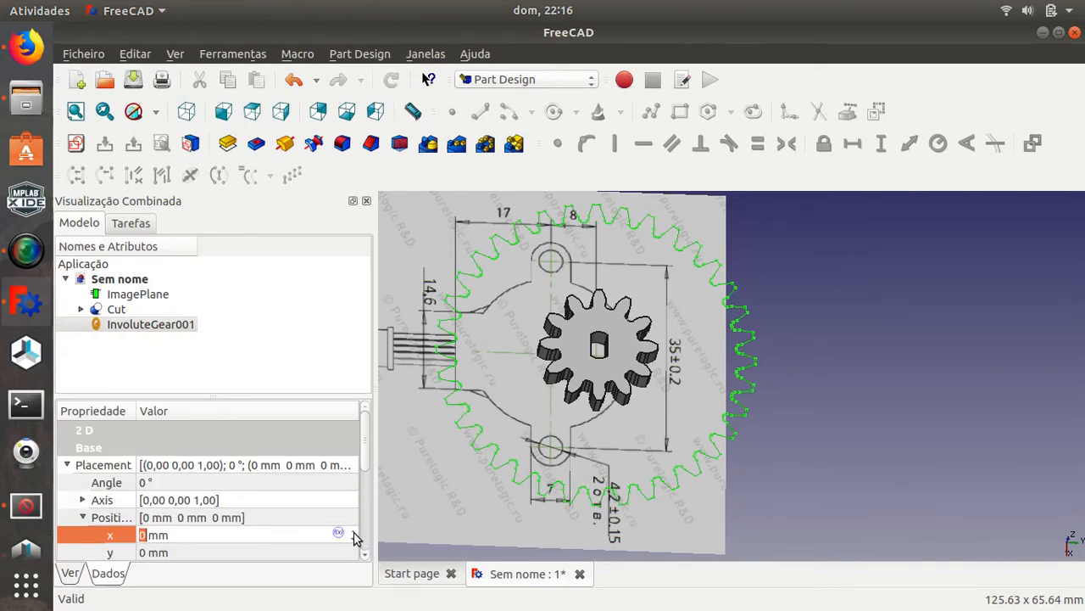
Try shifting the 36-tooth gear outline to 2 mm along X and return X to 0 mm
double_click(354, 532)
middle_click_drag(531, 514, 676, 435)
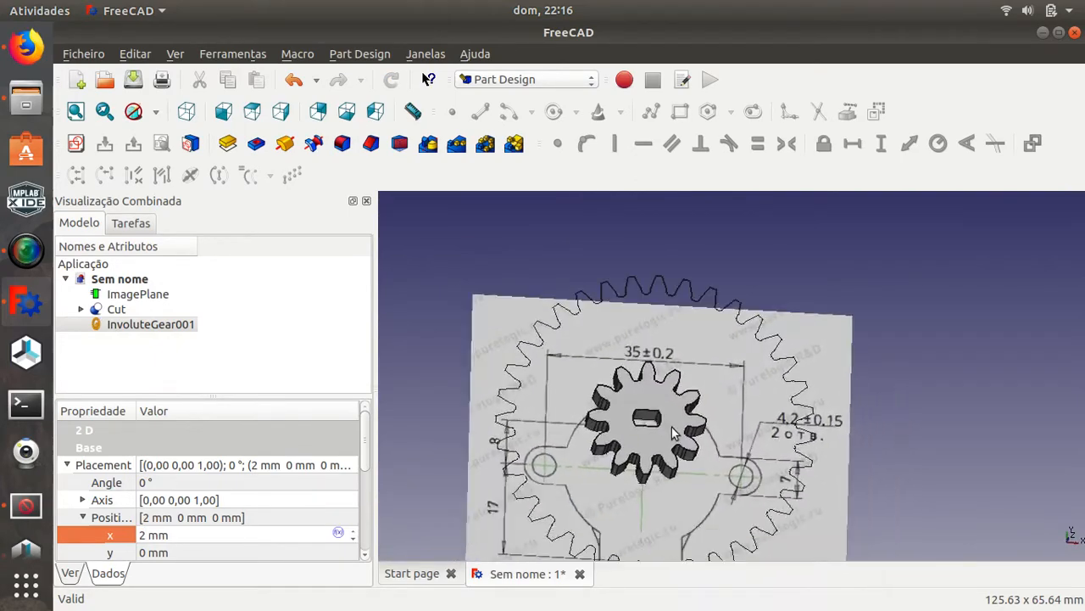
middle_click_drag(770, 495, 717, 489)
left_click(353, 537)
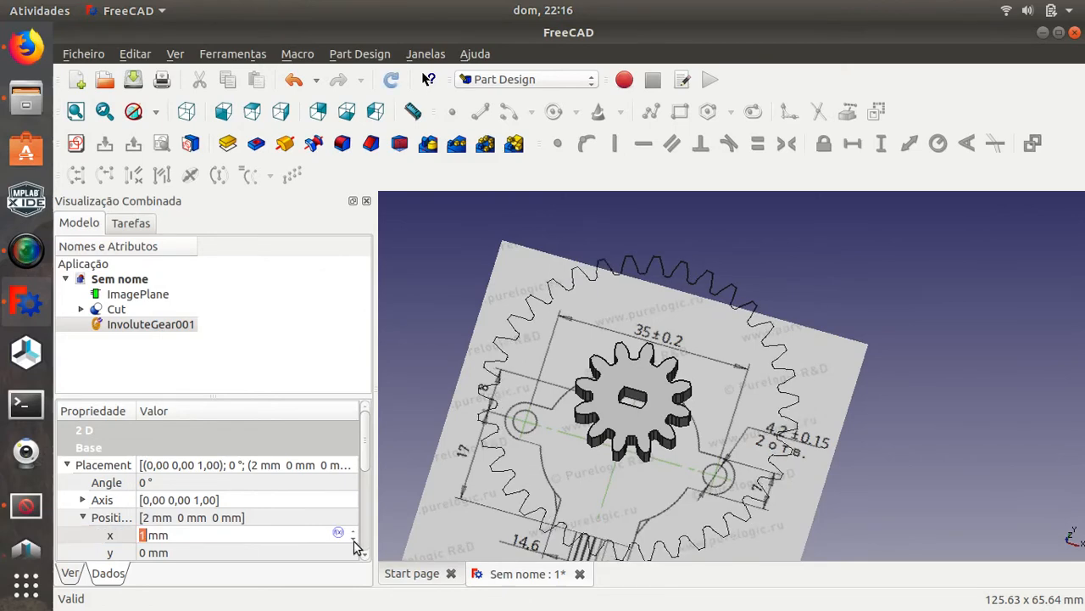
left_click(353, 538)
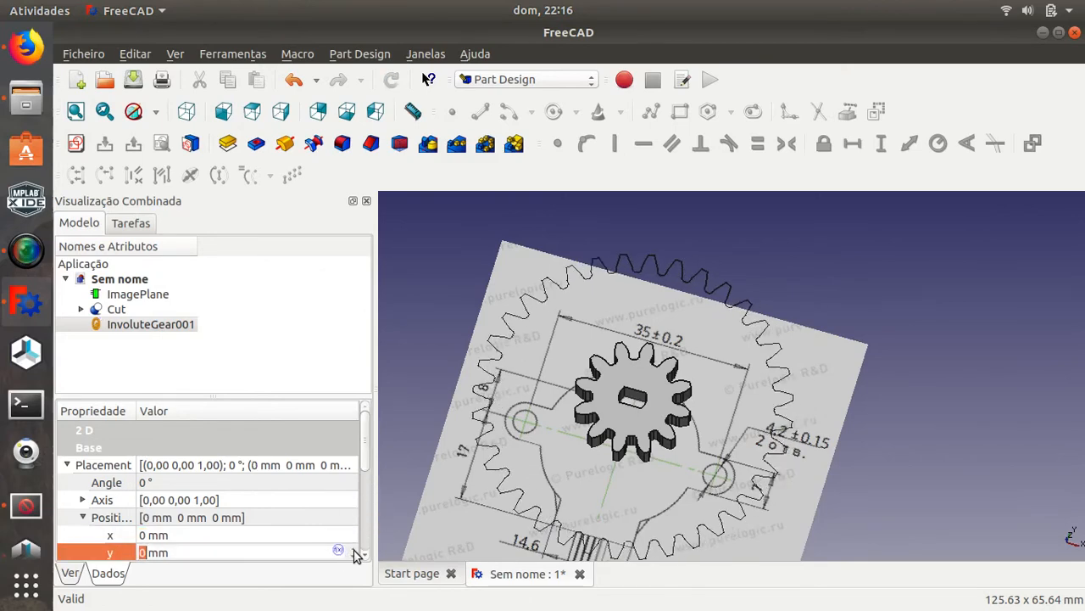
Move the 36-tooth gear outline to 37 mm along Y, beside the small gear
key("Tab")
key("Tab")
key("Tab")
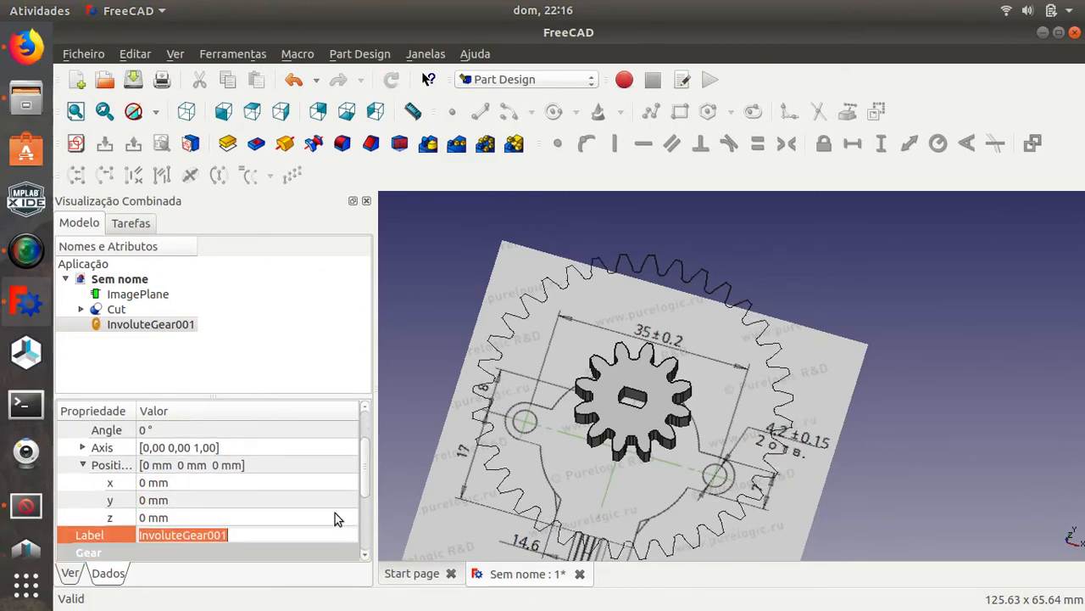
left_click(341, 500)
left_click(354, 495)
left_click(354, 496)
left_click(354, 496)
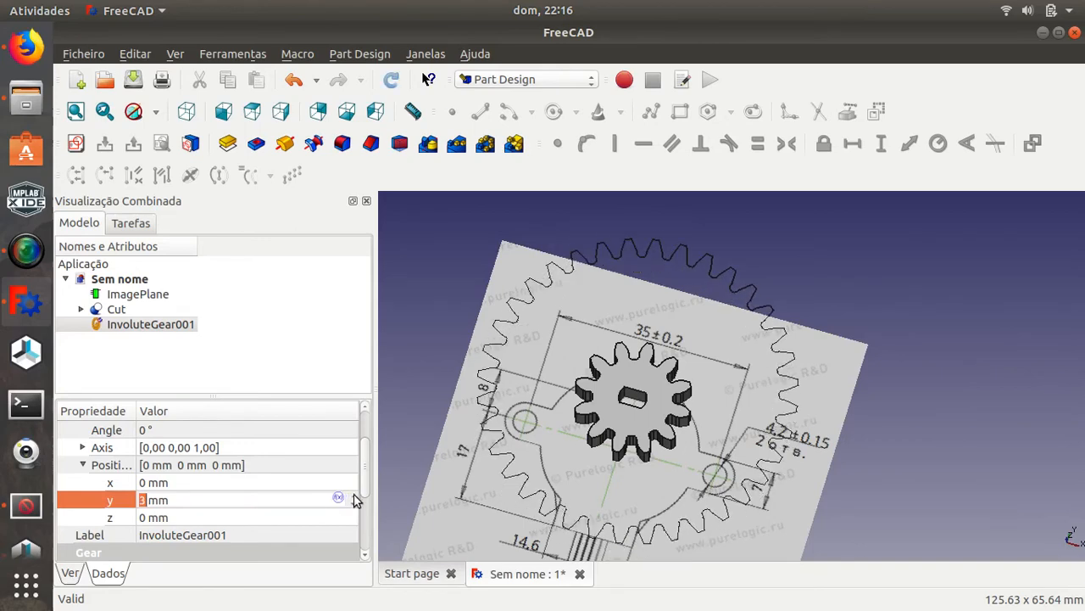
left_click(355, 495)
left_click(355, 495)
left_click(354, 495)
left_click(354, 497)
left_click(354, 496)
left_click(355, 496)
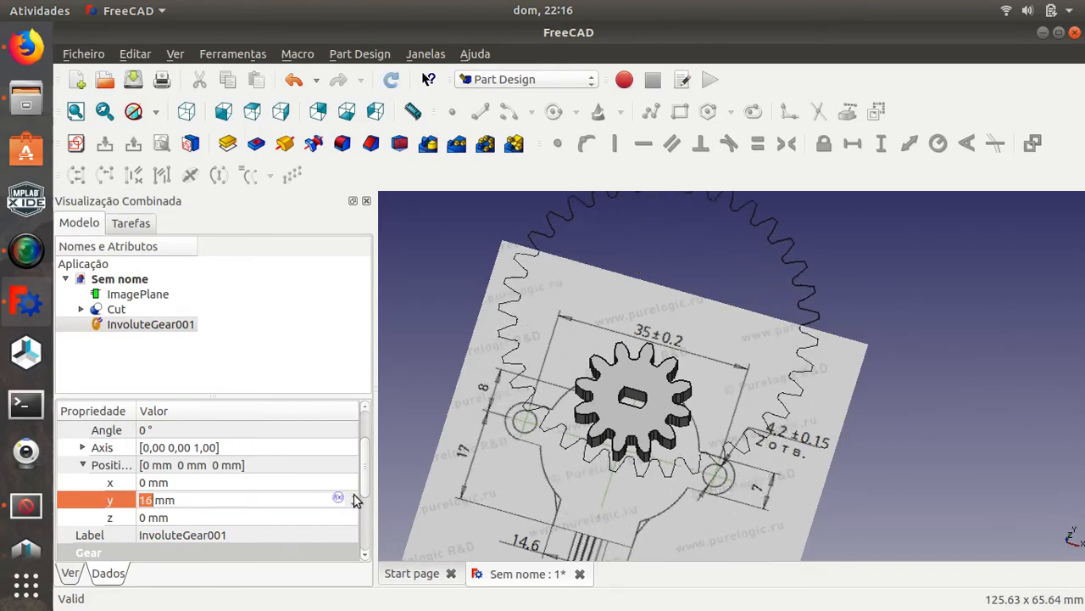
left_click(355, 496)
left_click(354, 496)
left_click(354, 497)
left_click(355, 496)
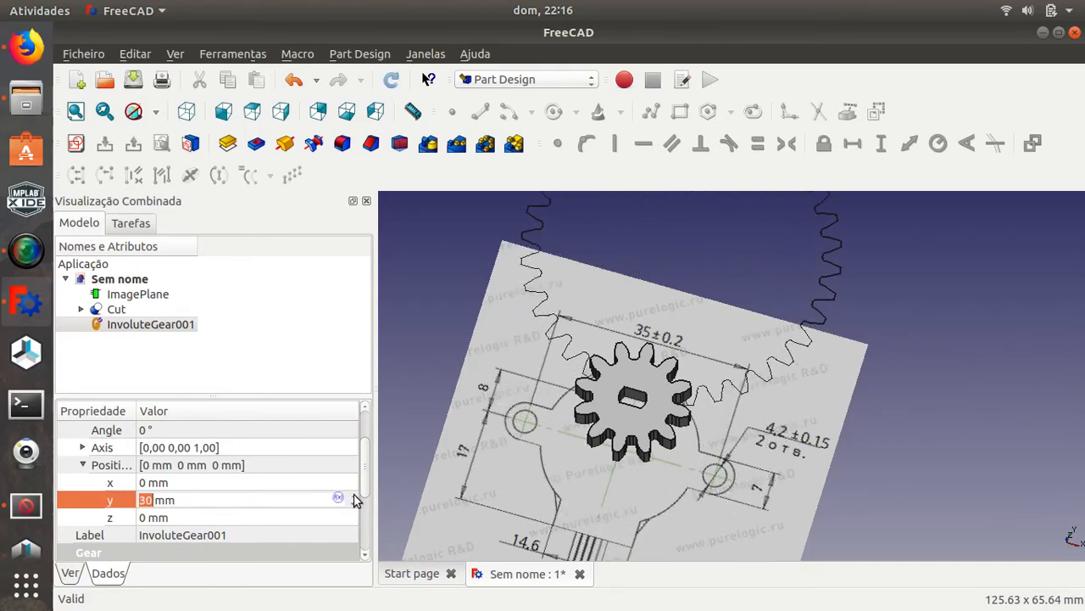
left_click(354, 496)
left_click(355, 496)
left_click(354, 496)
left_click(354, 496)
left_click(354, 497)
Set the large gear outline's rotation angle to 5° to align its teeth with the small gear's gaps
middle_click_drag(598, 485, 738, 352)
scroll(738, 352, "up", 5)
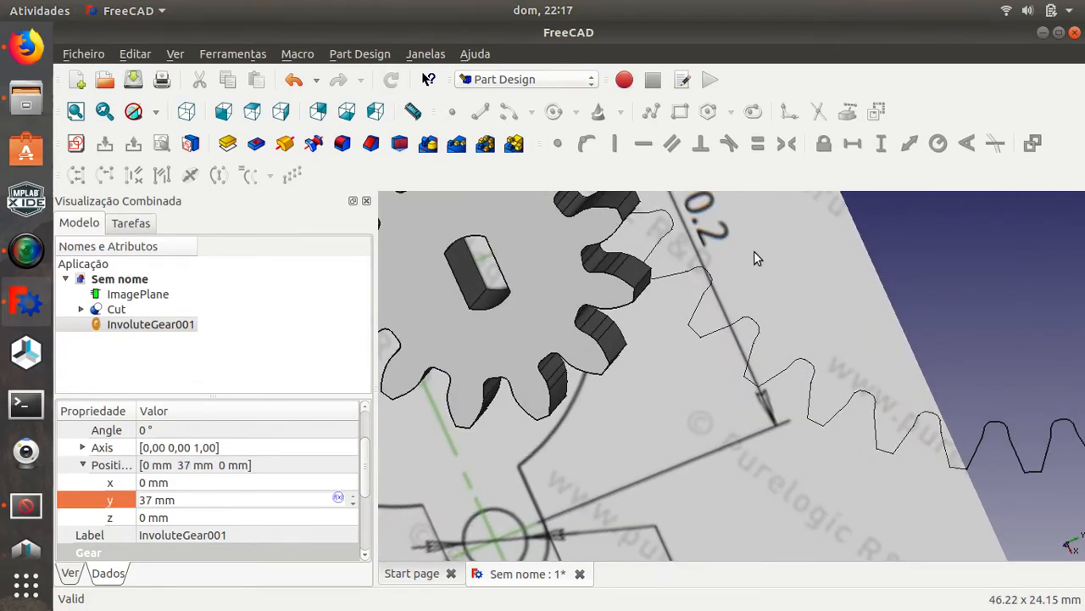
middle_click_drag(754, 252, 720, 419)
middle_click_drag(544, 311, 538, 398)
left_click(181, 431)
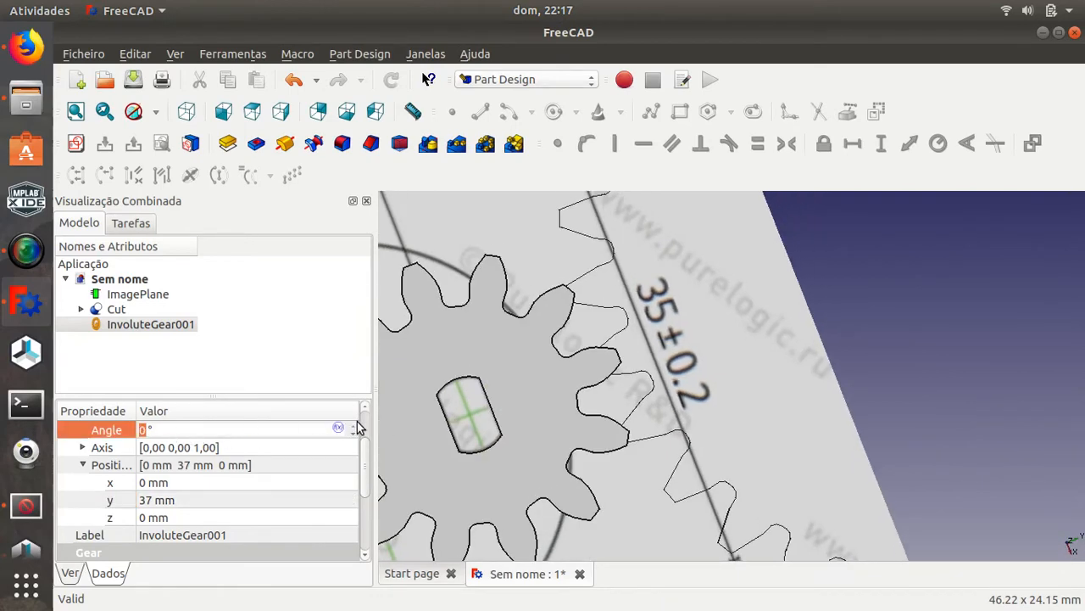
scroll(357, 428, "up", 4)
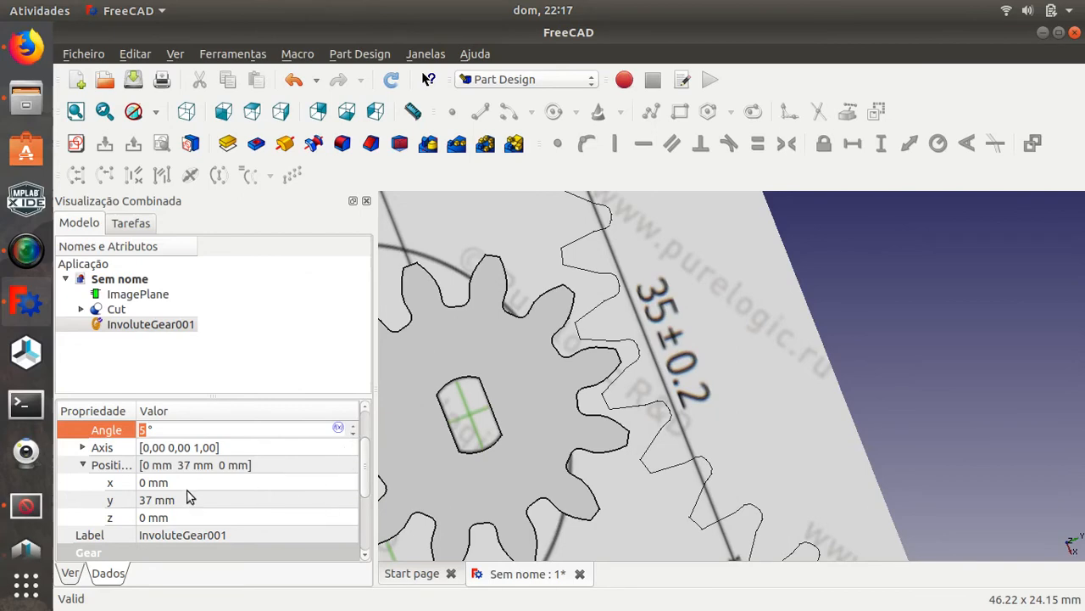
Set the large gear outline's Y position to 36 mm and check how its teeth mesh with the small gear
left_click(163, 507)
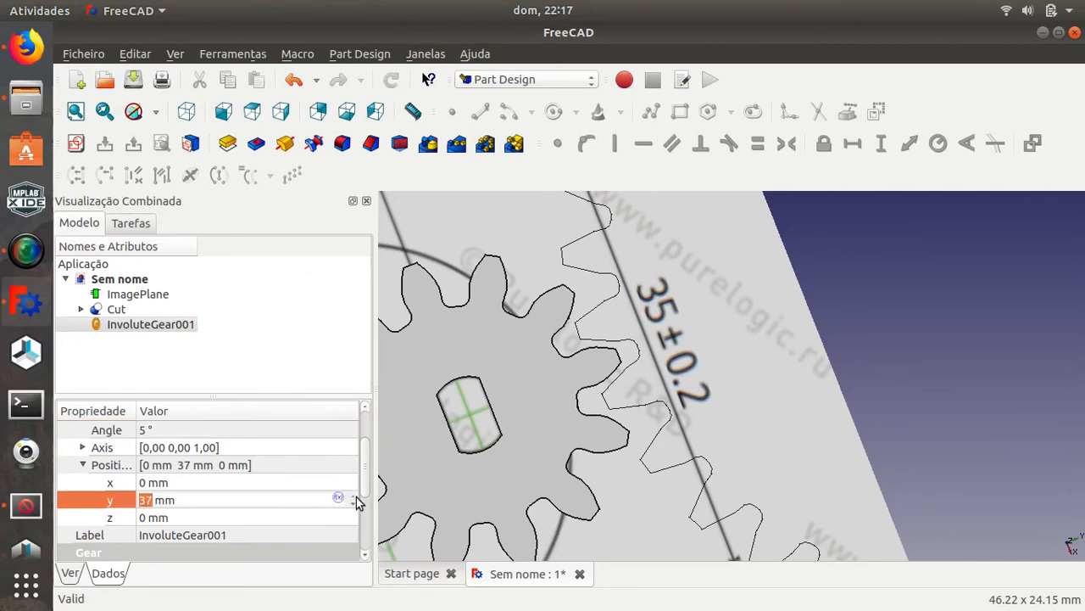
scroll(355, 502, "down", 1)
scroll(658, 424, "up", 3)
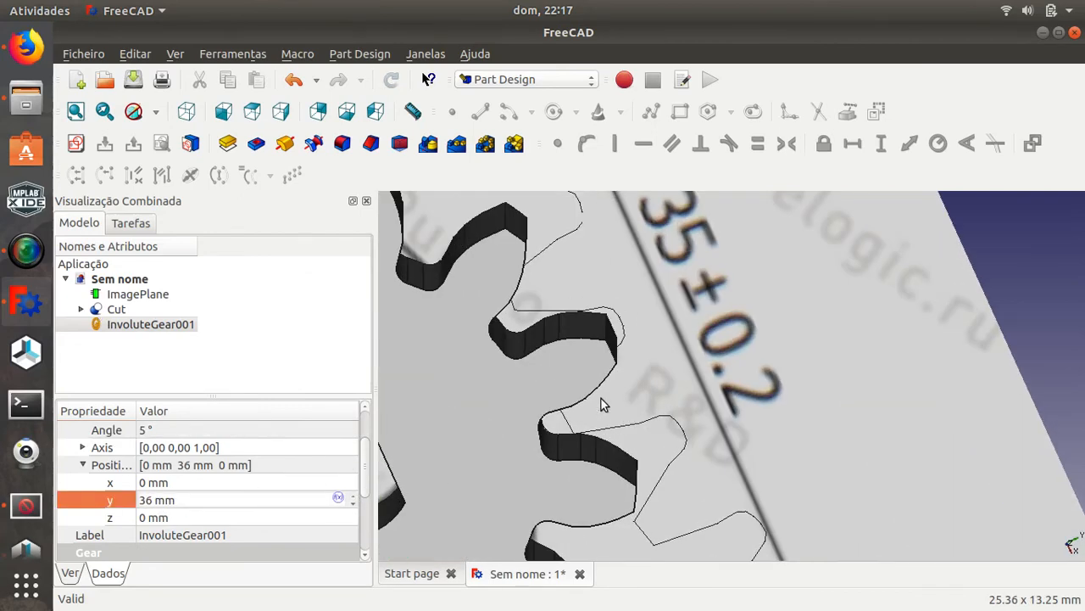
mouse_move(601, 404)
middle_mouse_down()
mouse_move(563, 370)
mouse_move(588, 383)
mouse_move(571, 387)
mouse_move(599, 386)
middle_mouse_up()
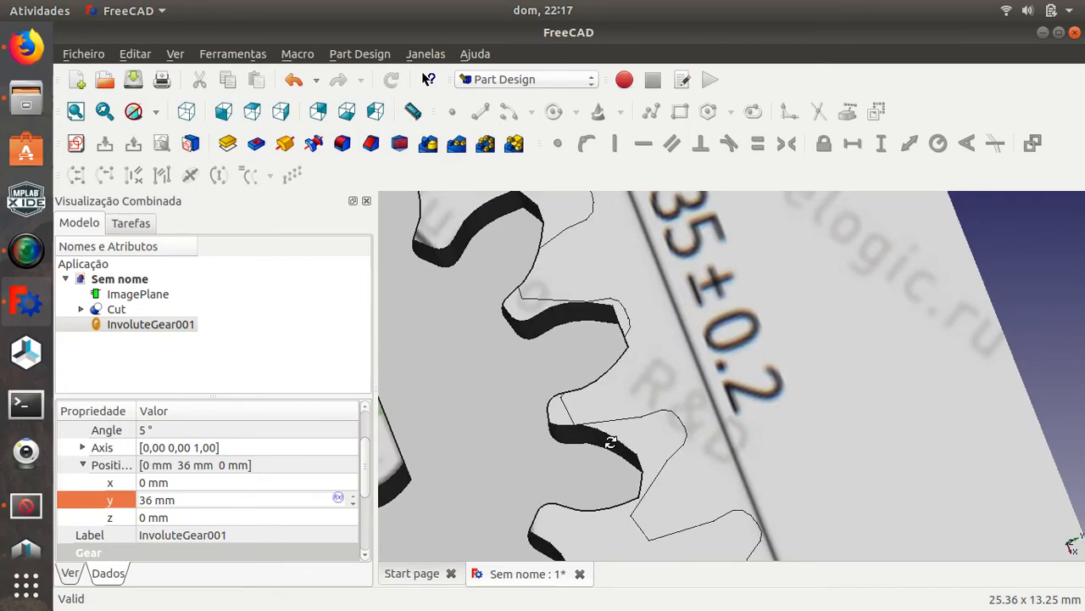
middle_click_drag(610, 442, 588, 280)
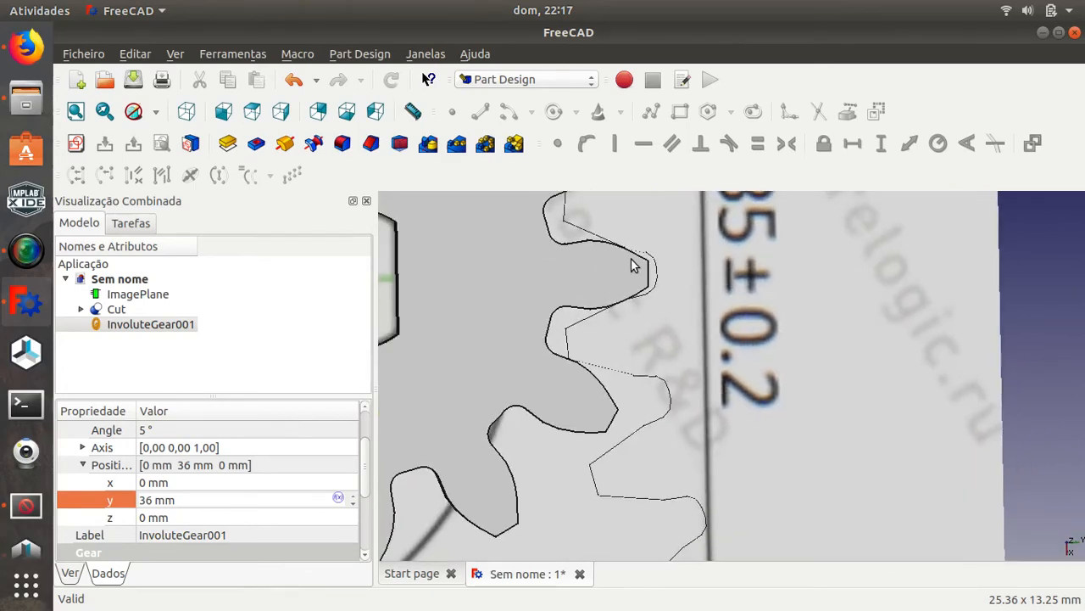
scroll(600, 325, "down", 8)
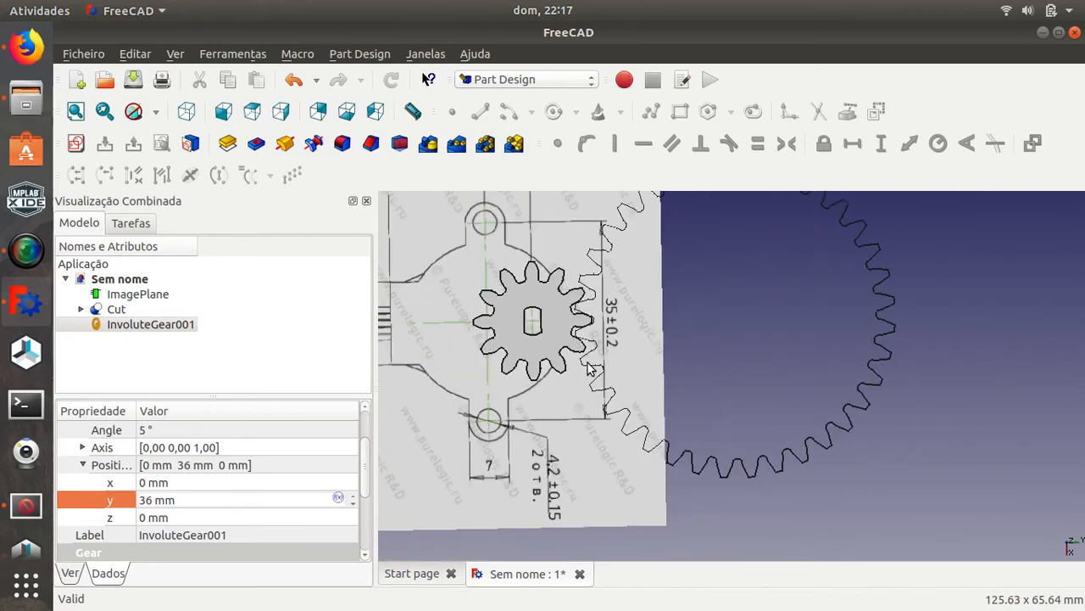
middle_click_drag(629, 312, 581, 343)
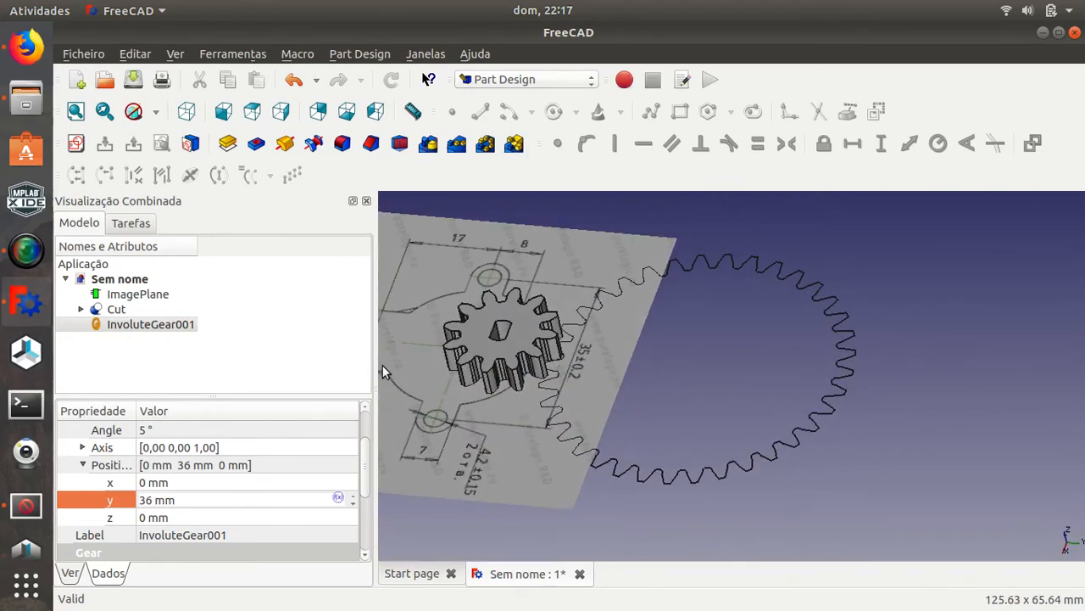
Pad the 36-tooth gear outline with a length of 6 mm
left_click(149, 323)
left_click(227, 142)
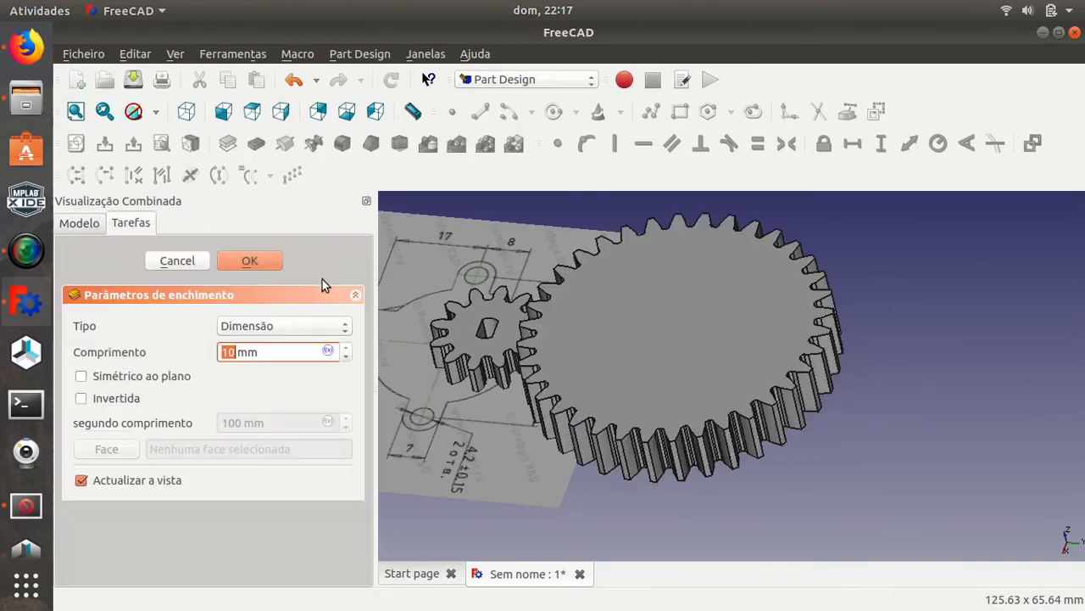
middle_click_drag(572, 317, 624, 349)
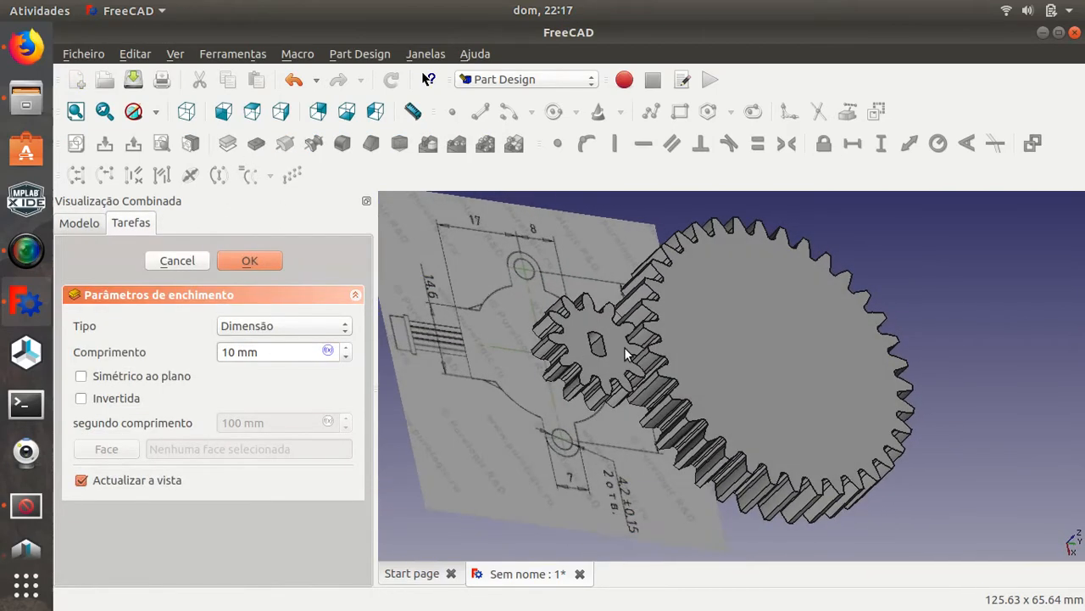
left_click_drag(240, 354, 214, 354)
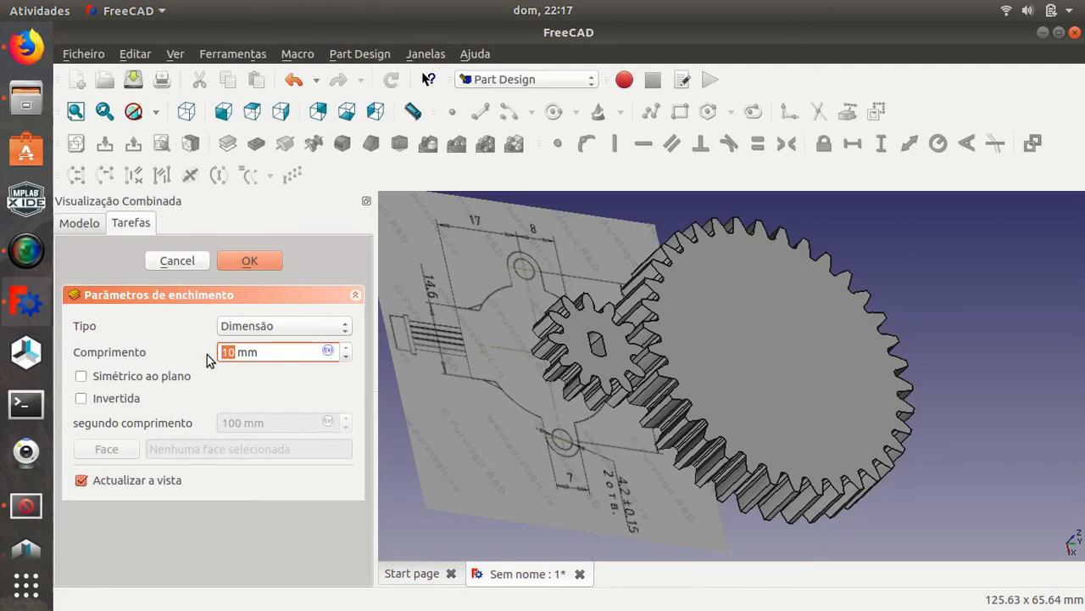
type("6")
Examine how the padded large gear's teeth mesh with the small gear and accept the pad
scroll(619, 368, "up", 5)
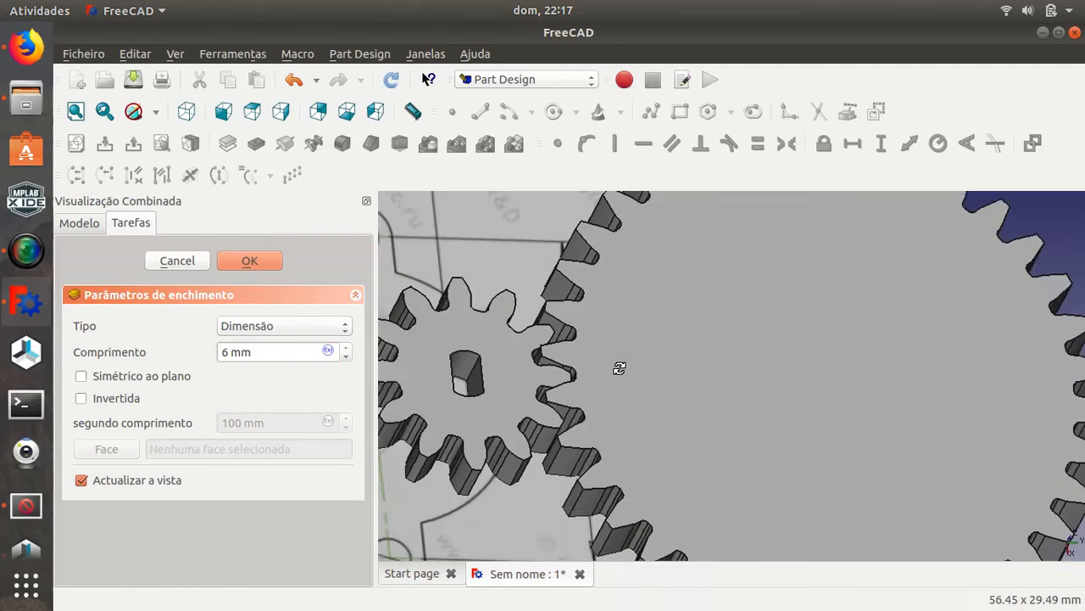
middle_click_drag(567, 391, 803, 317)
scroll(580, 519, "down", 4)
scroll(719, 319, "up", 3)
mouse_move(687, 352)
middle_mouse_down()
mouse_move(691, 389)
mouse_move(649, 363)
mouse_move(683, 339)
mouse_move(682, 366)
middle_mouse_up()
scroll(682, 366, "down", 5)
scroll(683, 366, "down", 3)
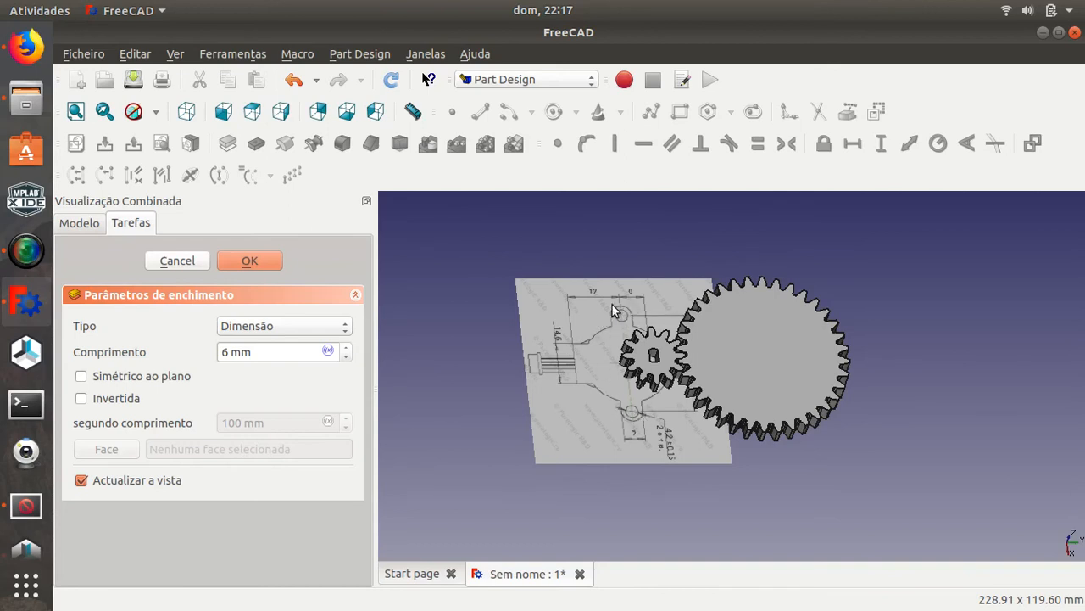
scroll(688, 408, "up", 4)
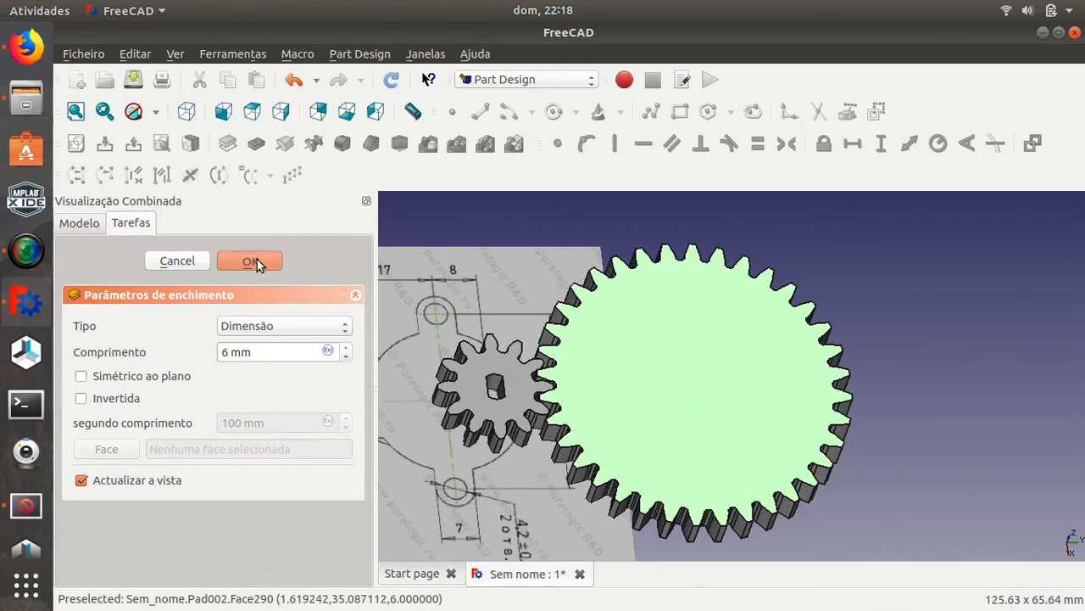
left_click(257, 260)
left_click(874, 273)
left_click(622, 410)
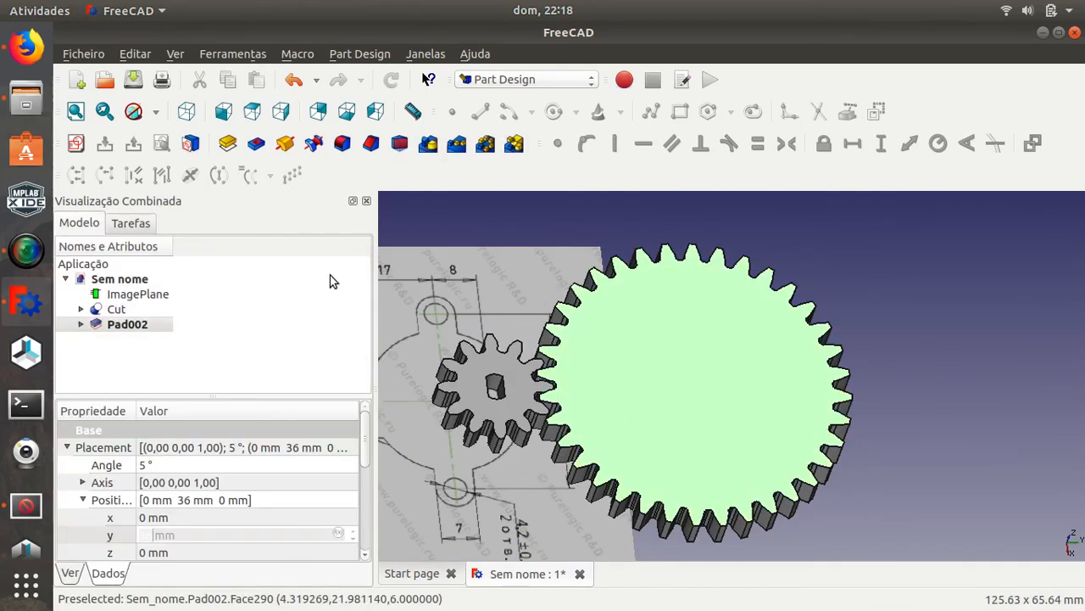
left_click(105, 146)
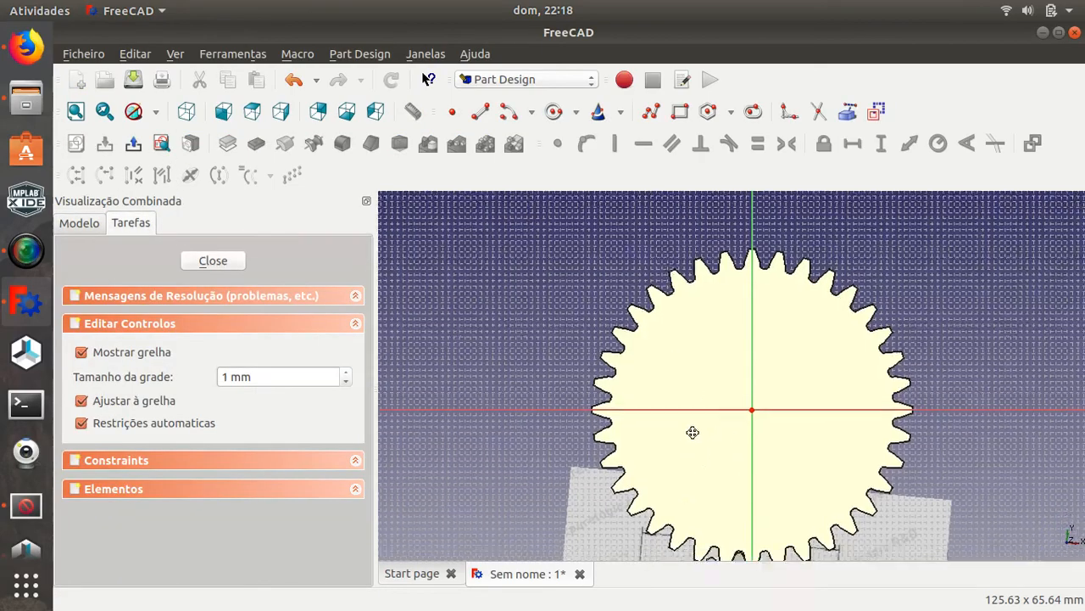
middle_click_drag(693, 432, 656, 196)
middle_click_drag(694, 283, 688, 429)
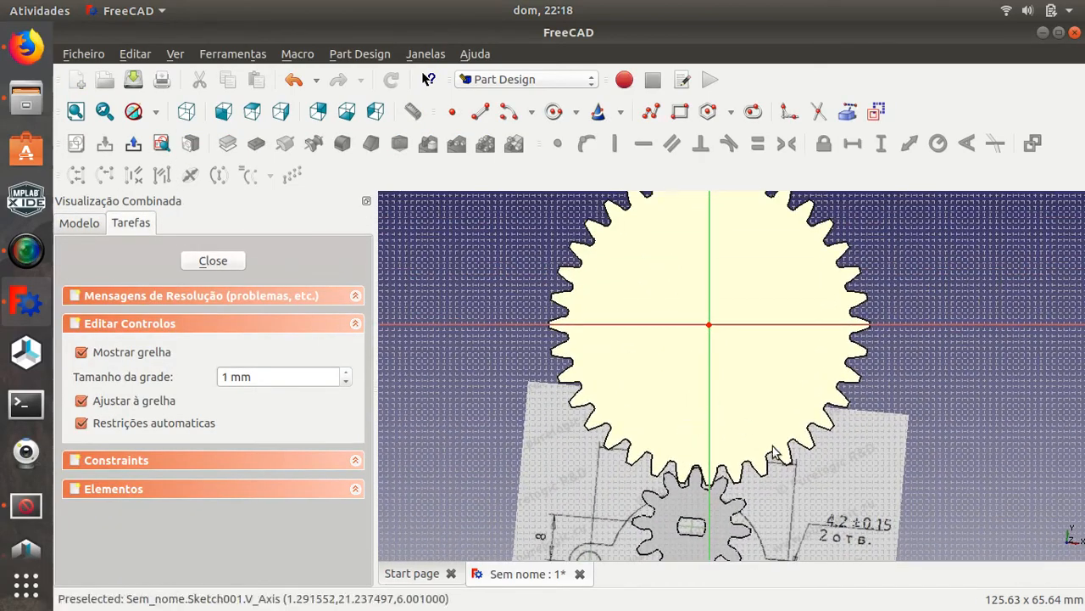
mouse_move(726, 481)
middle_mouse_down()
mouse_move(733, 352)
mouse_move(708, 366)
middle_mouse_up()
left_click(213, 261)
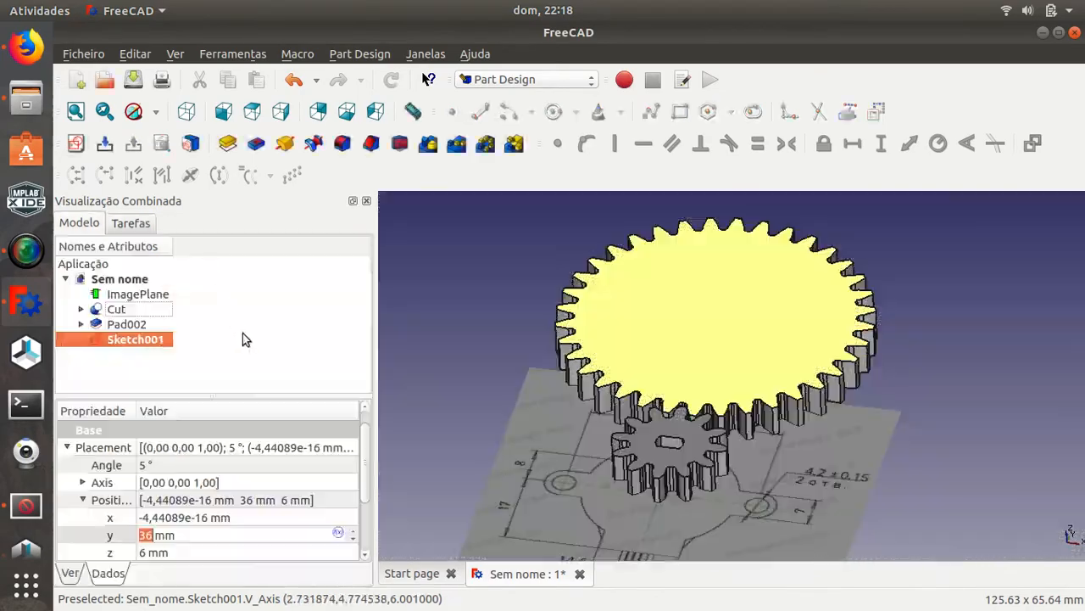
left_click(141, 356)
left_click(123, 325)
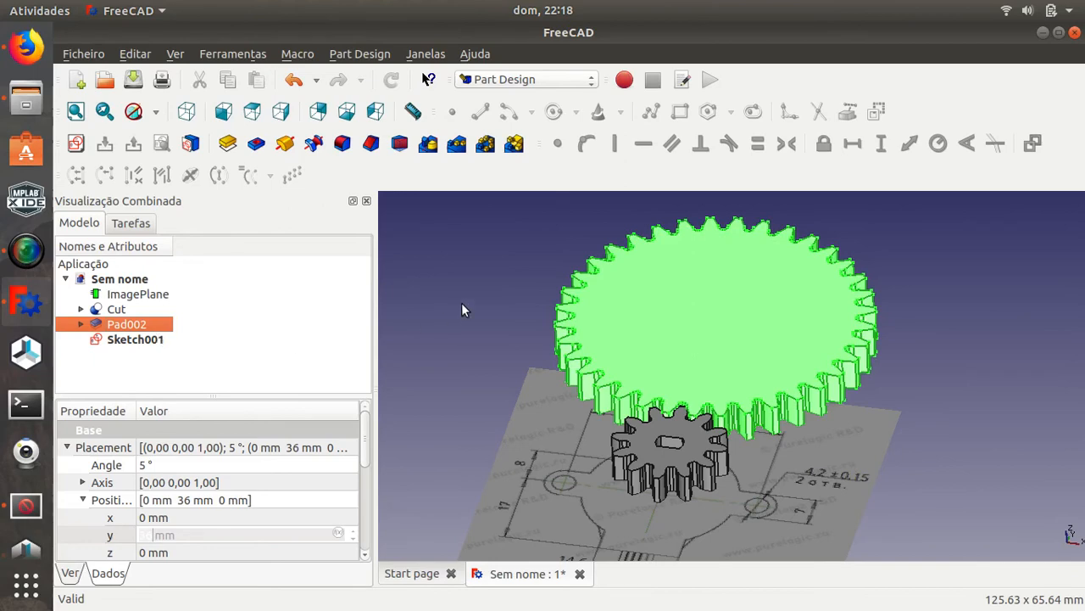
left_click(437, 279)
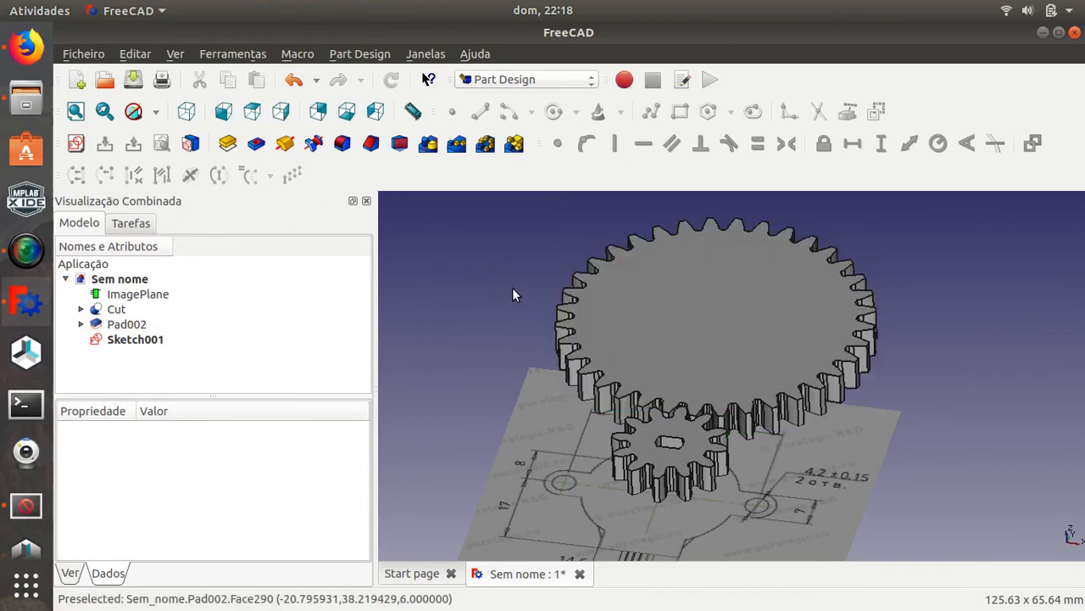
Create a sketch on the large gear's upper face and draw a circle of about 23.5 mm radius centred on the origin
left_click(672, 307)
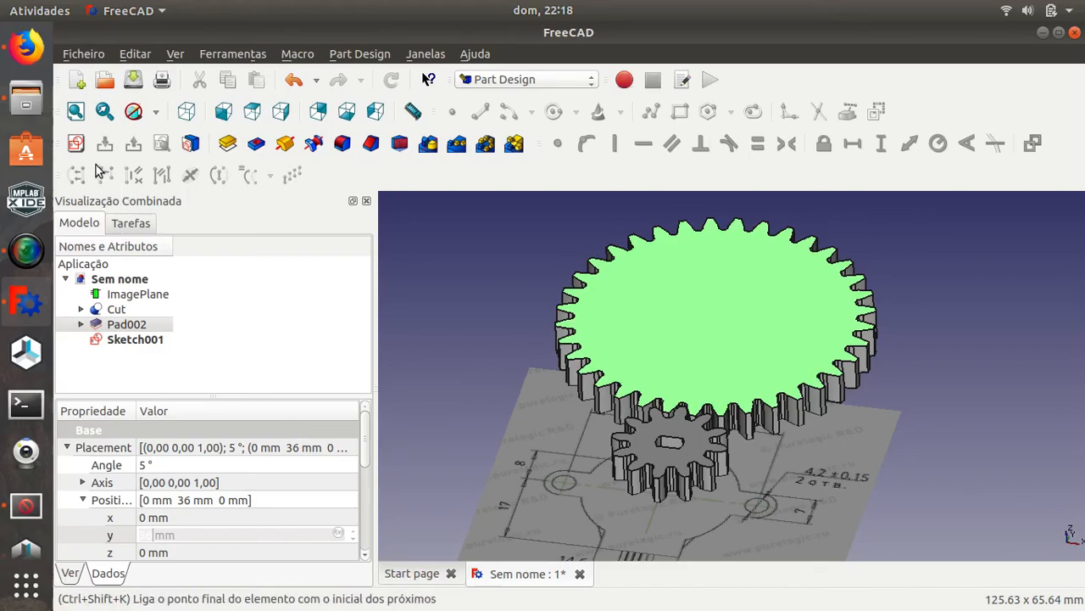
left_click(76, 143)
scroll(648, 331, "up", 5)
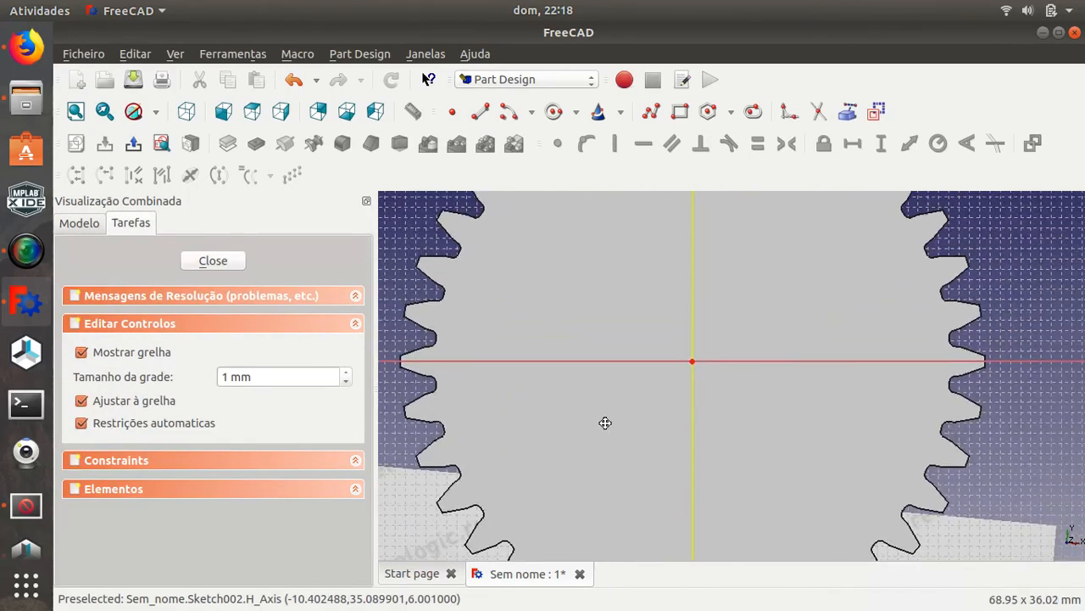
middle_click_drag(603, 424, 549, 467)
left_click(553, 112)
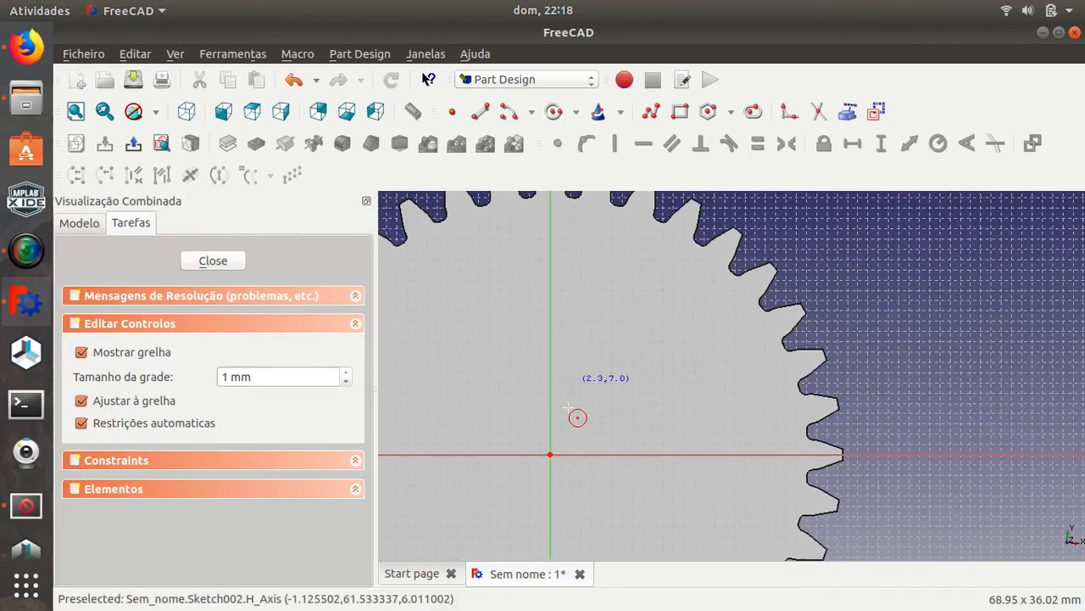
left_click(550, 455)
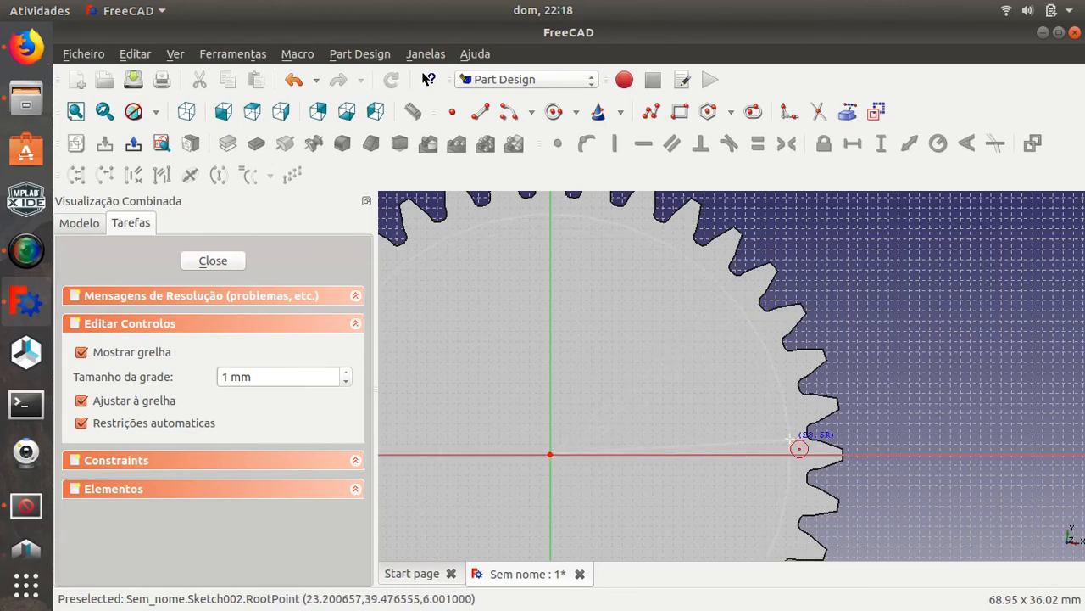
left_click(790, 438)
Enlarge the circle to about 25 mm radius at the tooth roots, check its radius and cancel the radius constraint
scroll(782, 458, "up", 8)
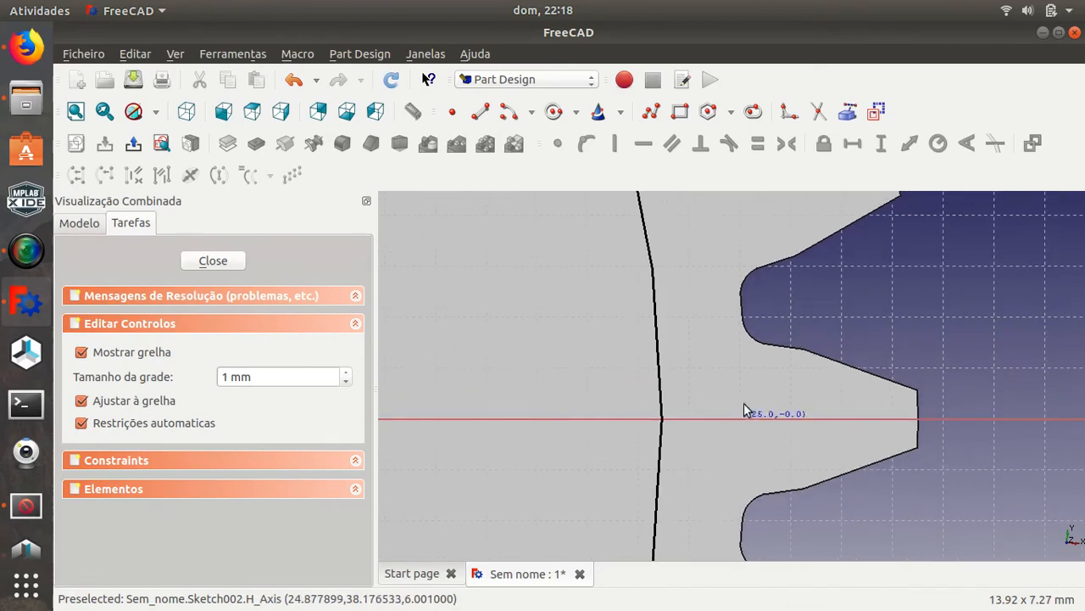
mouse_move(715, 381)
middle_mouse_down()
mouse_move(652, 431)
mouse_move(701, 423)
middle_mouse_up()
left_click(618, 412)
middle_click_drag(707, 380, 710, 504)
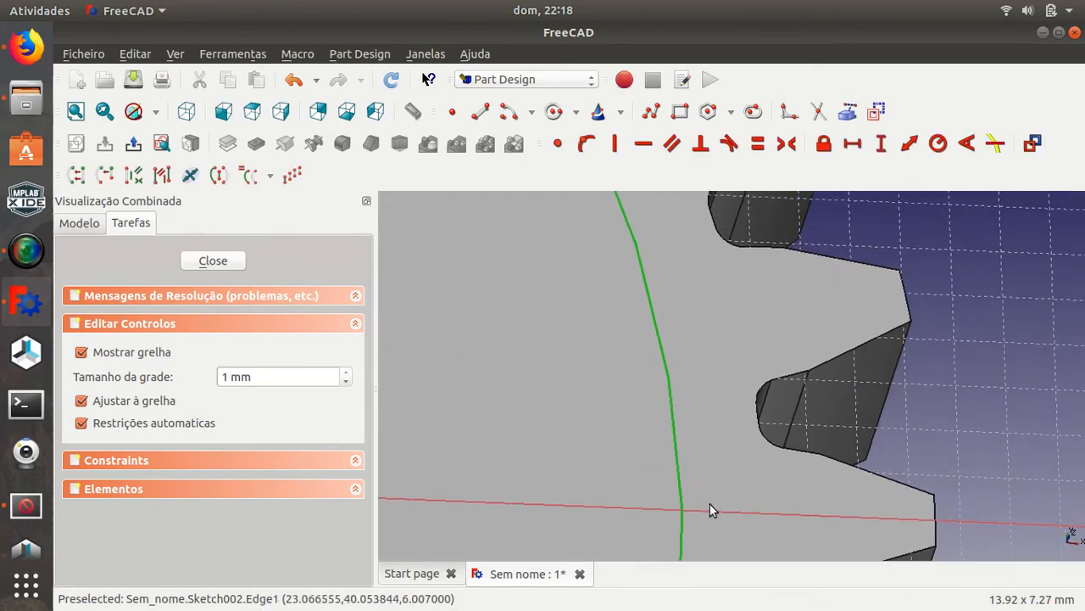
left_click(678, 450)
left_click_drag(679, 450, 765, 424)
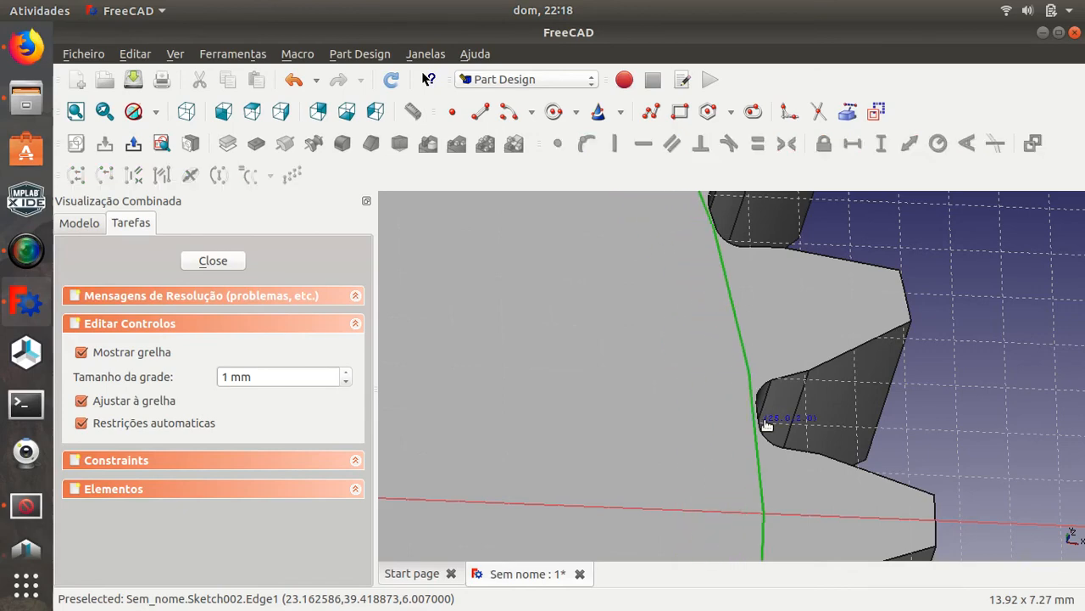
left_click(938, 143)
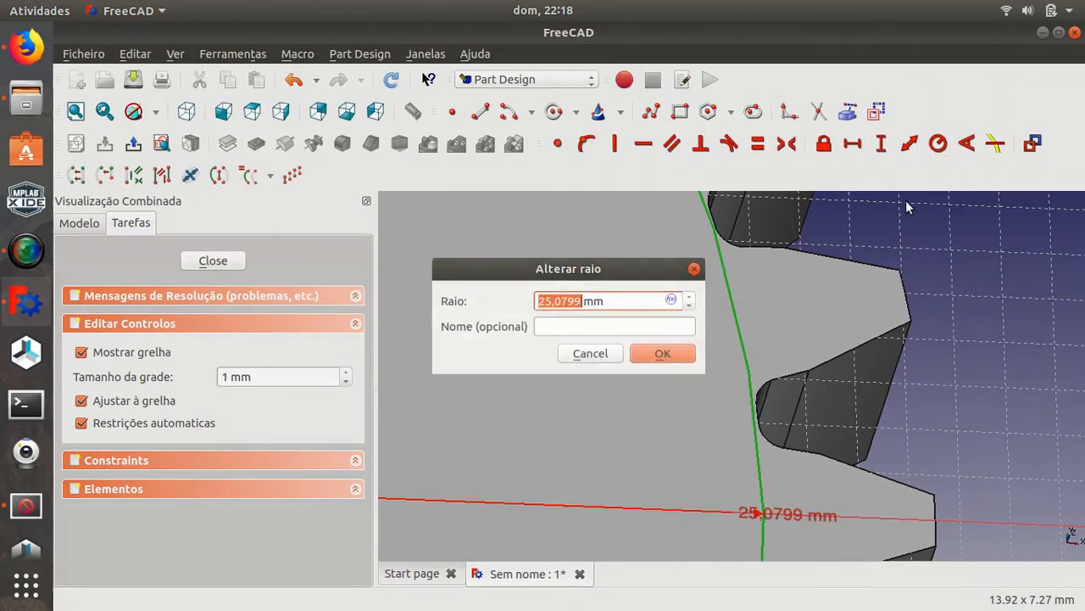
left_click(591, 355)
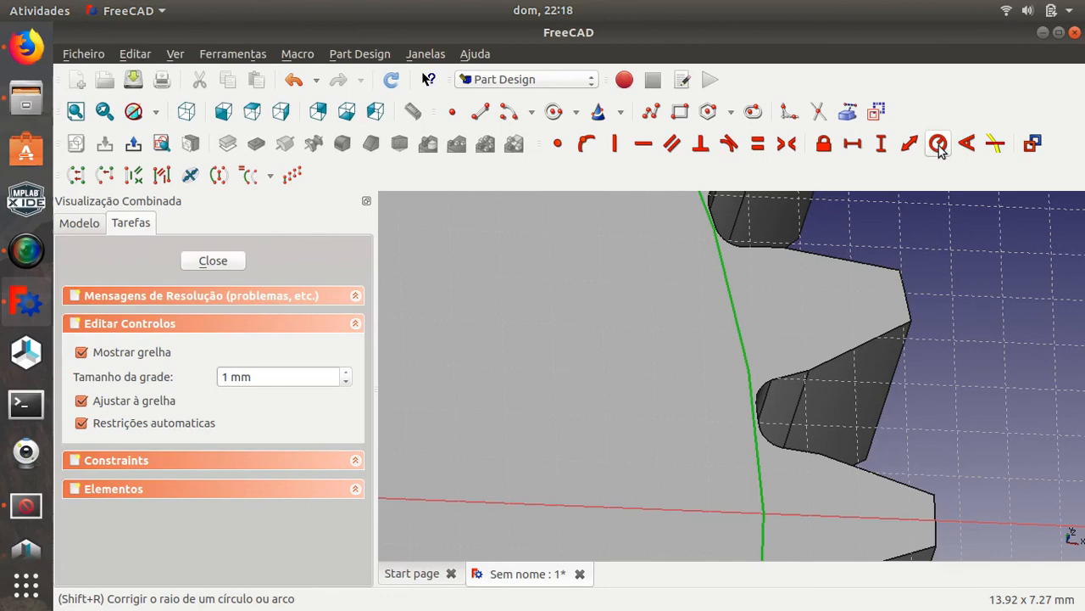
Constrain the circle's radius to 22 mm and close the sketch
left_click(938, 144)
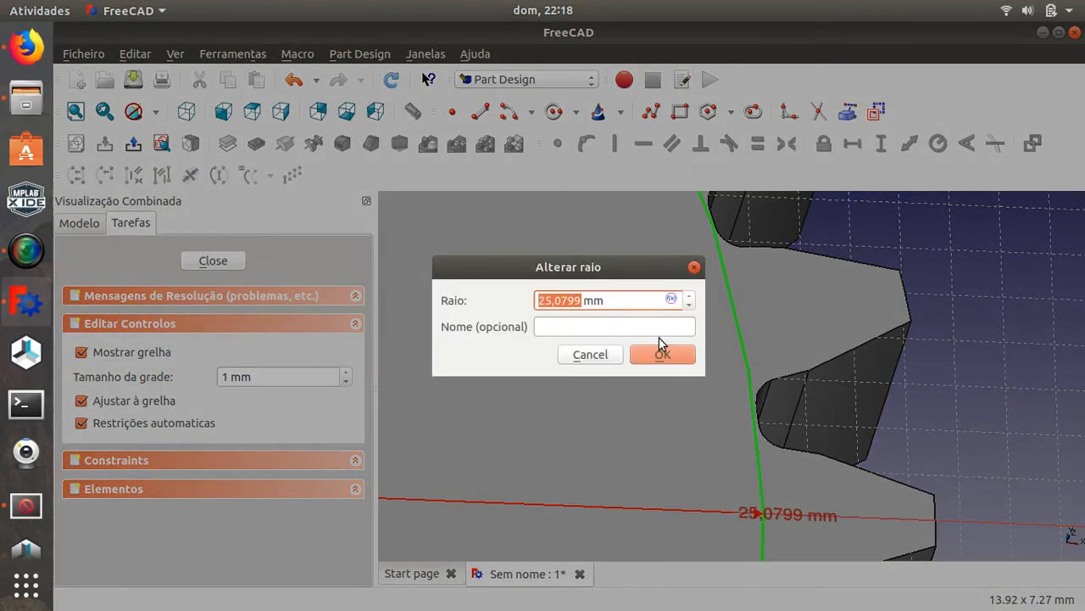
left_click_drag(545, 299, 584, 296)
type("22")
left_click(662, 354)
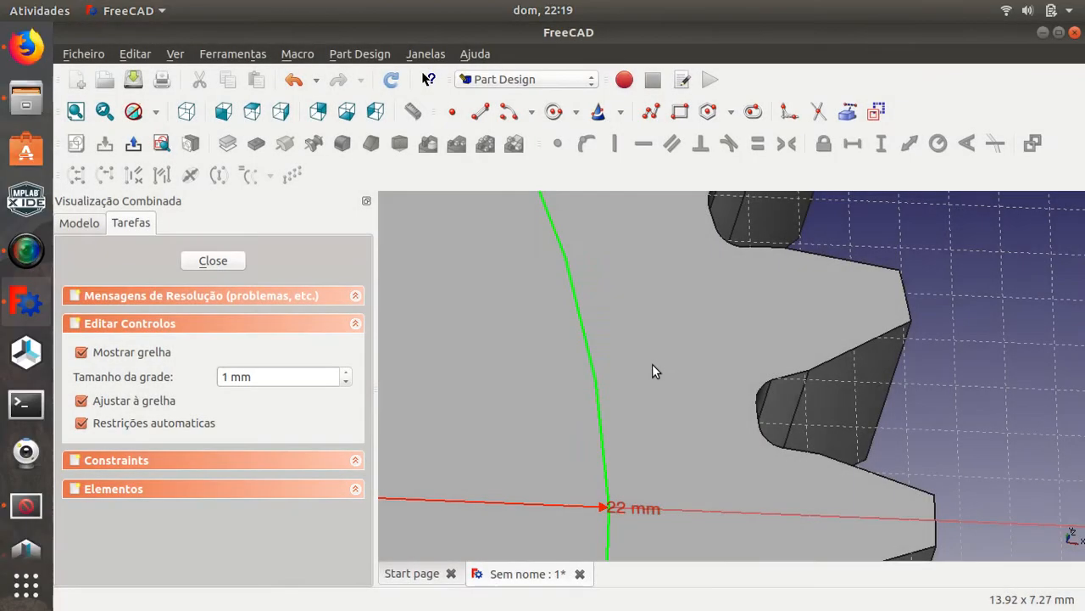
scroll(653, 398, "down", 5)
middle_click_drag(642, 412, 591, 347)
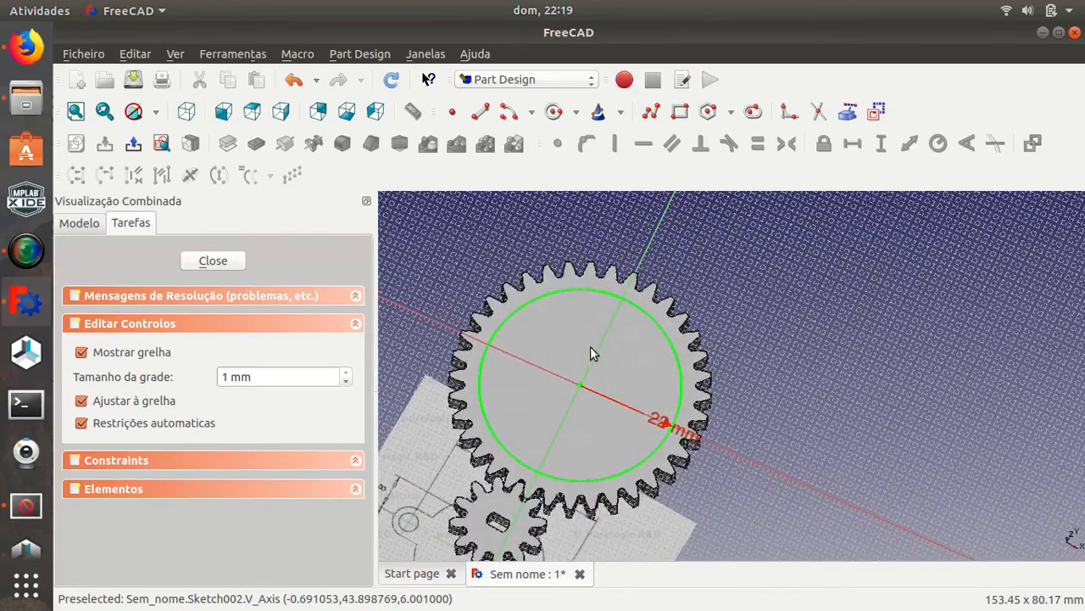
left_click(213, 260)
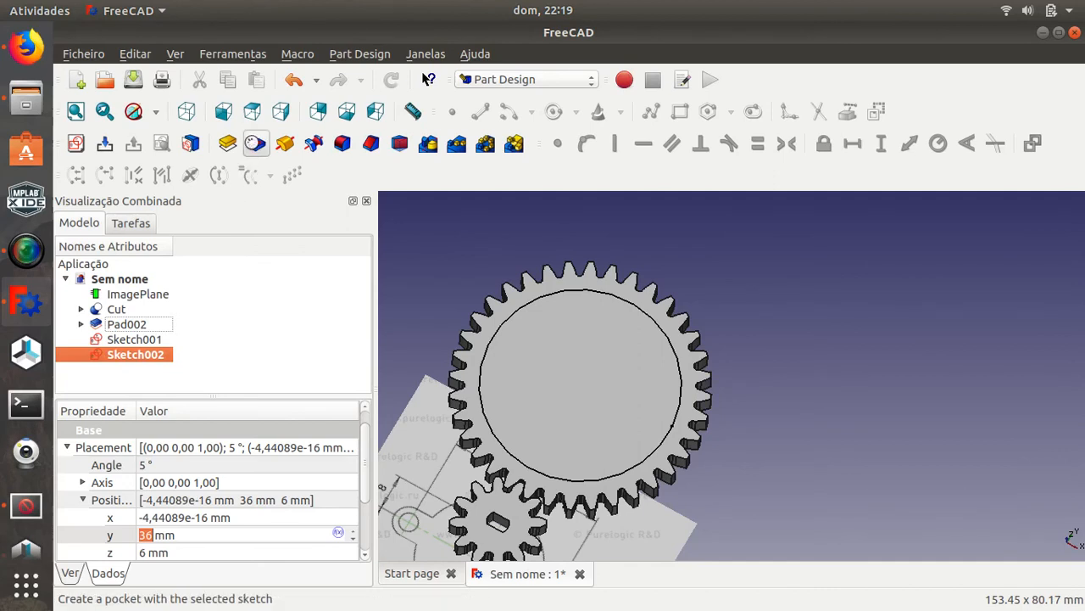
Pocket the circle 7 mm deep through the large gear and inspect the resulting ring beside the small gear
left_click(254, 143)
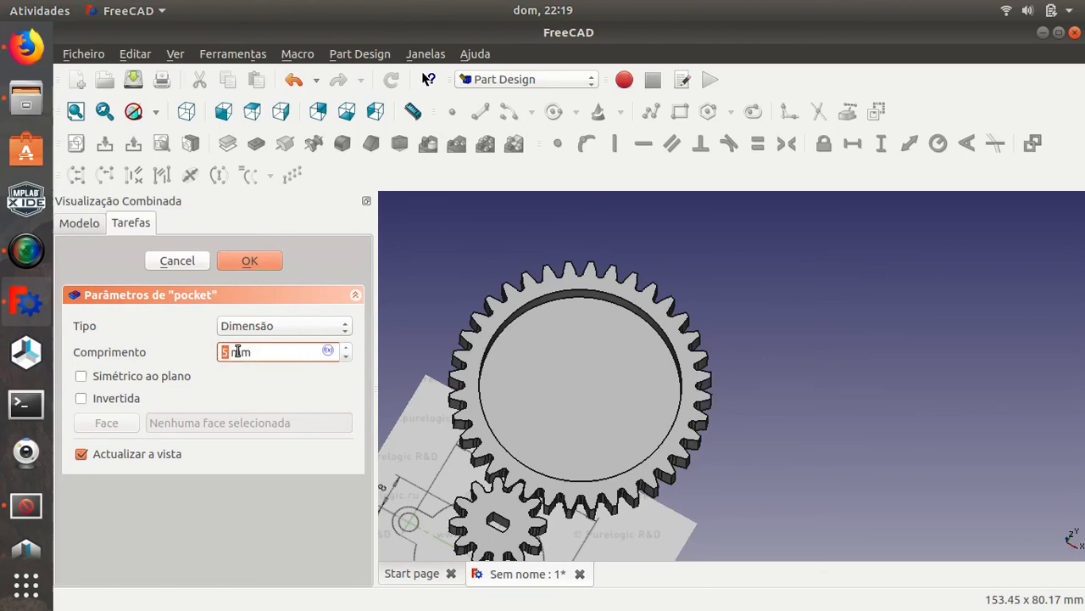
type("7")
mouse_move(582, 458)
middle_mouse_down()
mouse_move(436, 455)
mouse_move(536, 313)
mouse_move(763, 444)
mouse_move(717, 273)
mouse_move(761, 393)
mouse_move(749, 268)
mouse_move(786, 405)
middle_mouse_up()
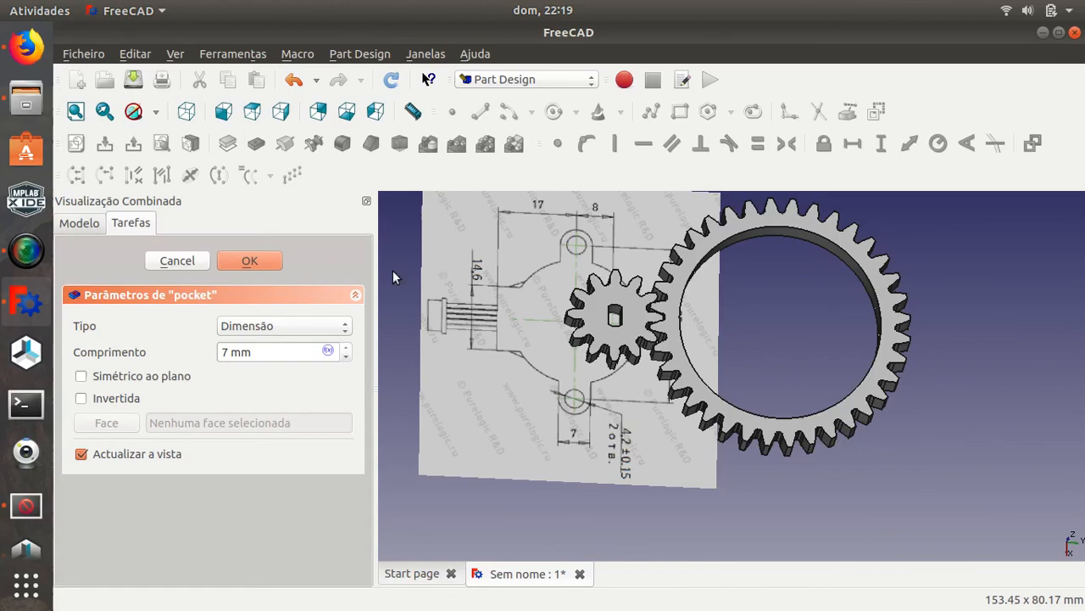
key("Return")
mouse_move(663, 285)
middle_mouse_down()
mouse_move(674, 475)
mouse_move(697, 341)
mouse_move(788, 352)
mouse_move(794, 313)
middle_mouse_up()
scroll(684, 330, "up", 5)
scroll(806, 352, "down", 5)
middle_click_drag(837, 398, 740, 413)
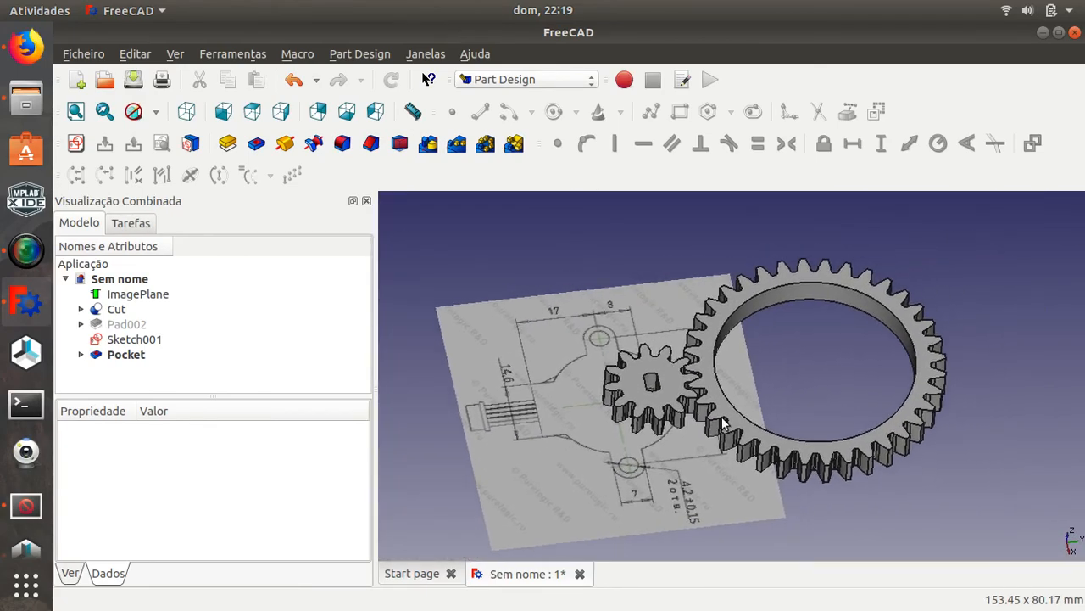
scroll(740, 413, "up", 1)
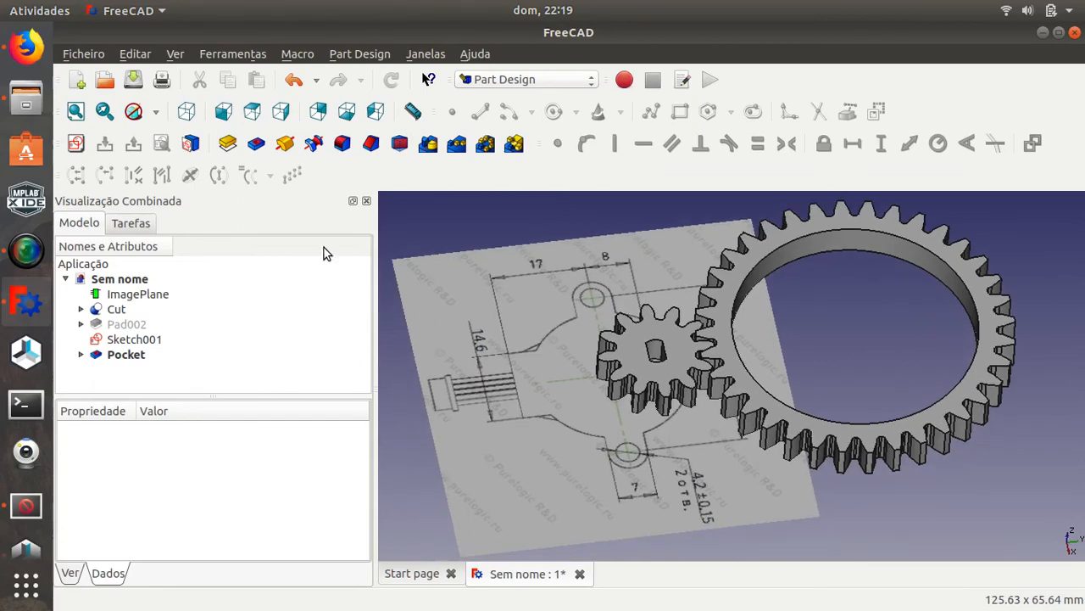